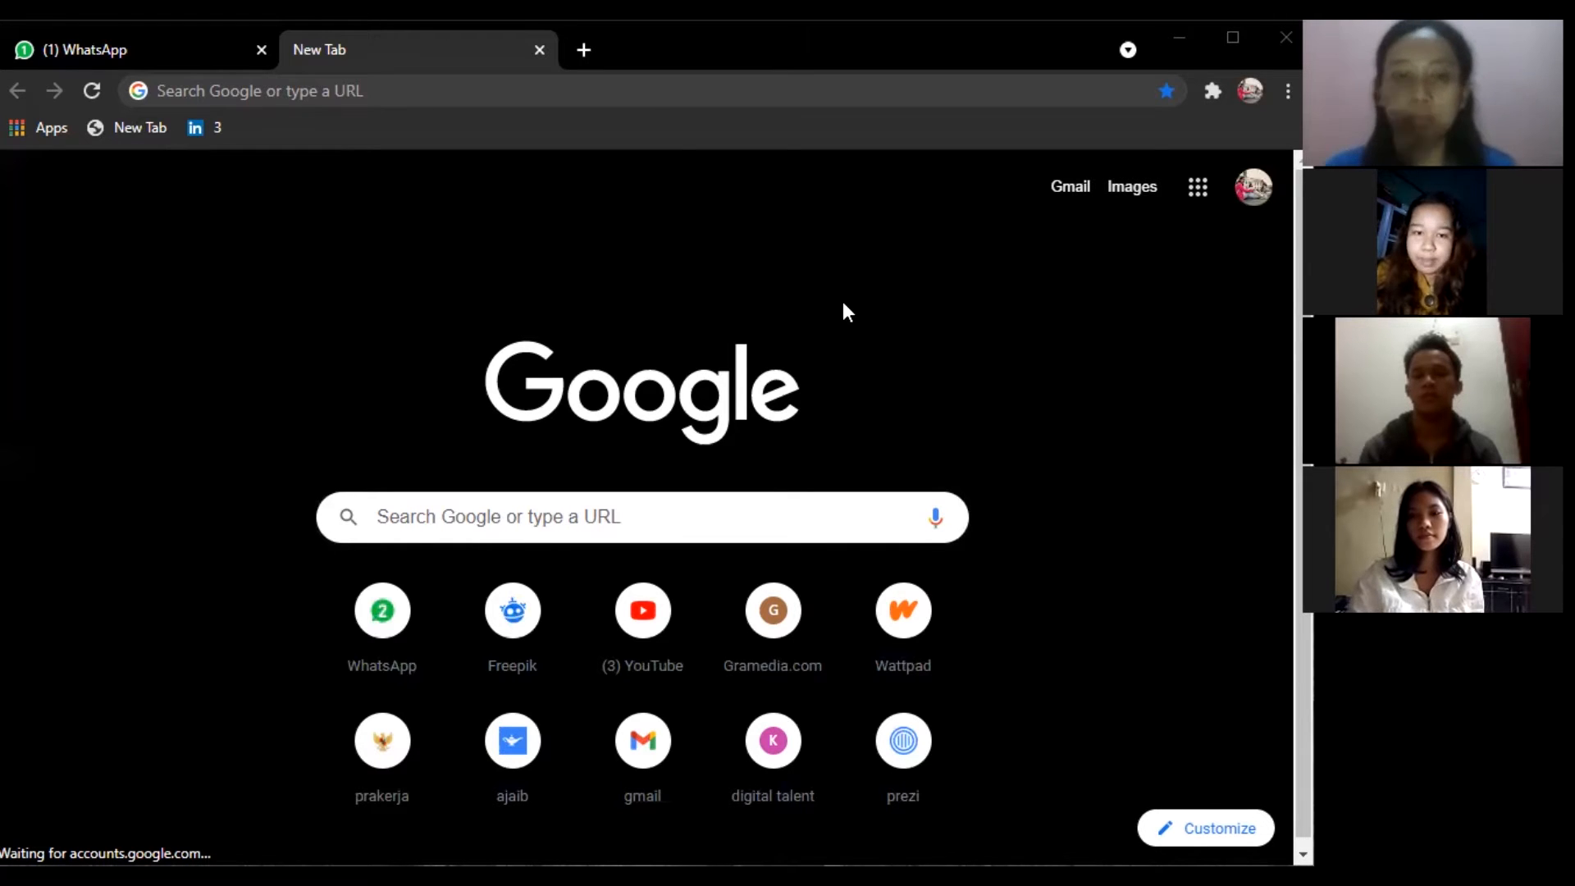
Load trello.com in the new Chrome tab.
click(626, 96)
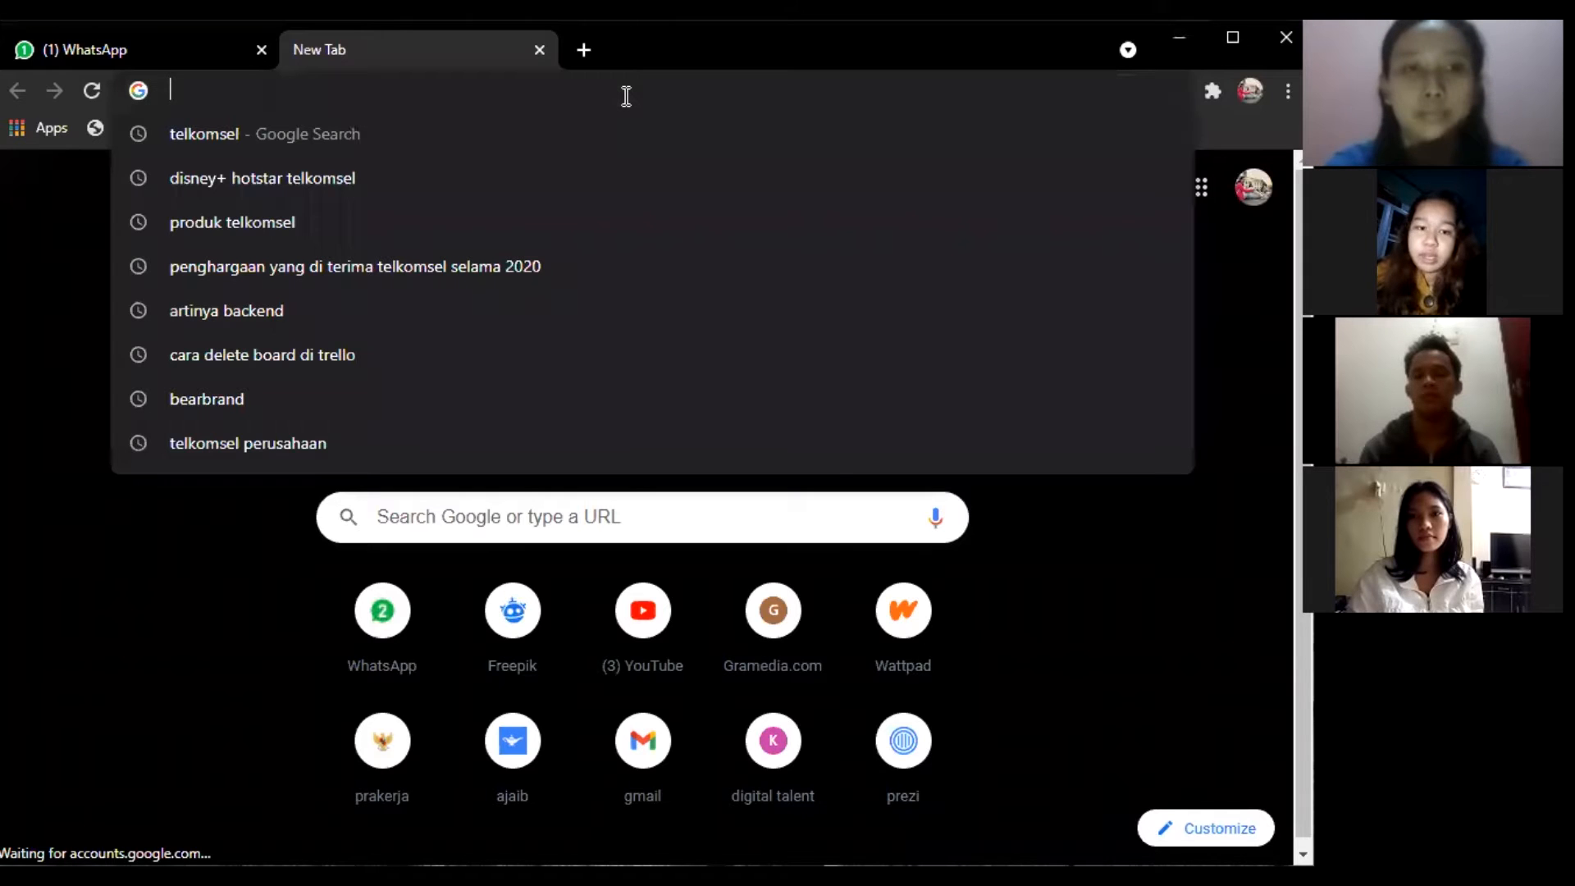
text(tr)
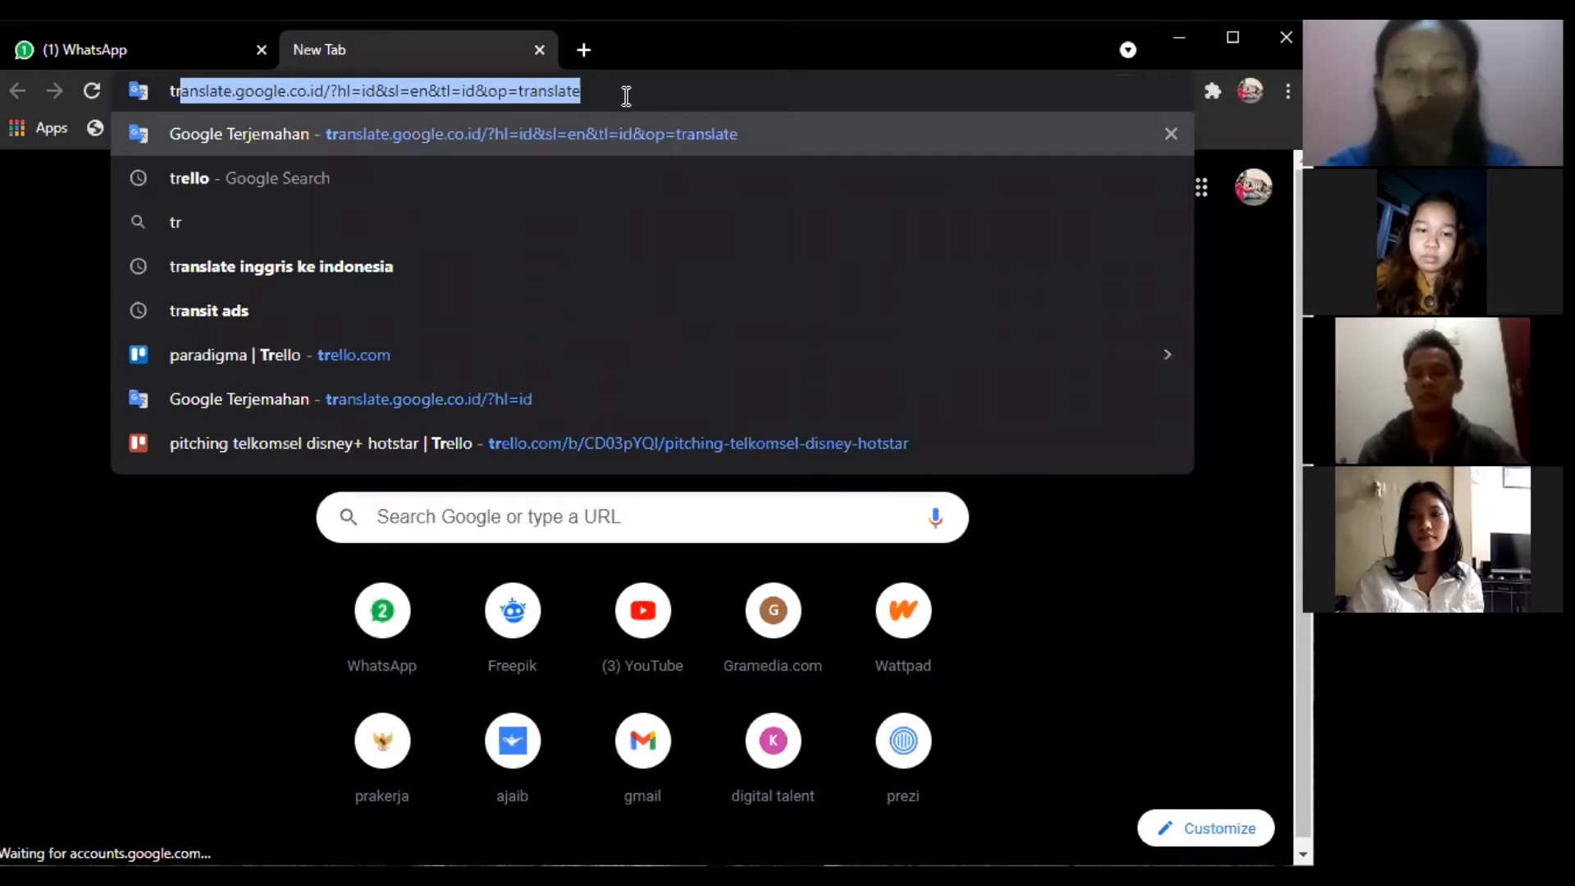
text(ello.com)
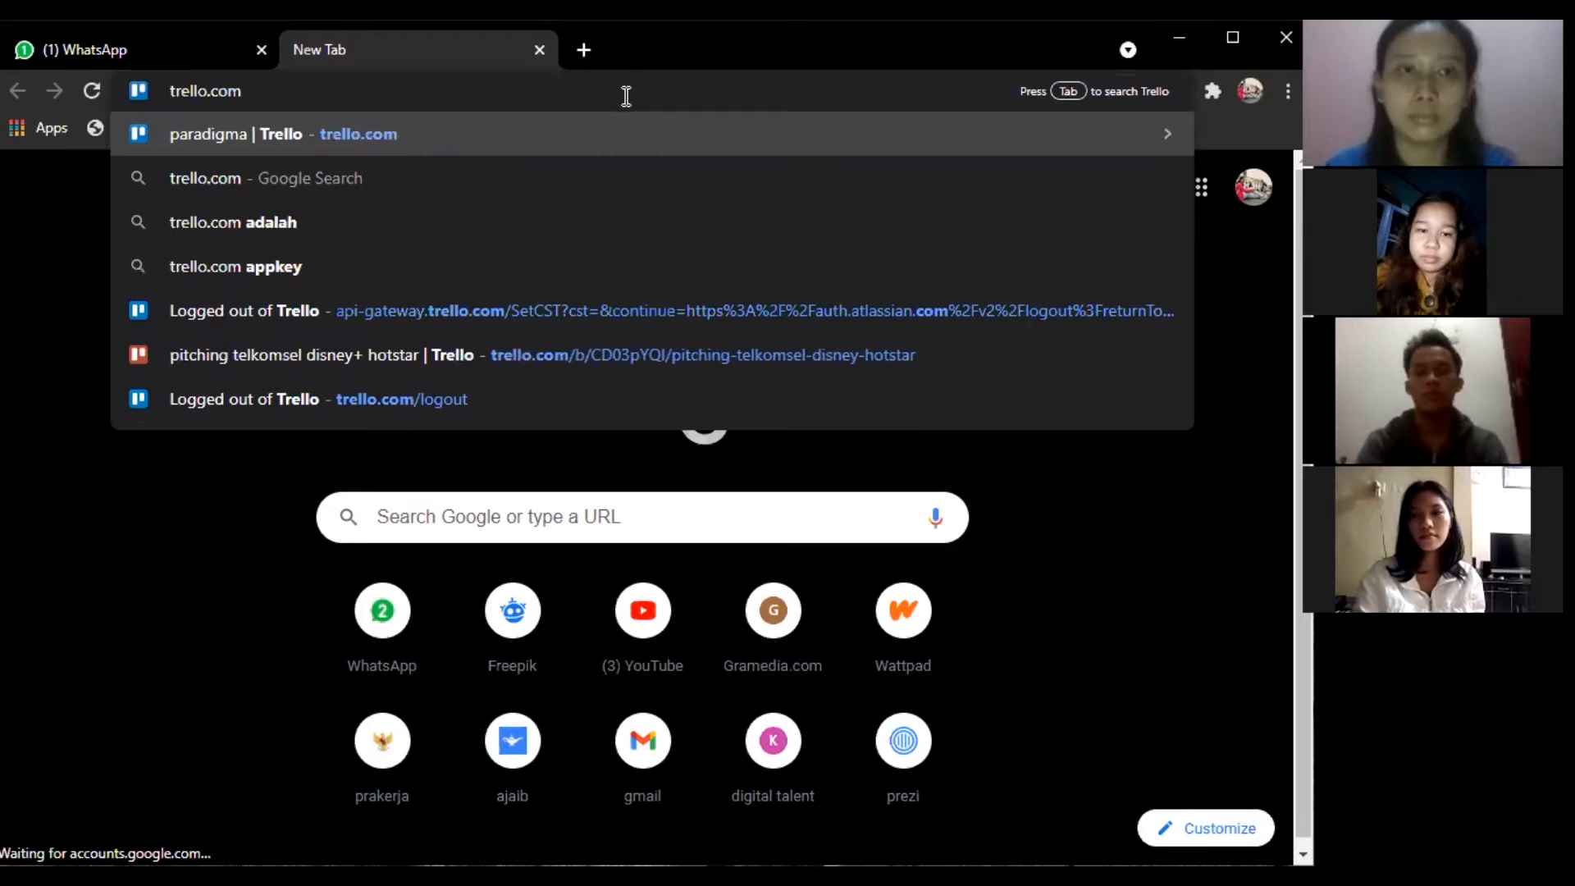
key(Return)
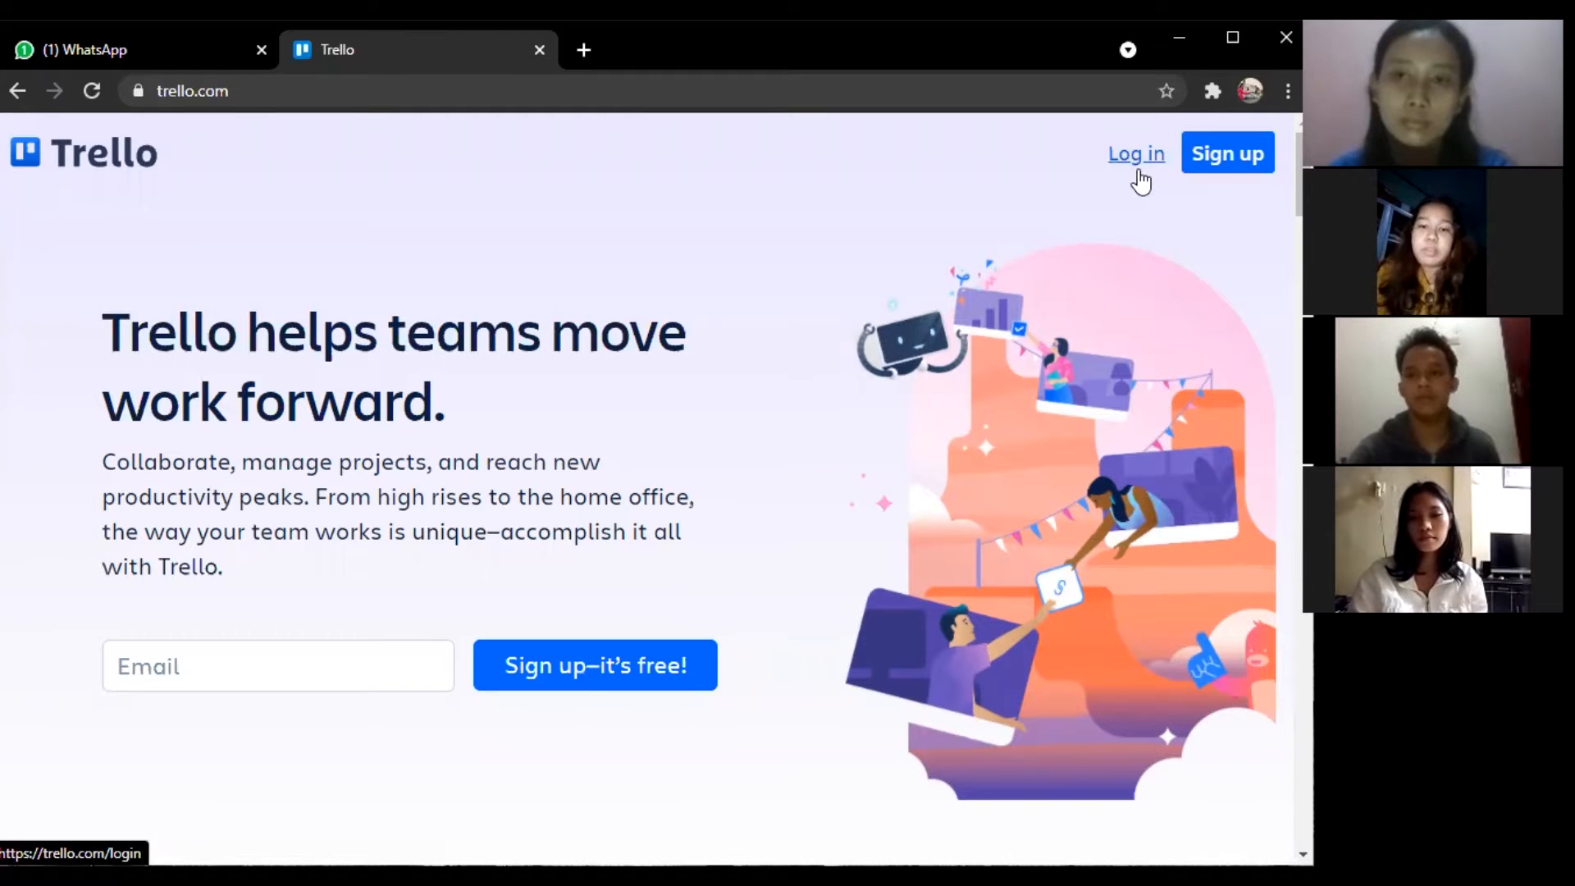
Move from Trello's Sign up page to Log in and choose Continue with Google.
click(1220, 172)
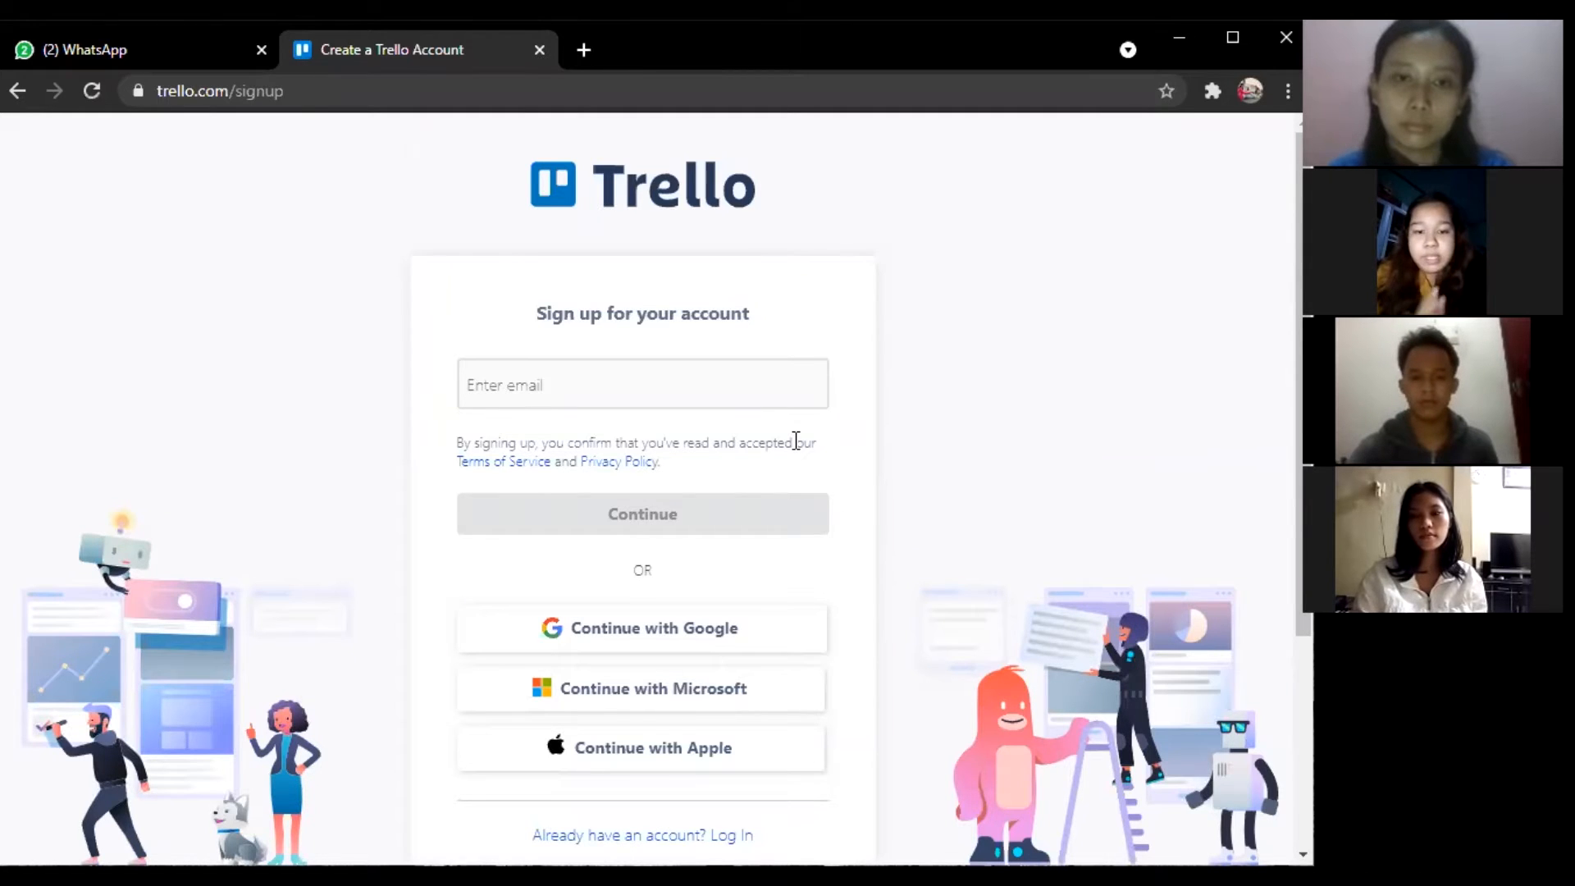
scroll(796, 440, down, 2)
scroll(793, 447, down, 1)
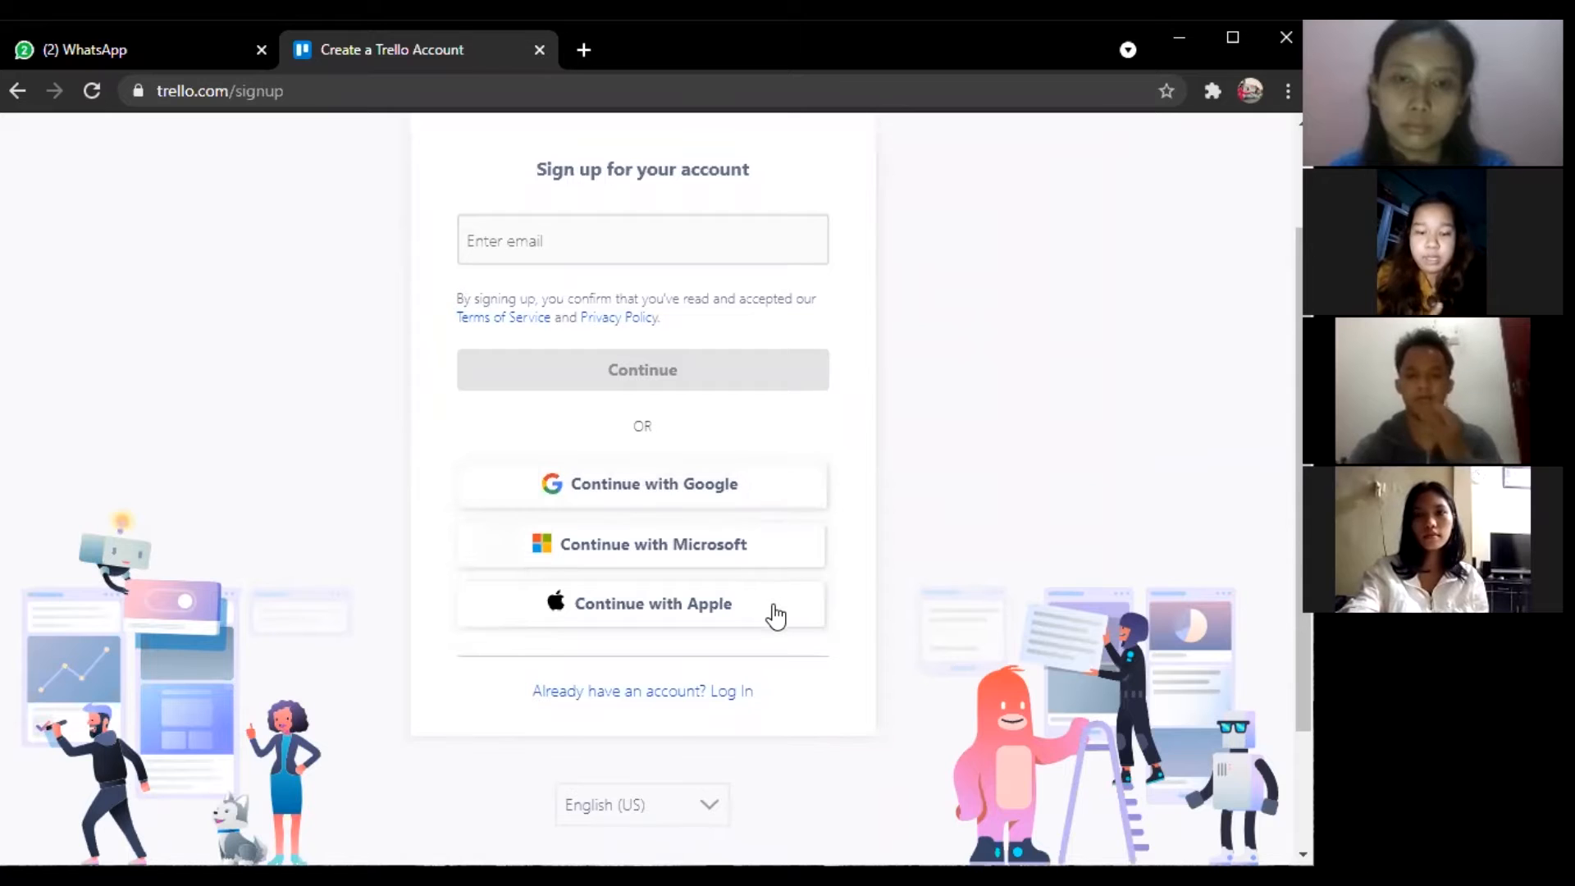
click(743, 699)
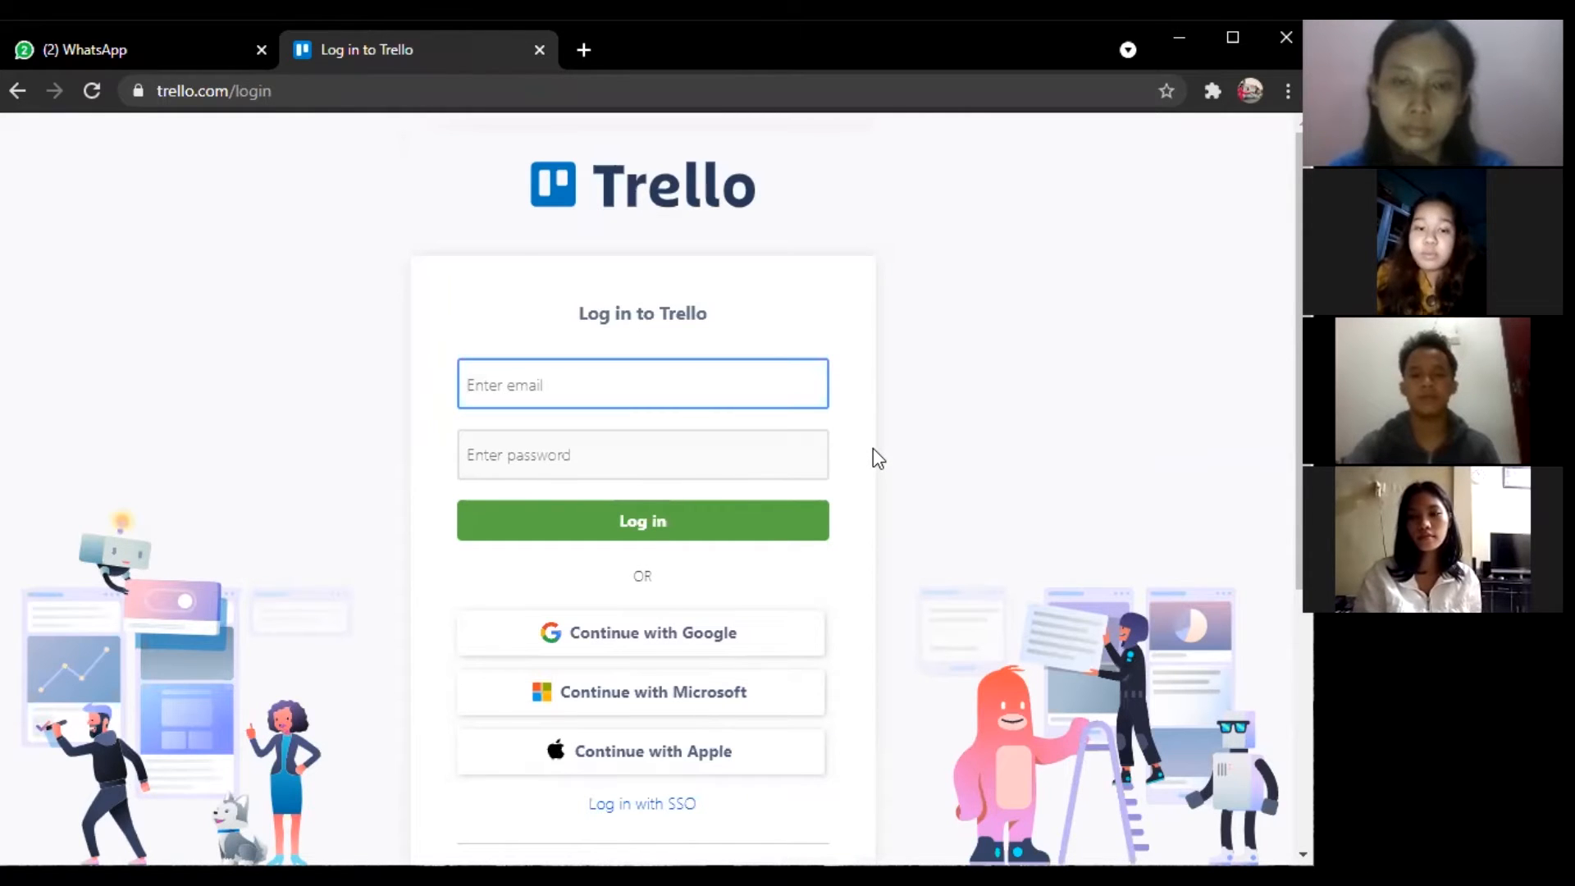
scroll(876, 458, down, 2)
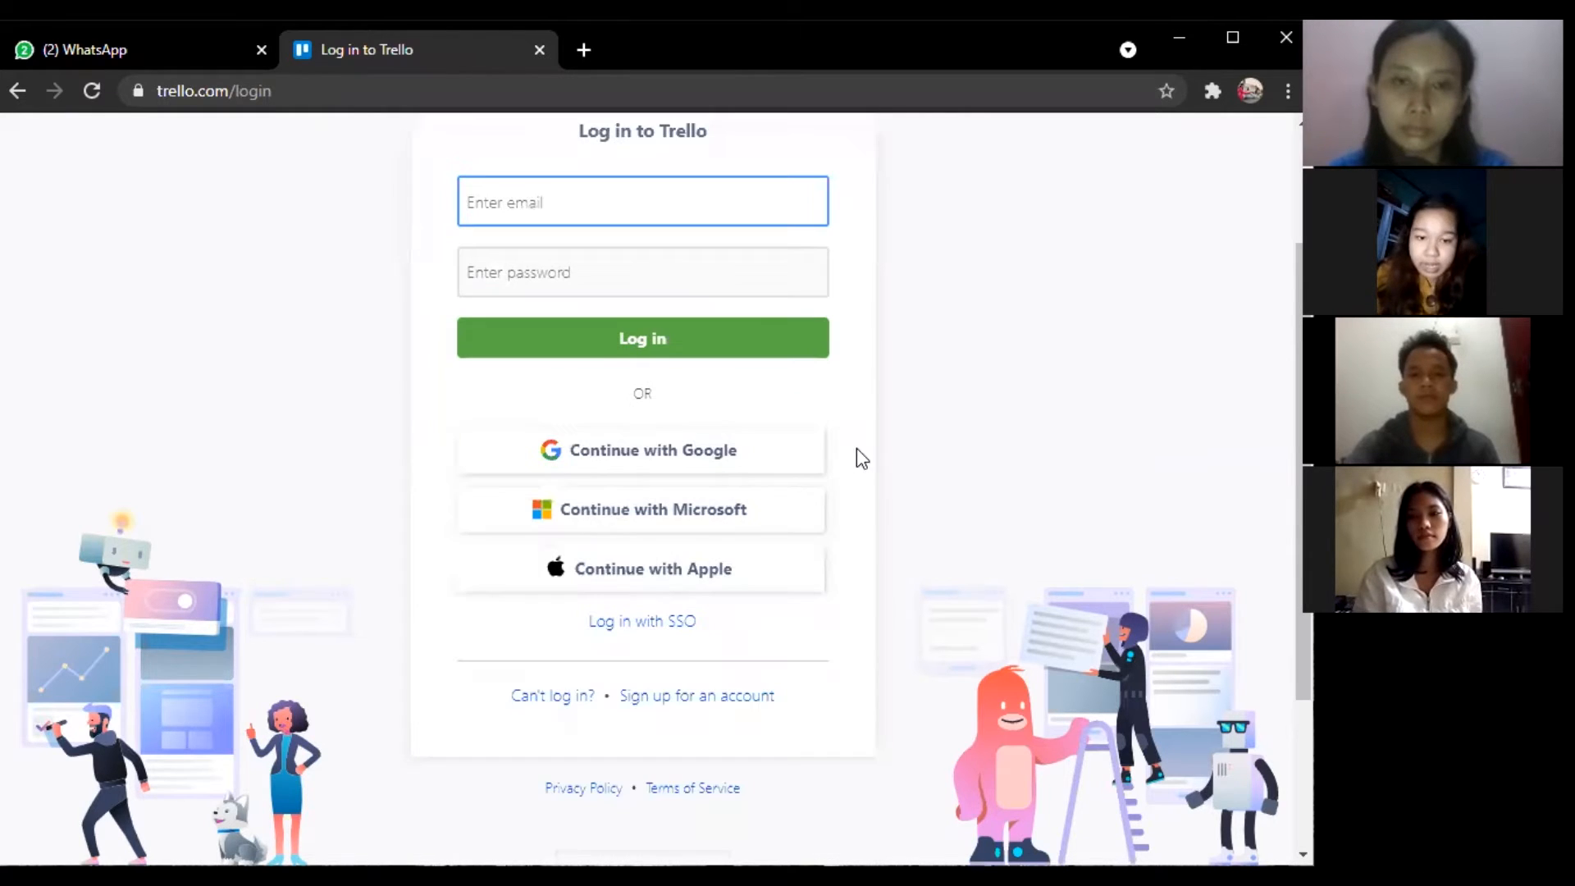
click(811, 464)
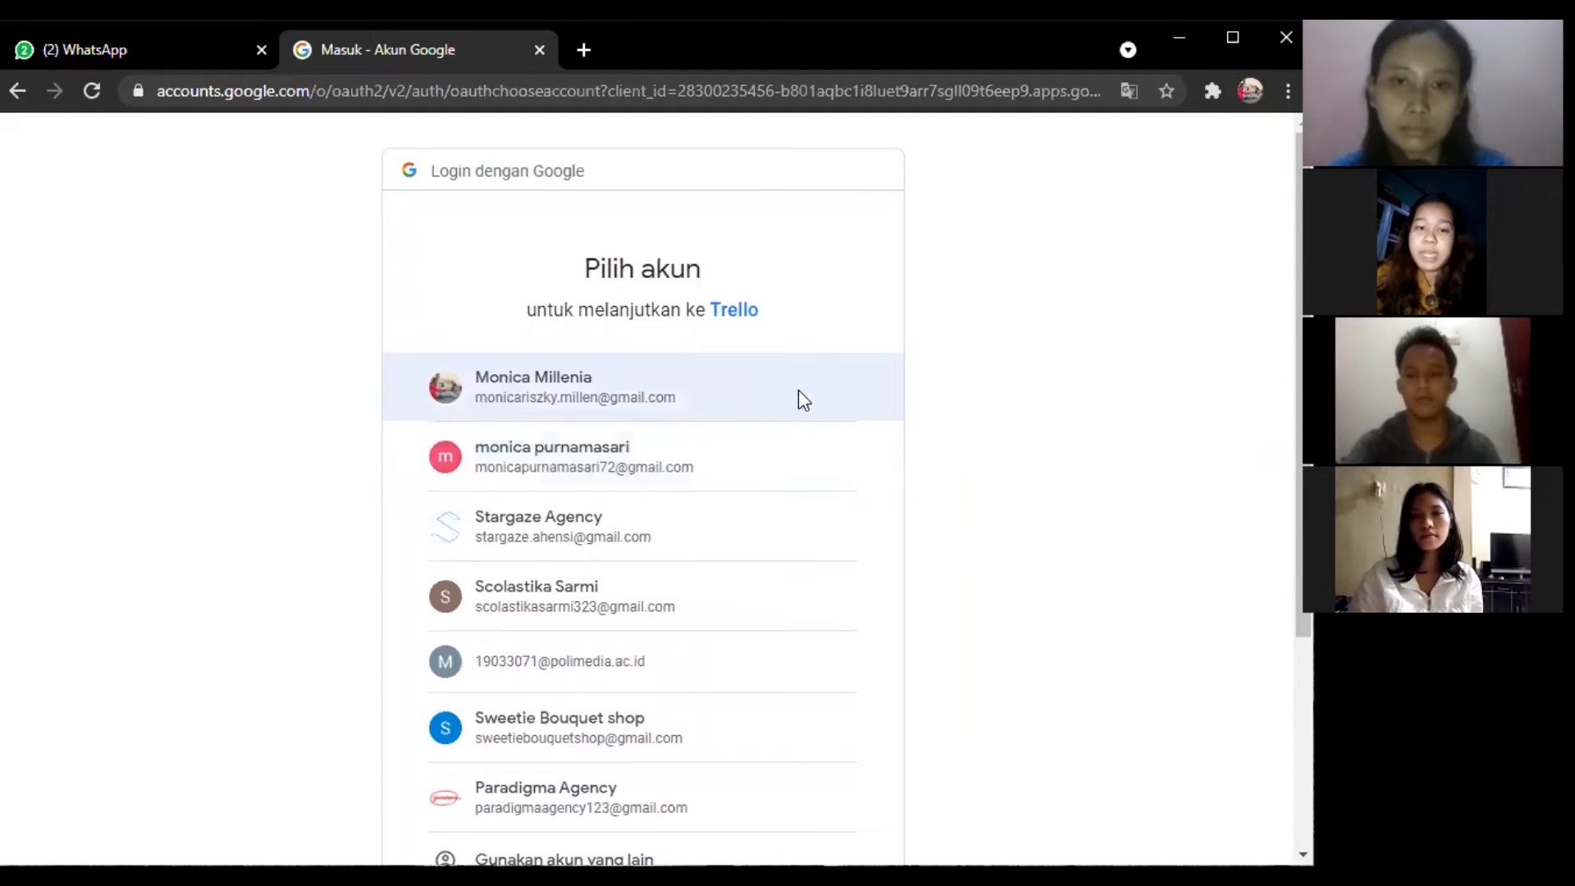
Sign in with the first Google account and start a new board in the paradigma workspace.
click(800, 392)
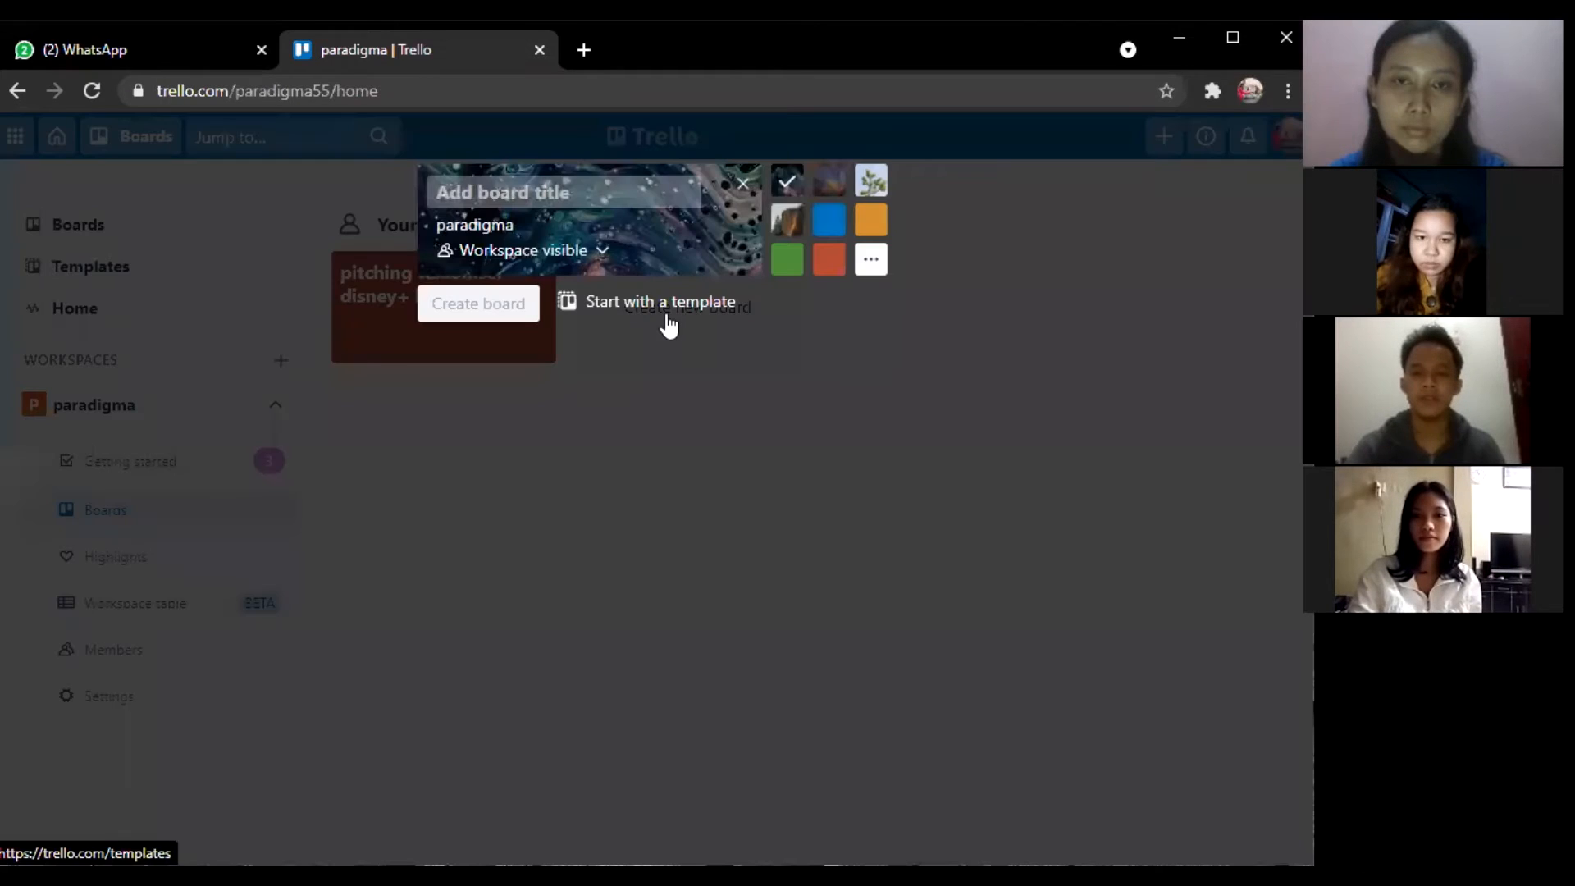
click(668, 326)
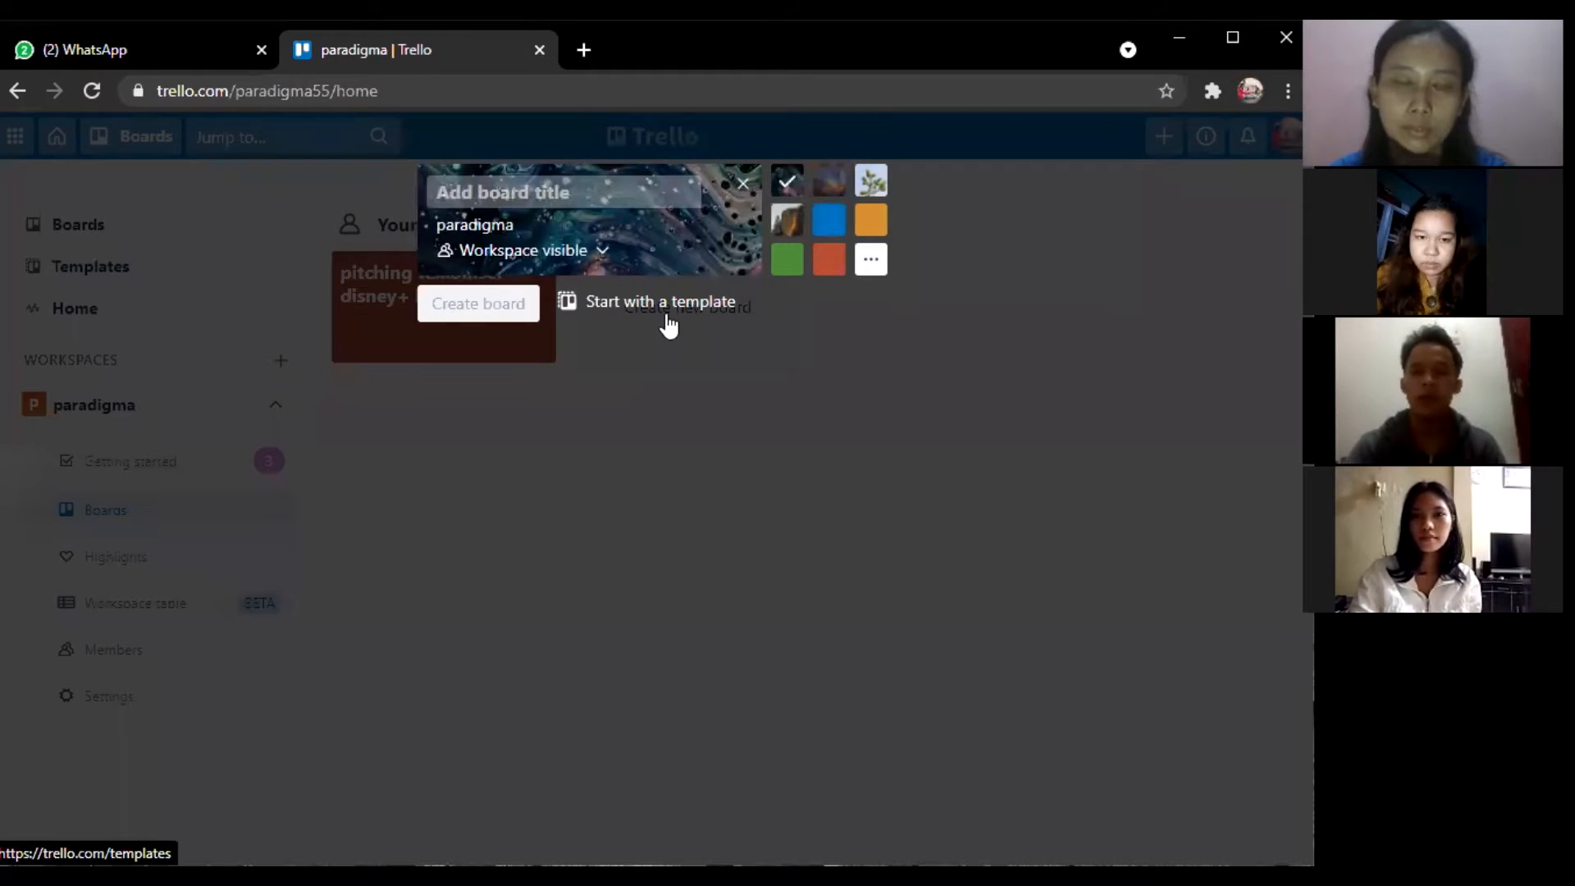
Title the new board 'pitching', set its visibility to Private, and create it.
click(869, 260)
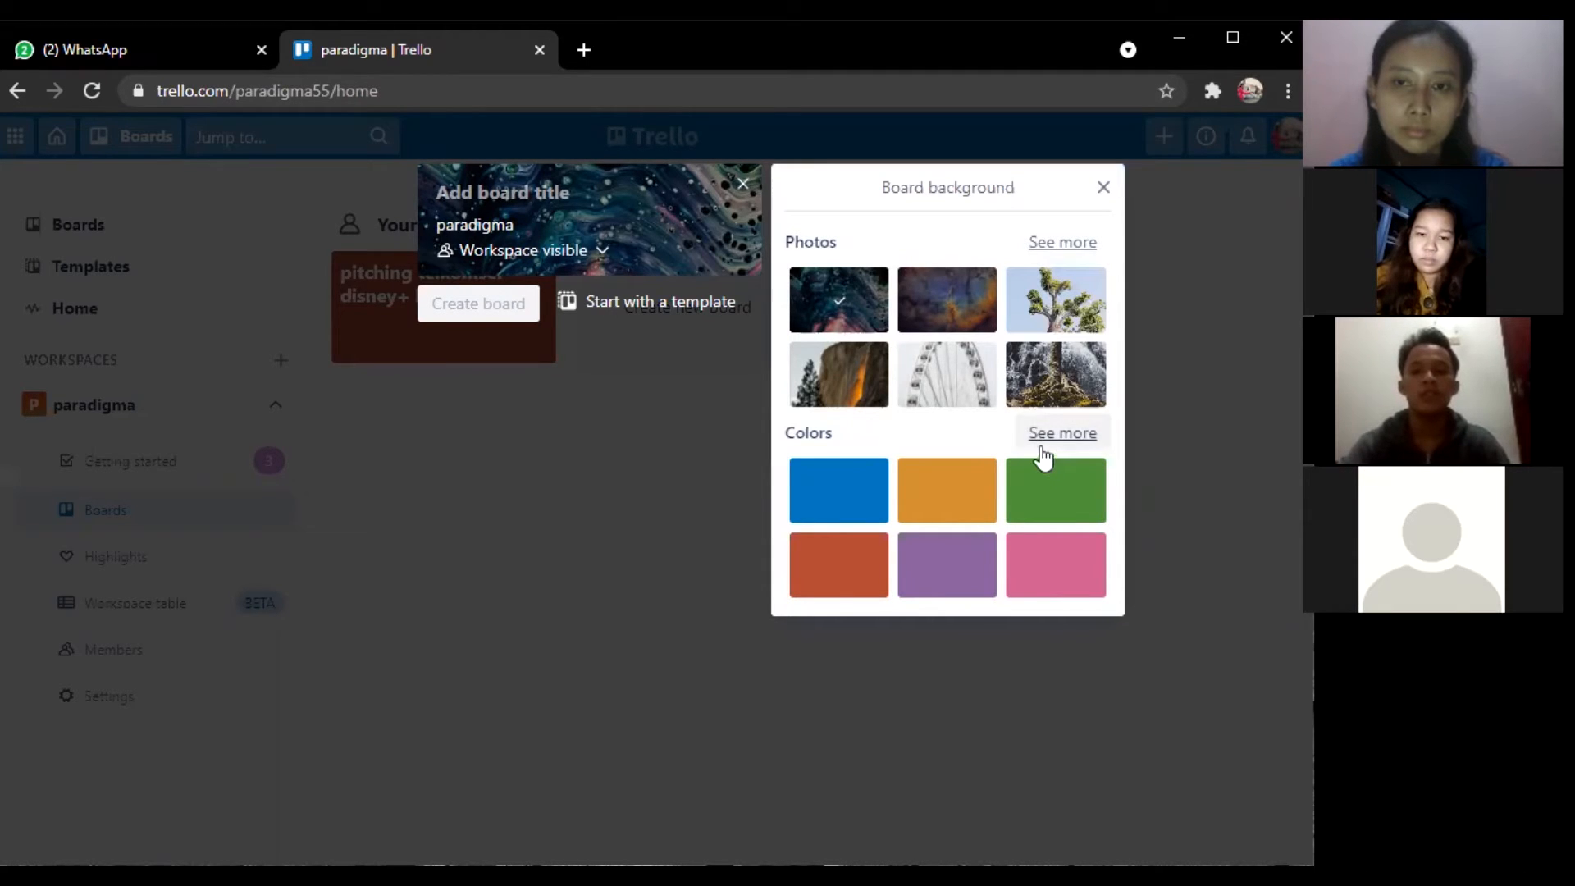
click(1104, 189)
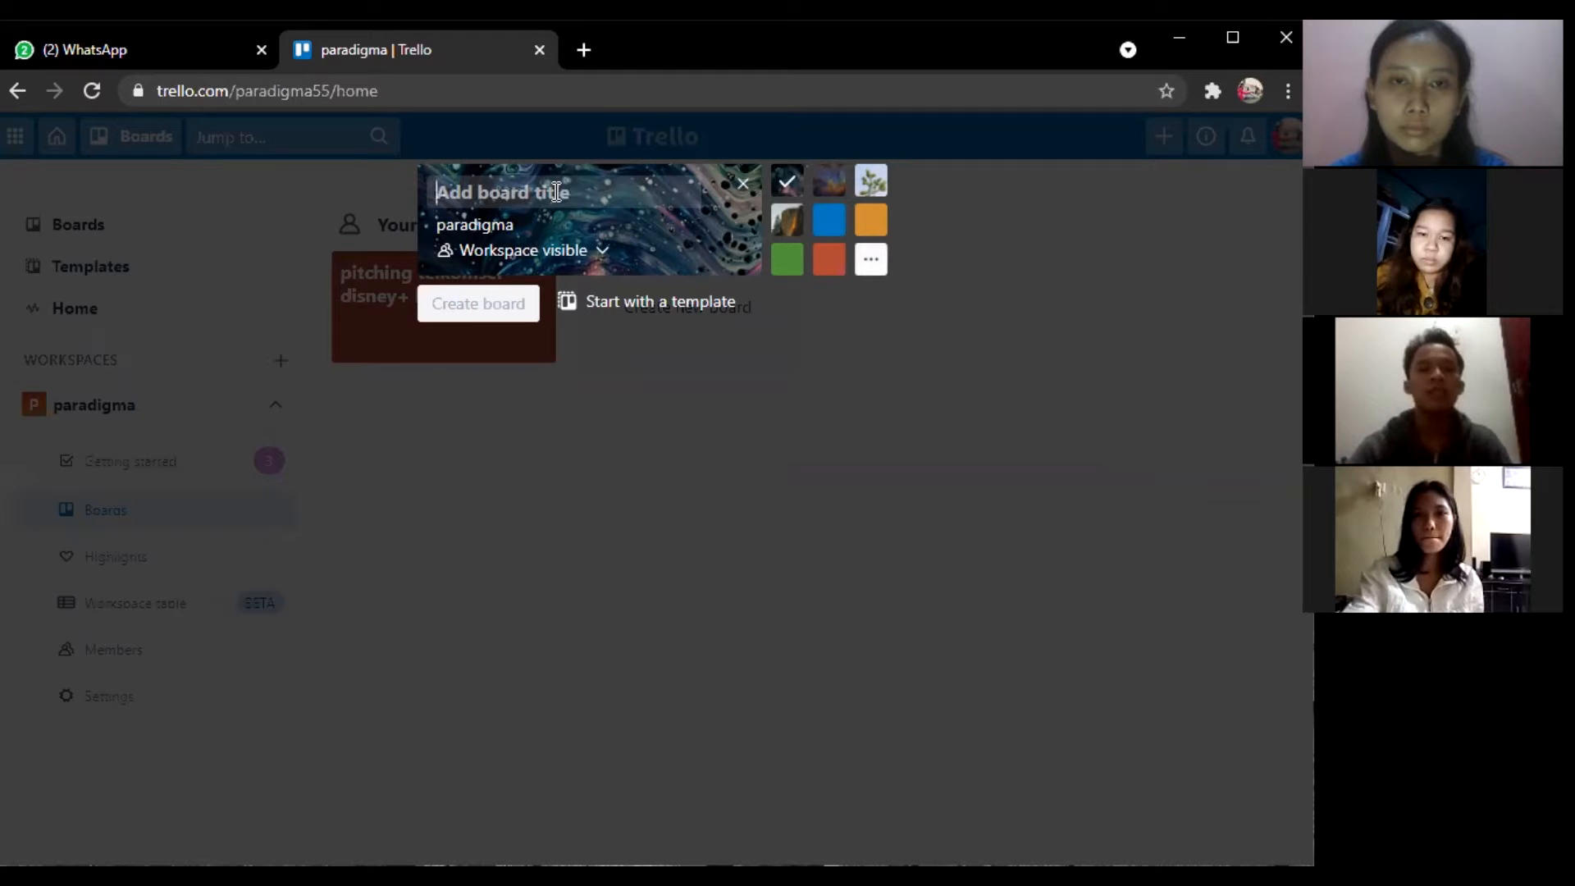
text(pi)
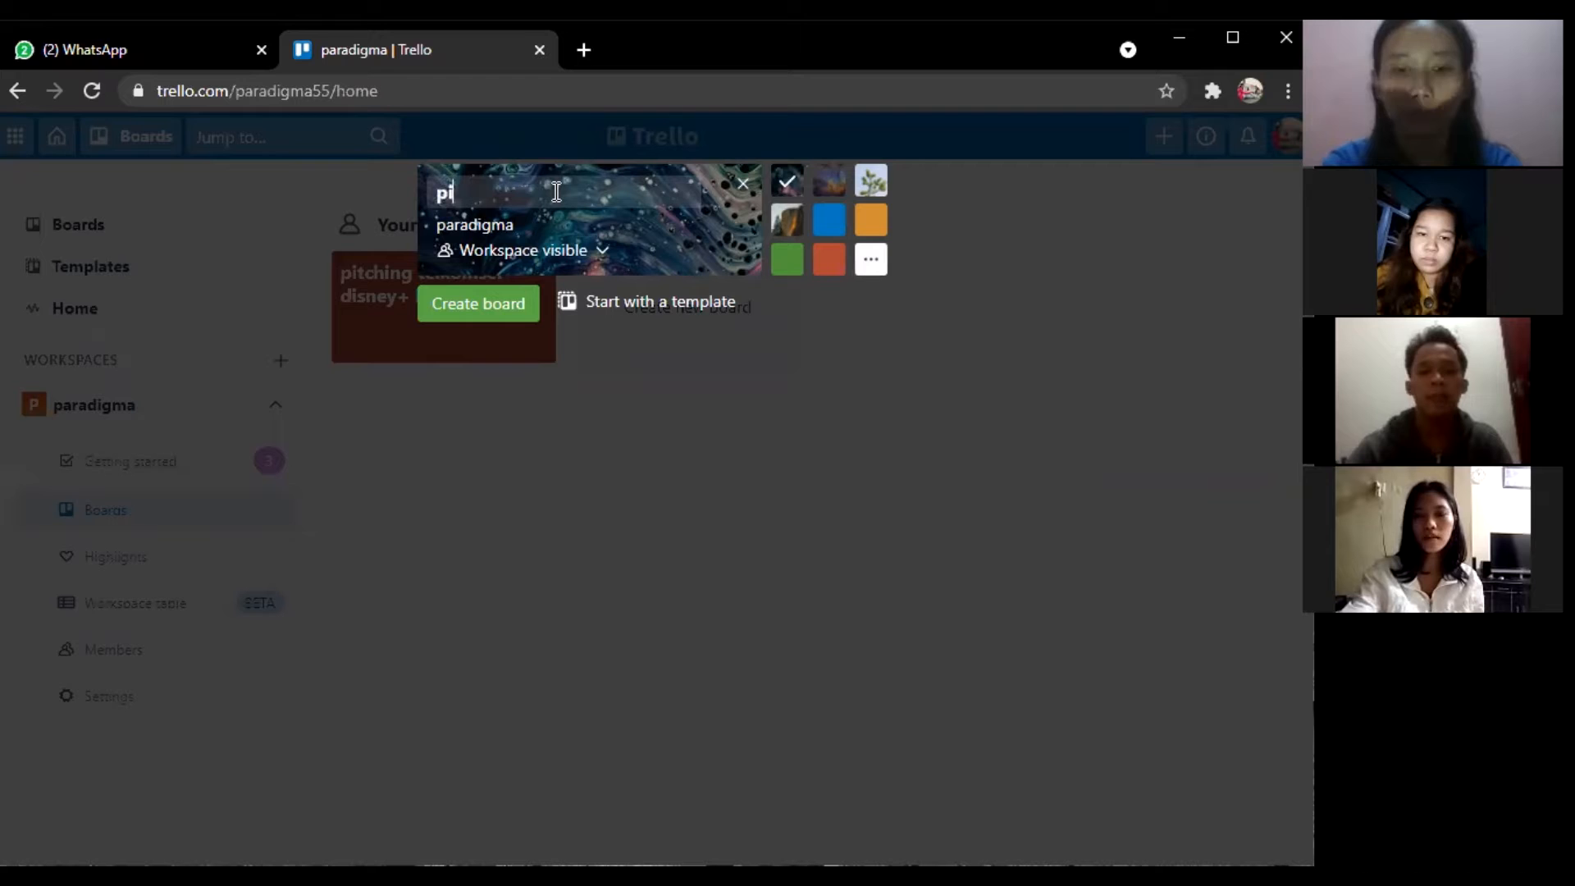
text(tching)
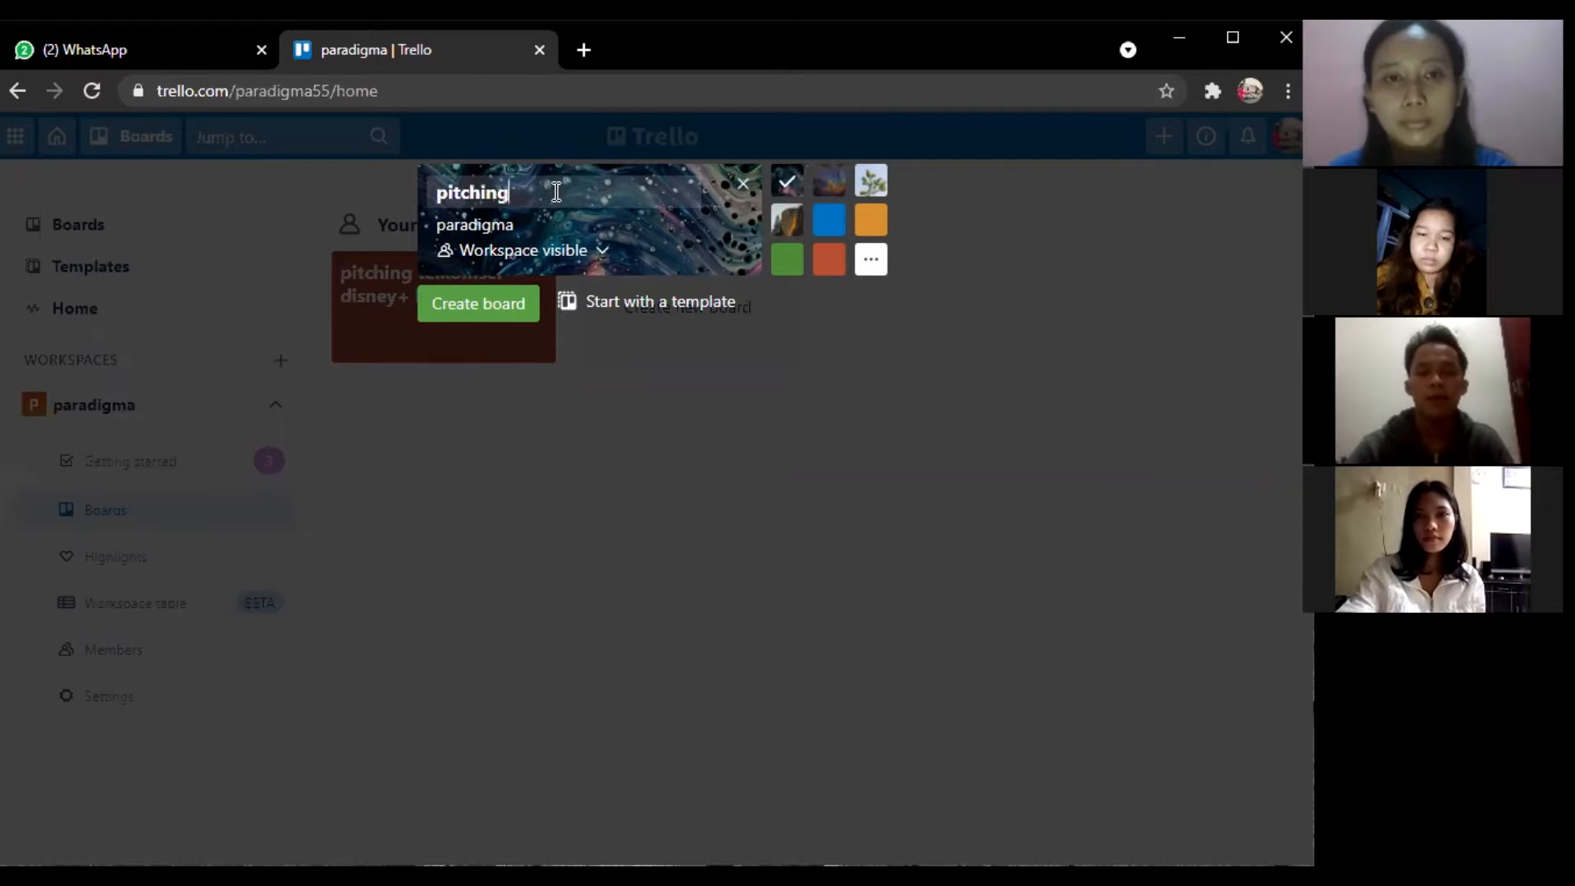
click(573, 253)
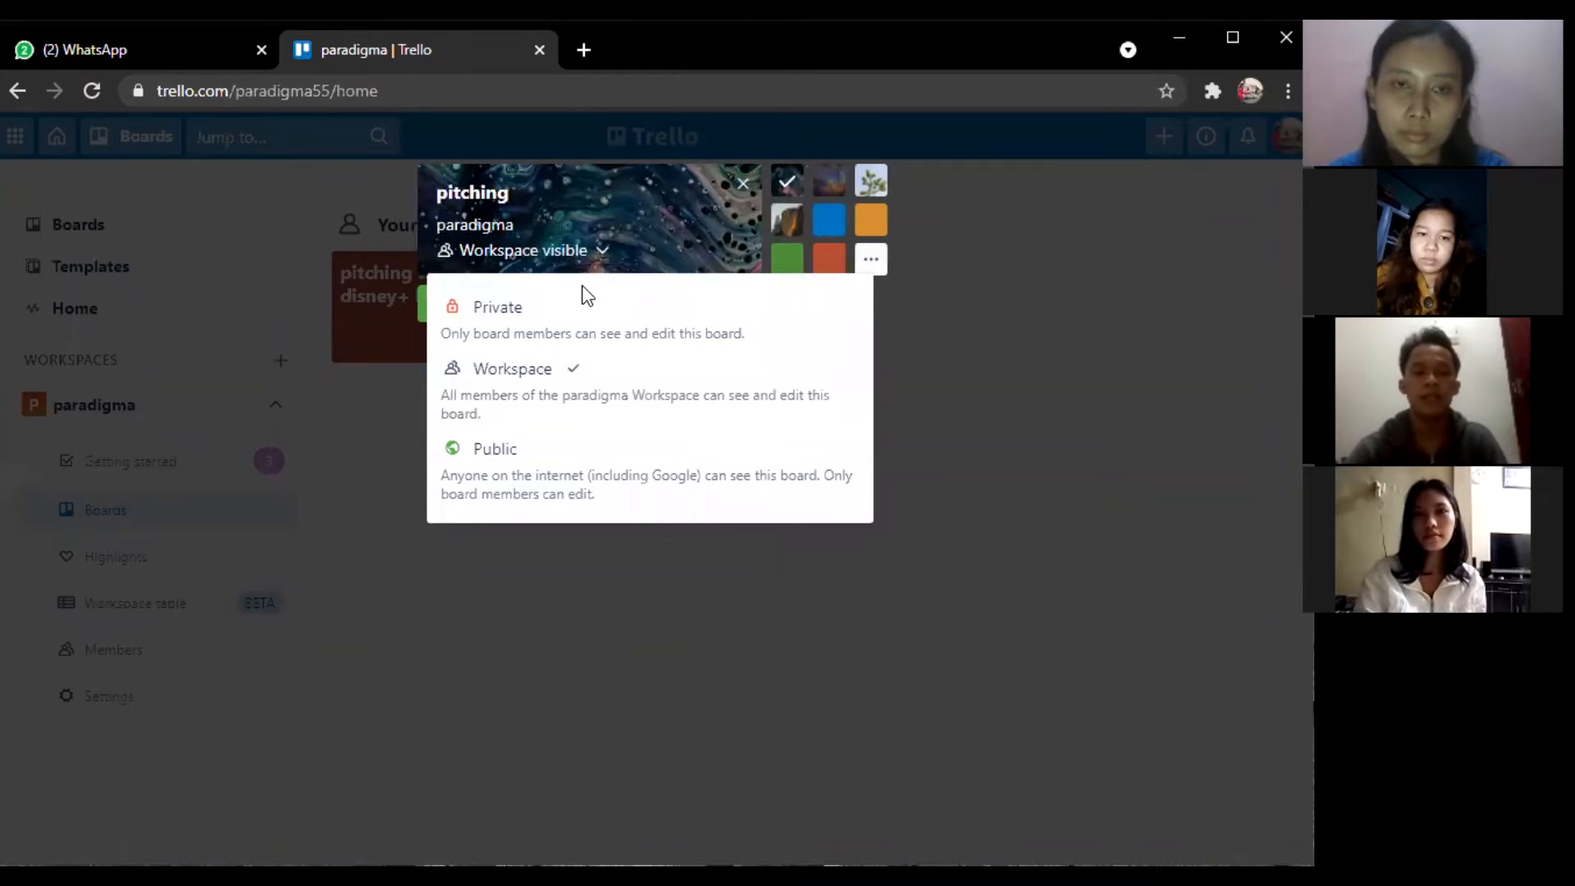
click(612, 324)
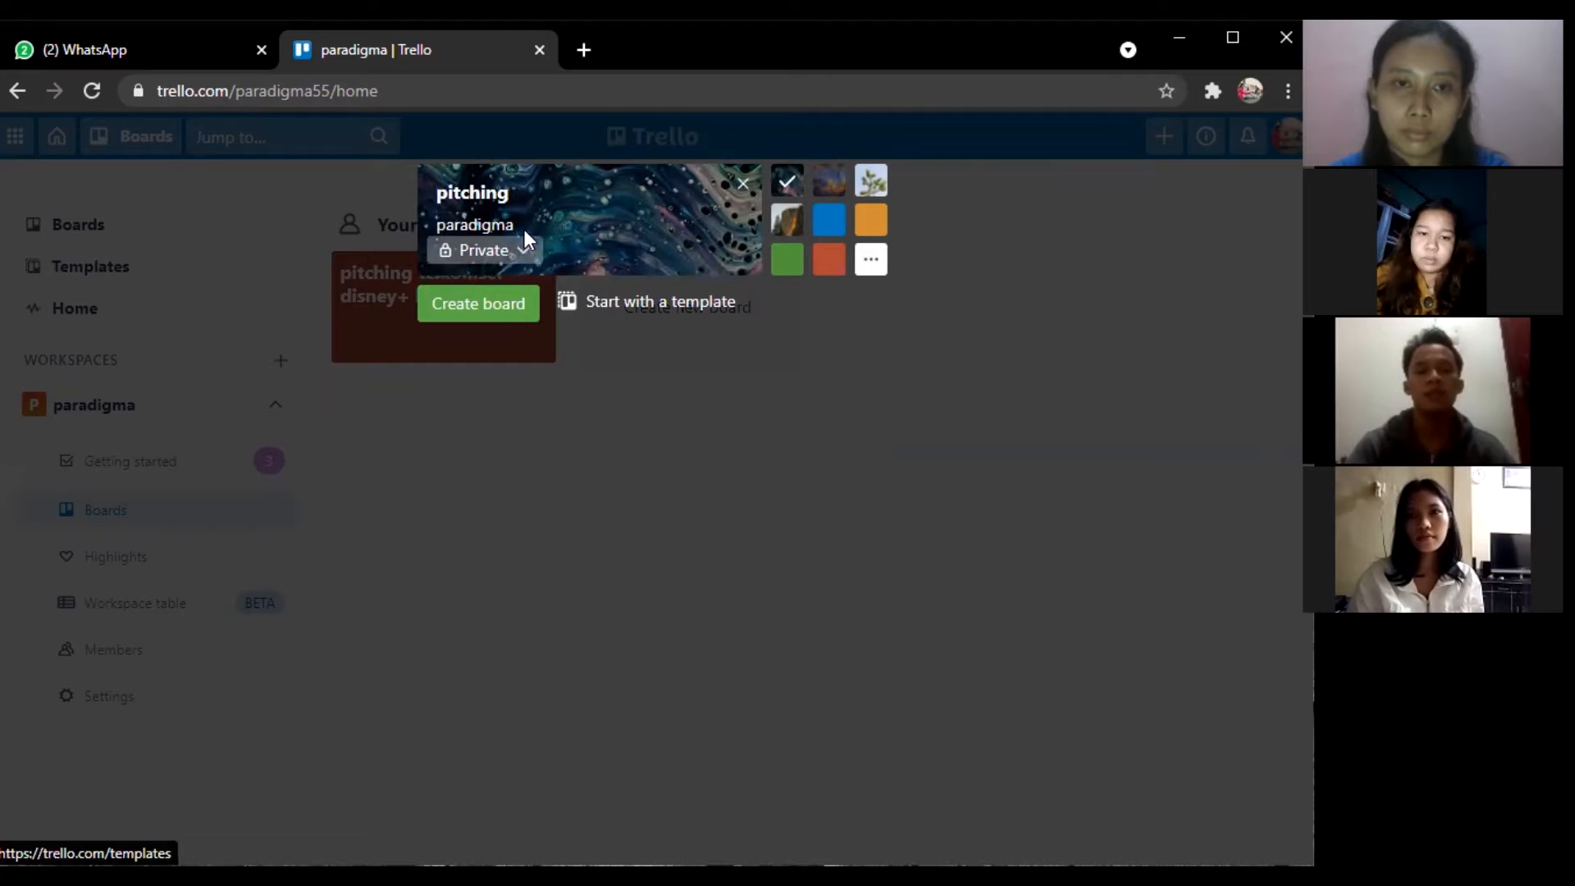
click(485, 303)
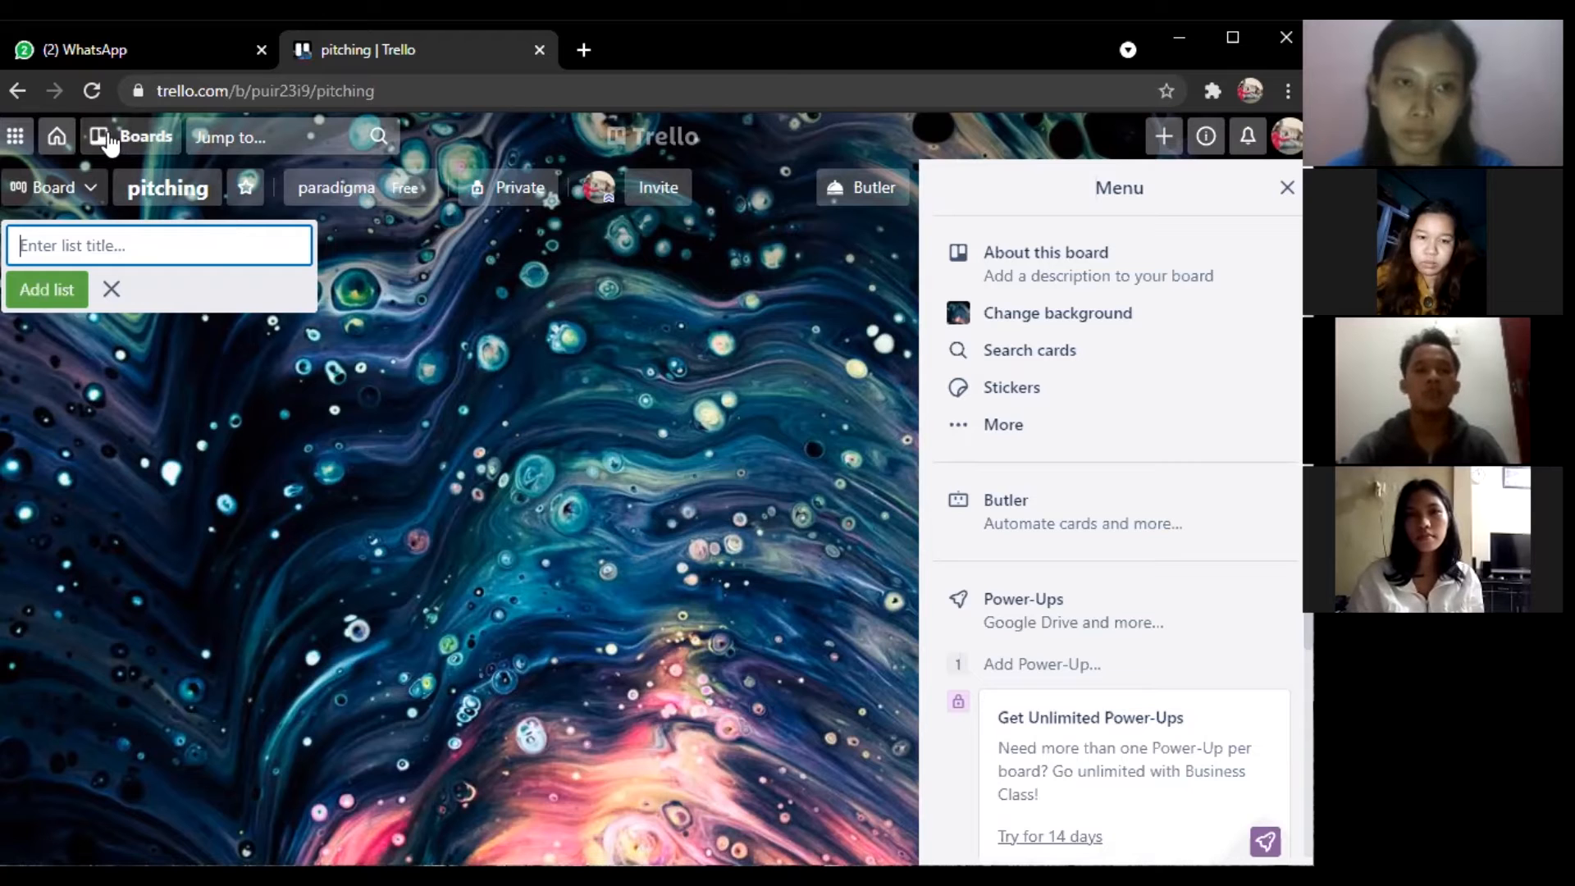
Return to Home and open the 'pitching telkomsel disney+ hotstar' board.
click(73, 138)
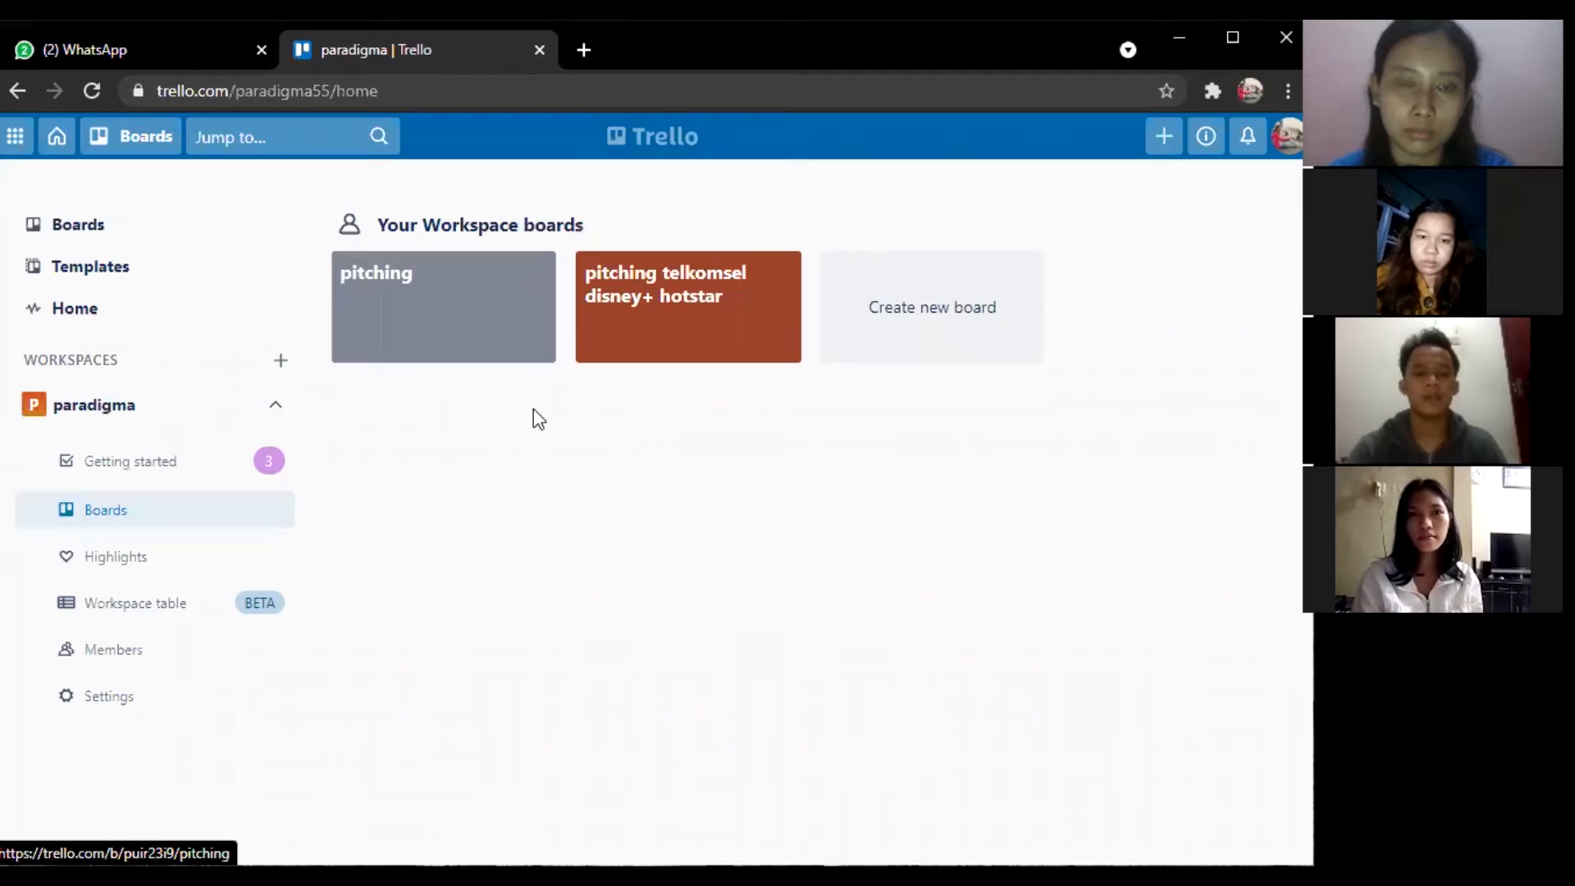
click(662, 314)
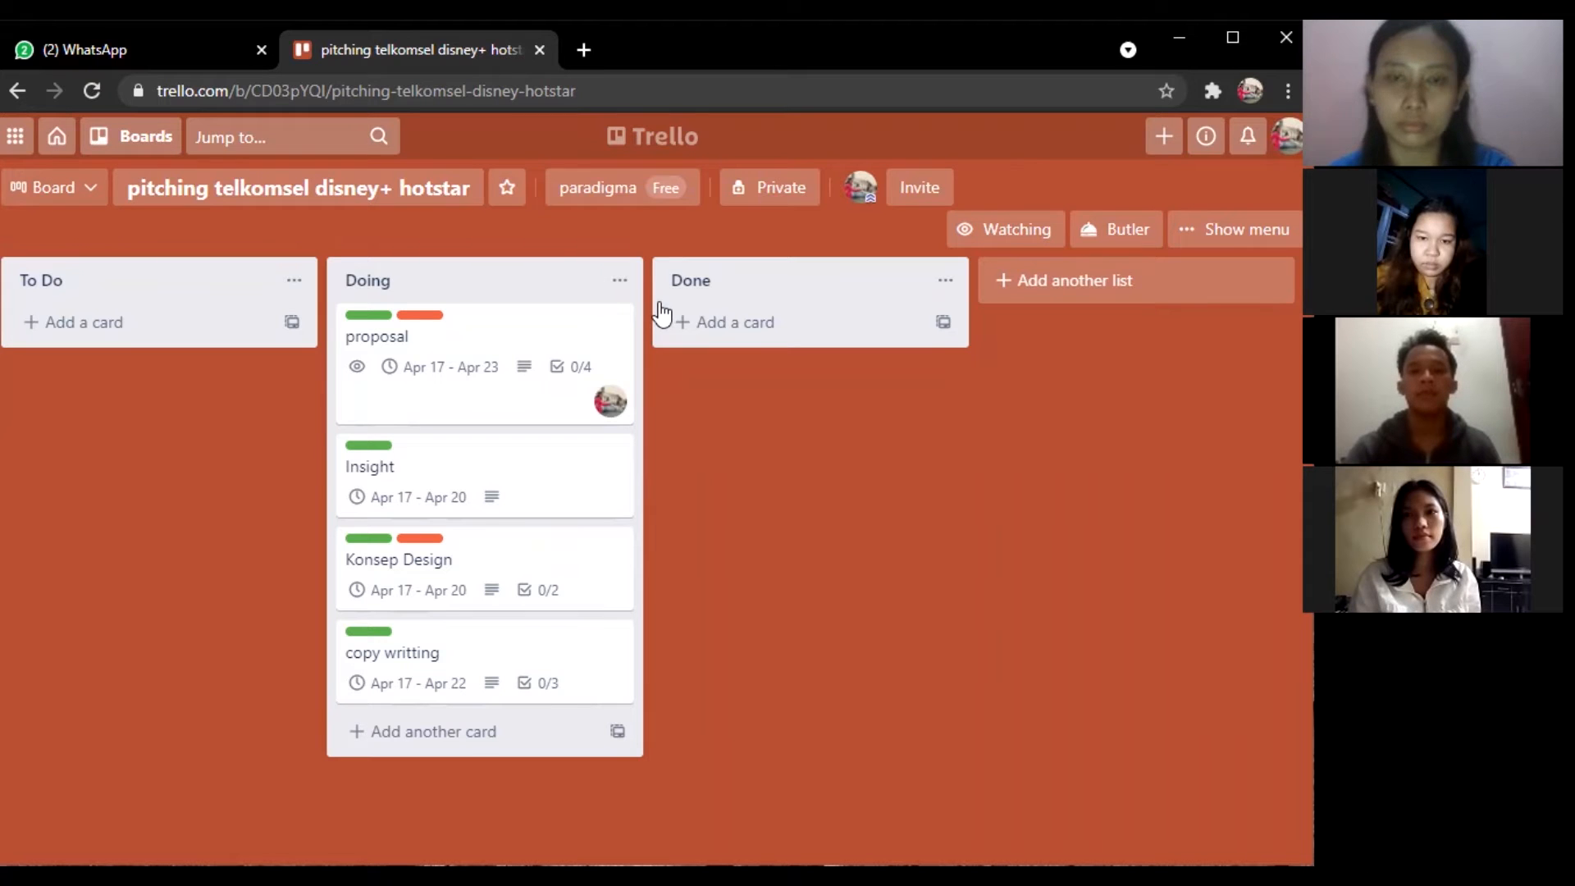
Add two new lists, 'review' and 'revisi', to the board.
click(1084, 285)
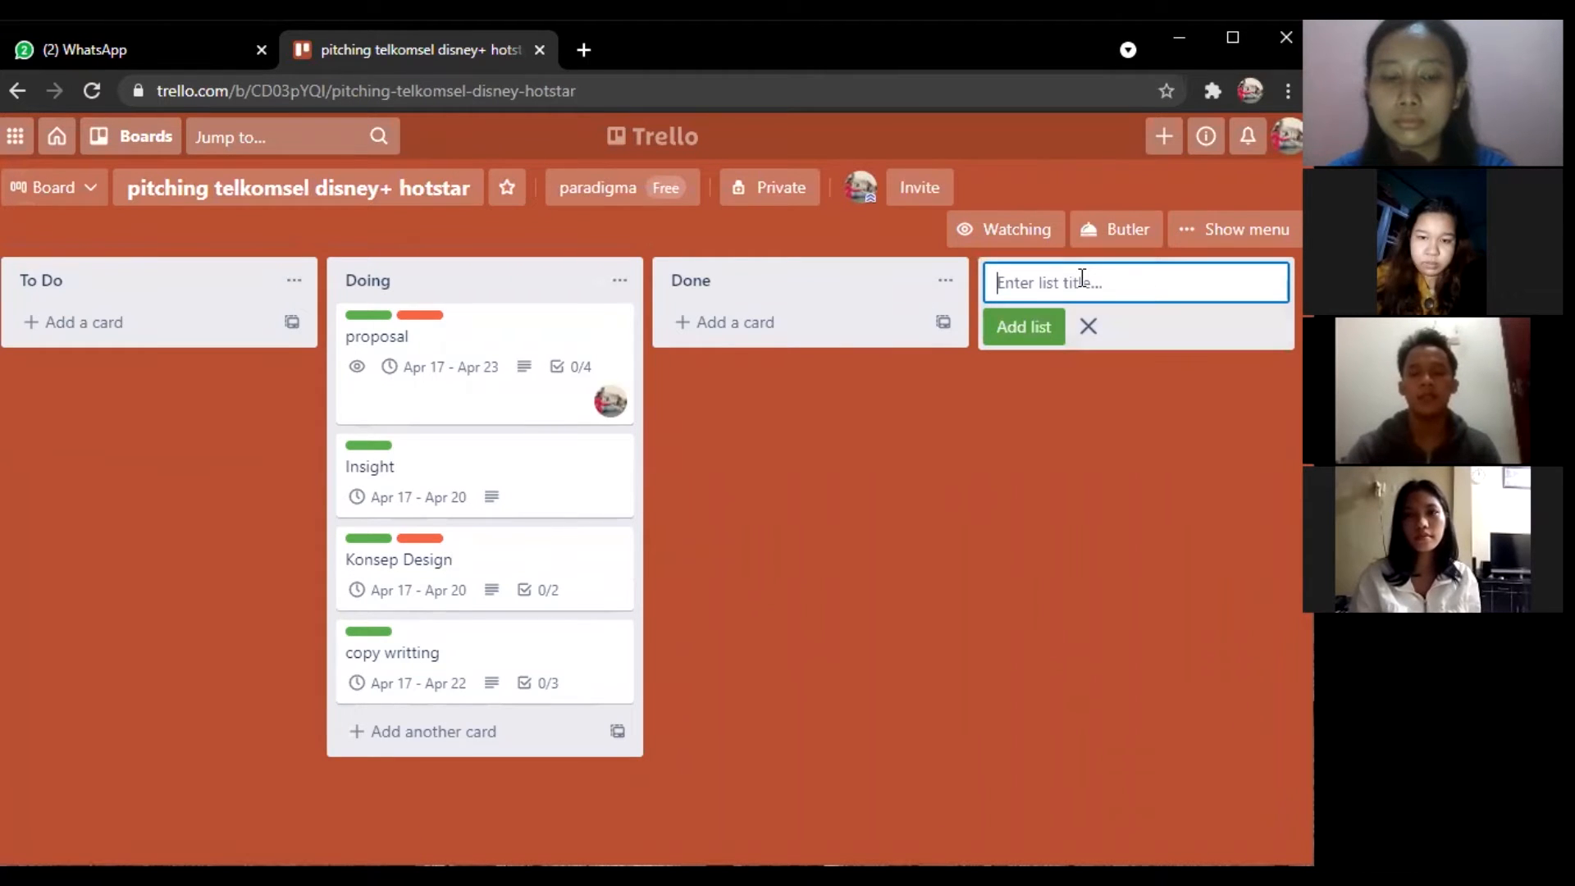
text(re)
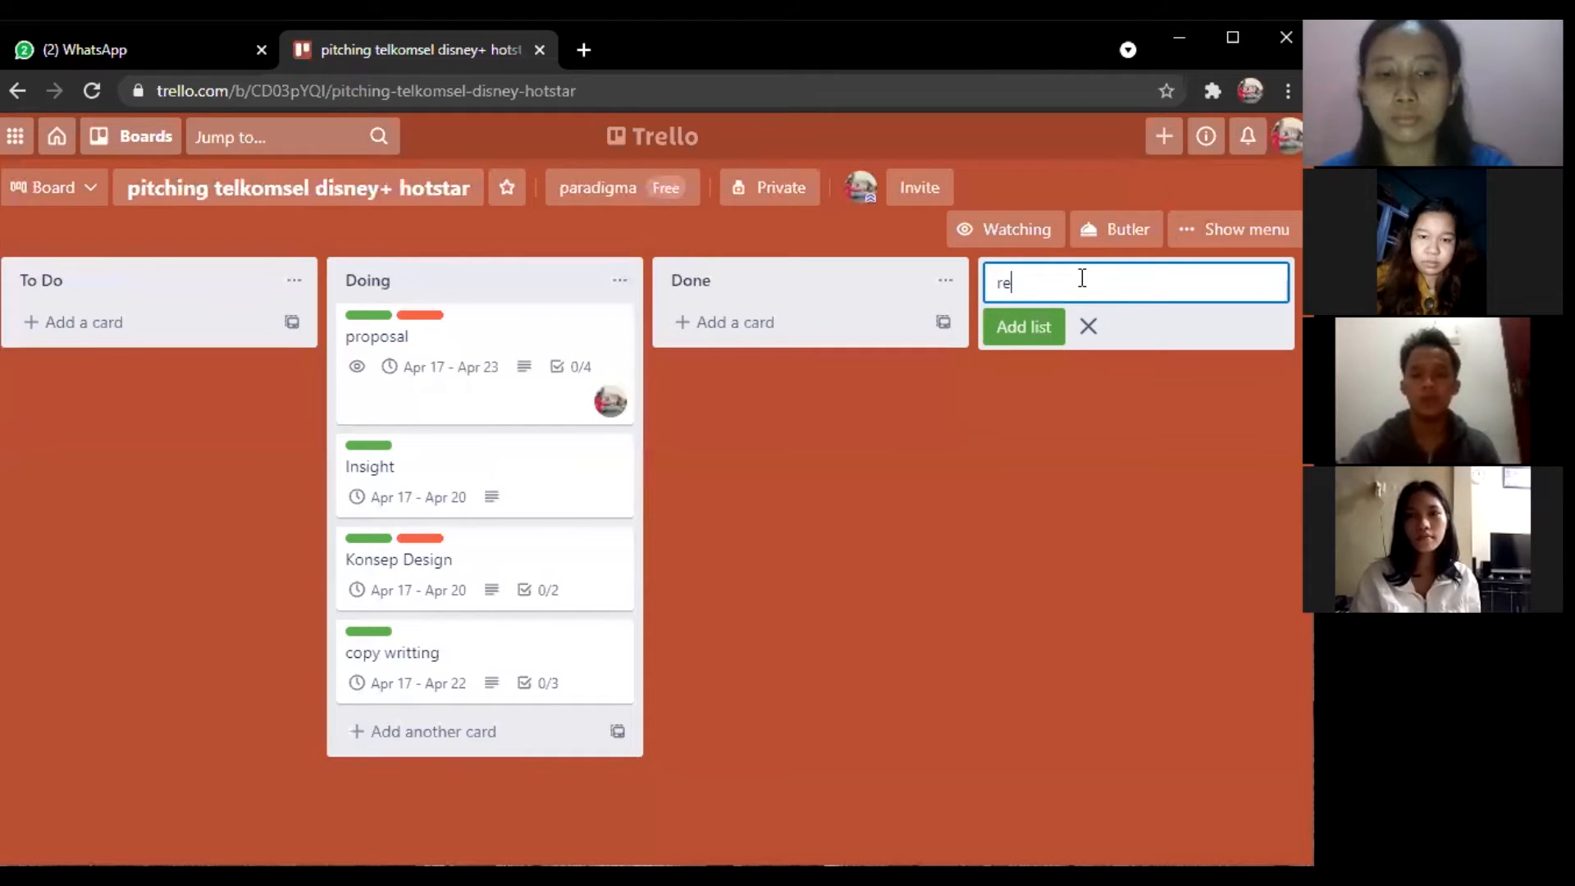
text(view)
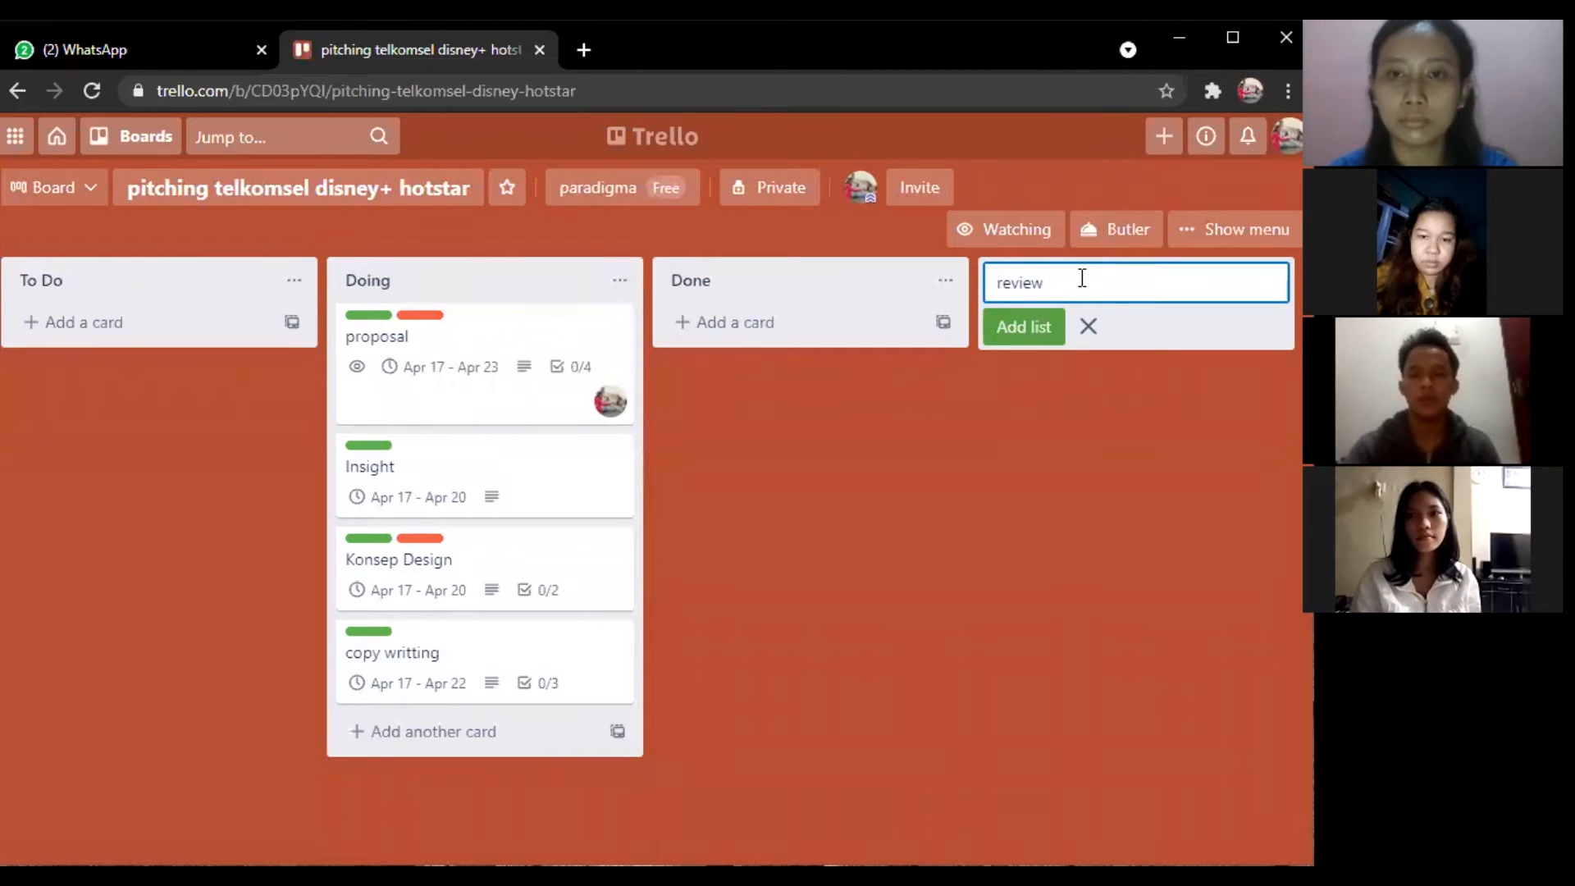
click(1045, 328)
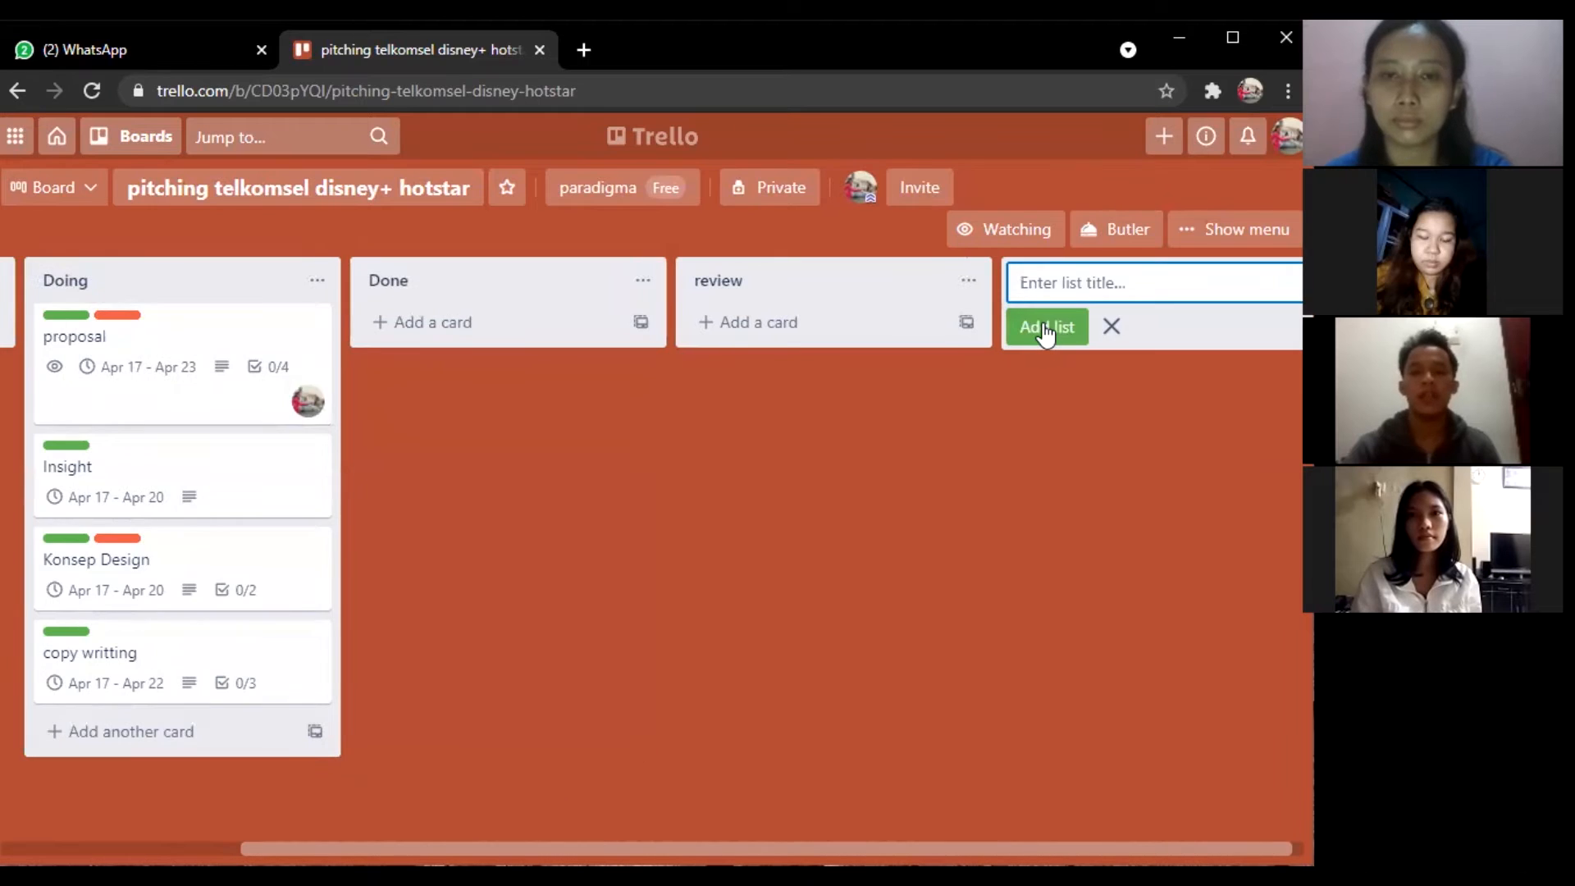
text(r)
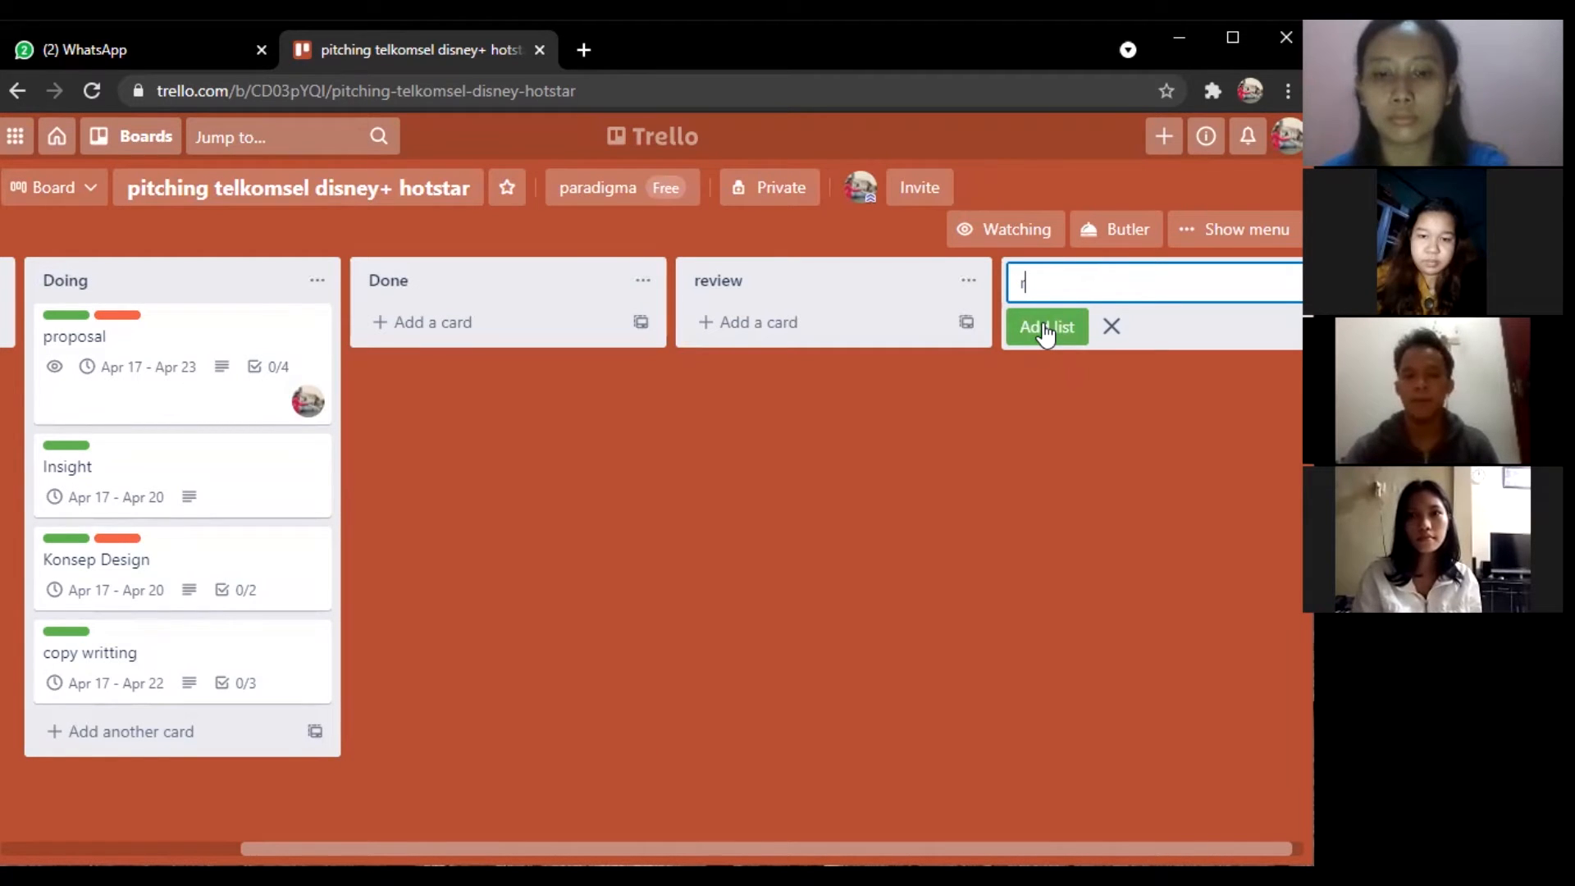
text(evisi)
click(1045, 328)
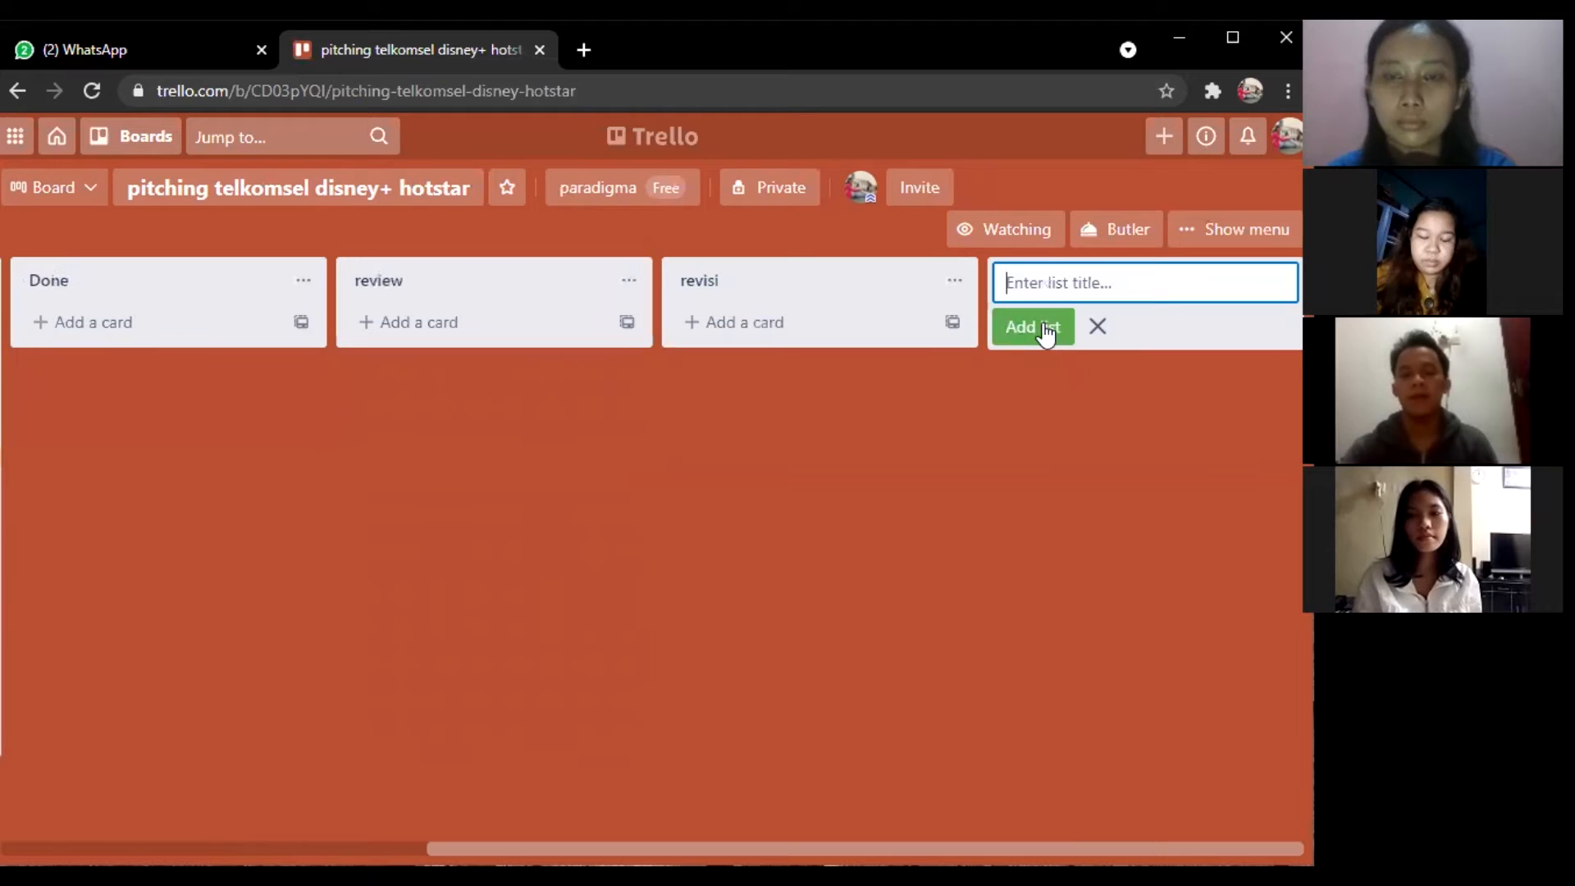
Drag review and then revisi ahead of the Done list.
scroll(768, 289, left, 3)
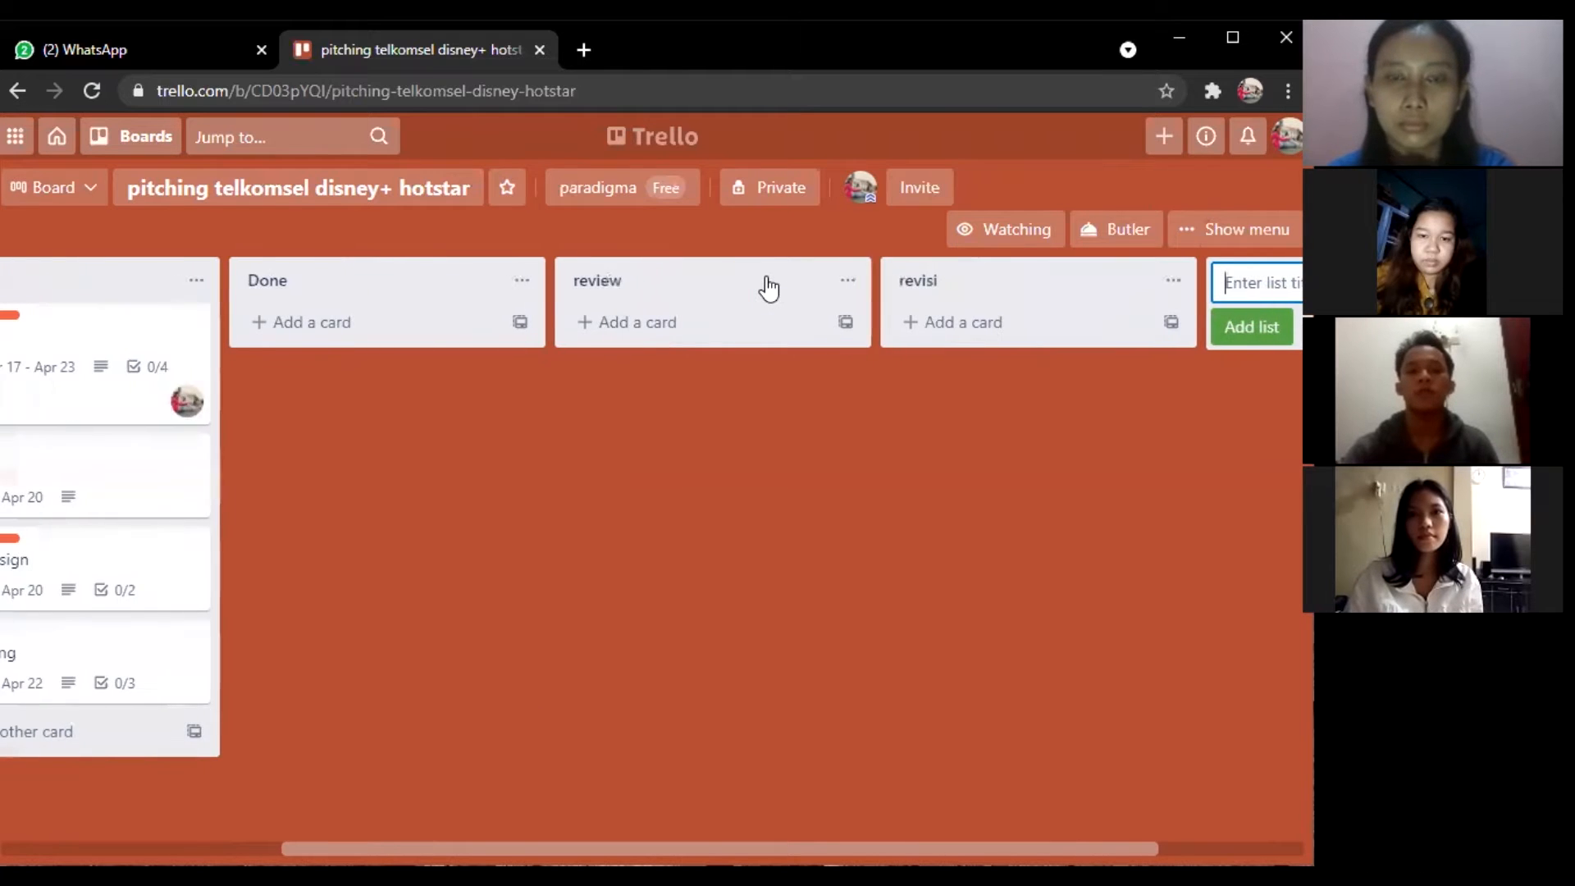
scroll(769, 289, left, 4)
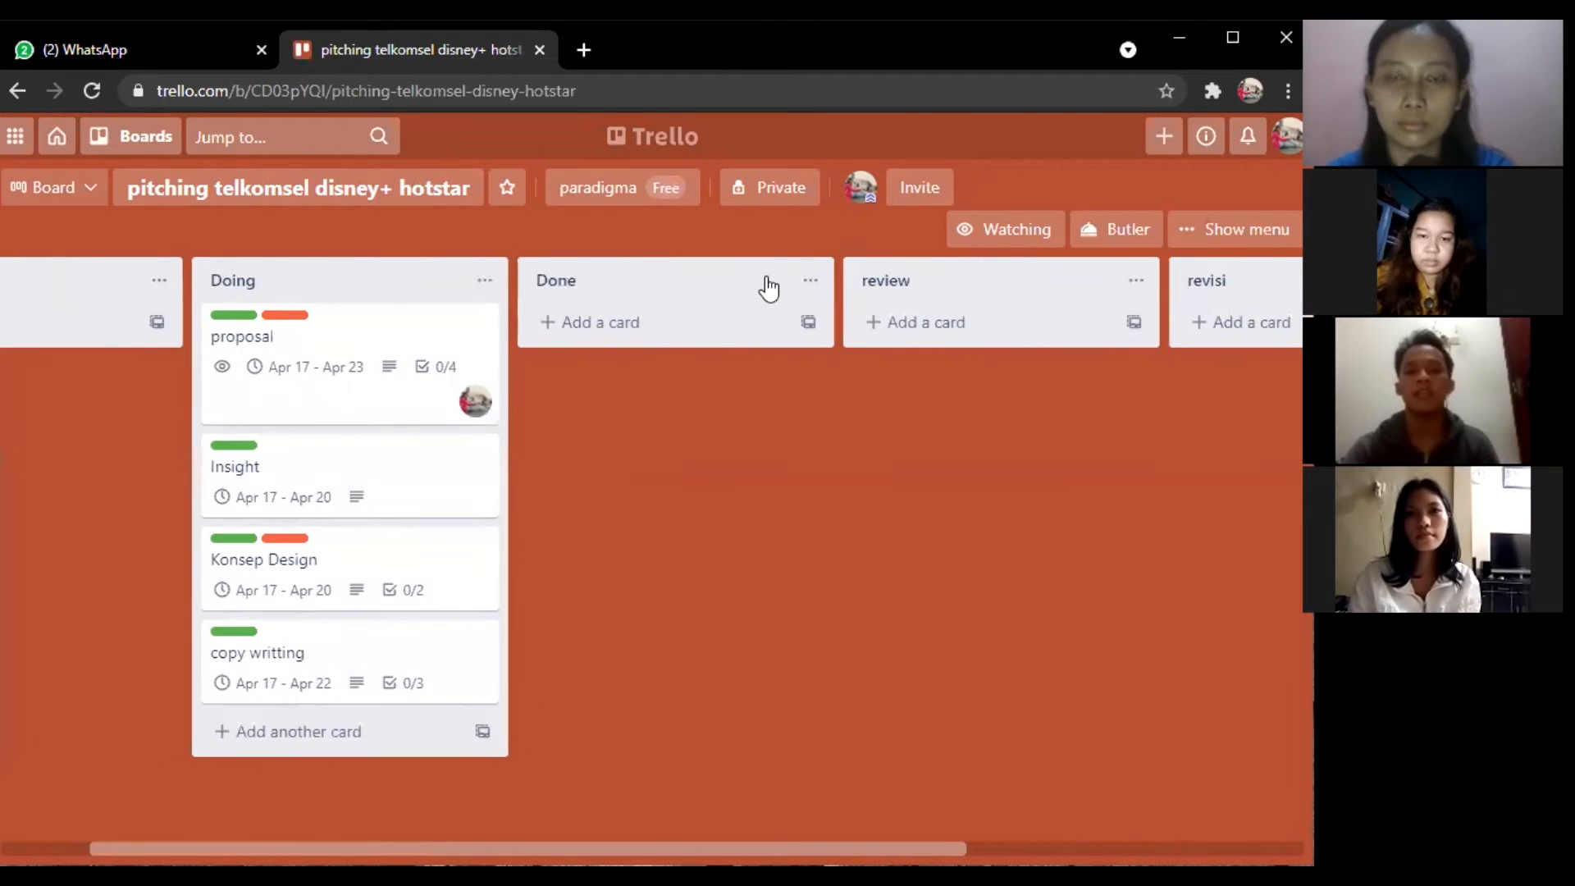
scroll(769, 289, left, 1)
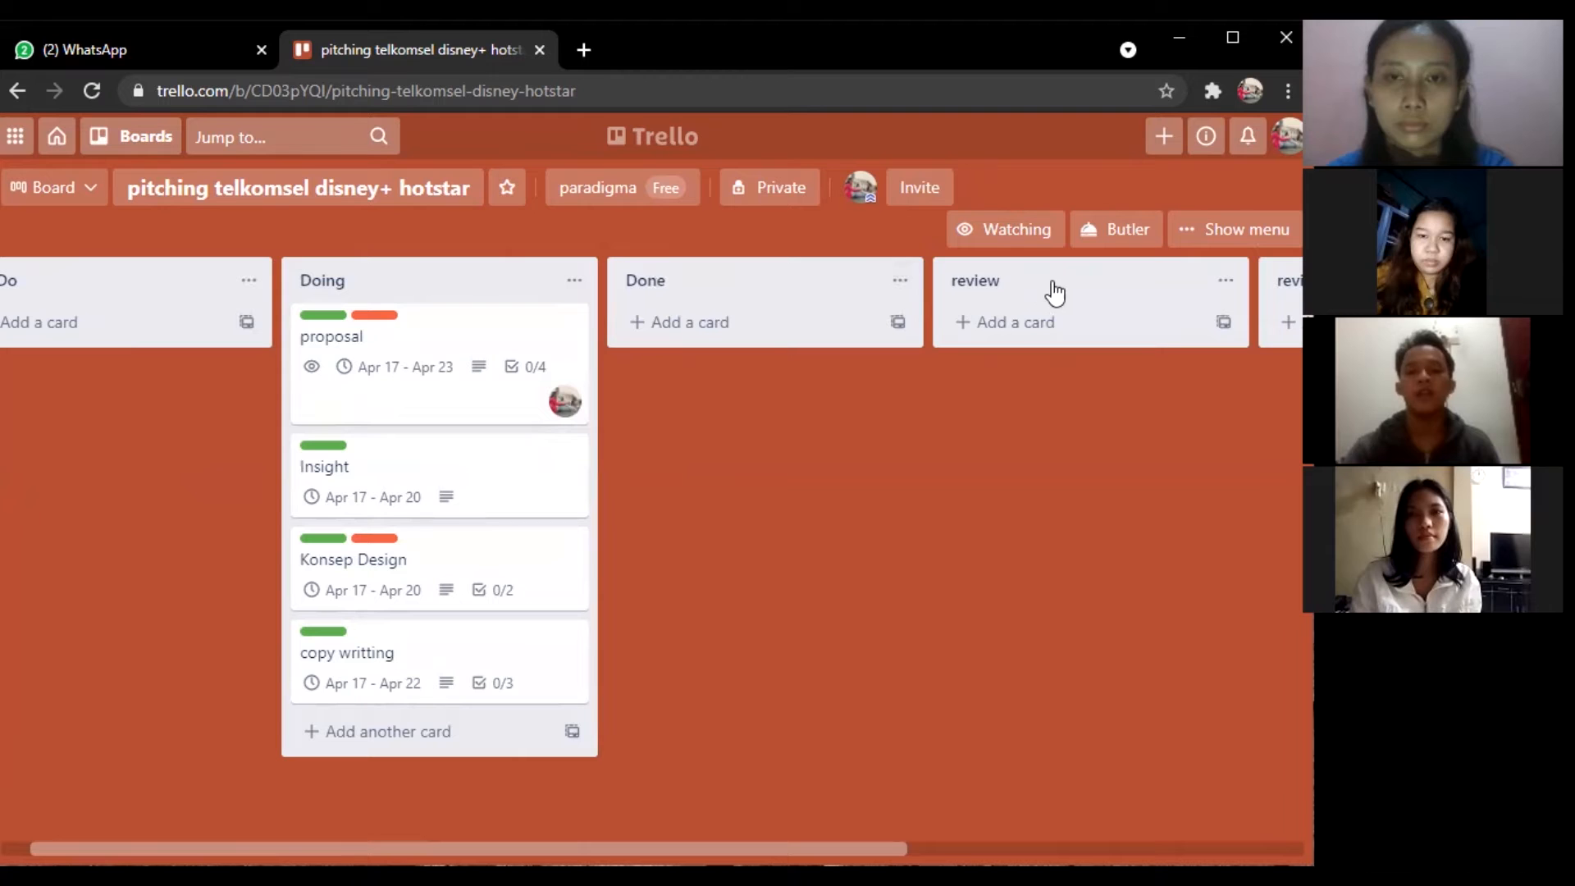
drag(984, 295, 682, 310)
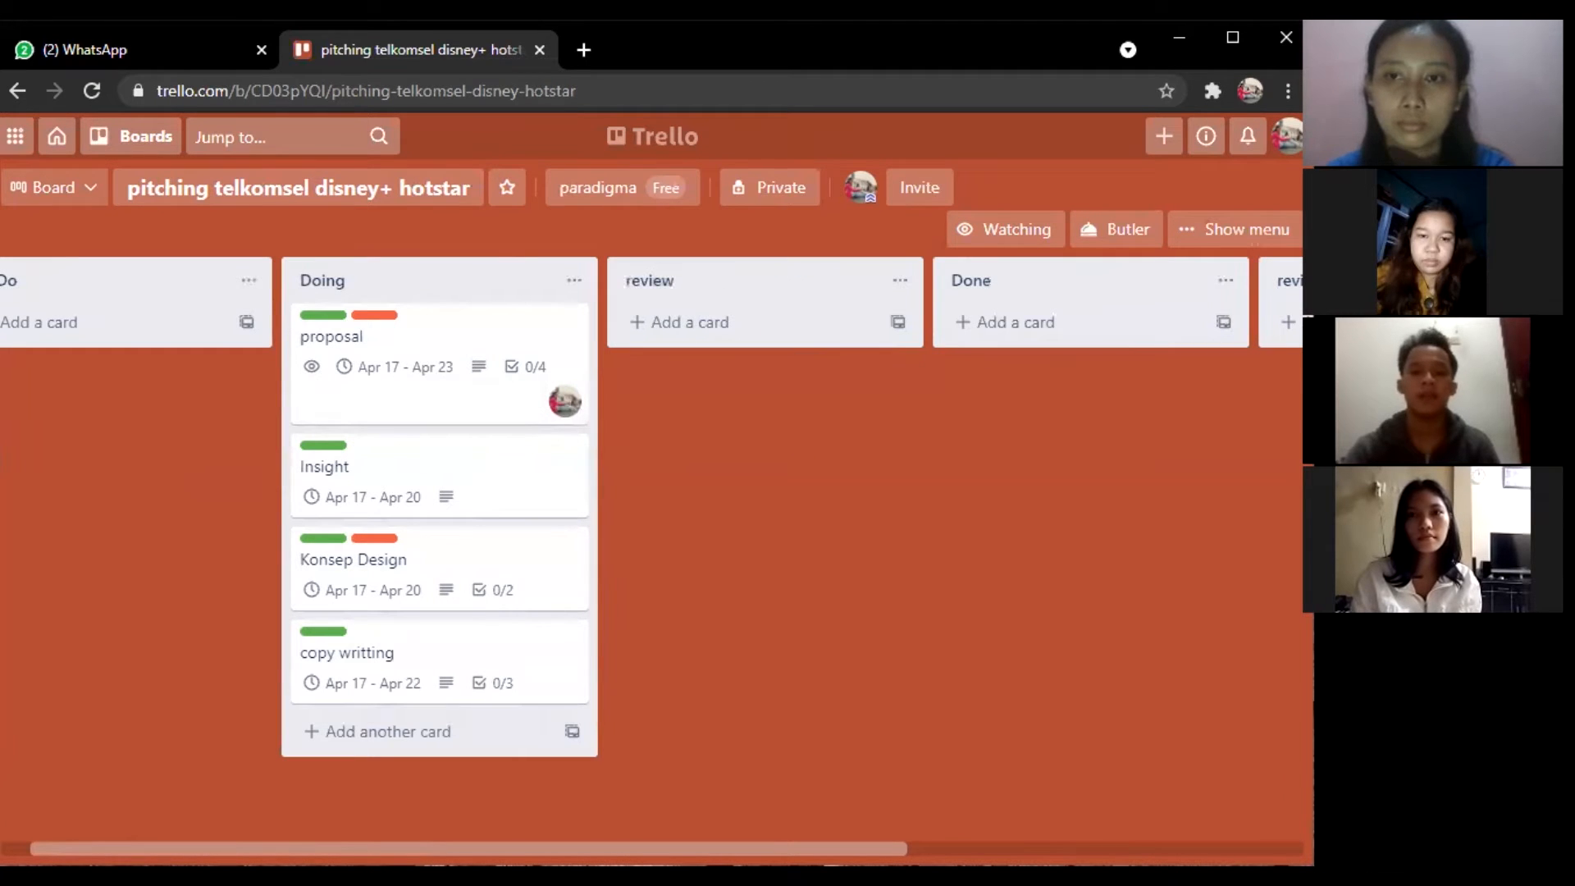
drag(1288, 280, 993, 312)
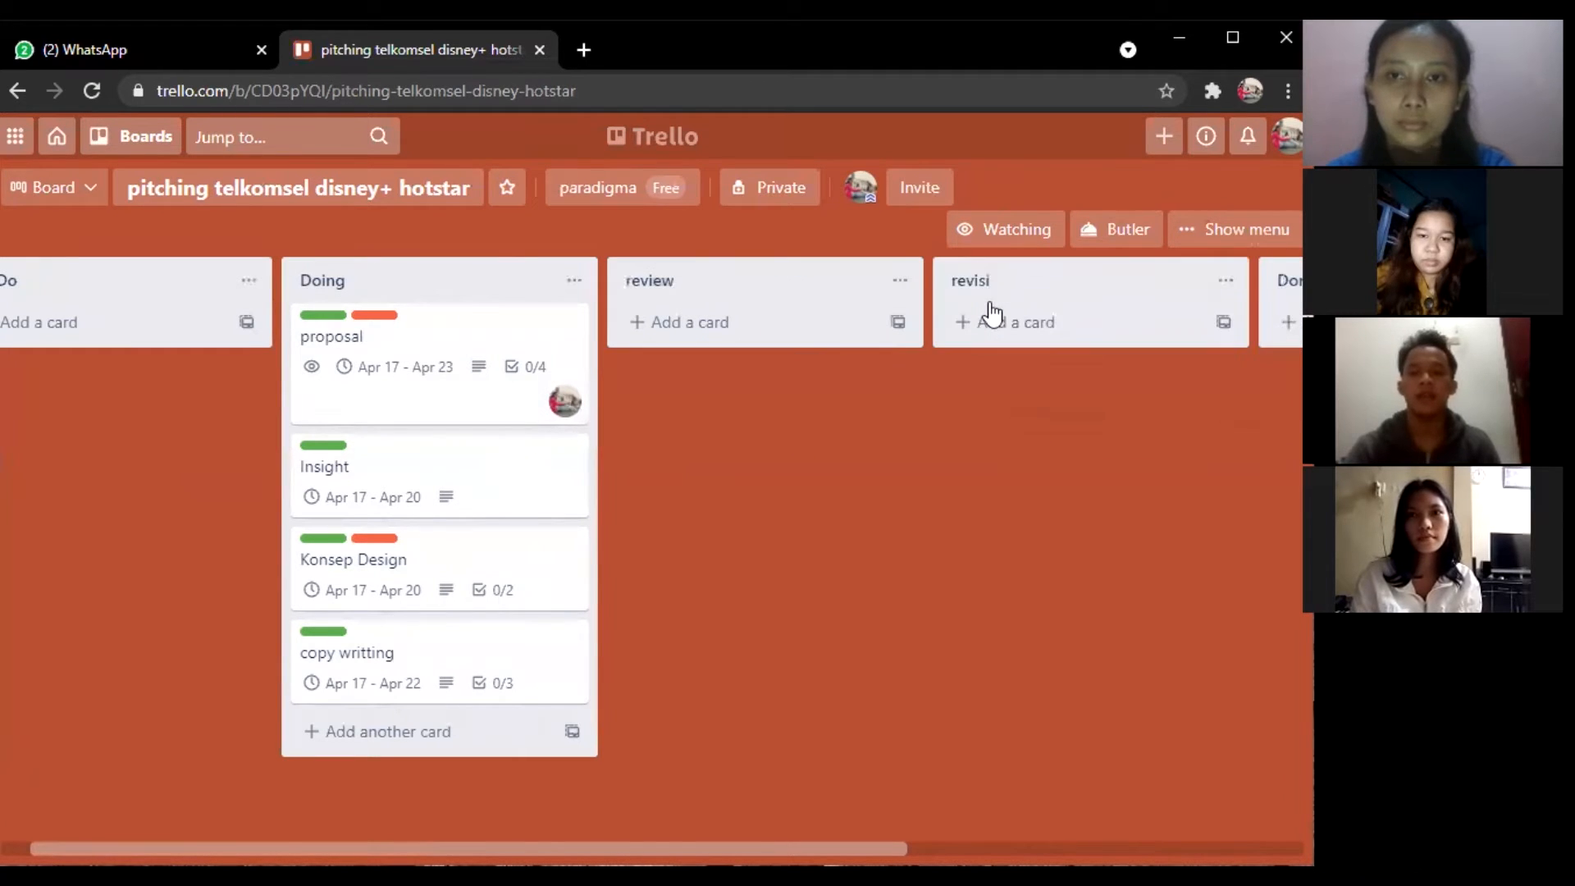
scroll(993, 313, left, 1)
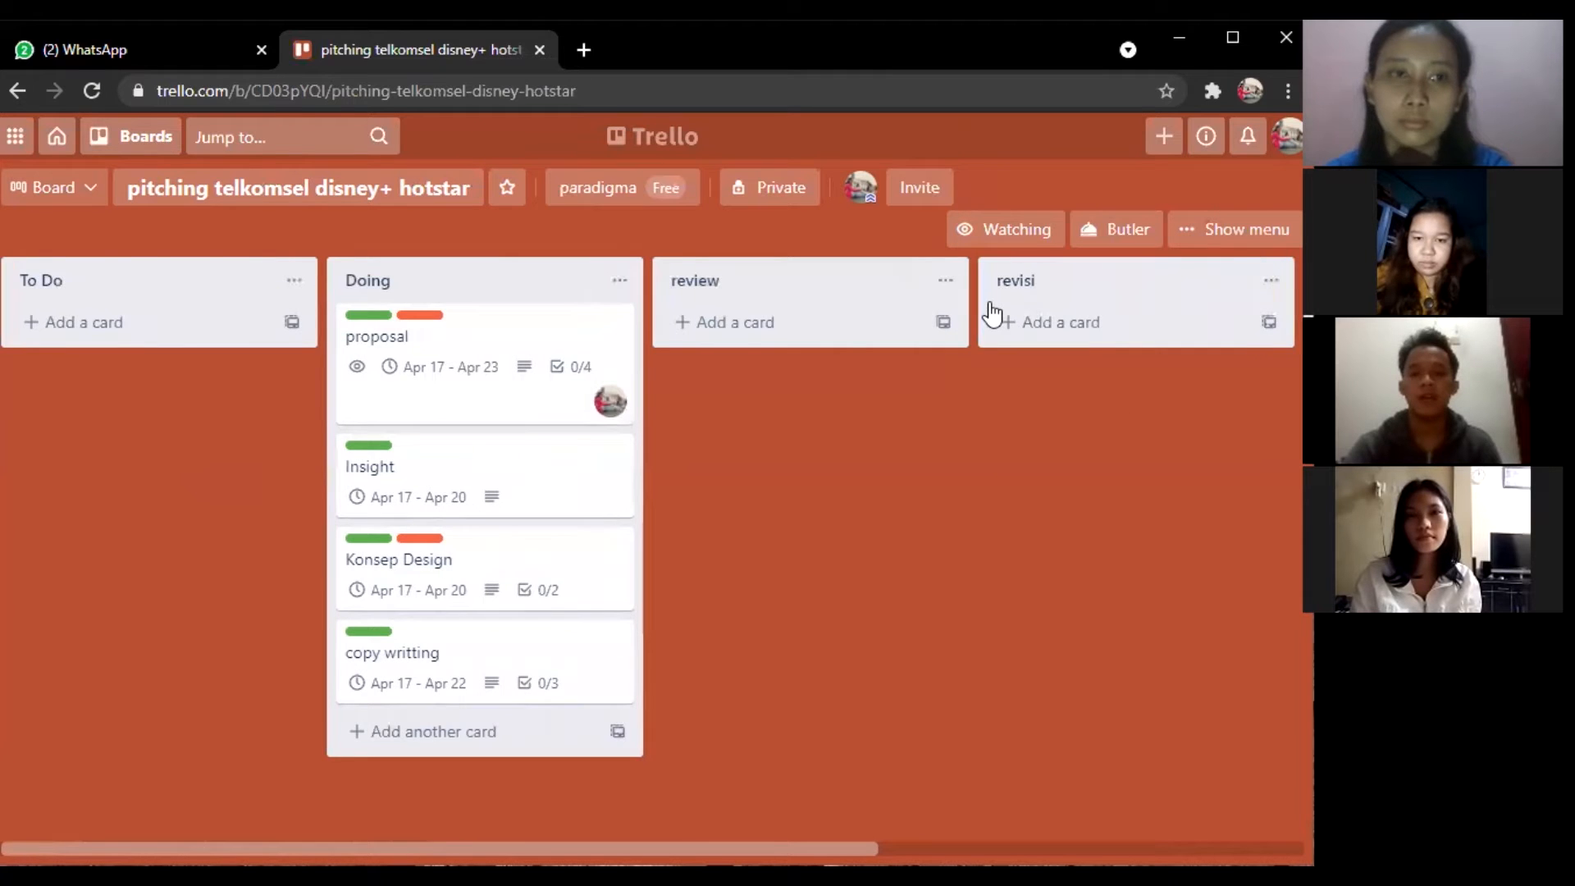
scroll(992, 314, right, 2)
scroll(992, 313, left, 2)
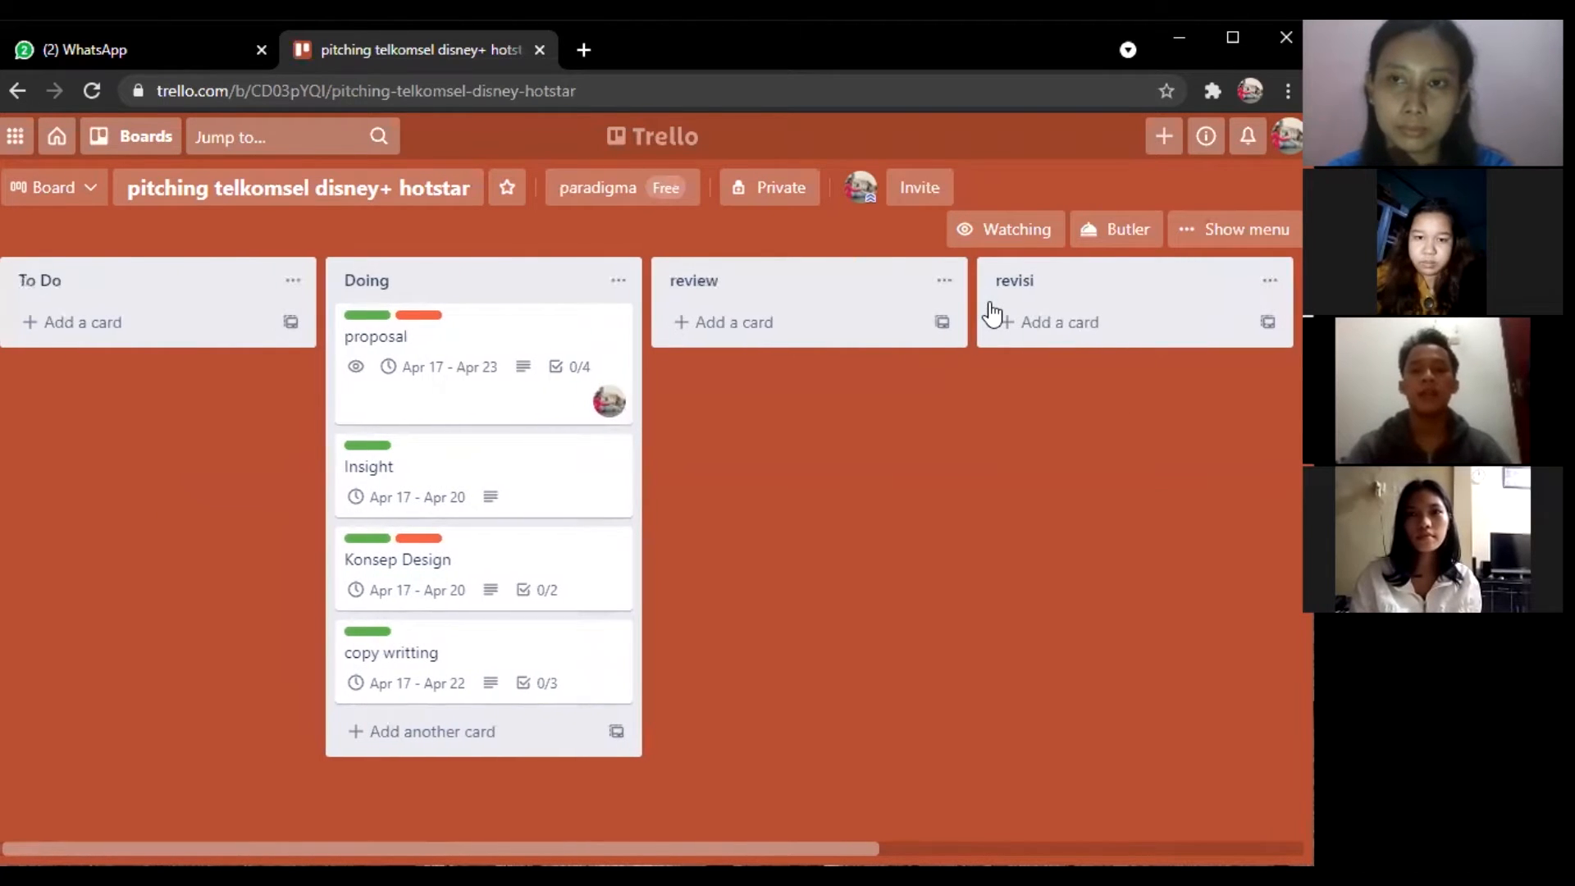
Invite three teammates by name to the board and send the invitations.
click(917, 188)
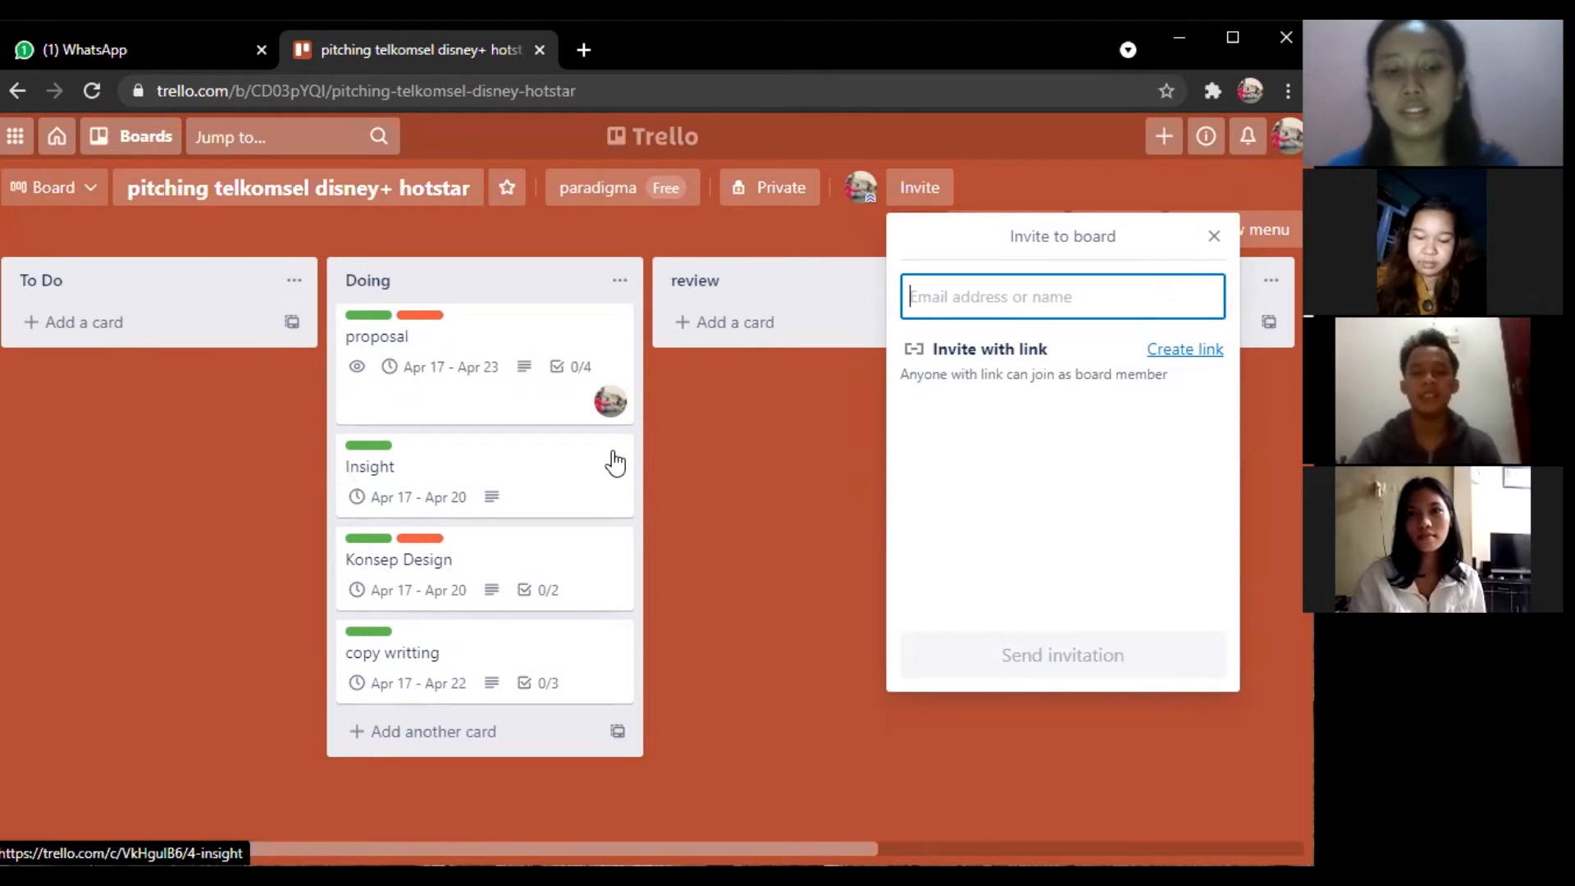
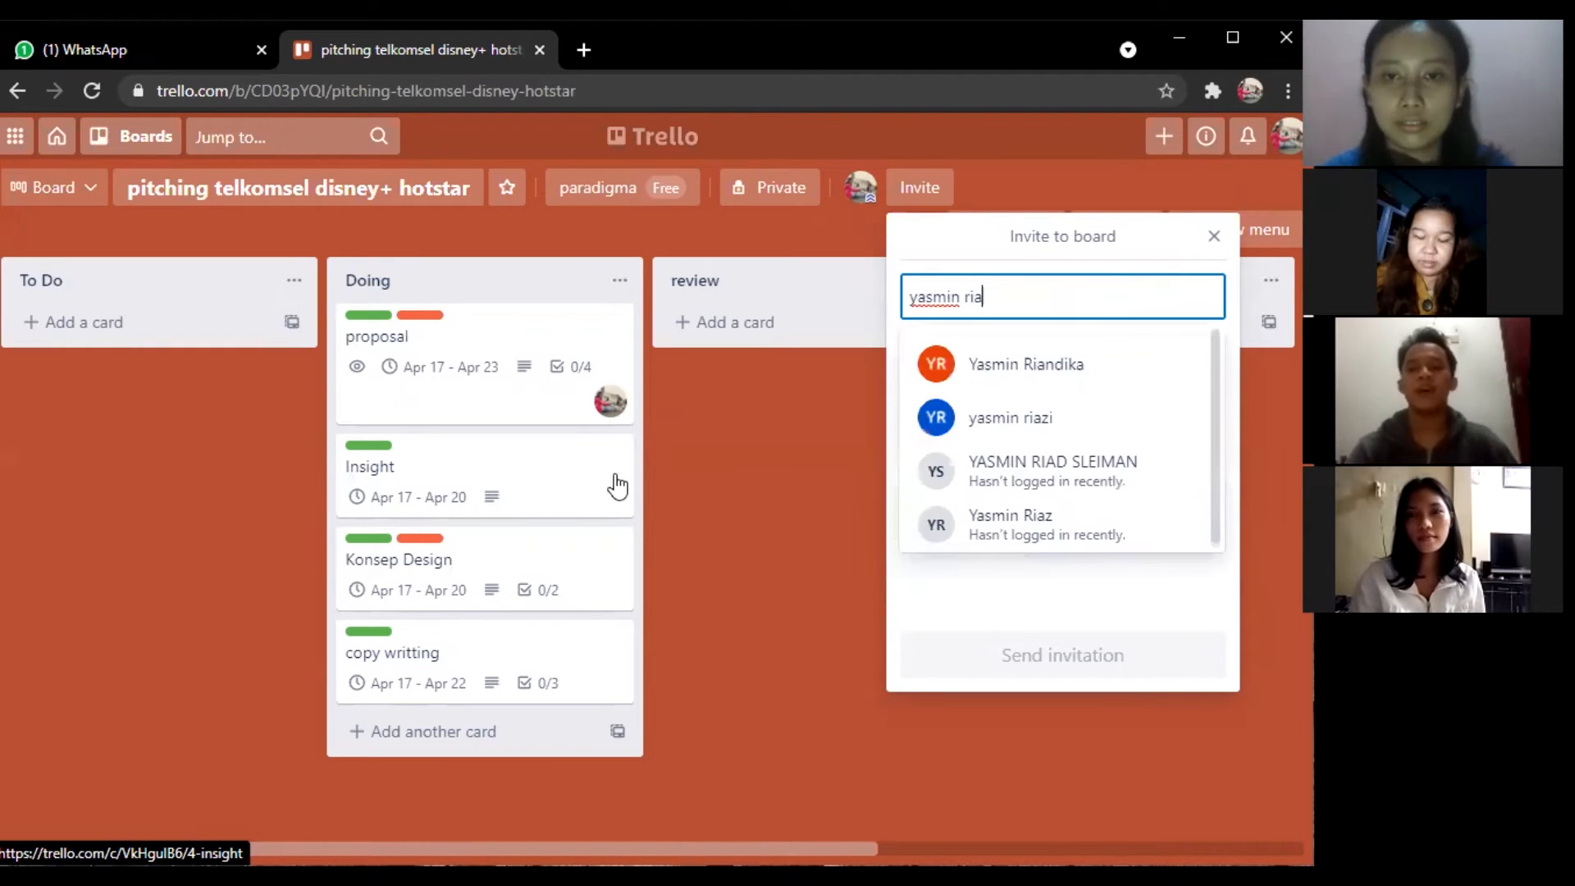
click(990, 361)
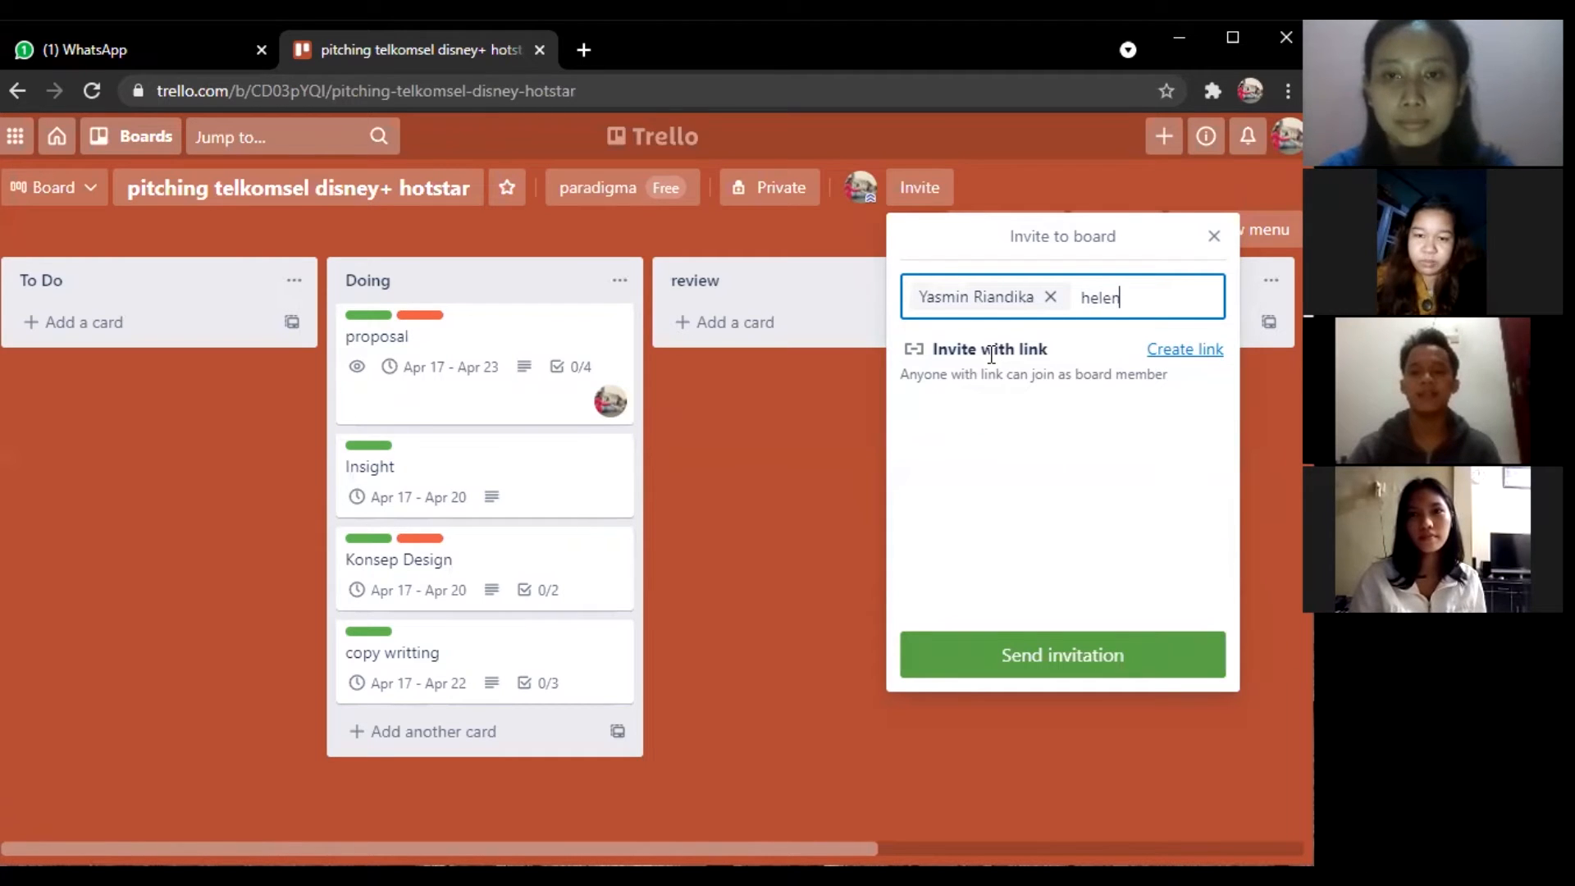
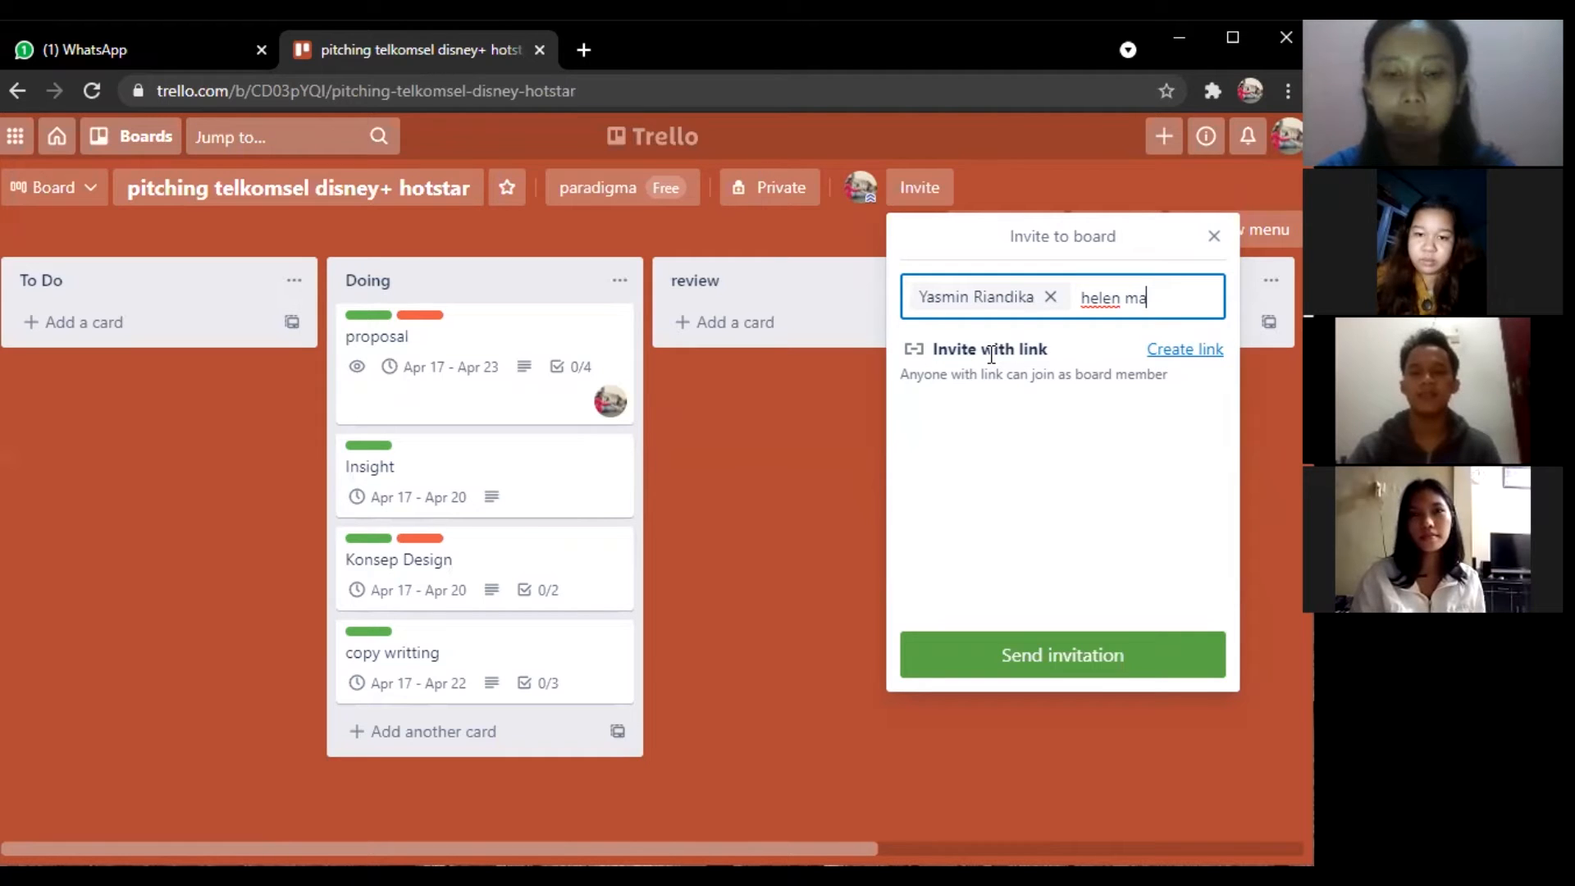
click(1015, 403)
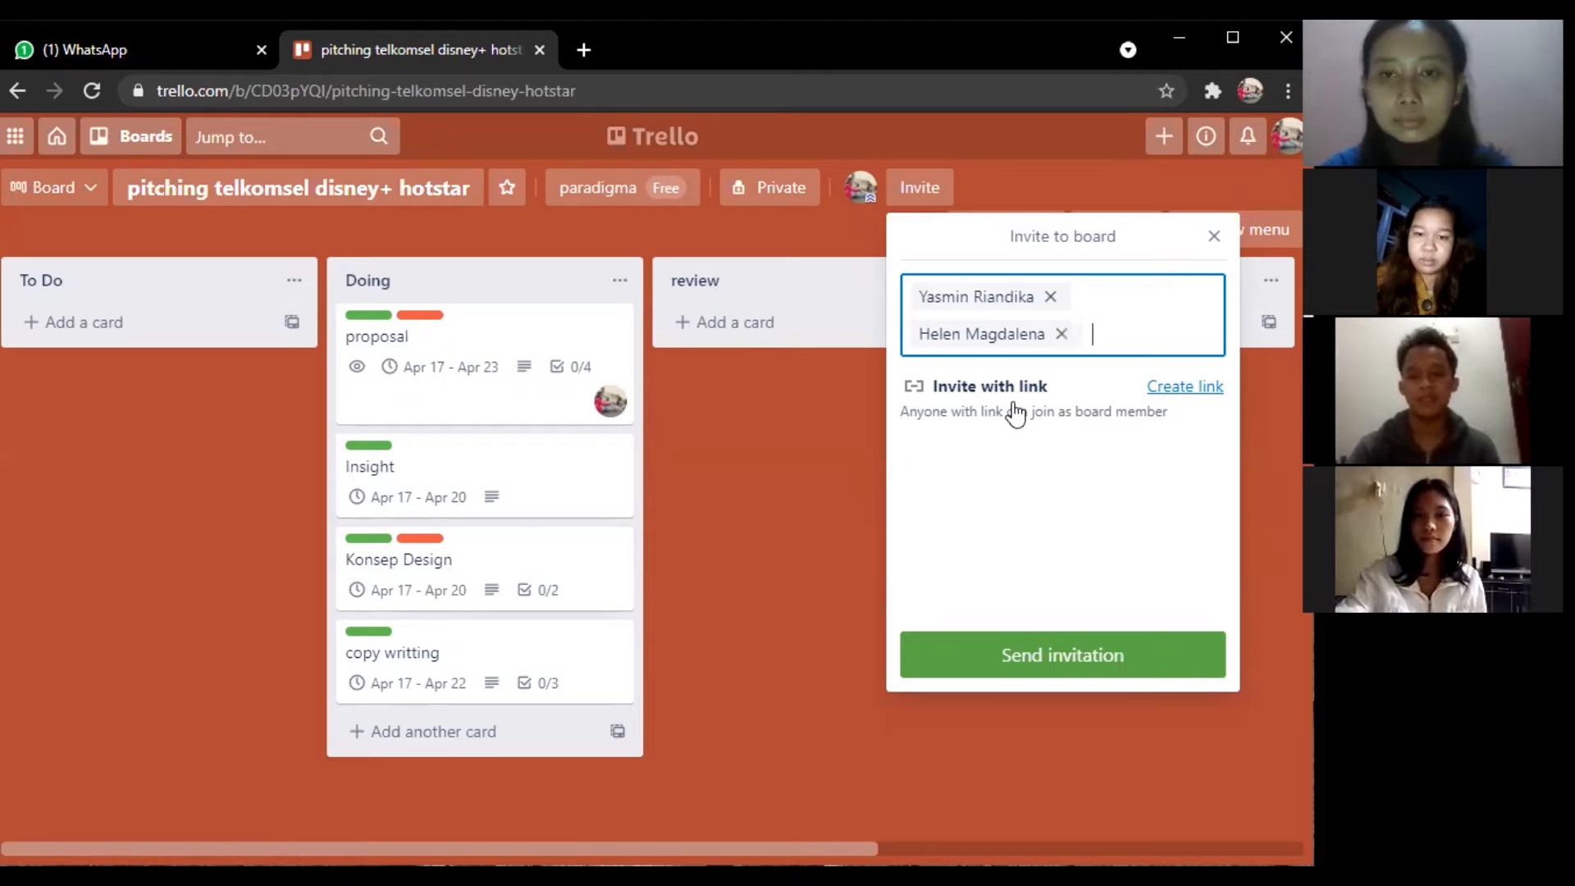
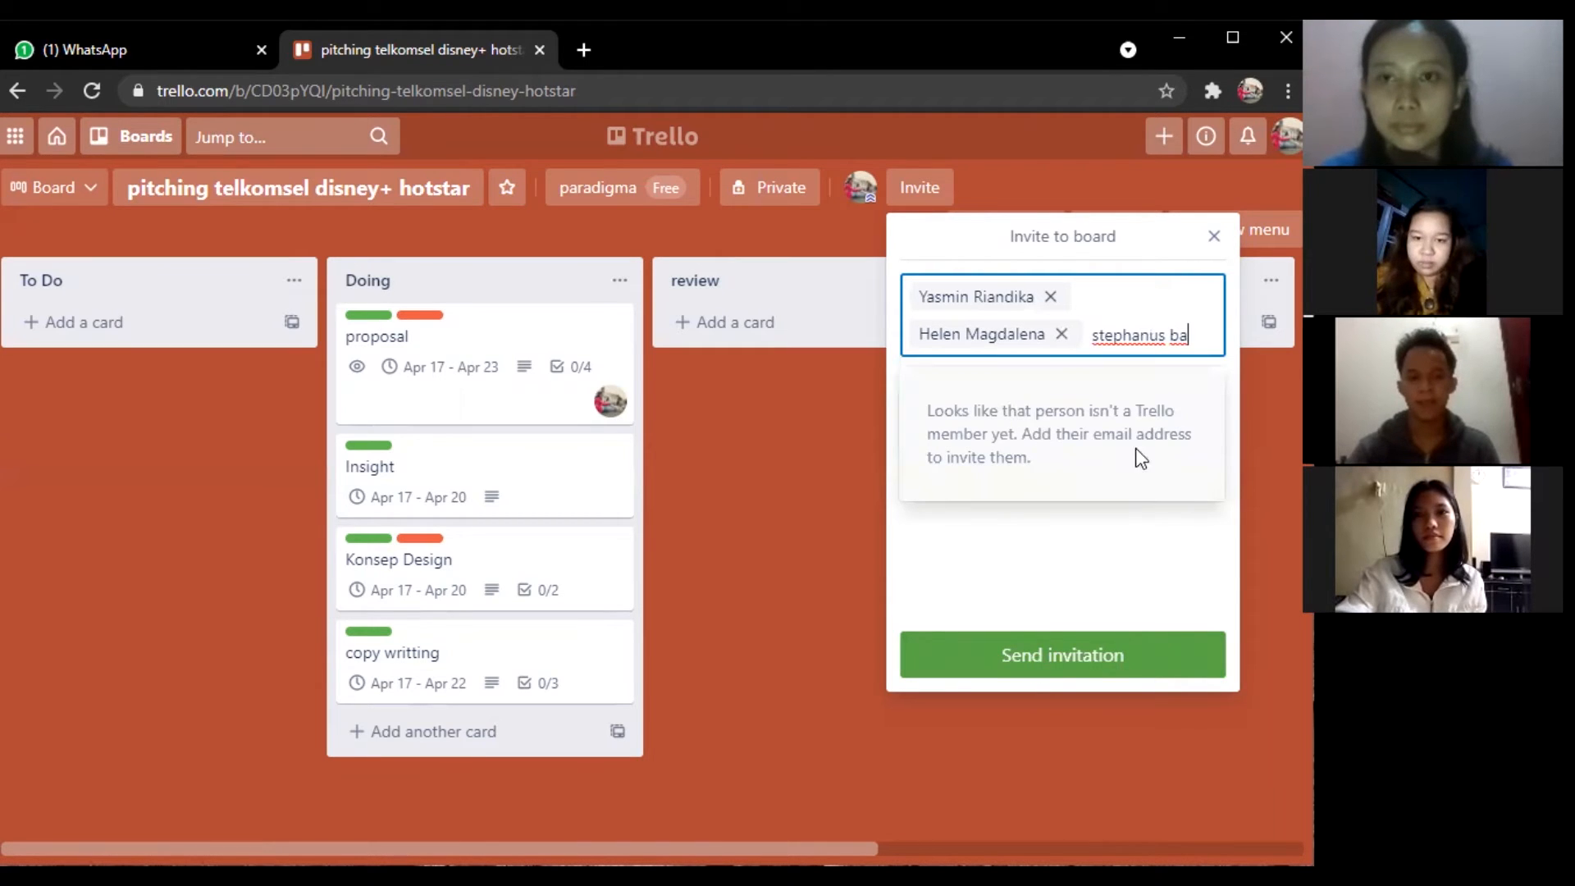
click(1214, 237)
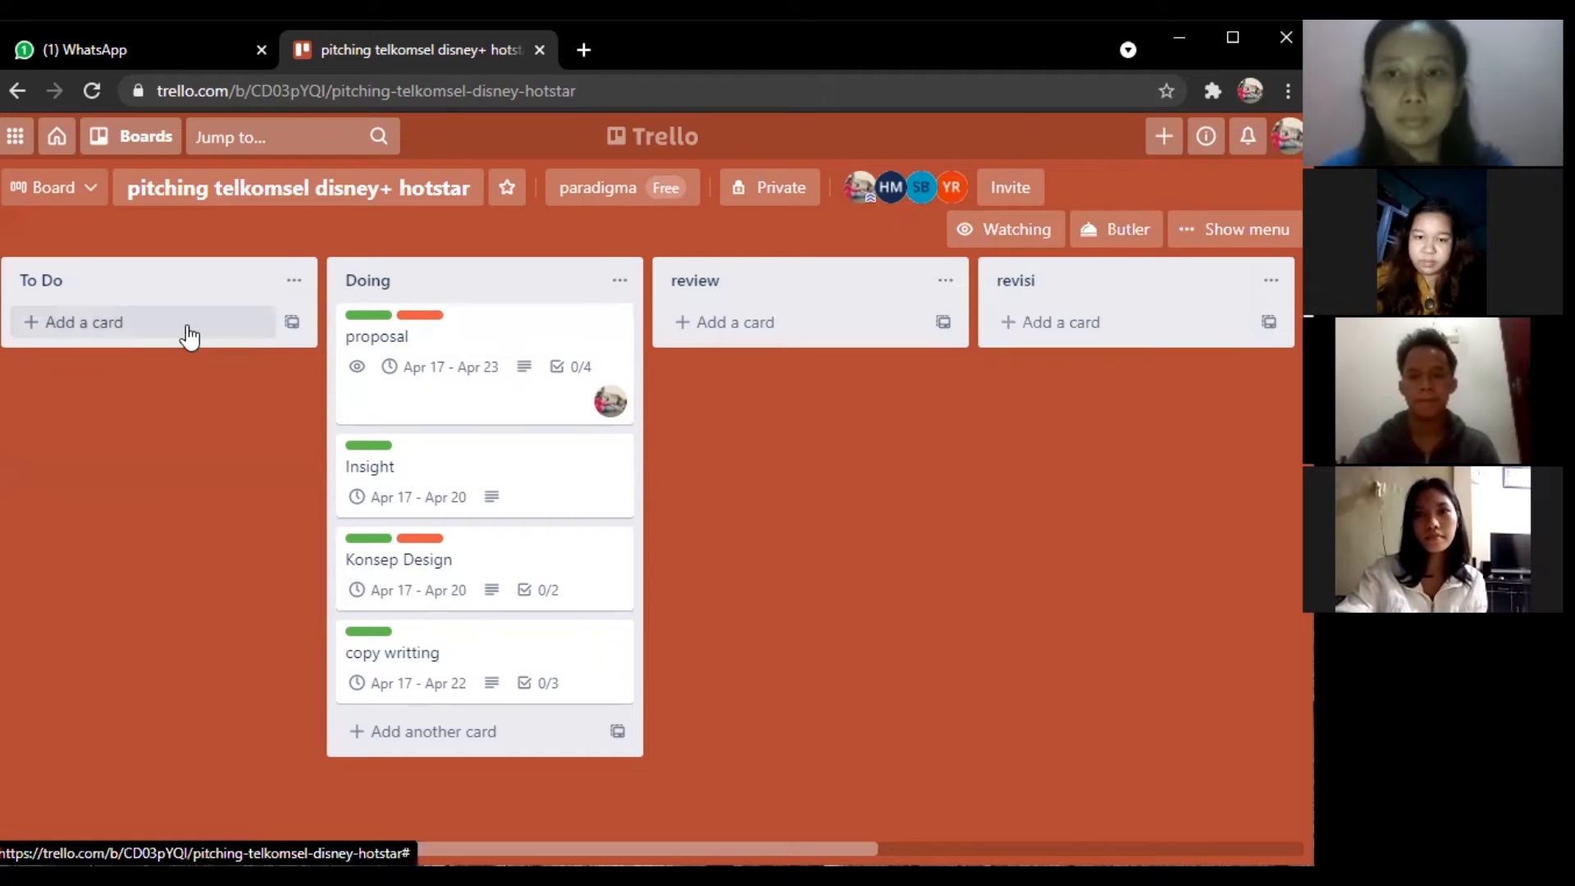
Add a card titled 'meeting with team' to the To Do list.
click(125, 332)
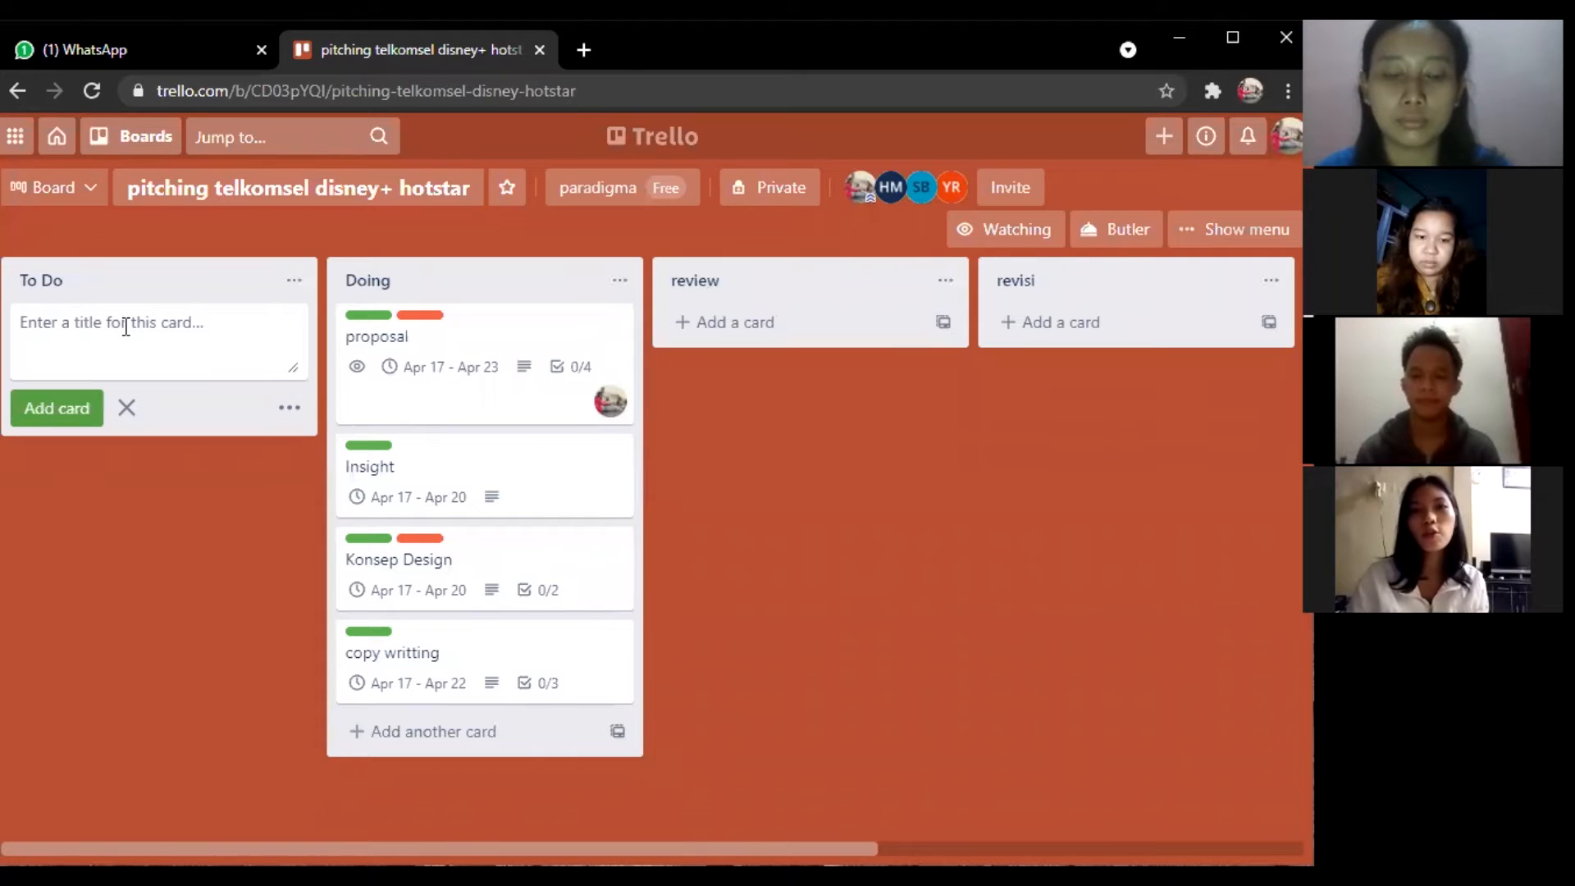
text(m)
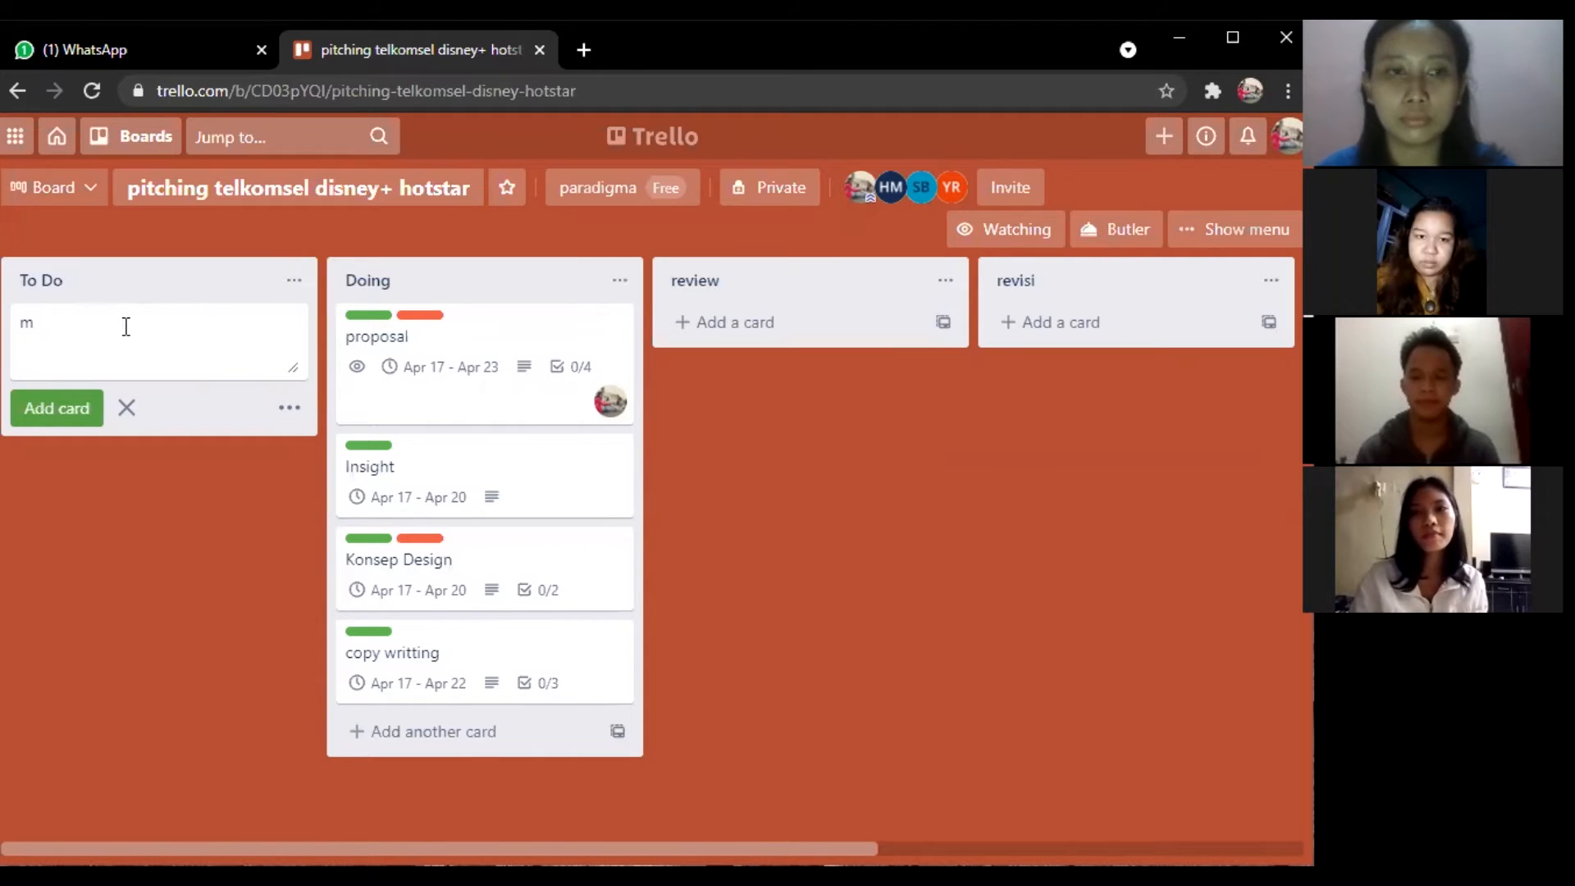
text(eeting w)
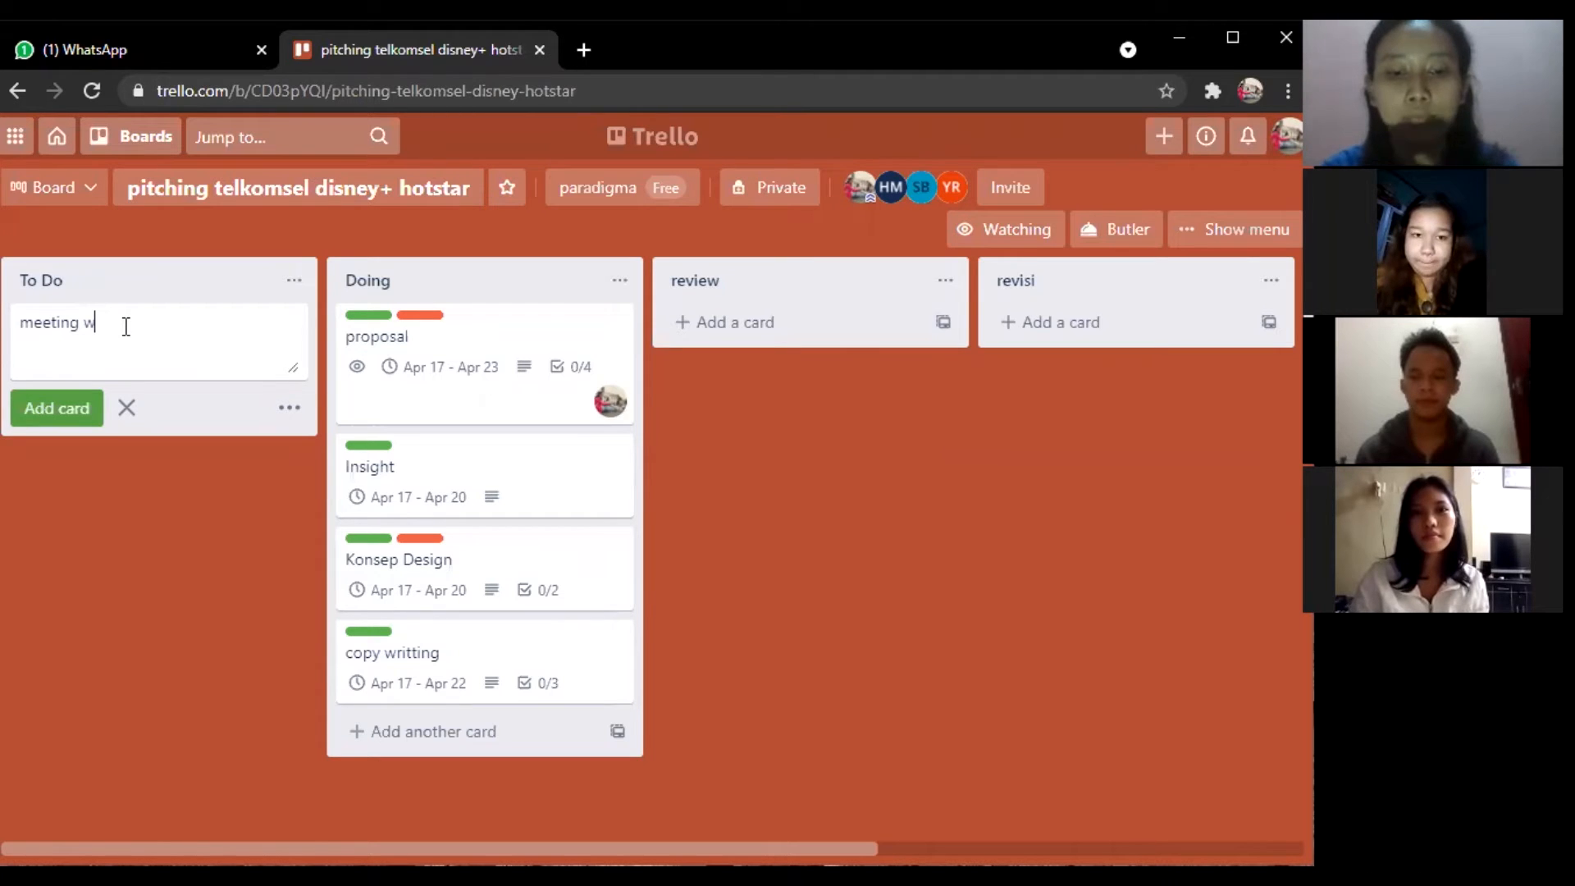
text(ith team)
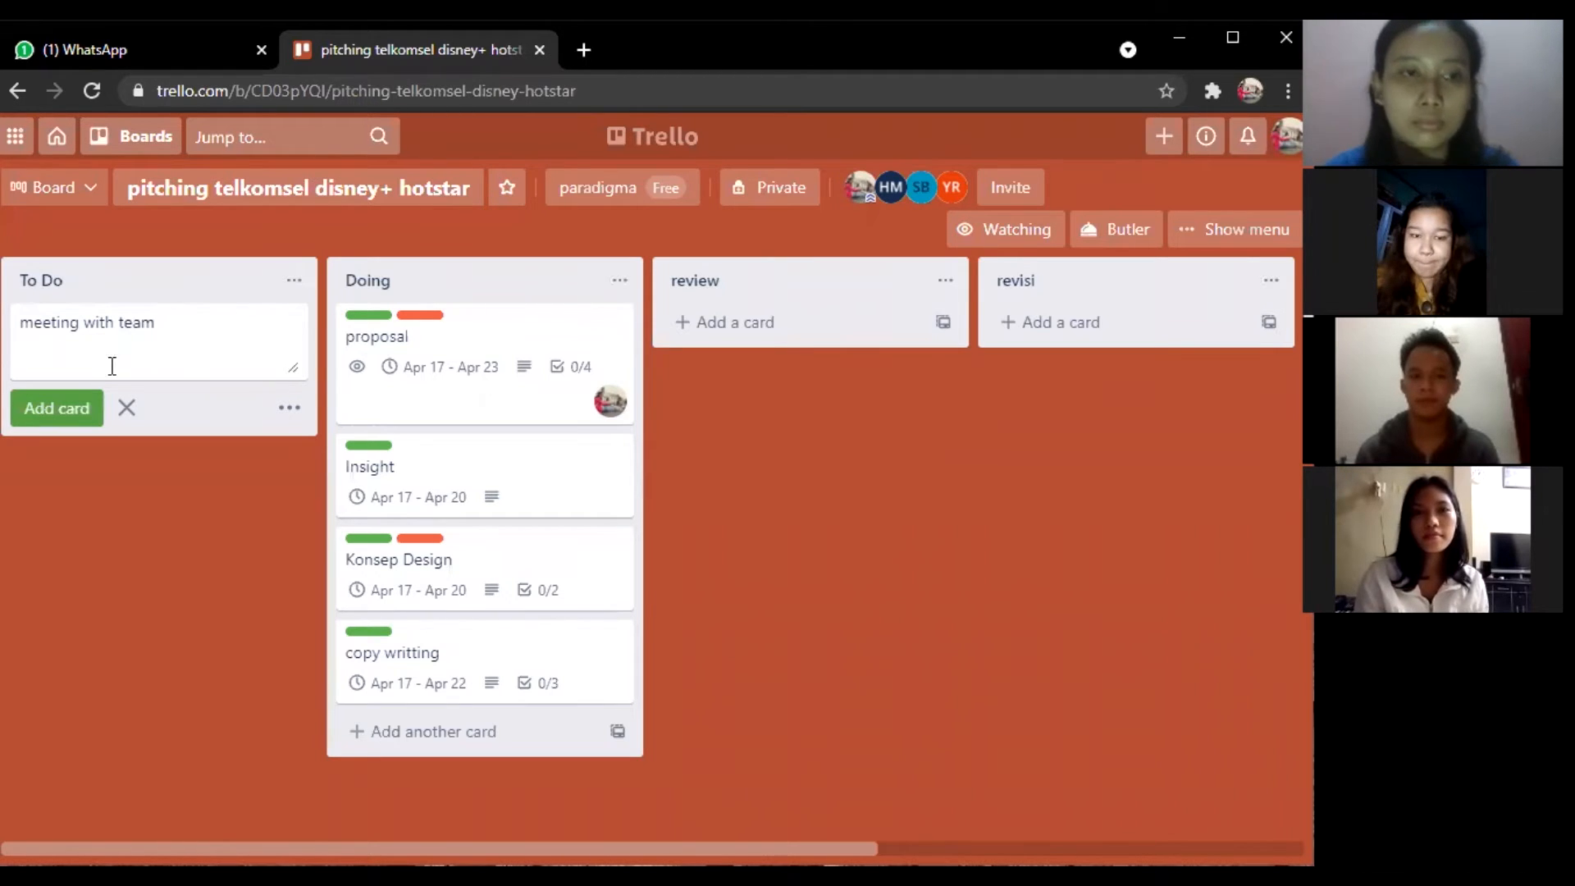
click(82, 405)
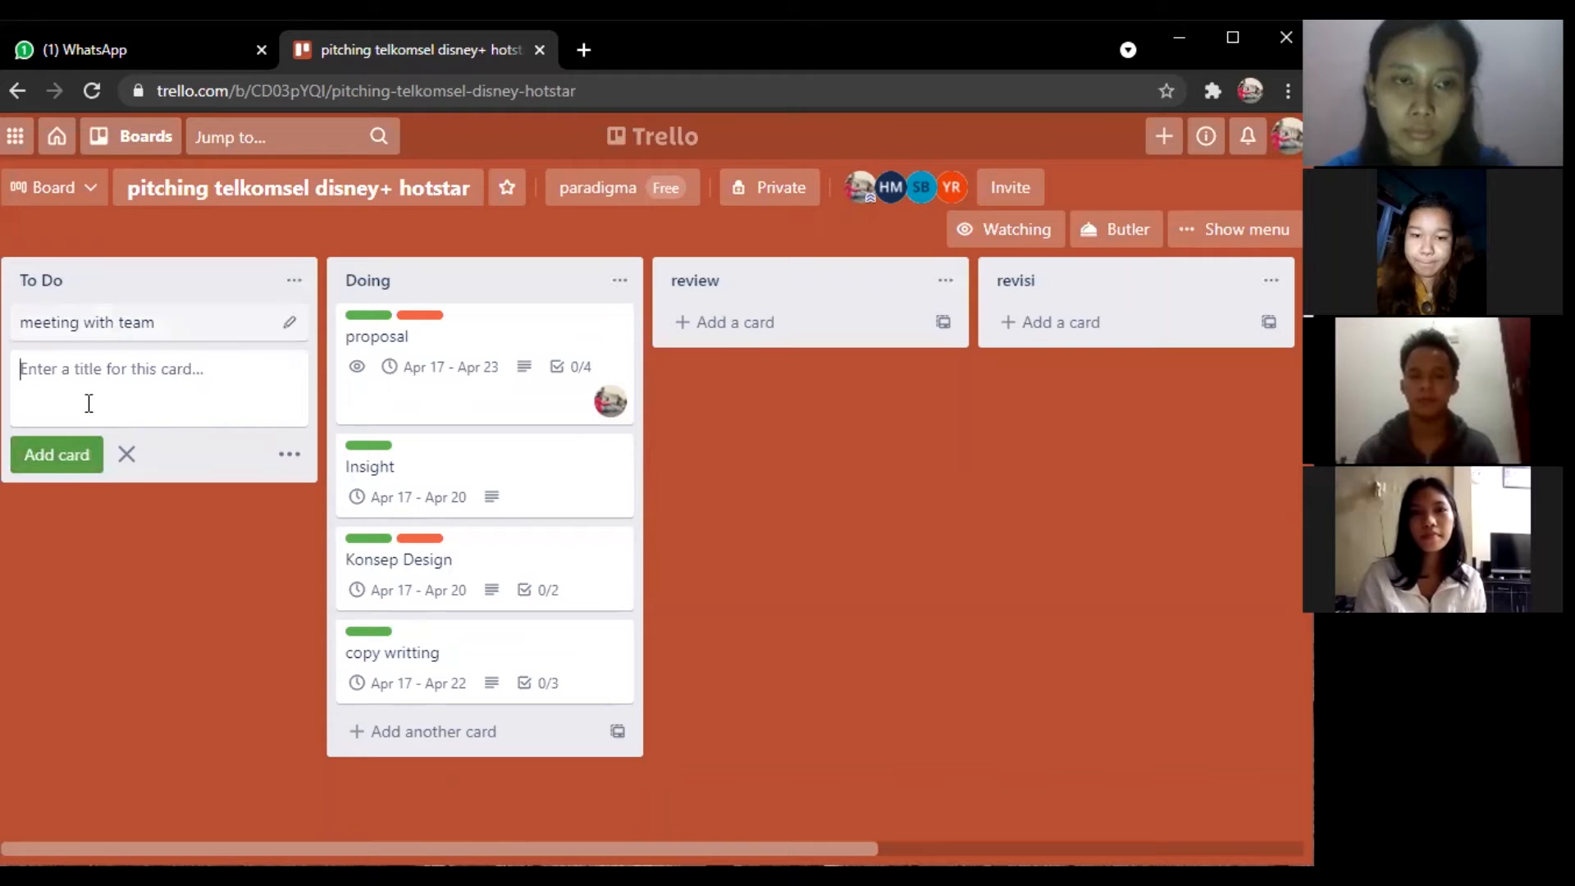
Save 'brainstorming tentang brief dari client' as the meeting with team card's description.
click(125, 328)
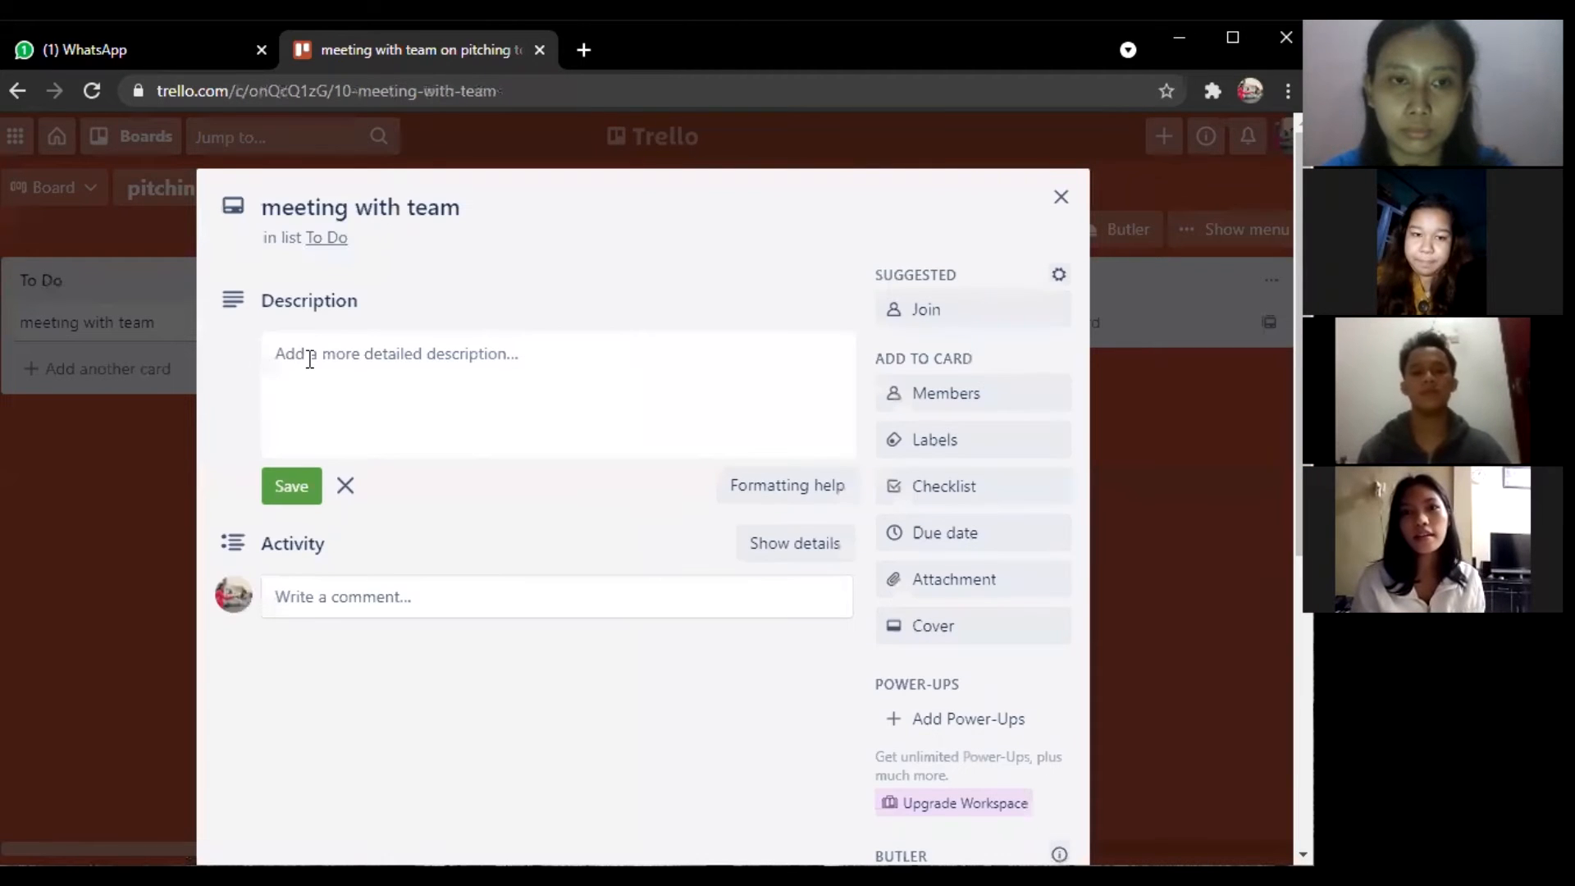
click(309, 358)
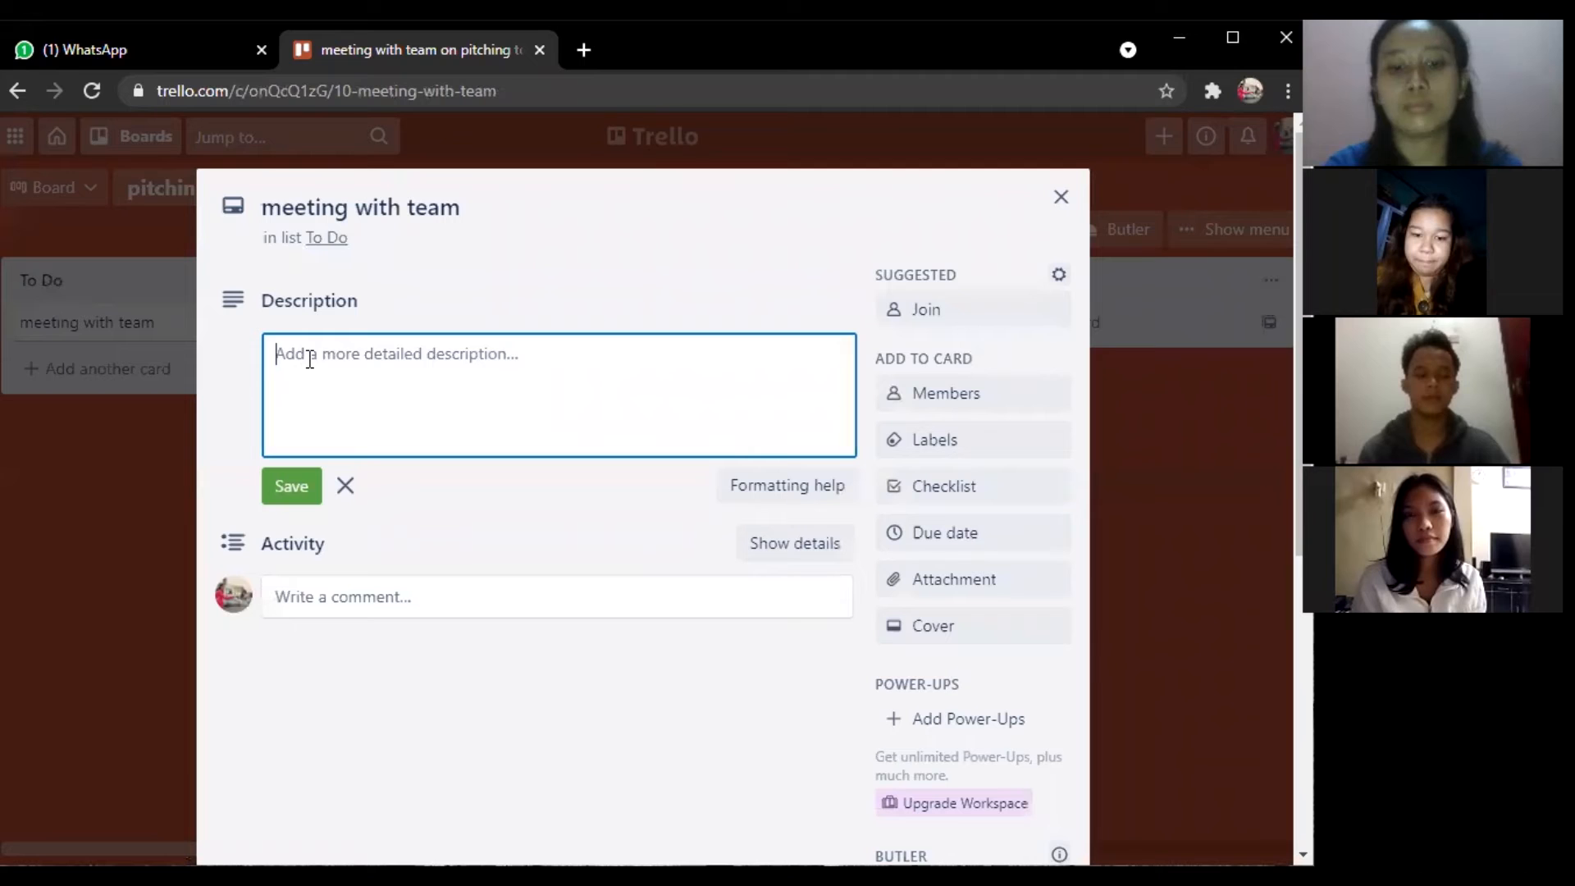
text(br)
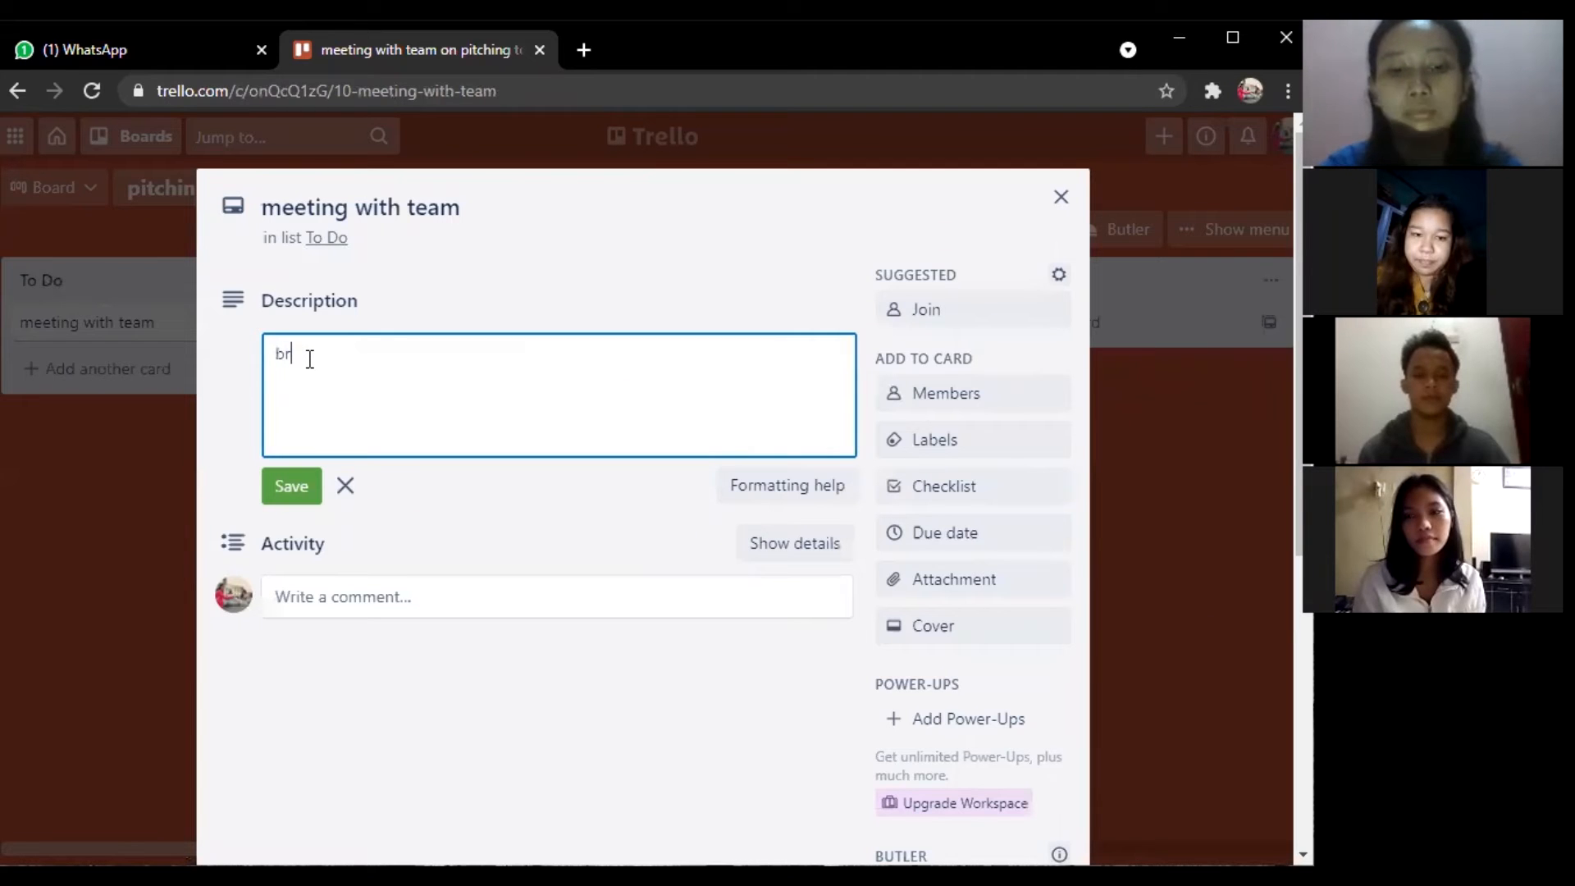
text(ainstormi)
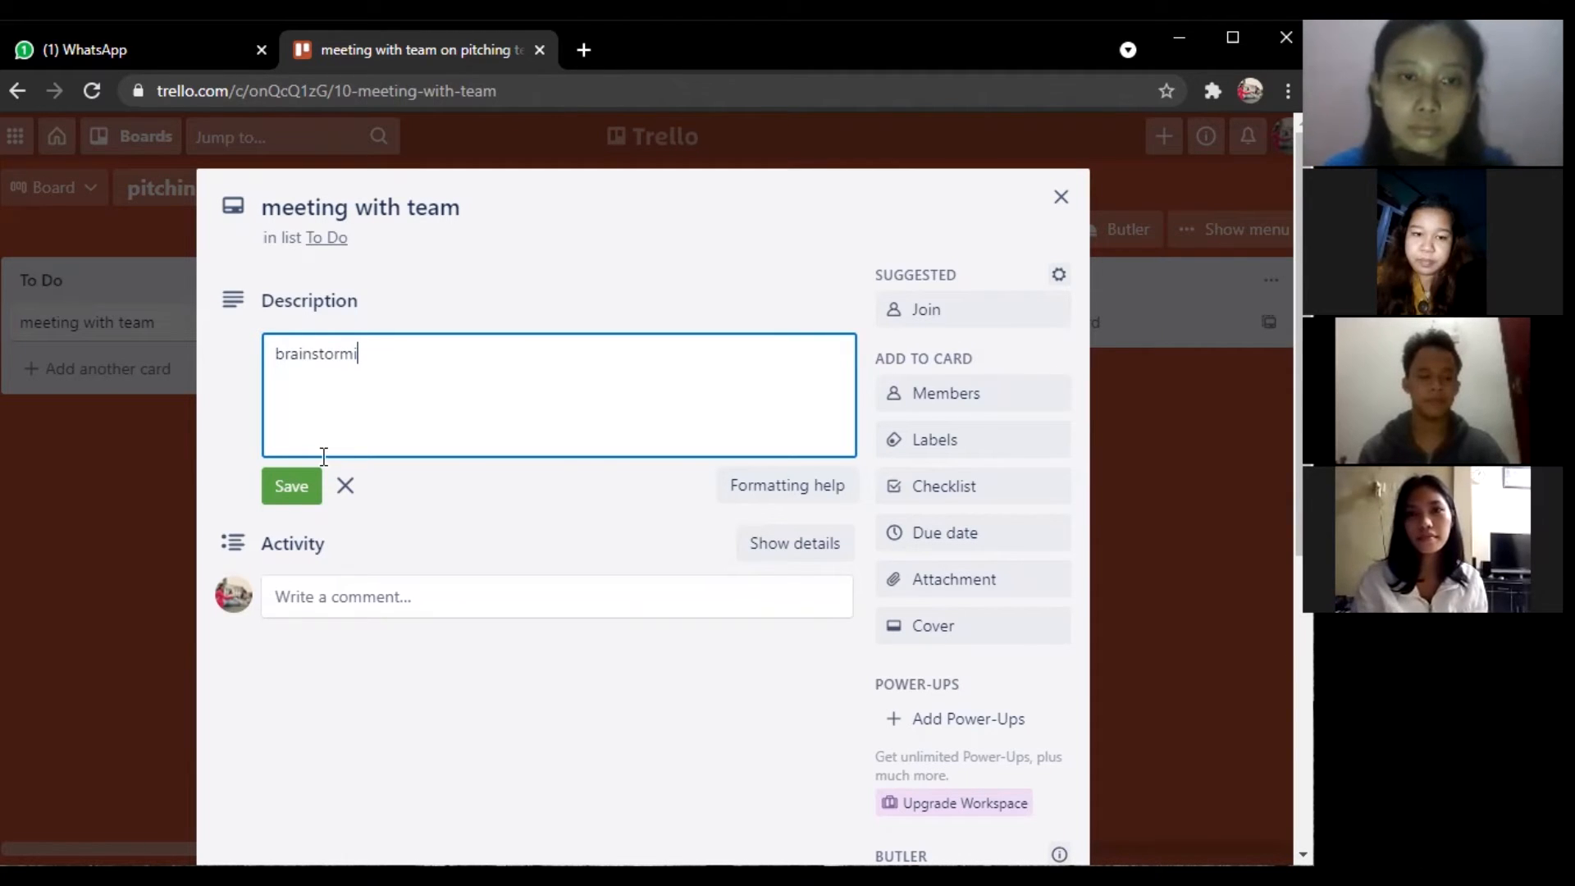
text(ng tentang brief dari client)
click(288, 489)
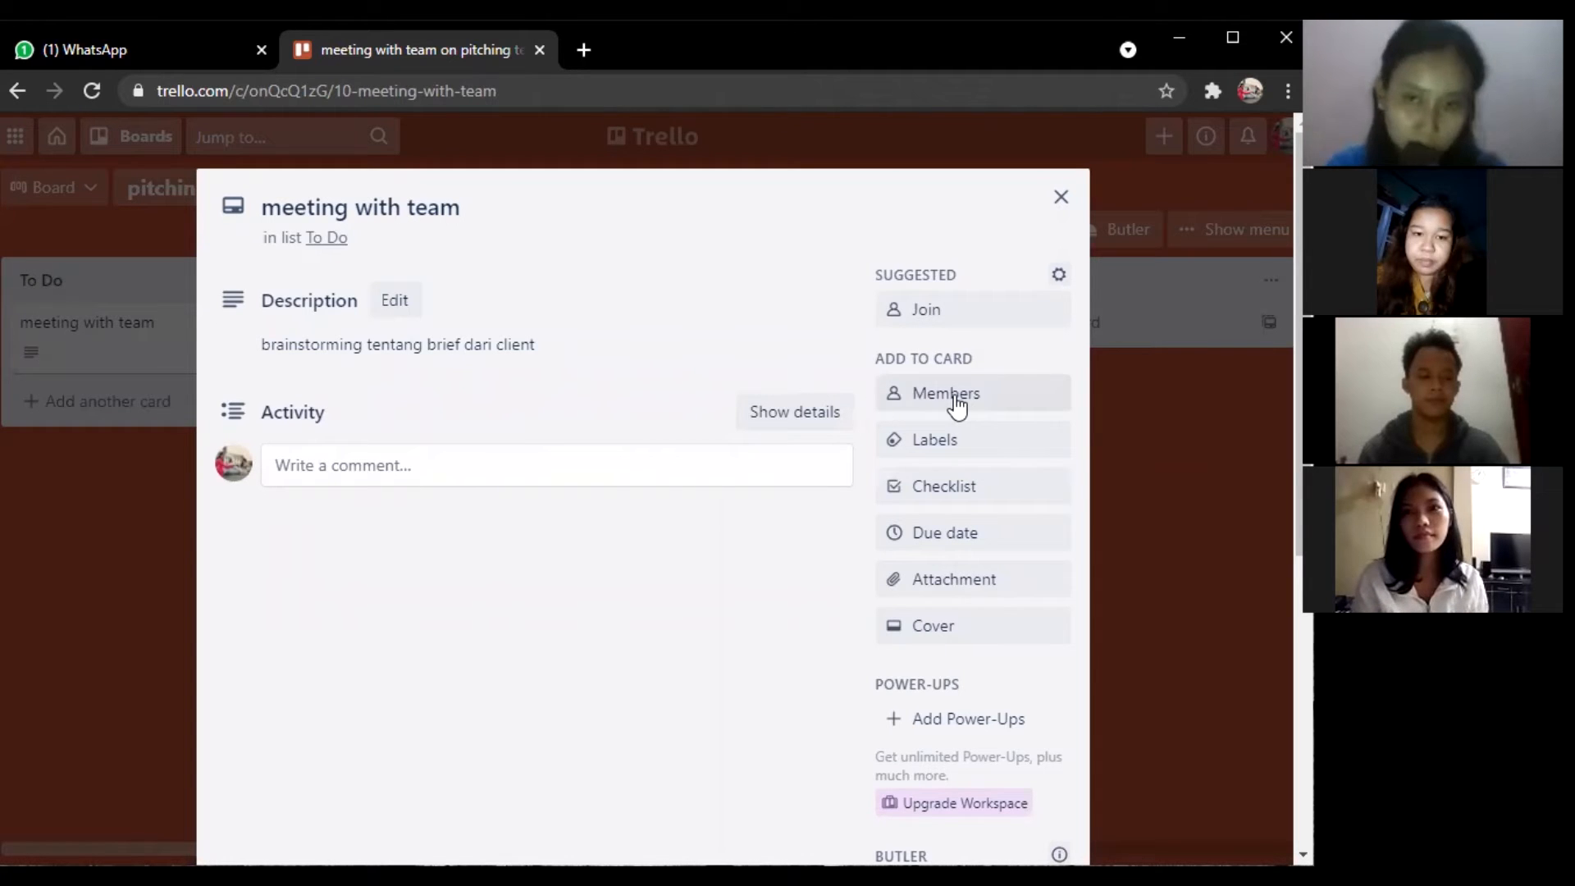
Assign all four board members to the meeting with team card.
click(1001, 408)
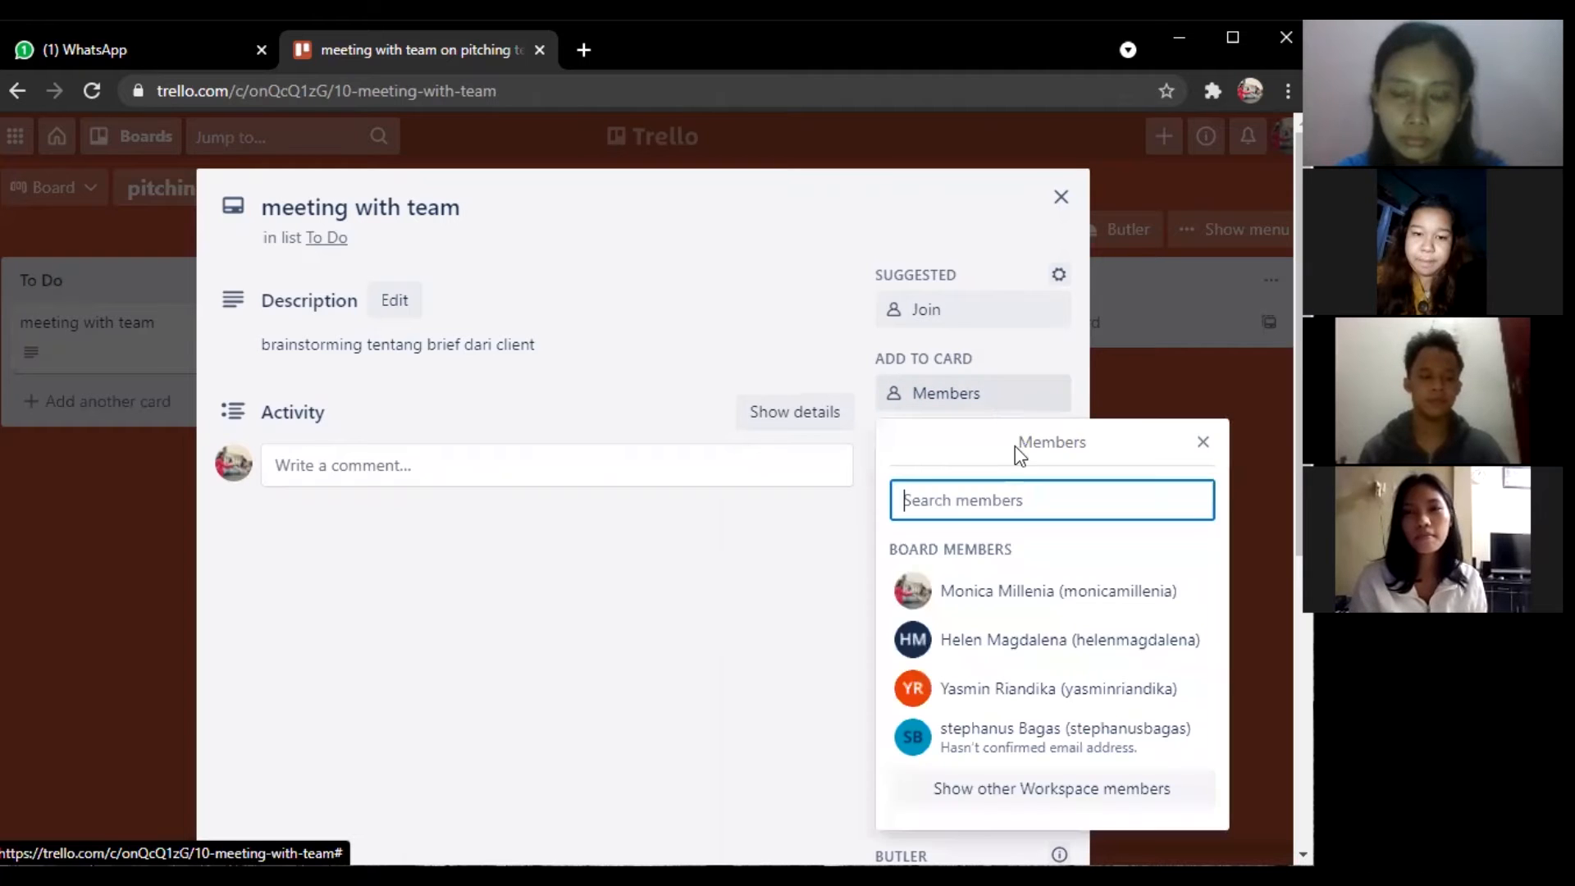
click(1038, 603)
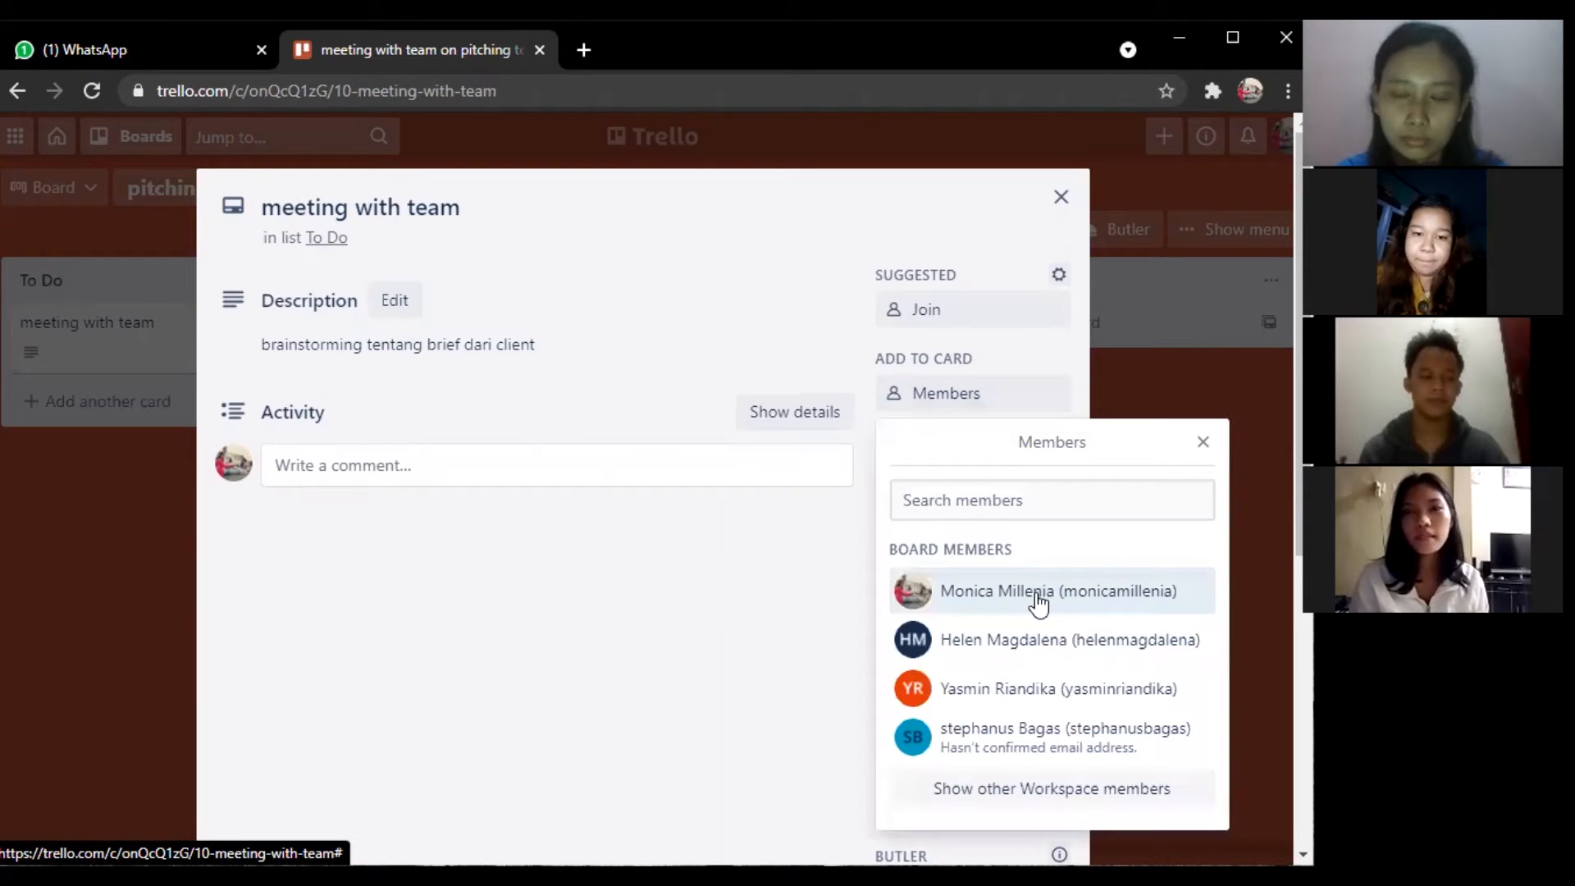
click(1001, 639)
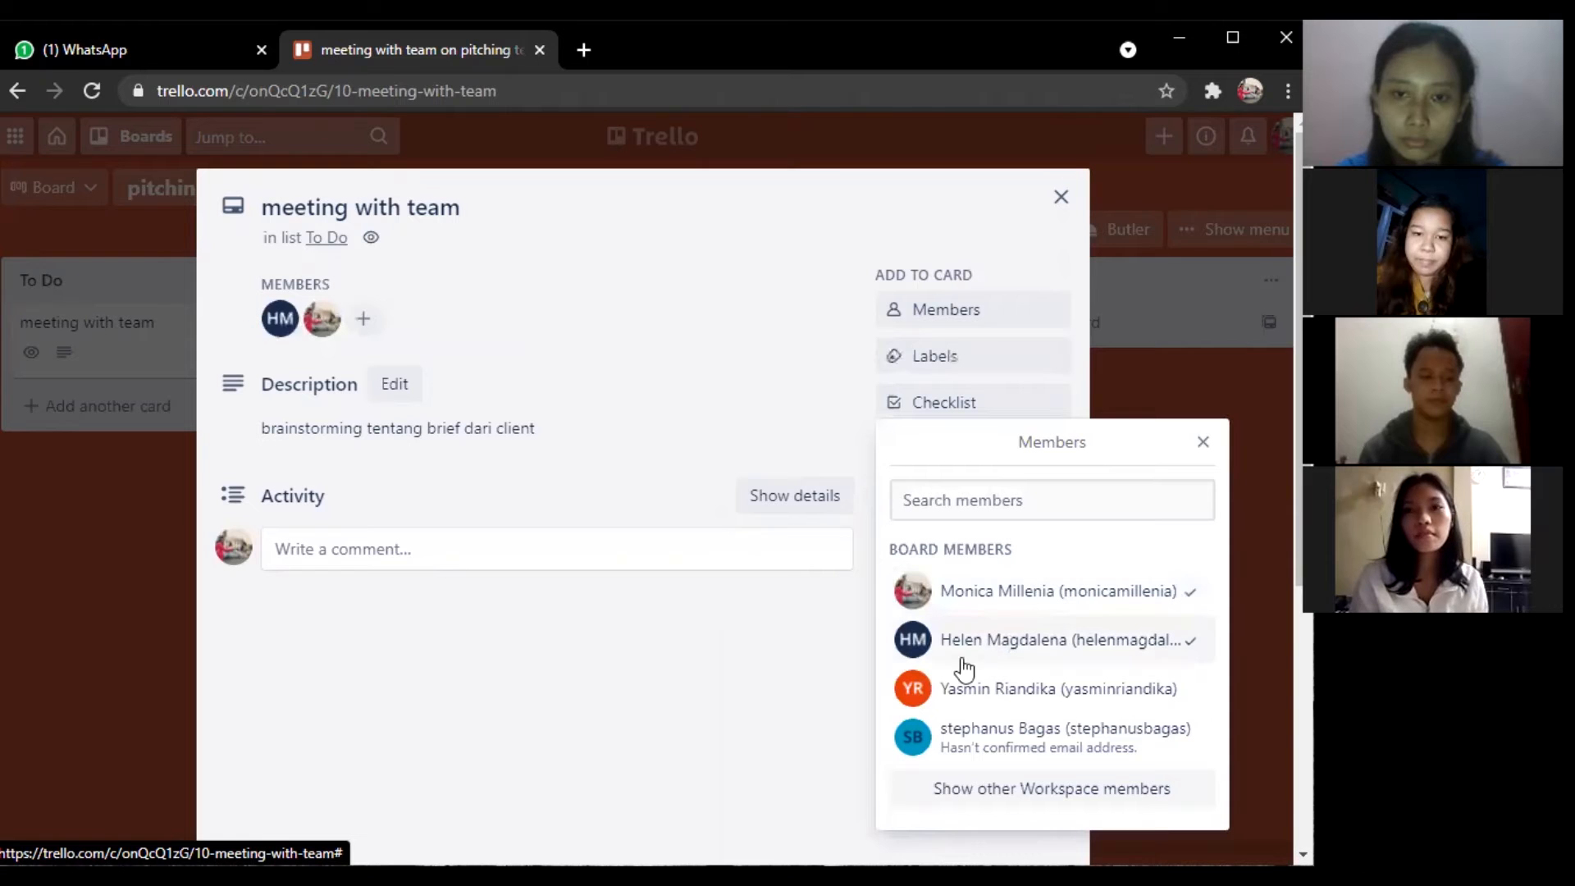
click(959, 679)
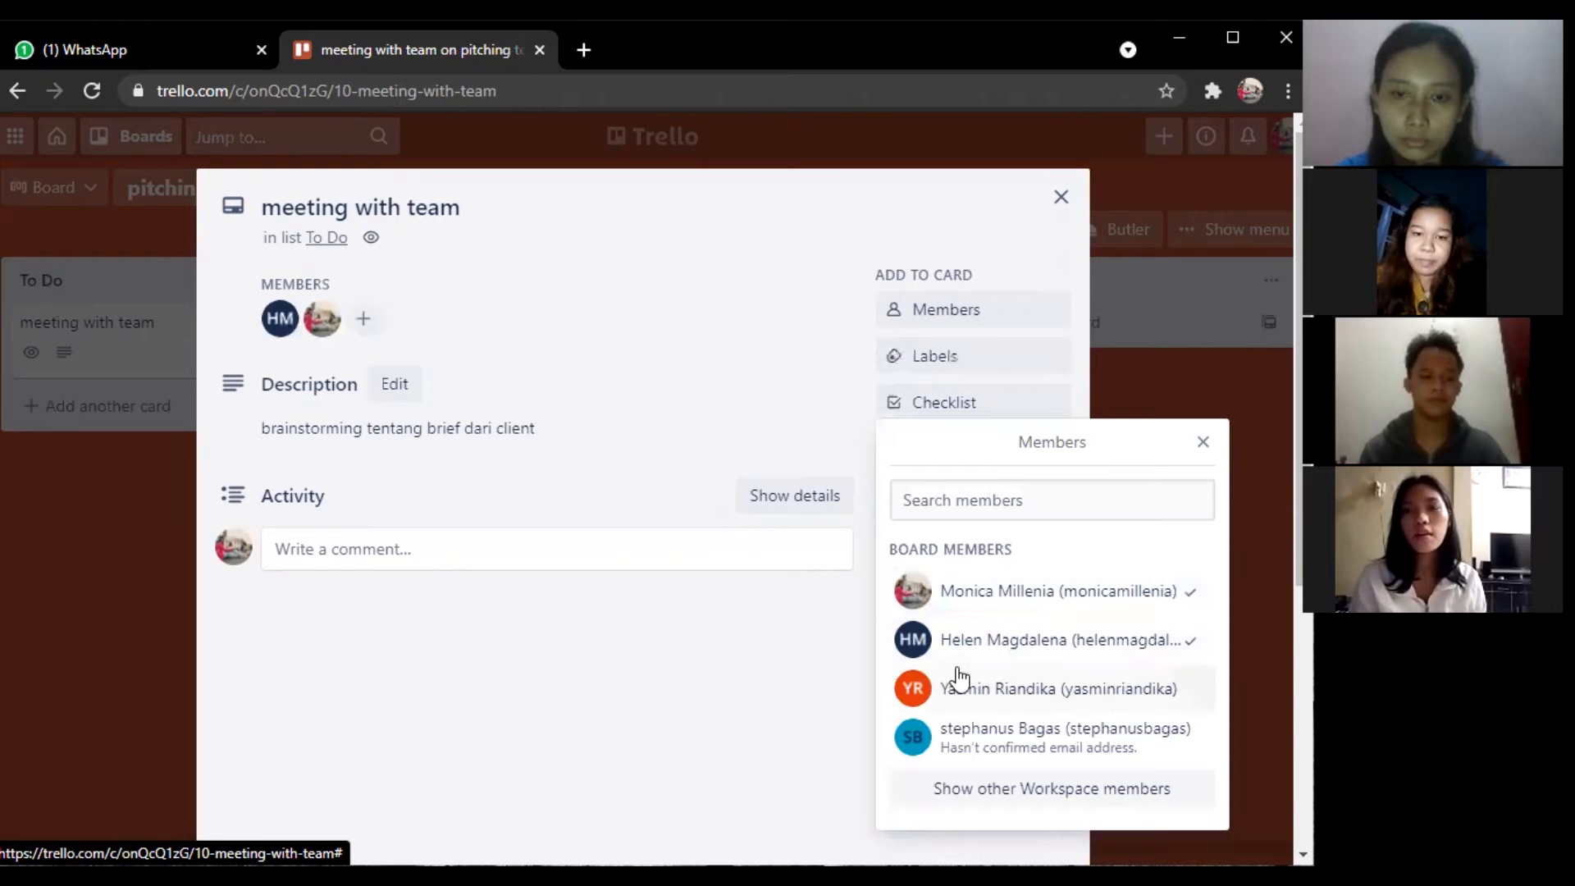
click(949, 743)
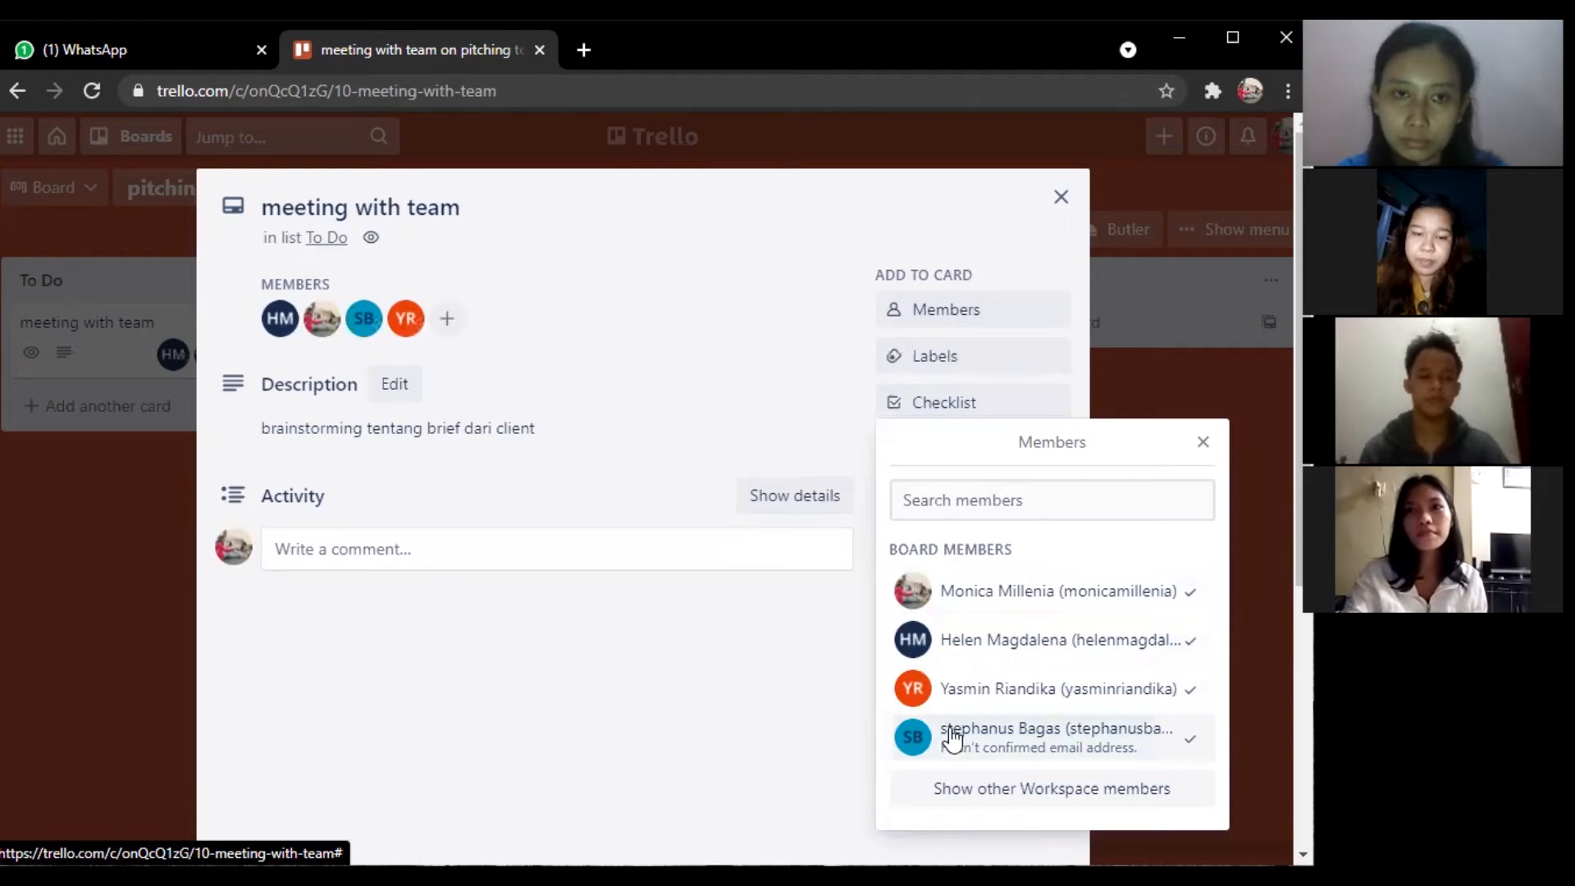
click(1202, 444)
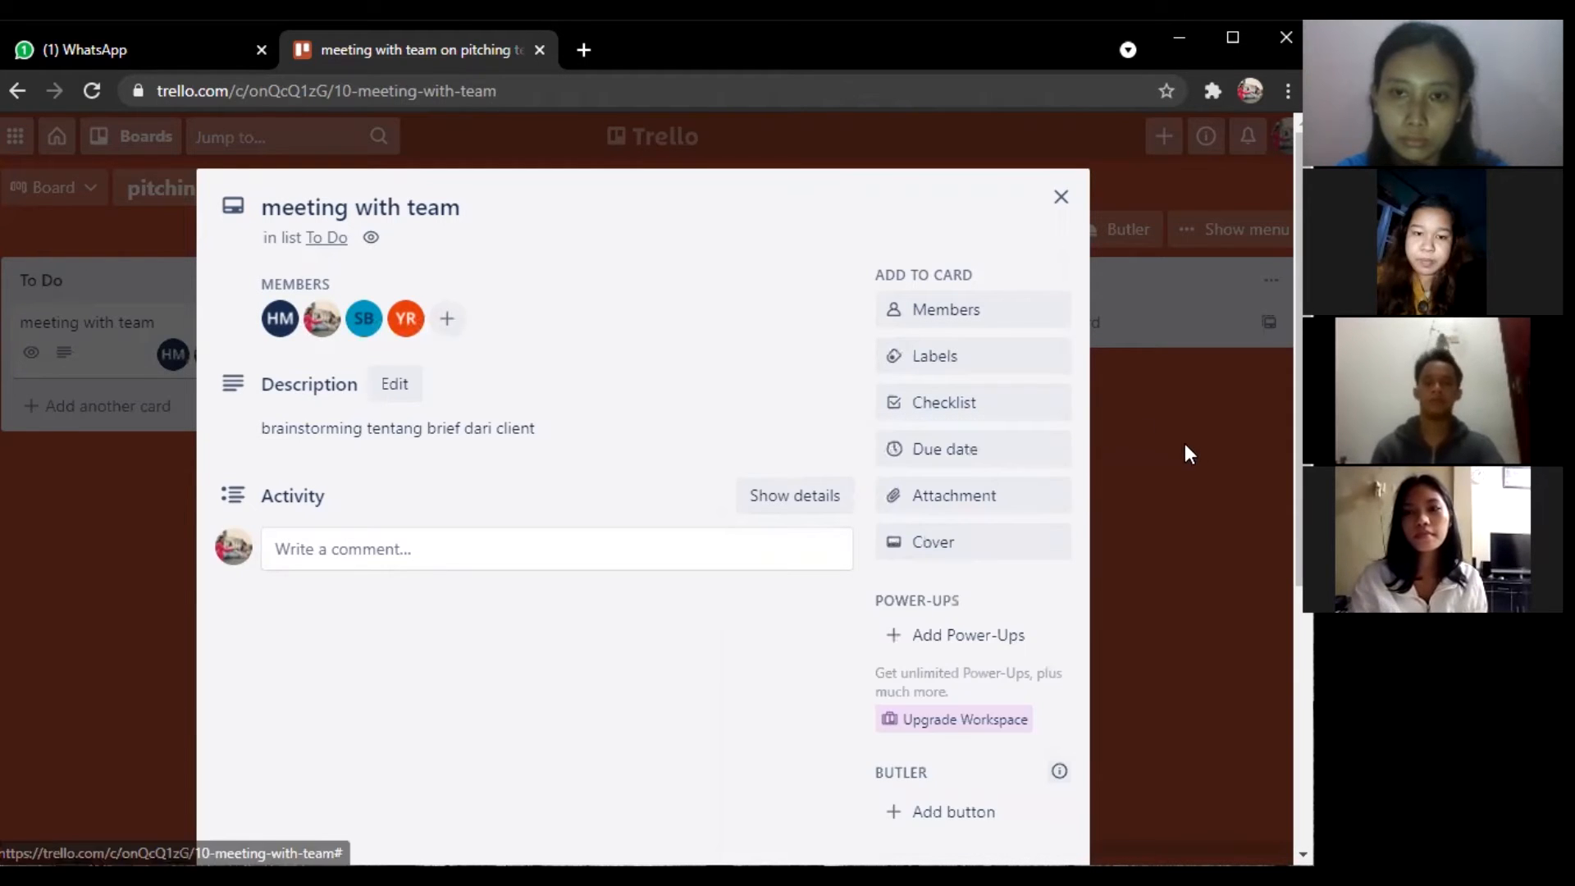
Apply the green 'normal' label to the card.
click(1007, 373)
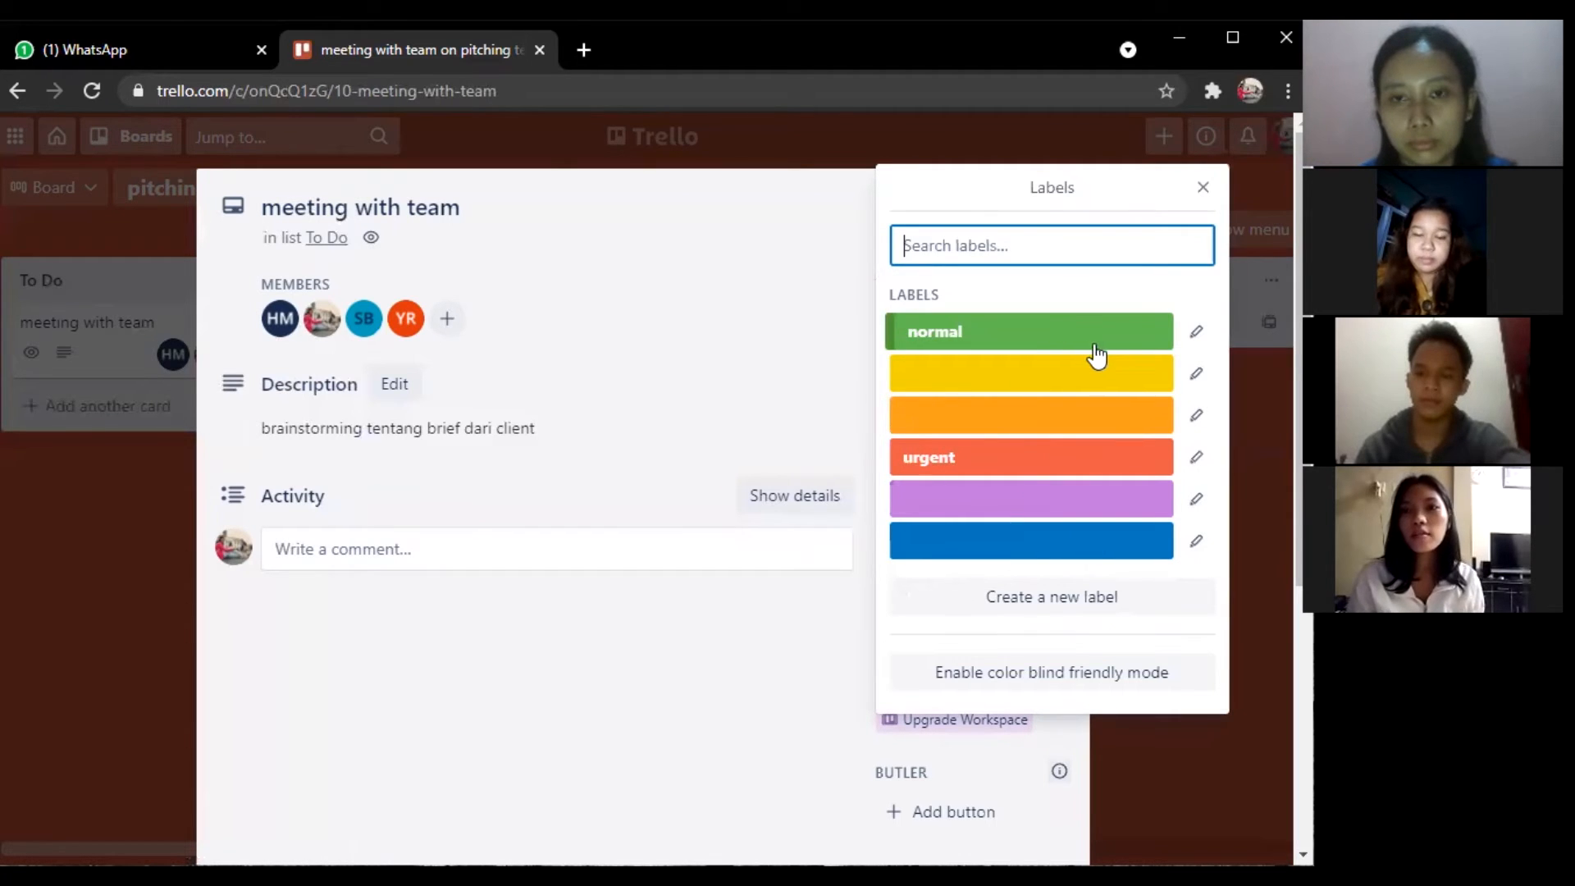
click(1199, 342)
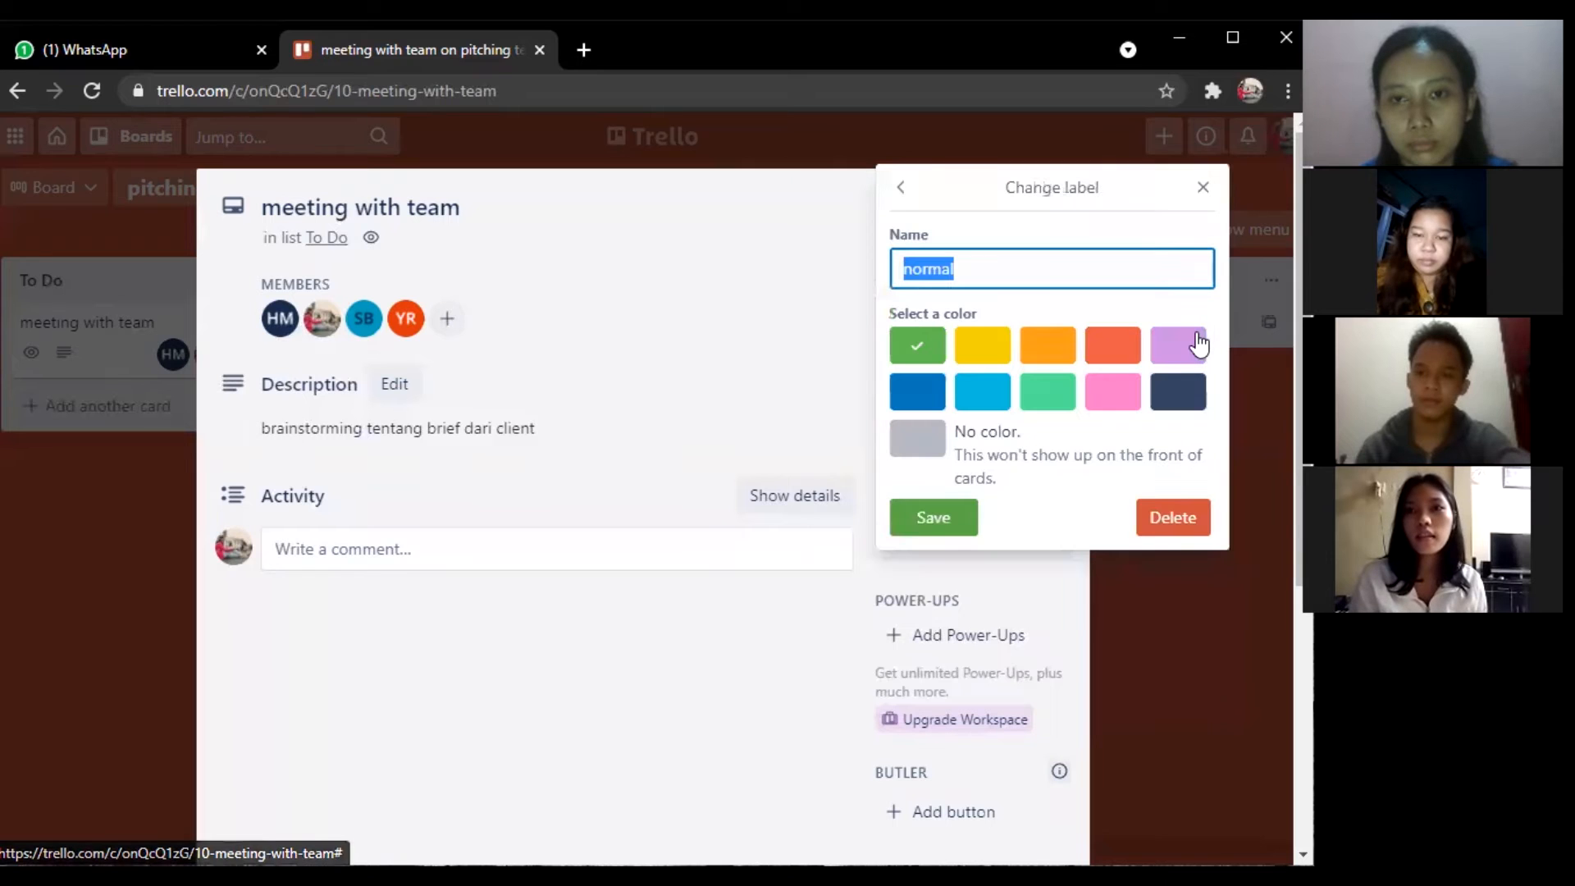
click(1120, 273)
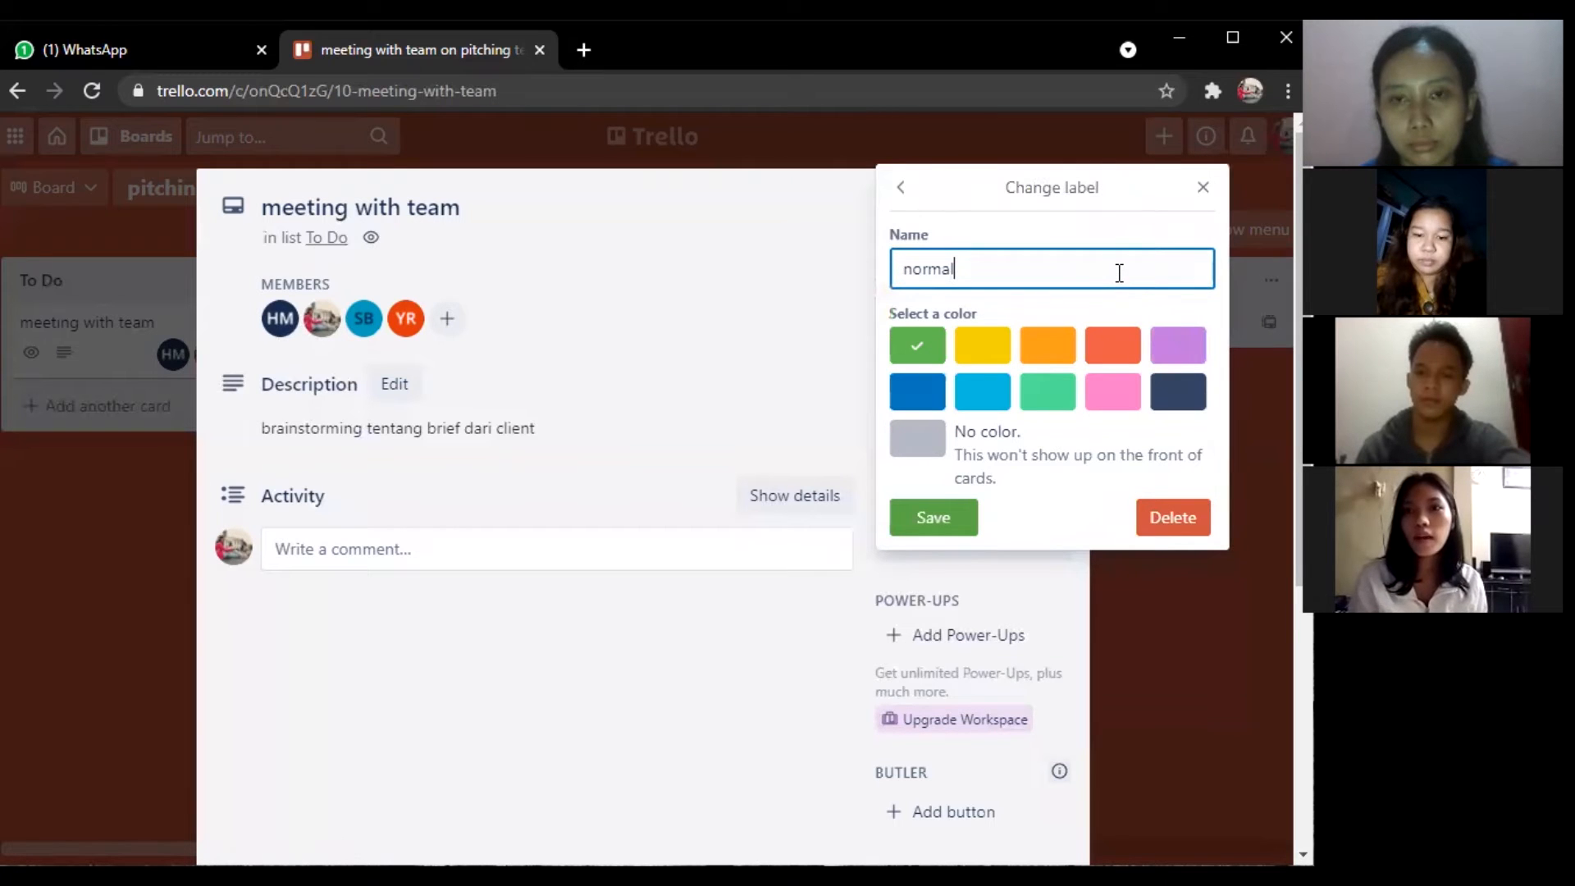
click(961, 519)
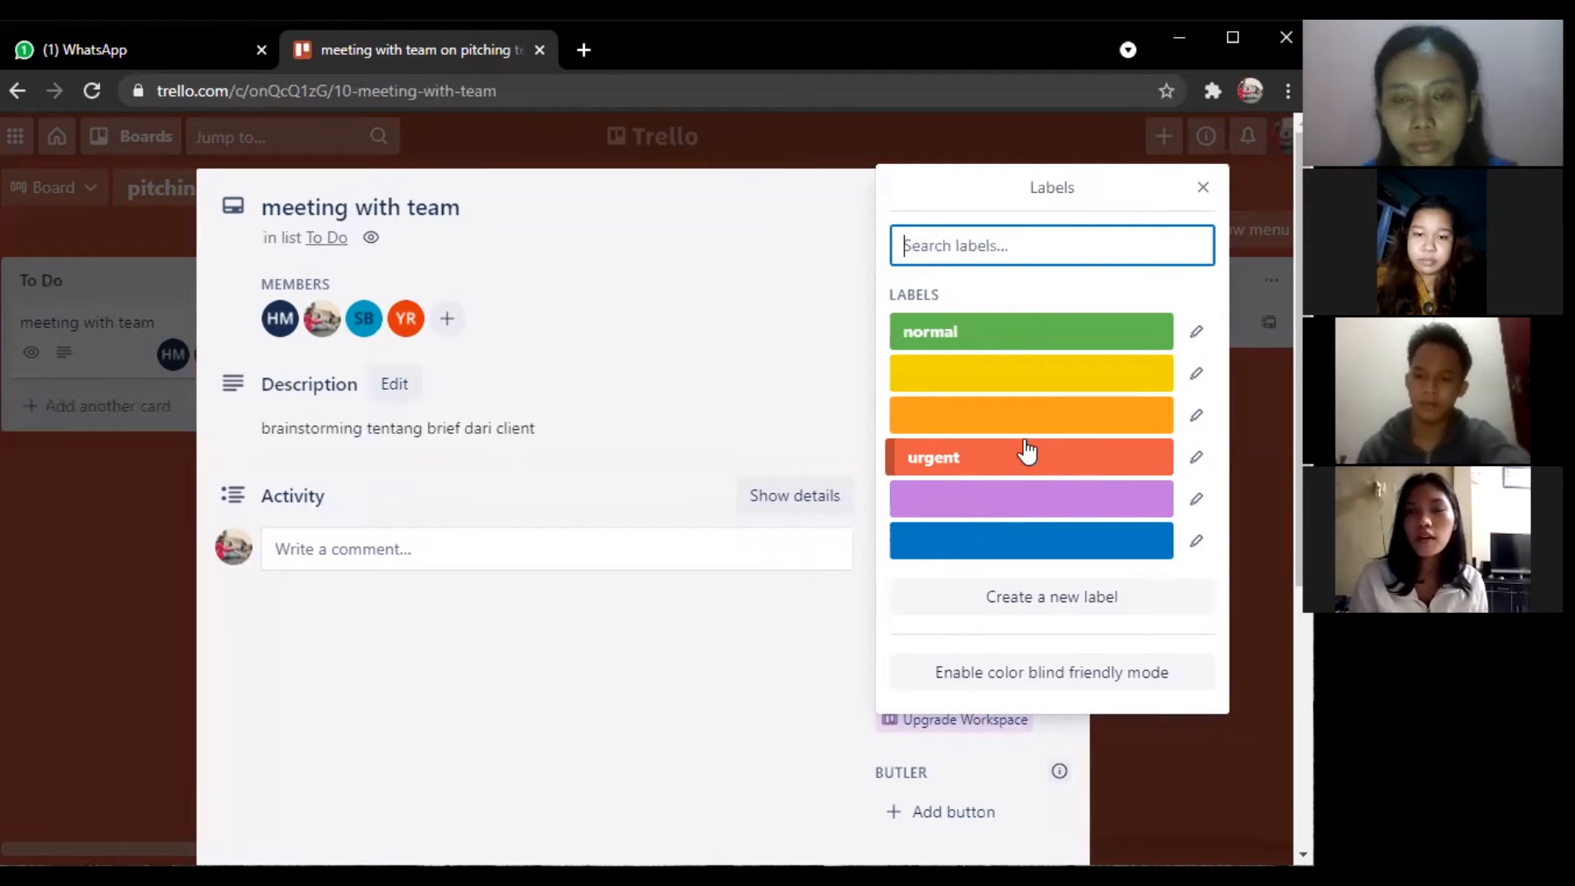
click(1022, 351)
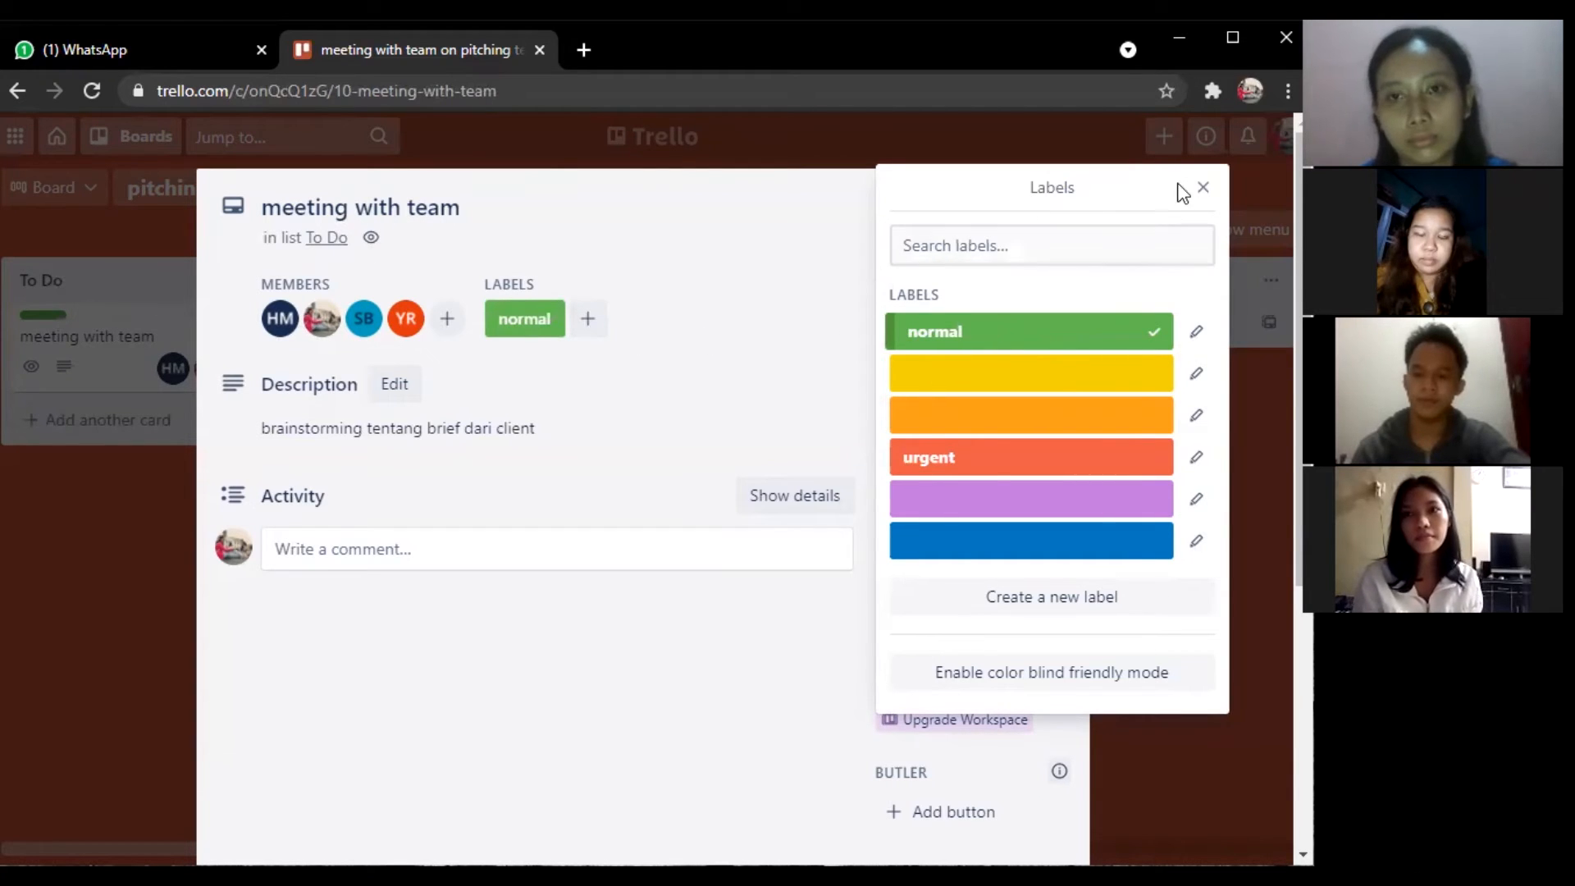
click(1204, 188)
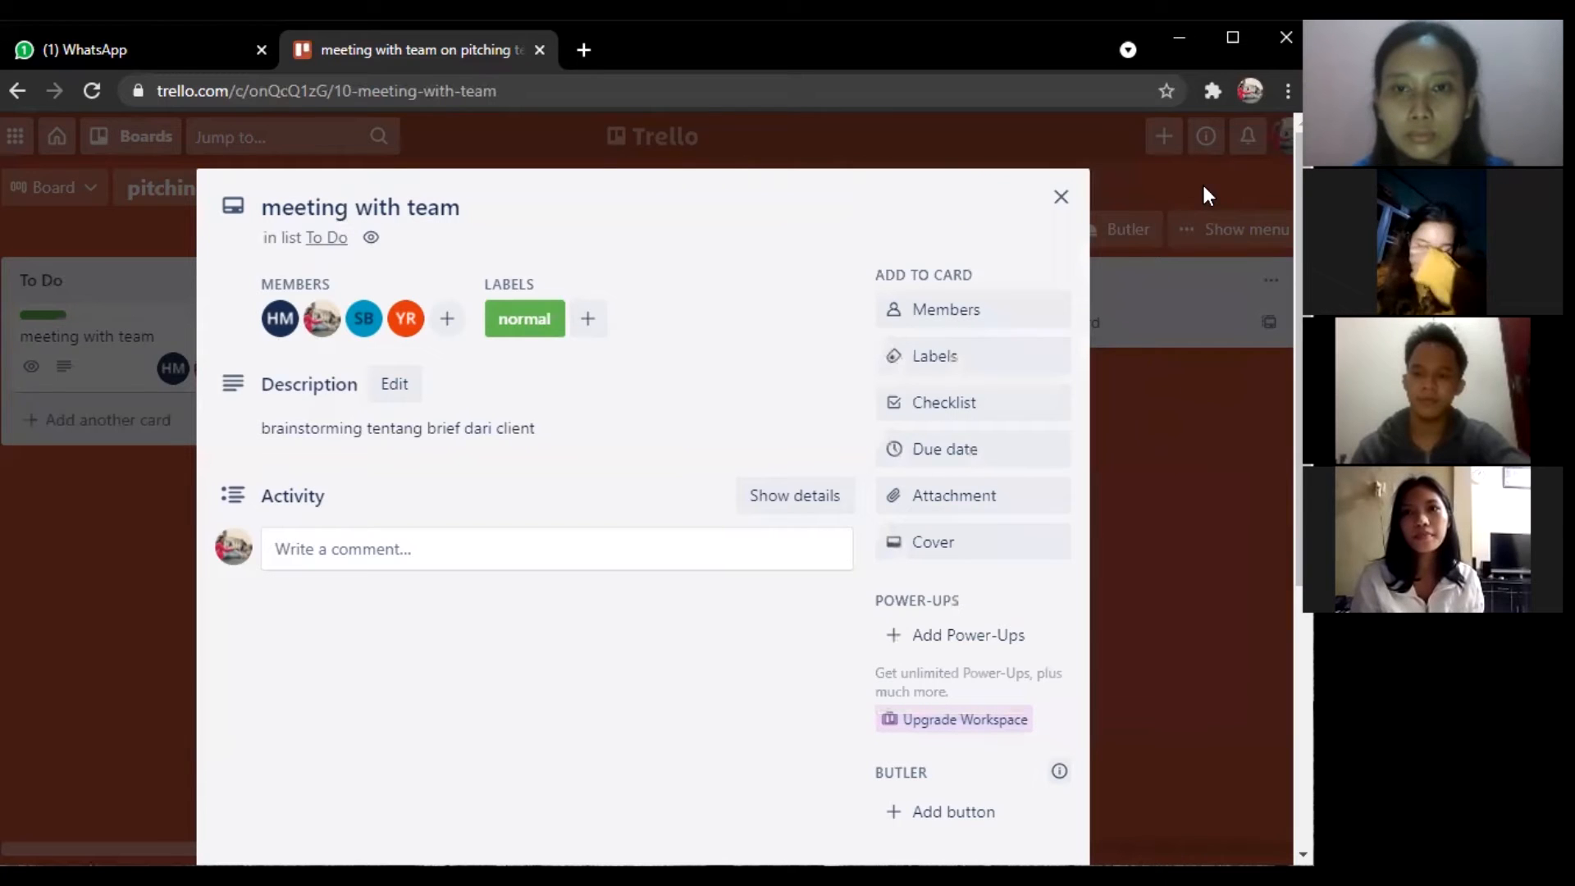
Add a checklist titled 'goals' to the meeting with team card.
click(970, 405)
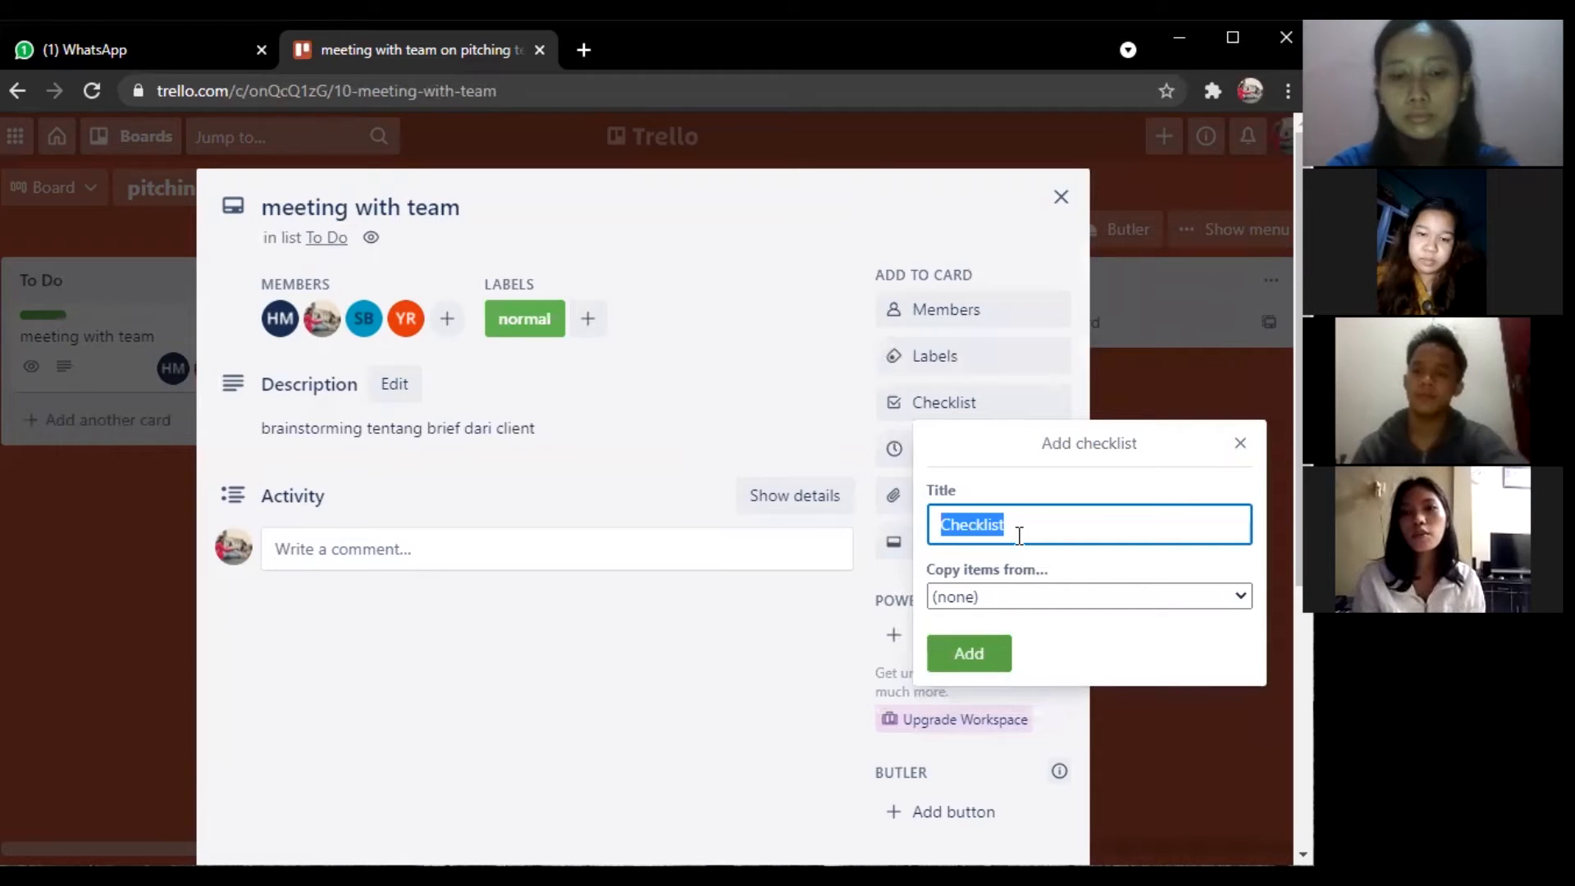
text(g)
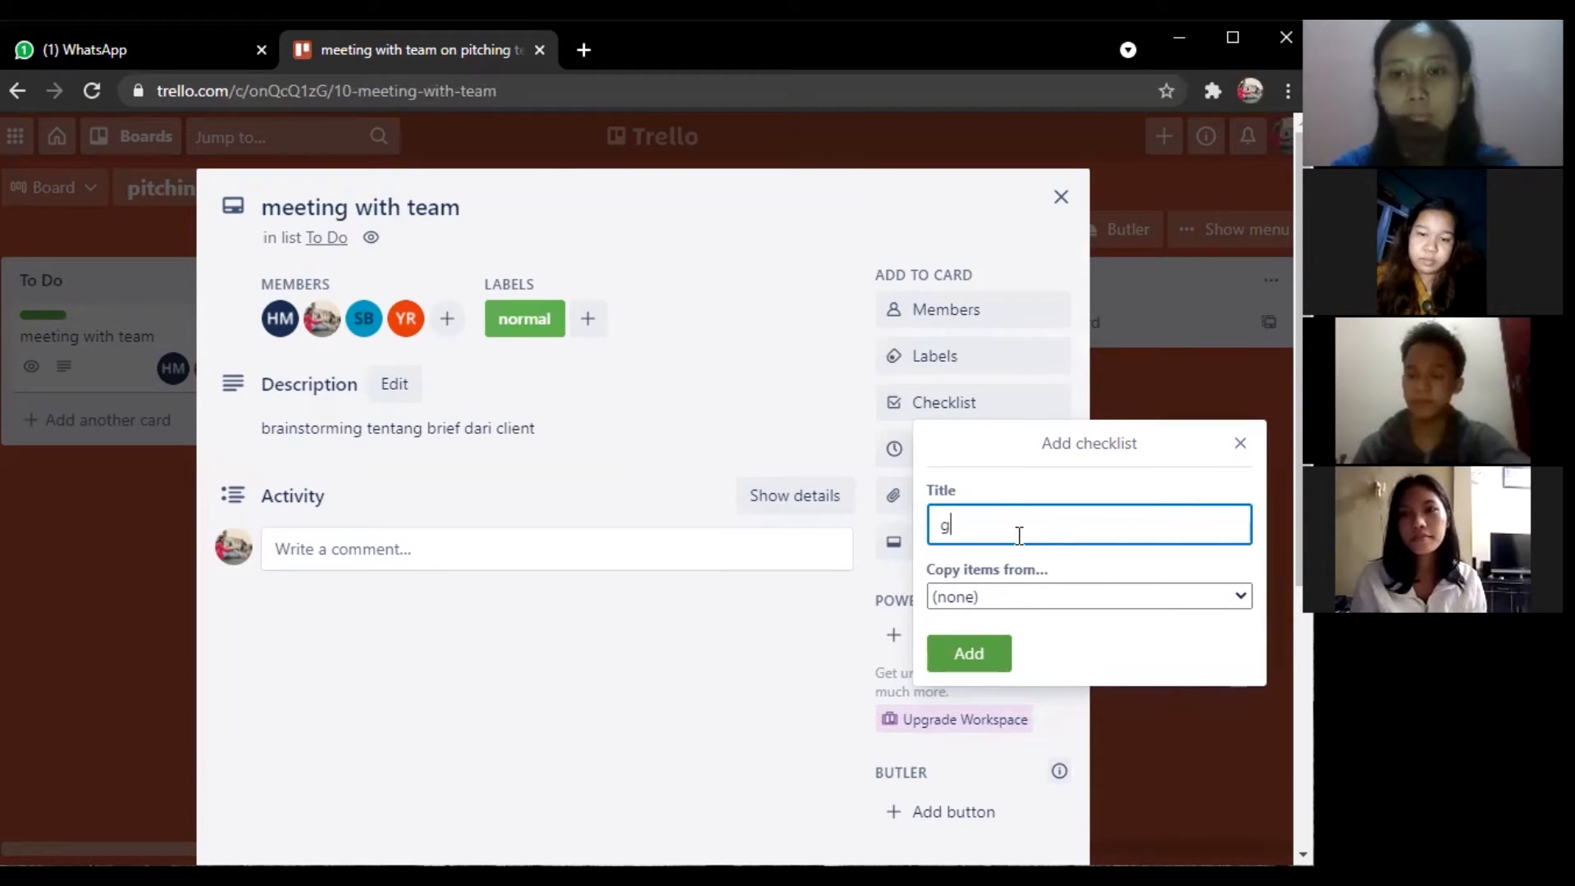
text(oals)
click(991, 576)
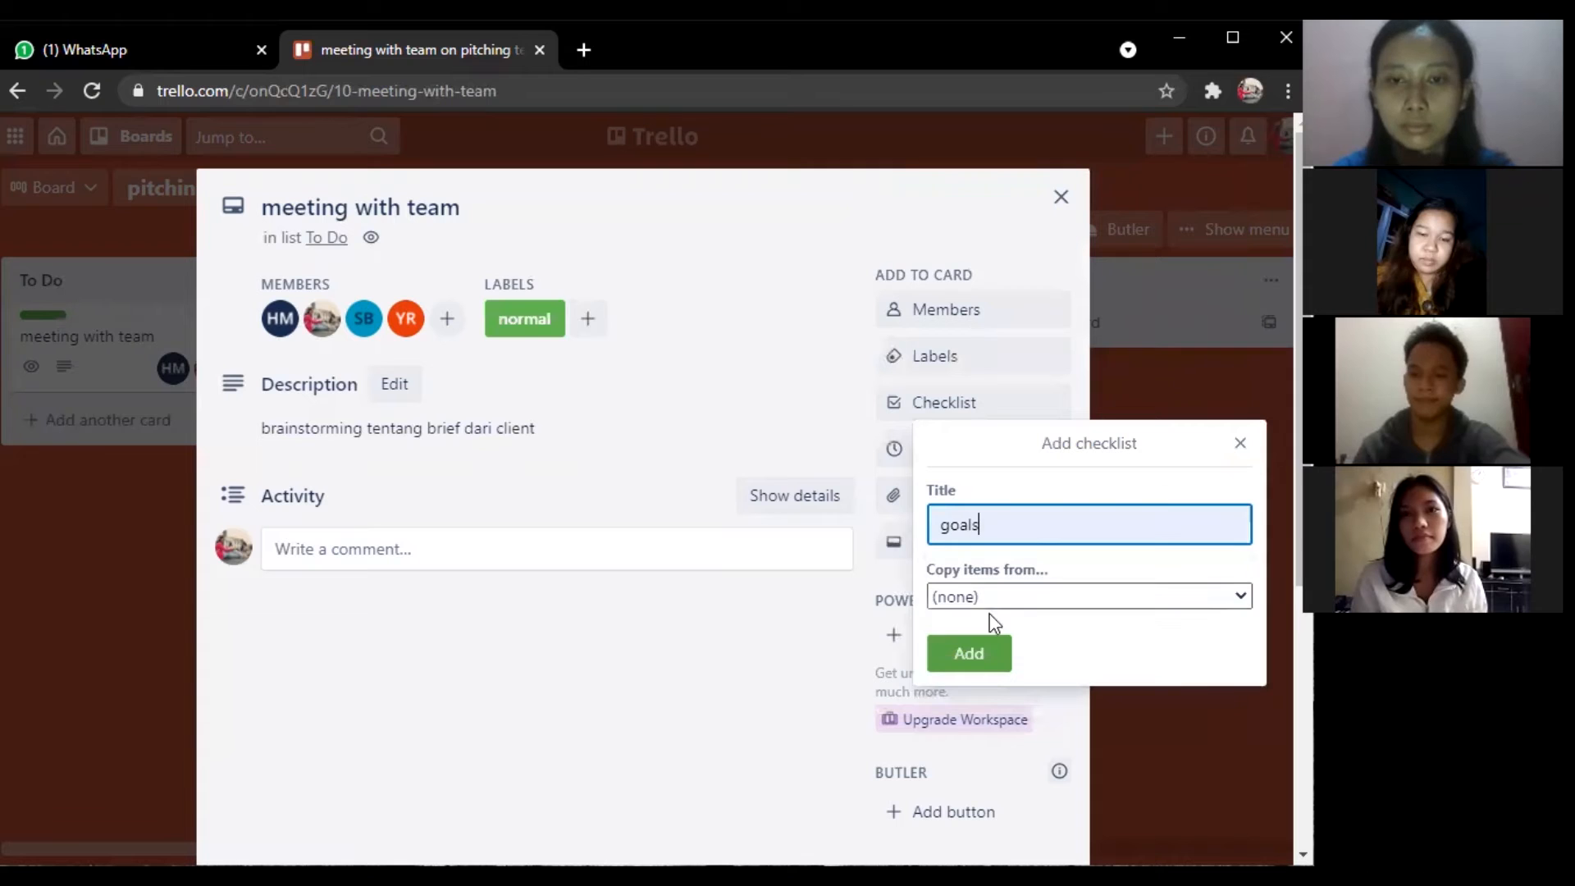
click(989, 660)
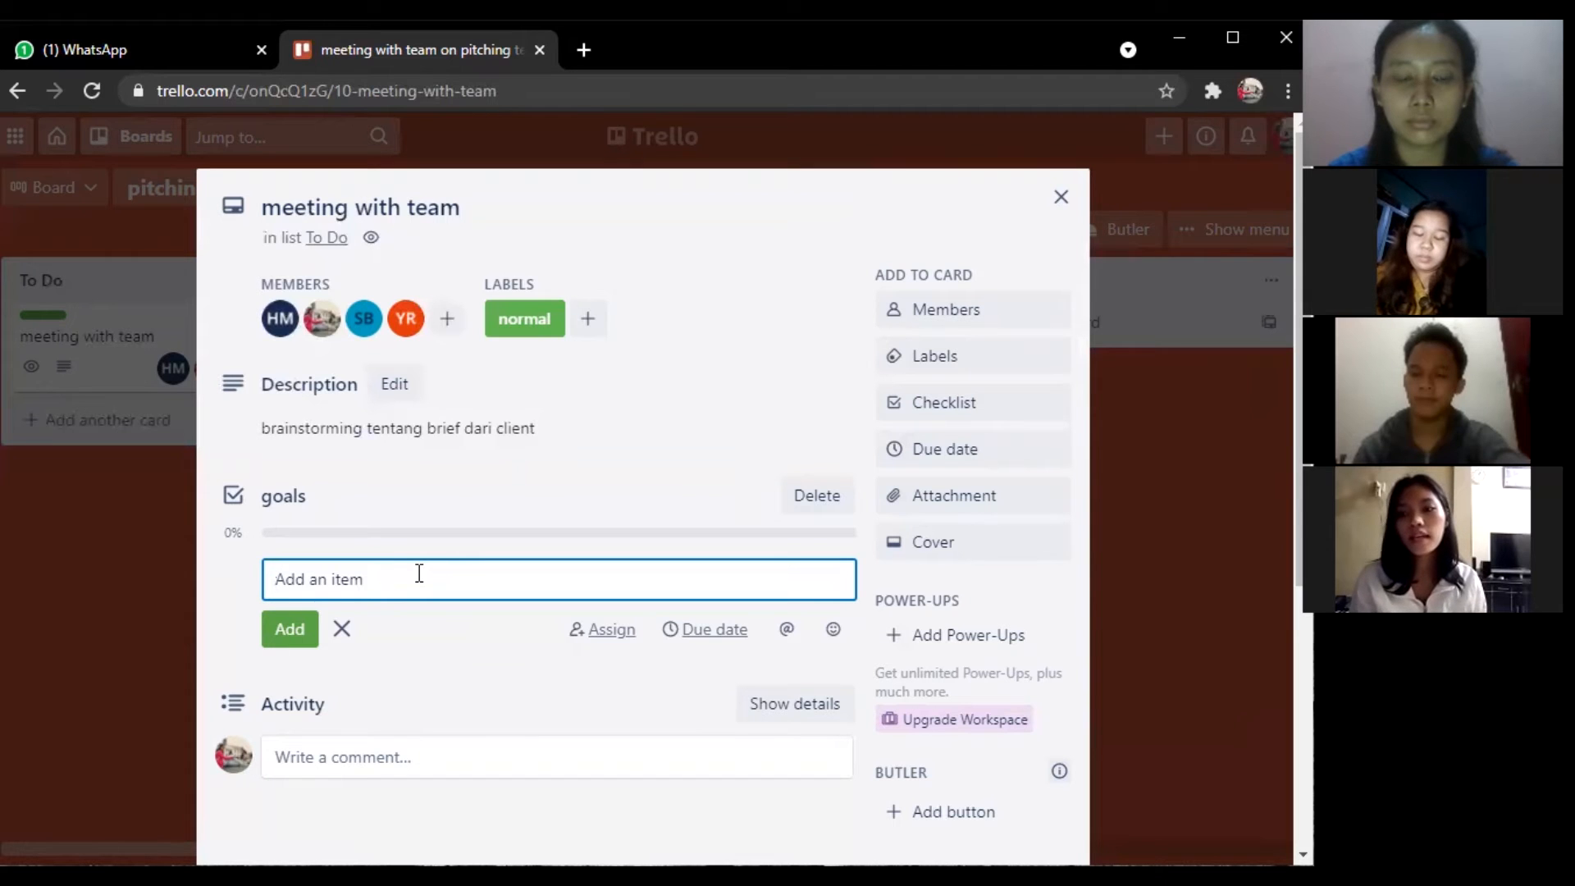
Add the checklist item 'strategi marketing untuk telkomsel disney+ hotstar'.
text(st)
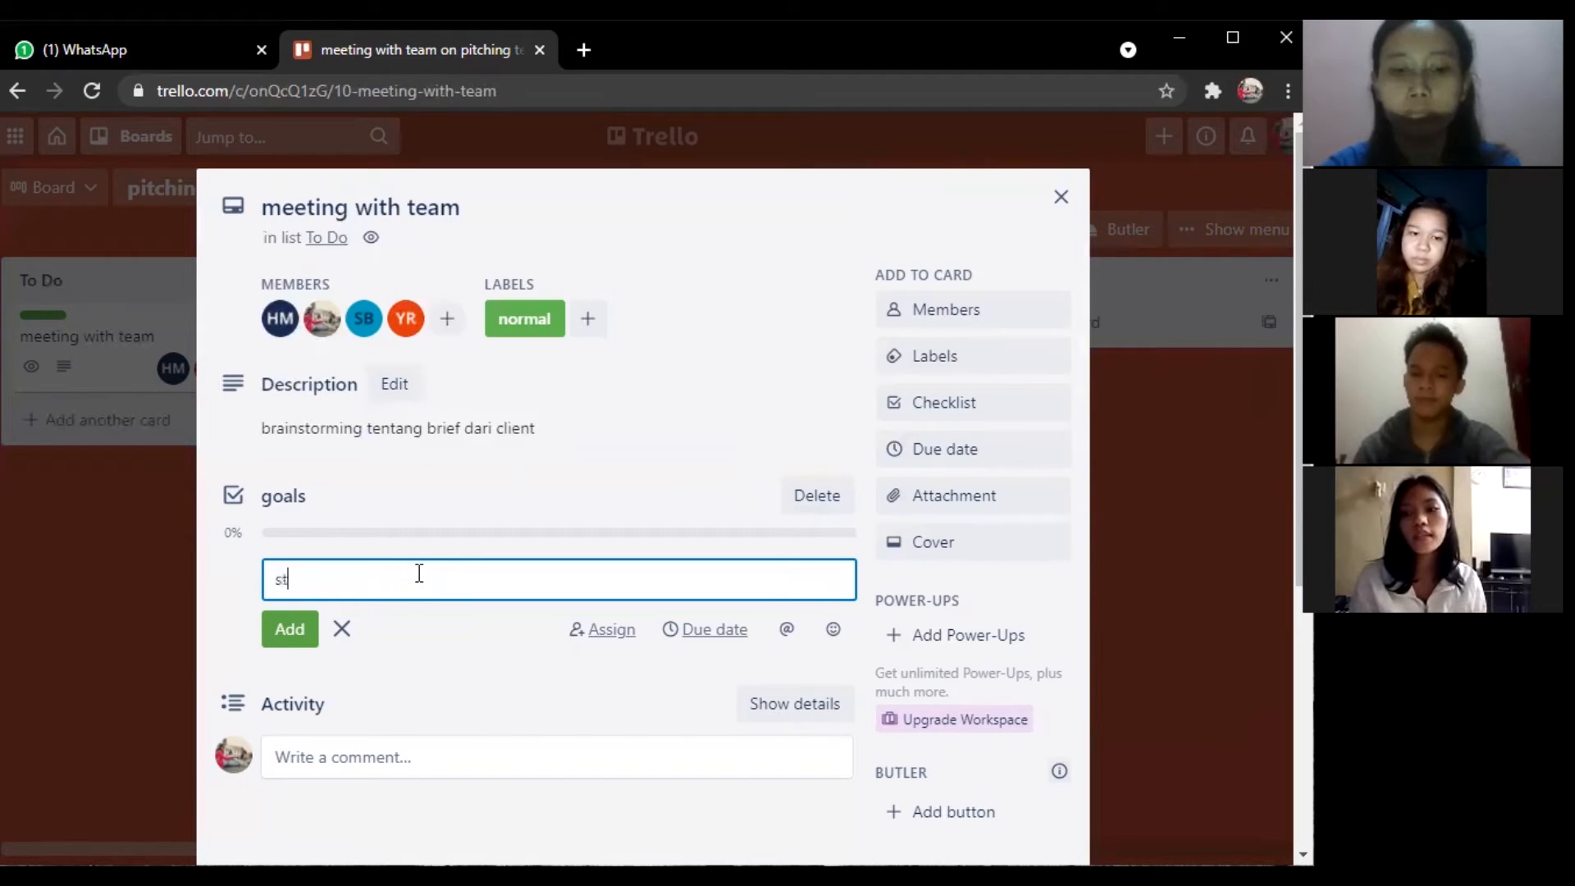
text(rategi mar)
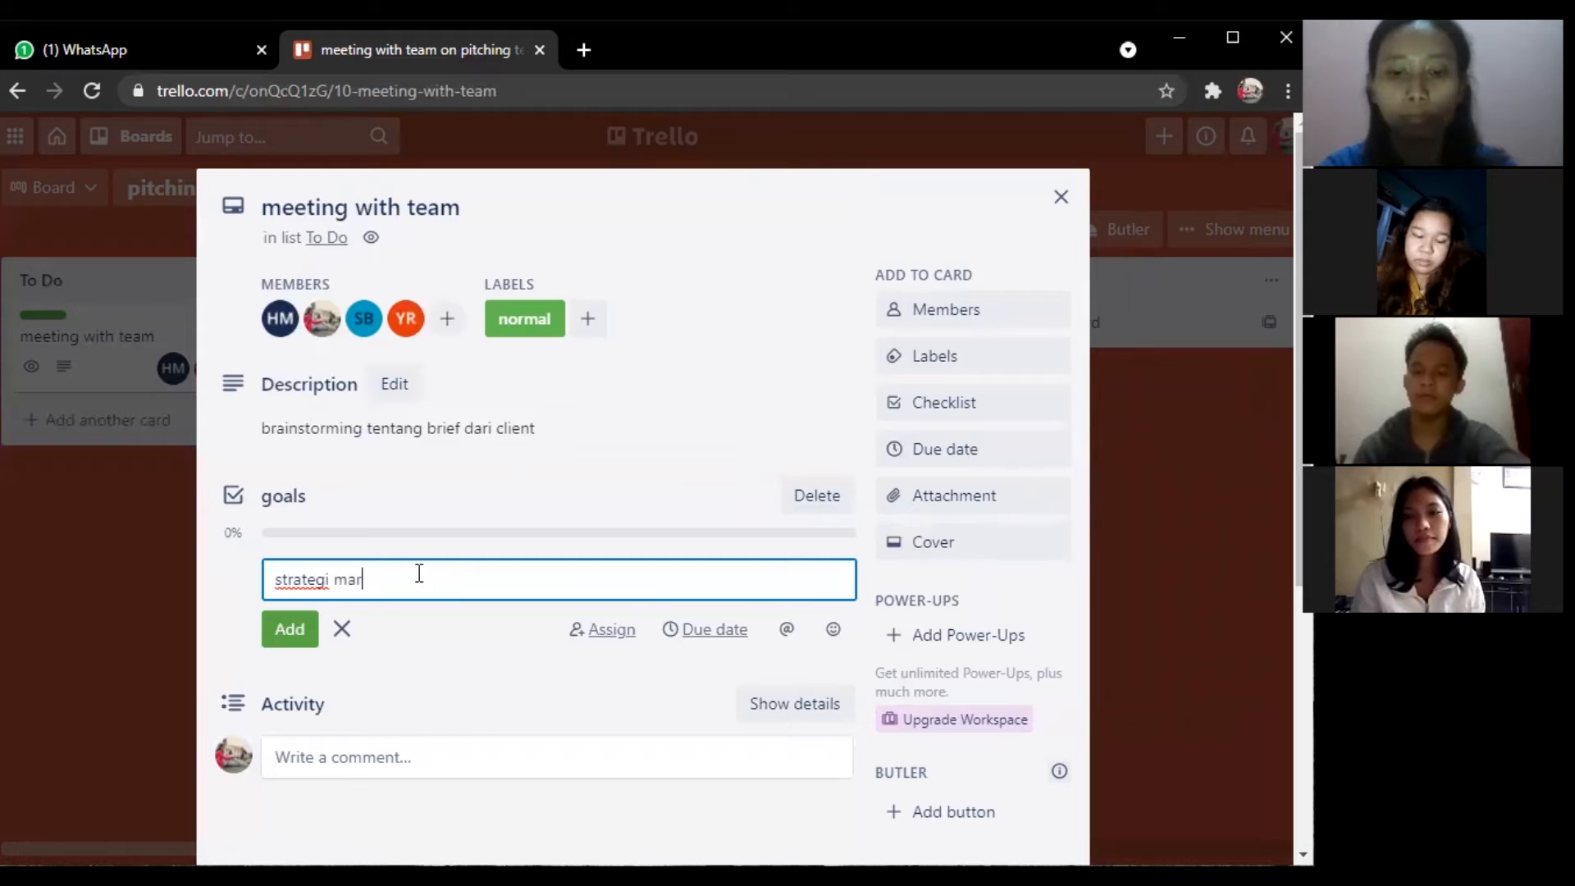
text(keting untuk telkomse)
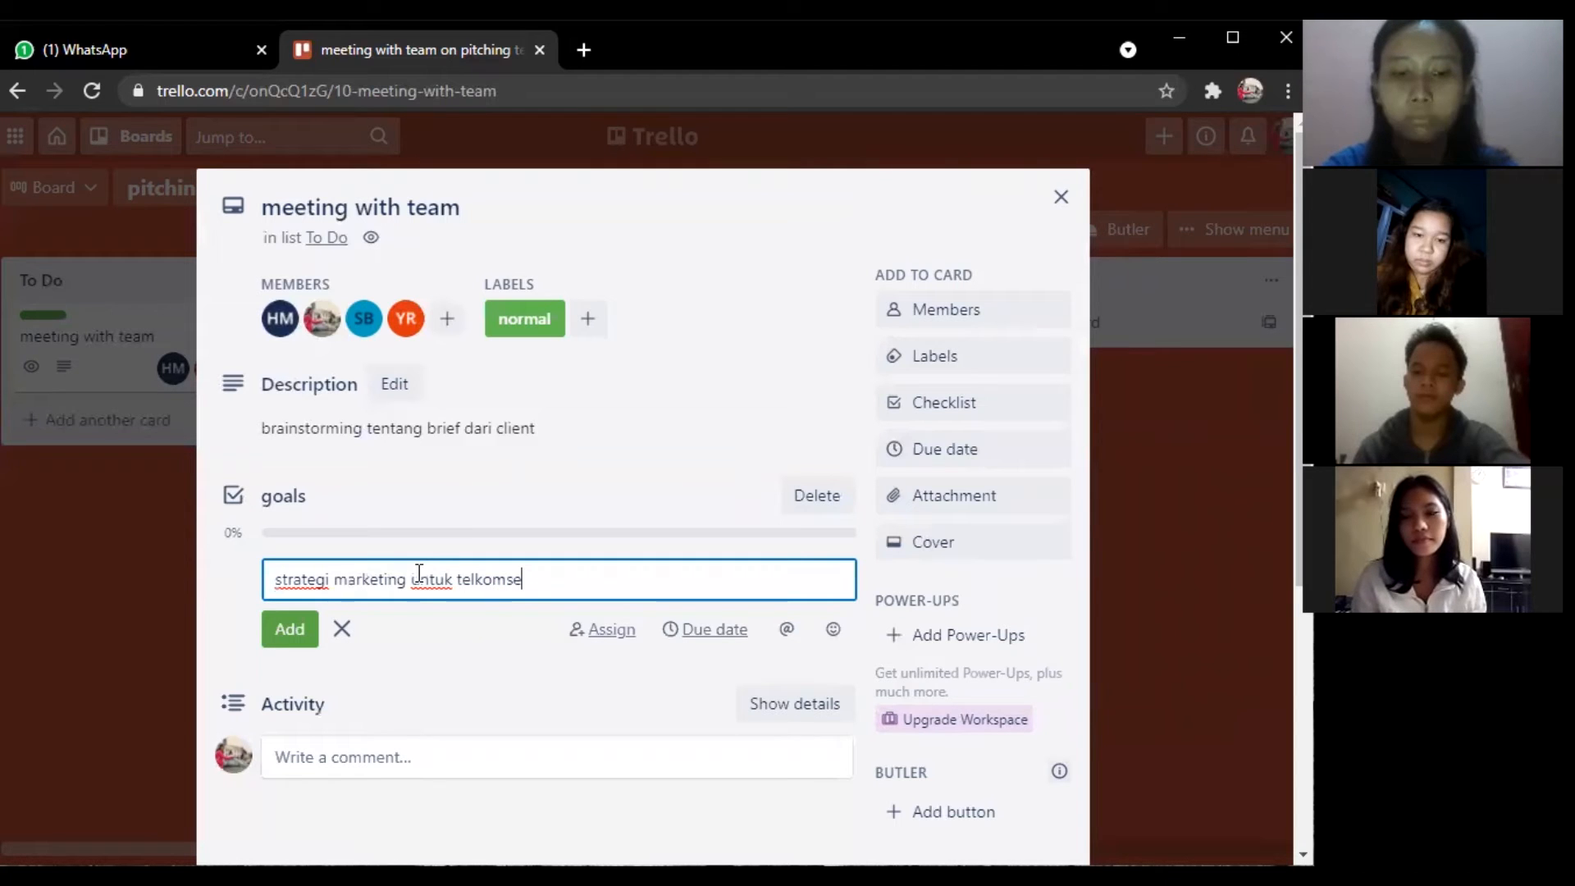
text(l disney+ h)
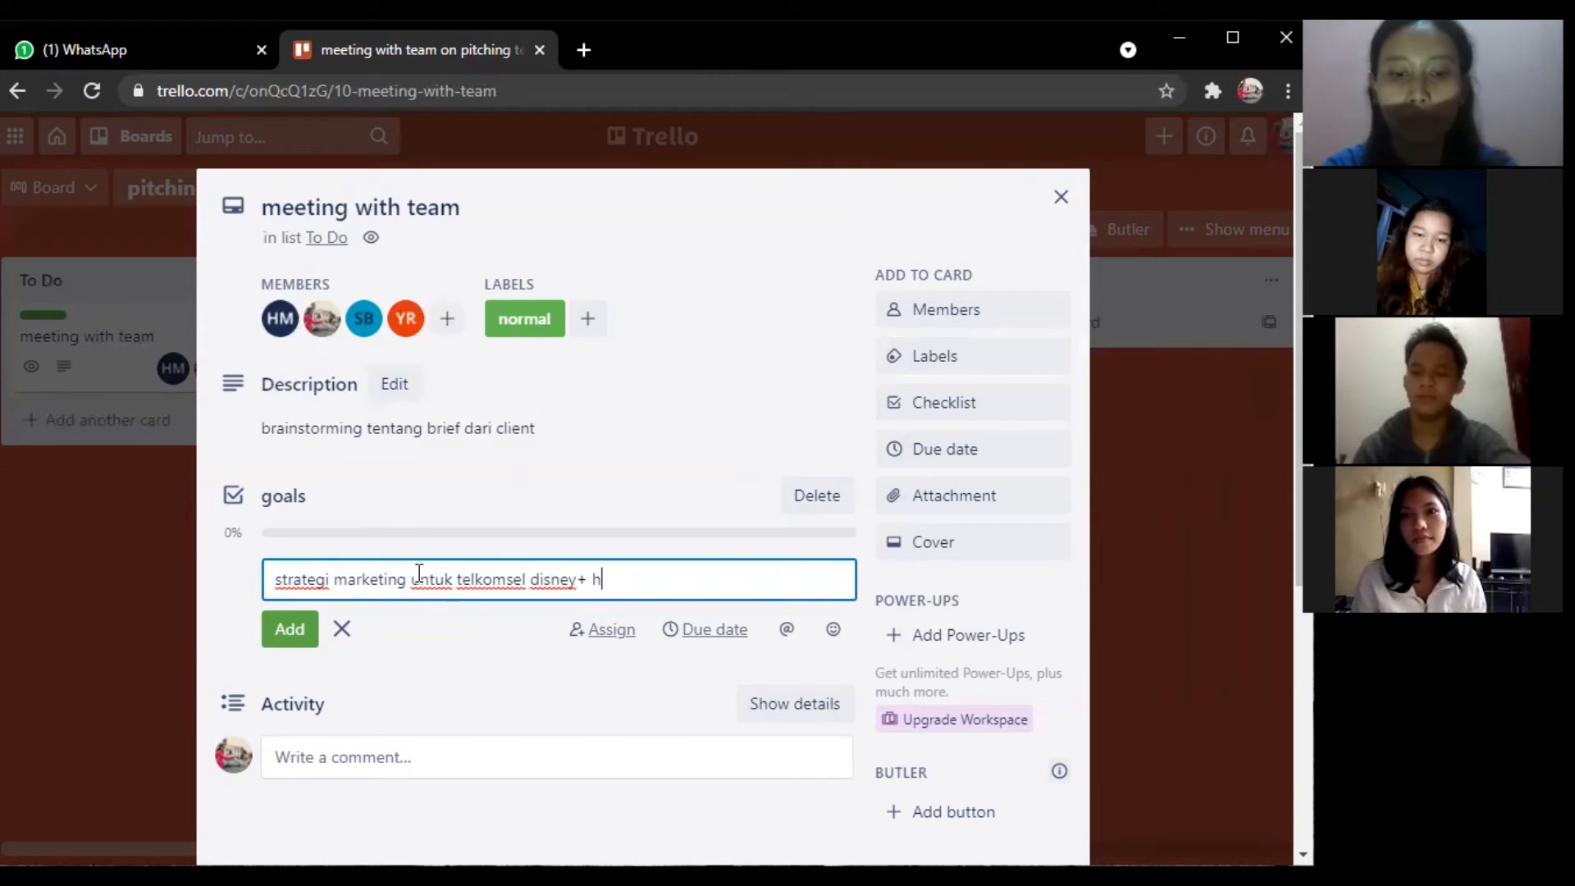
text(otstar)
click(290, 634)
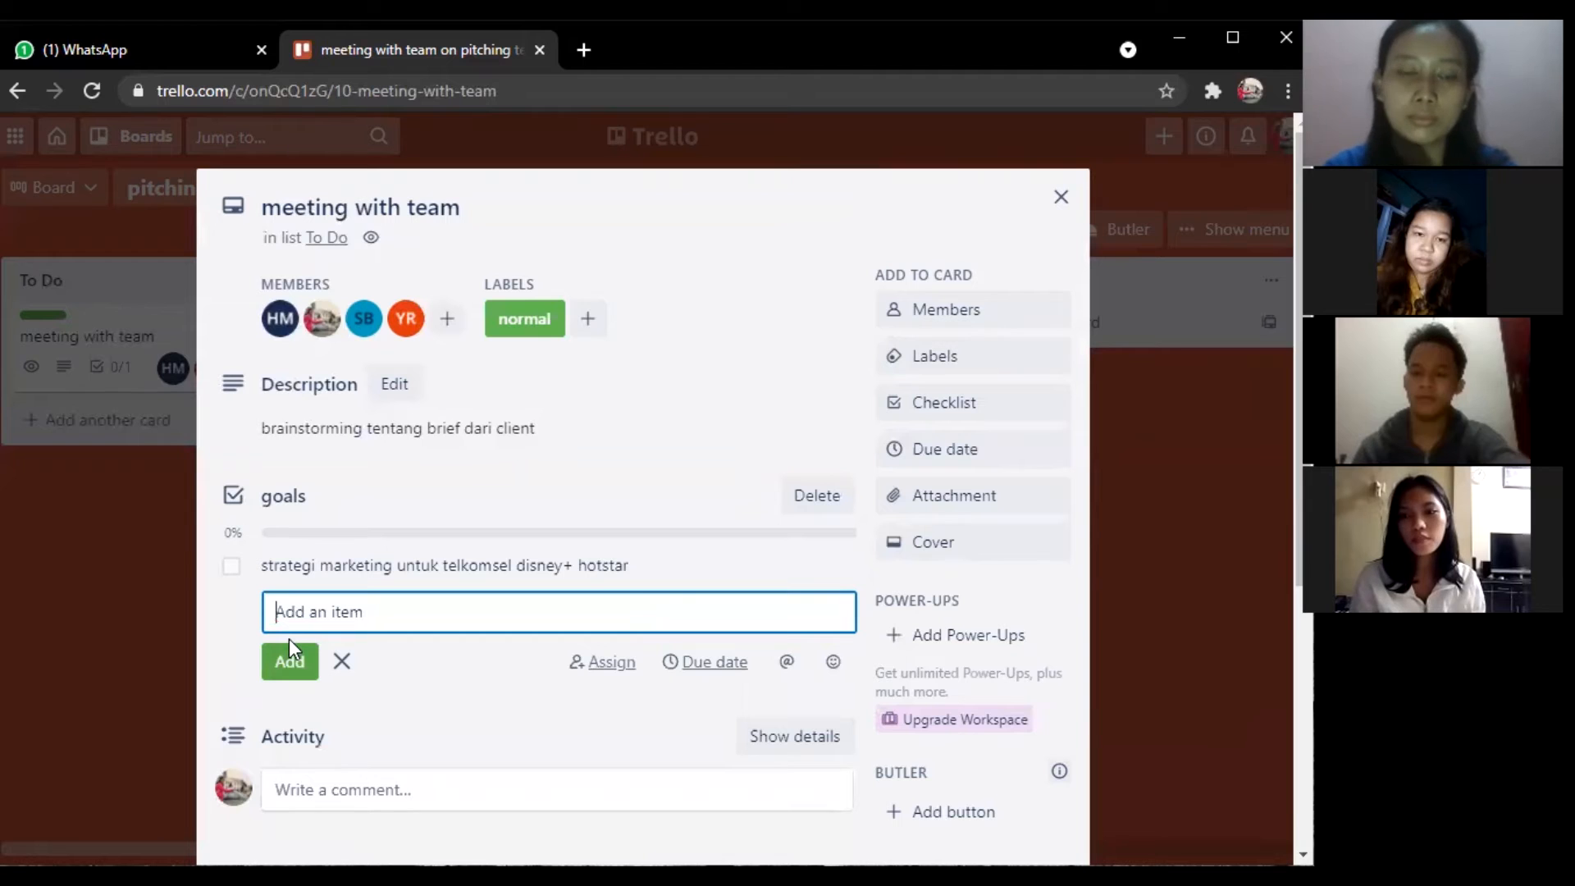
Add the items 'insight pengguna telkomsel', 'konsep design' and 'copy writting' to the checklist.
text(i)
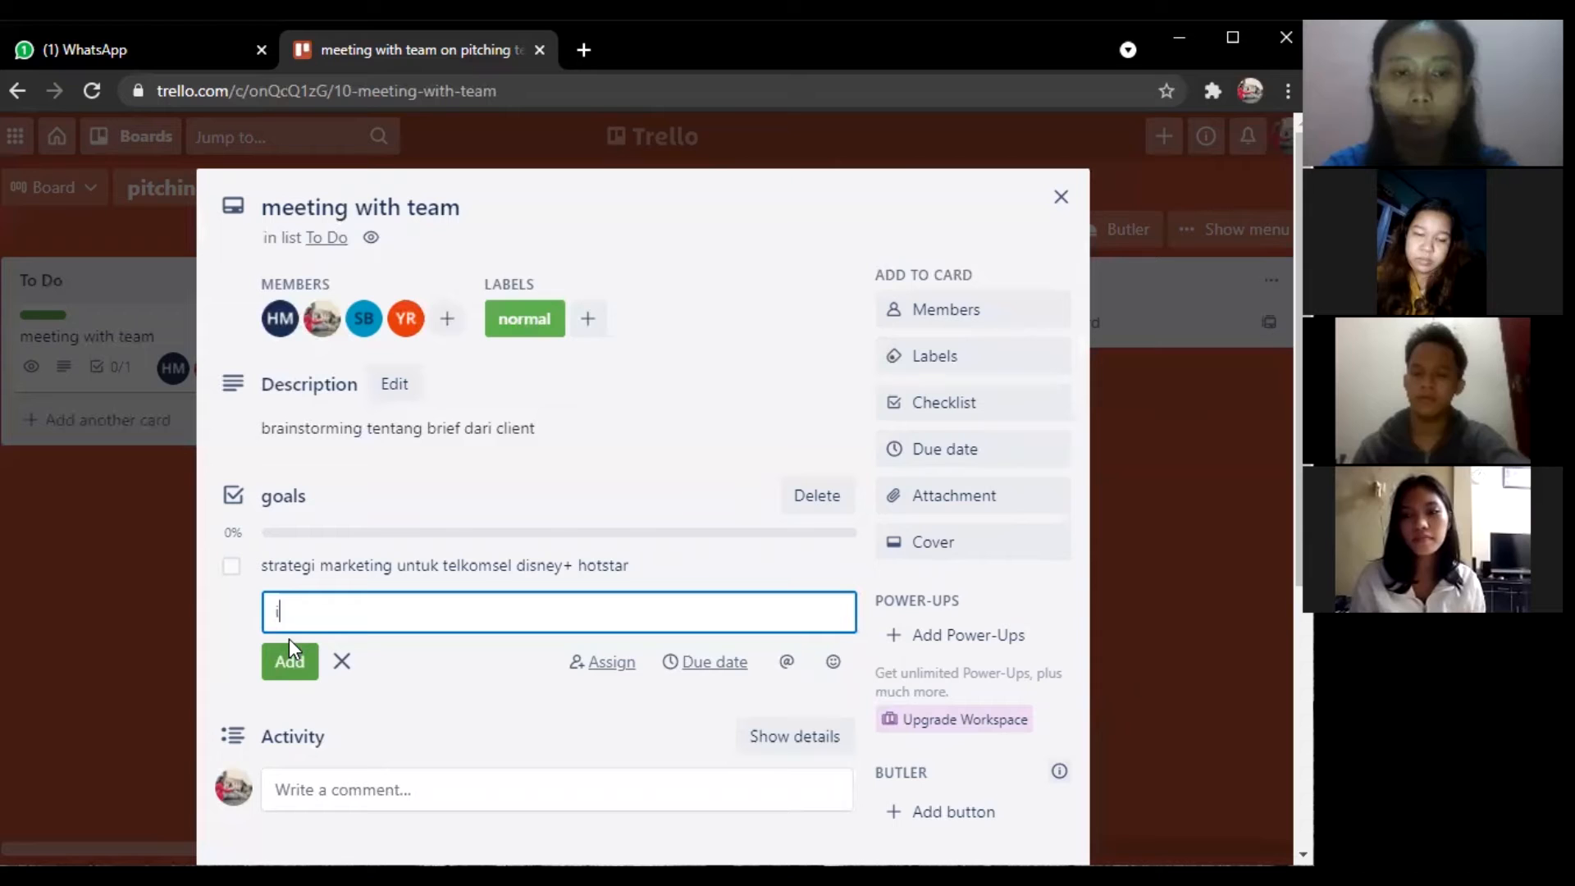
text(nsight pengguna telkomsel)
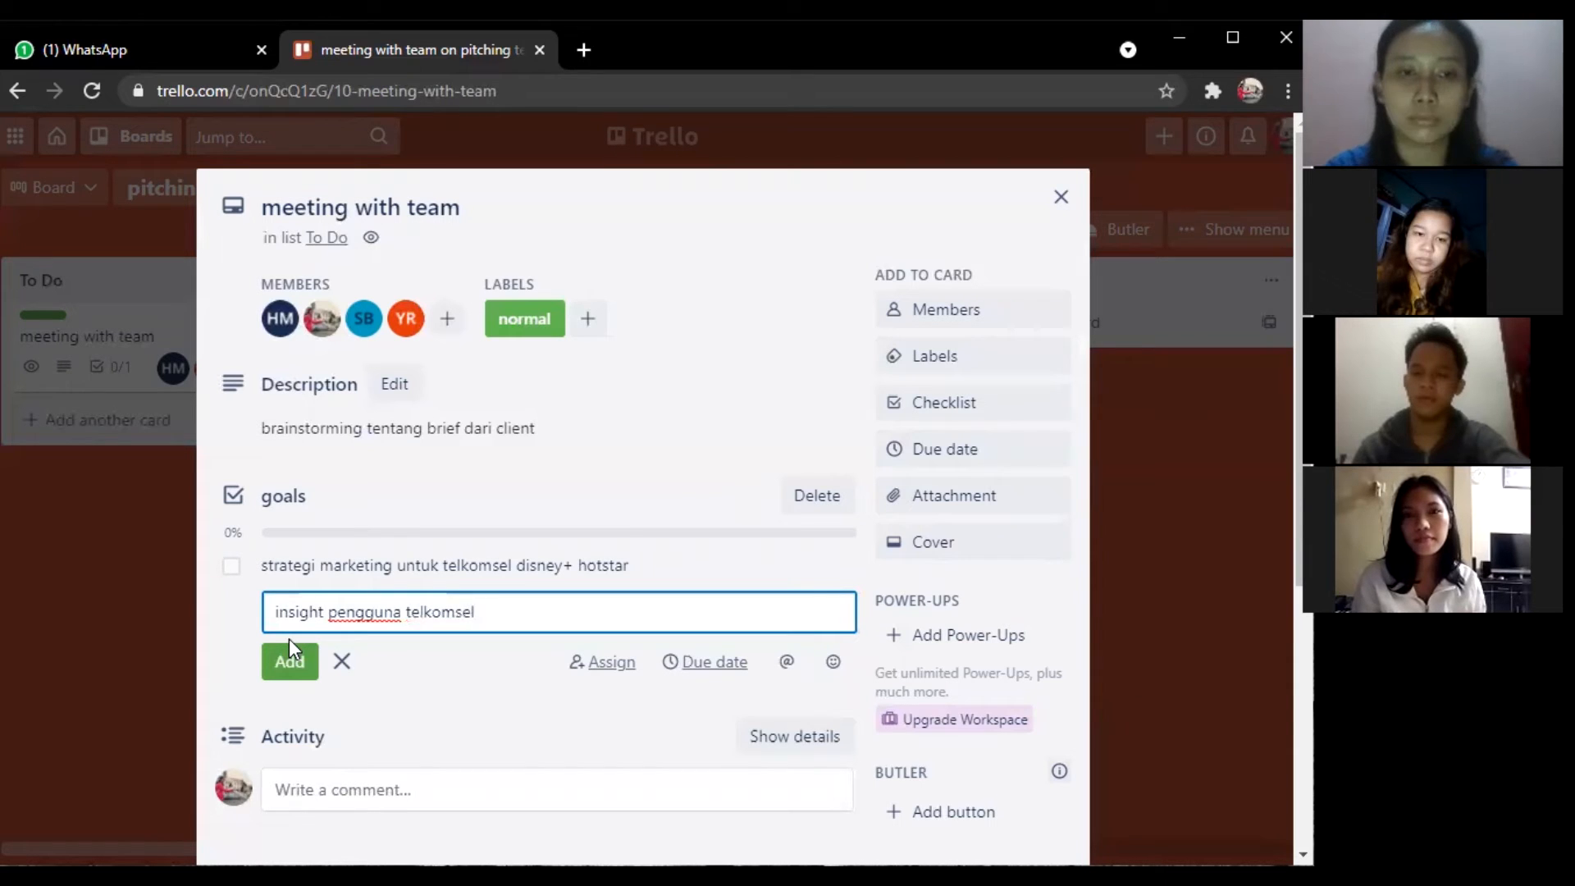
key(Return)
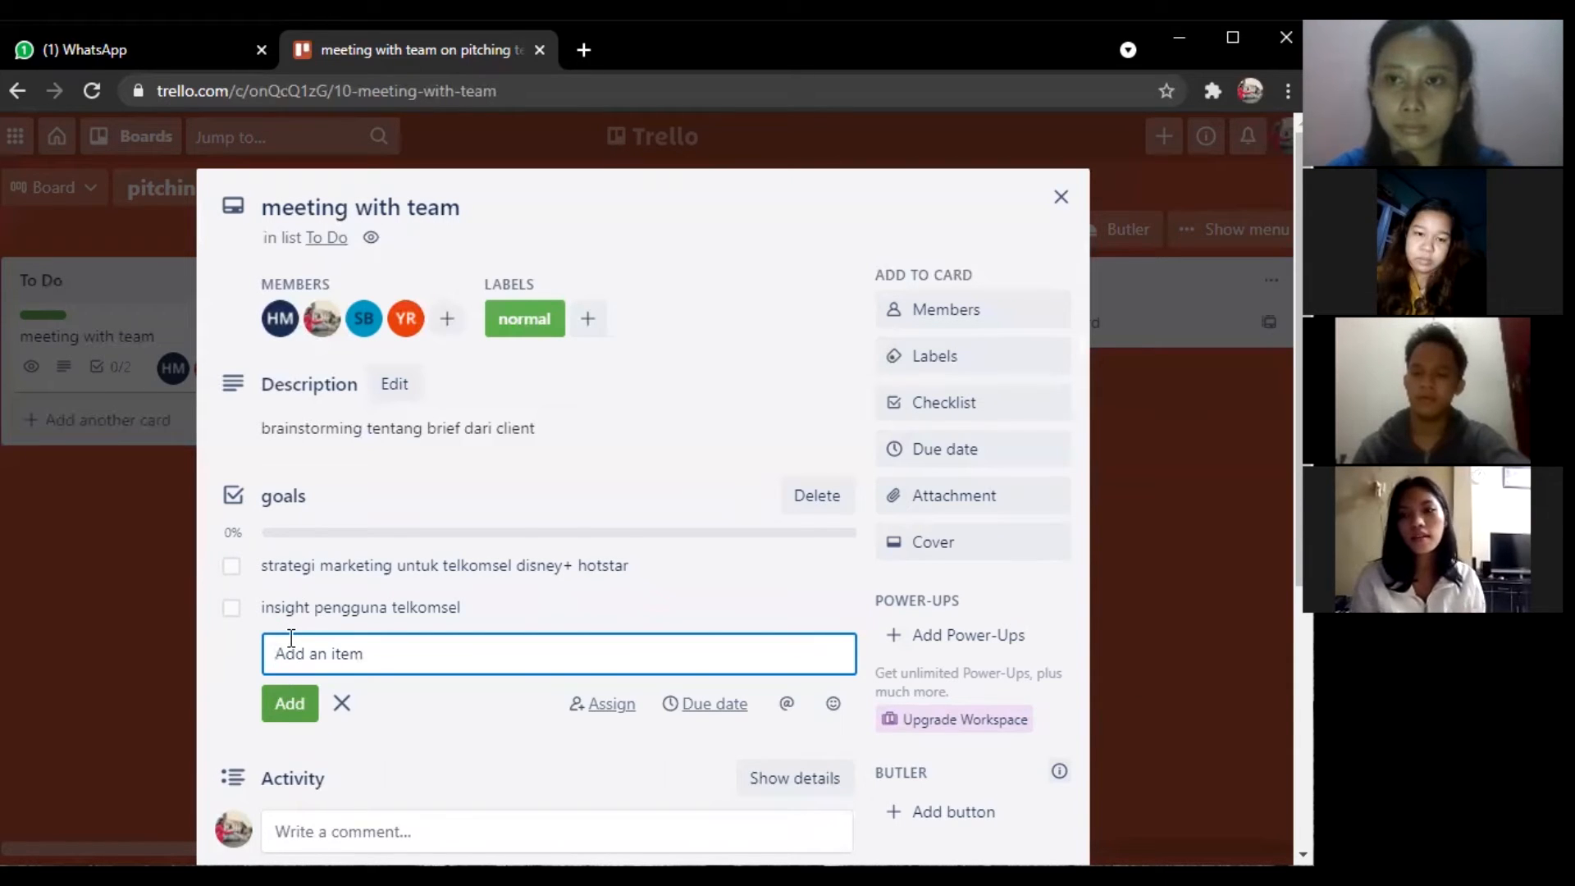
text(k)
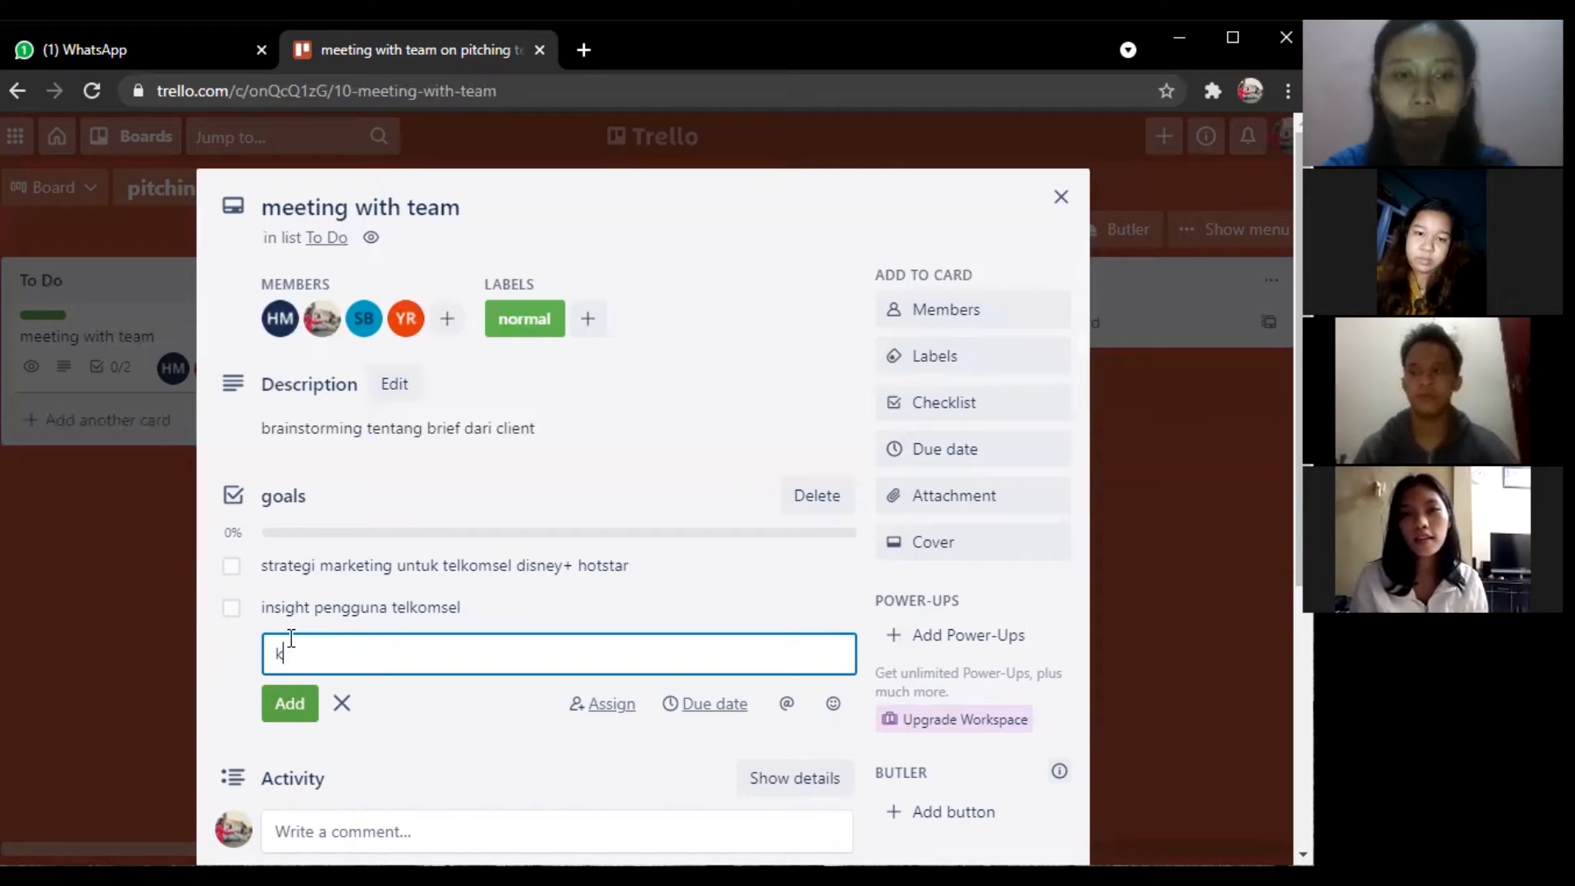
text(onsep design)
key(Return)
text(c)
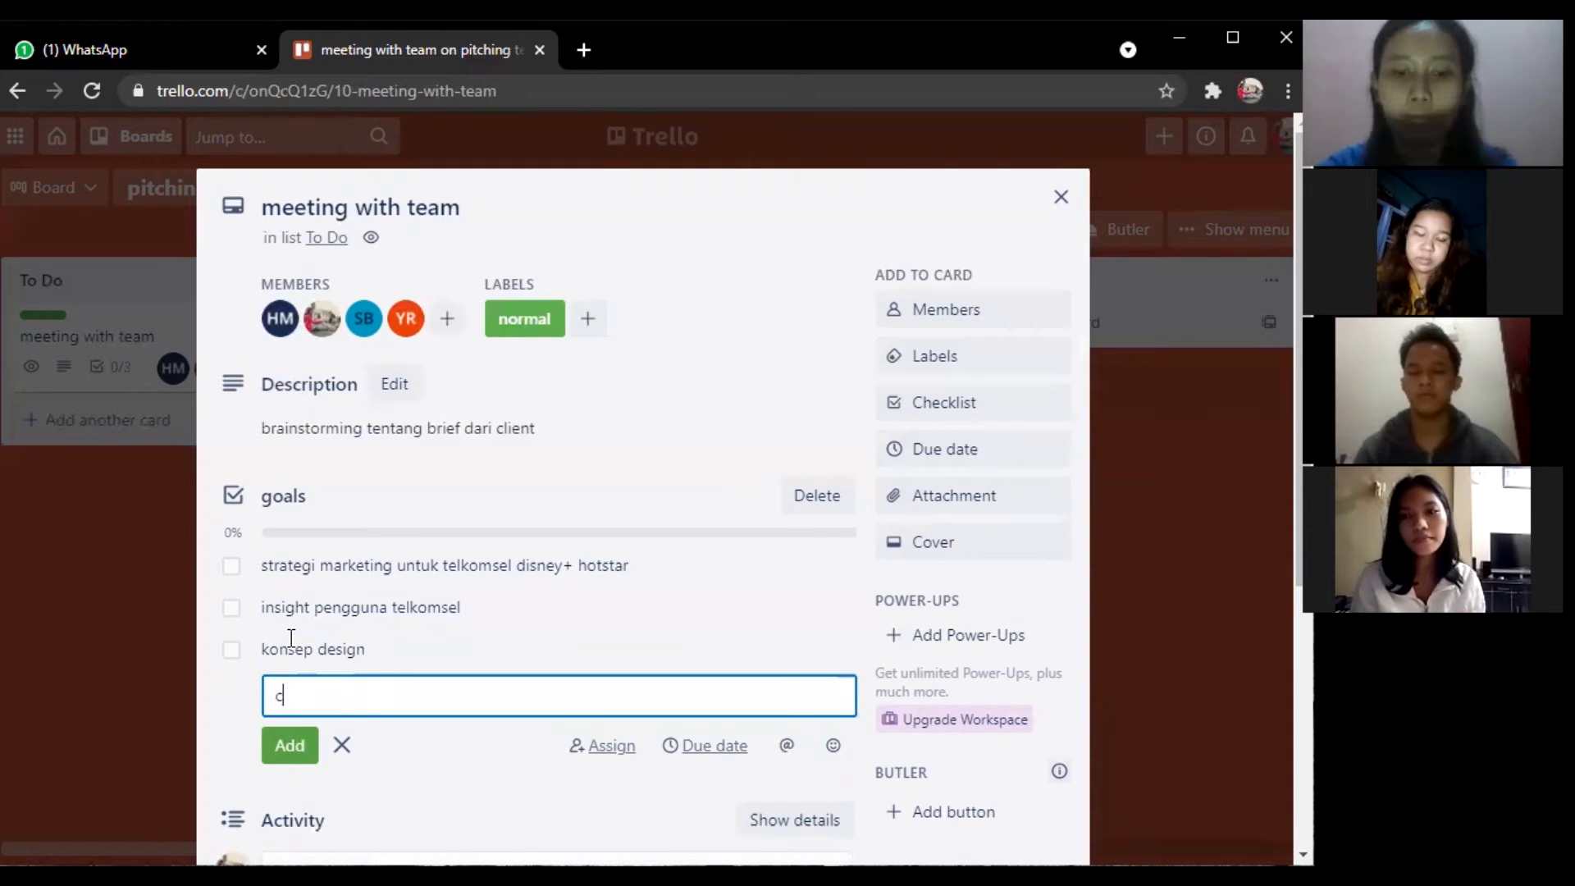
text(opy writting)
key(Return)
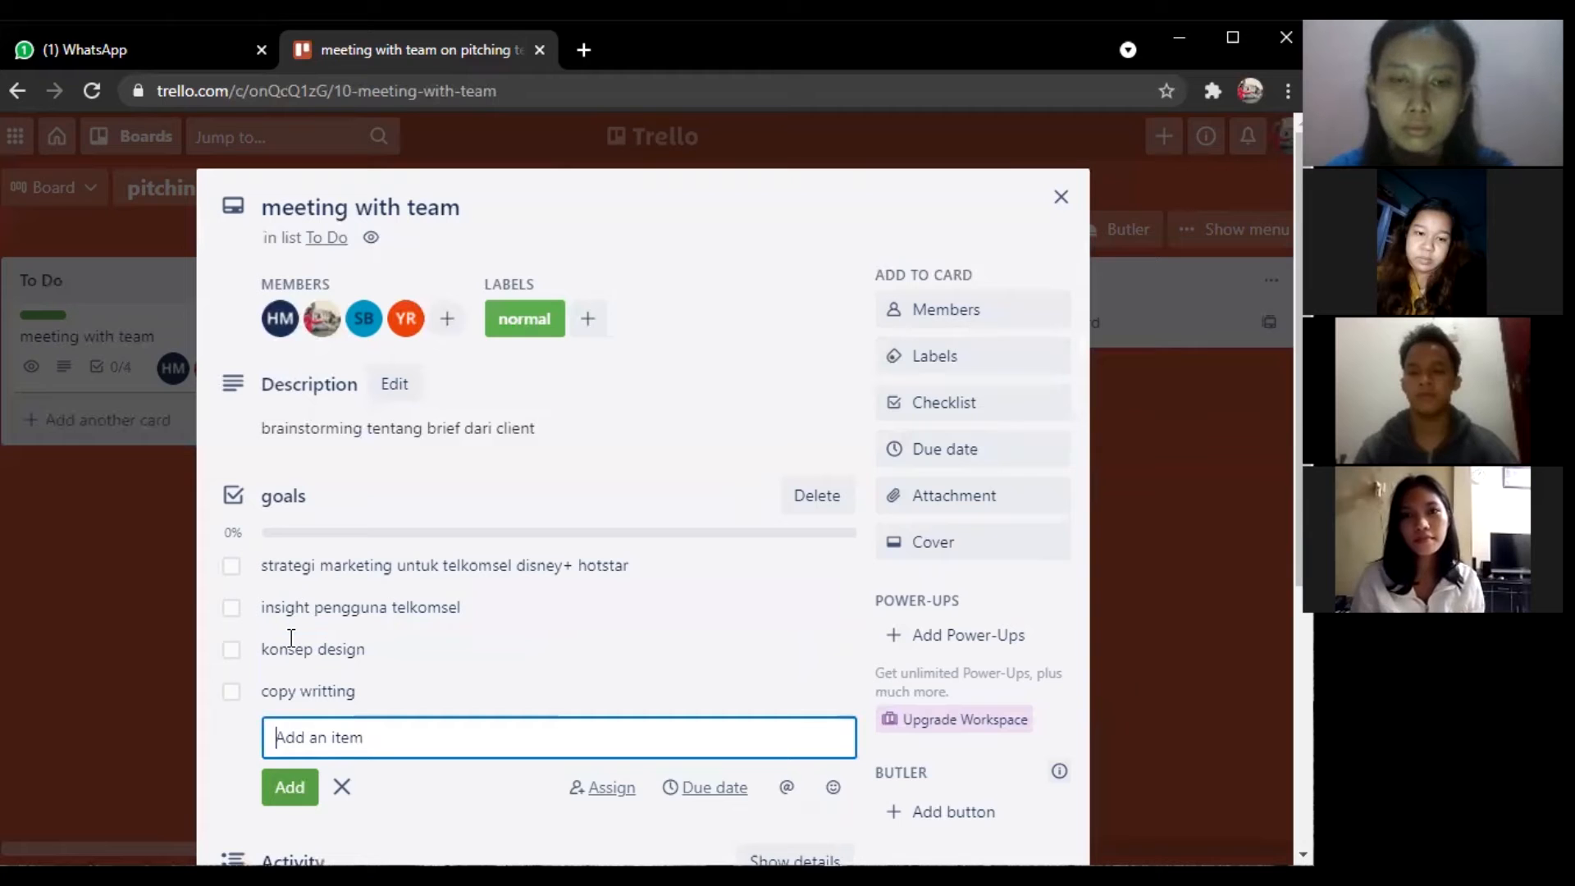
Tick all four goals checklist items as complete.
click(233, 575)
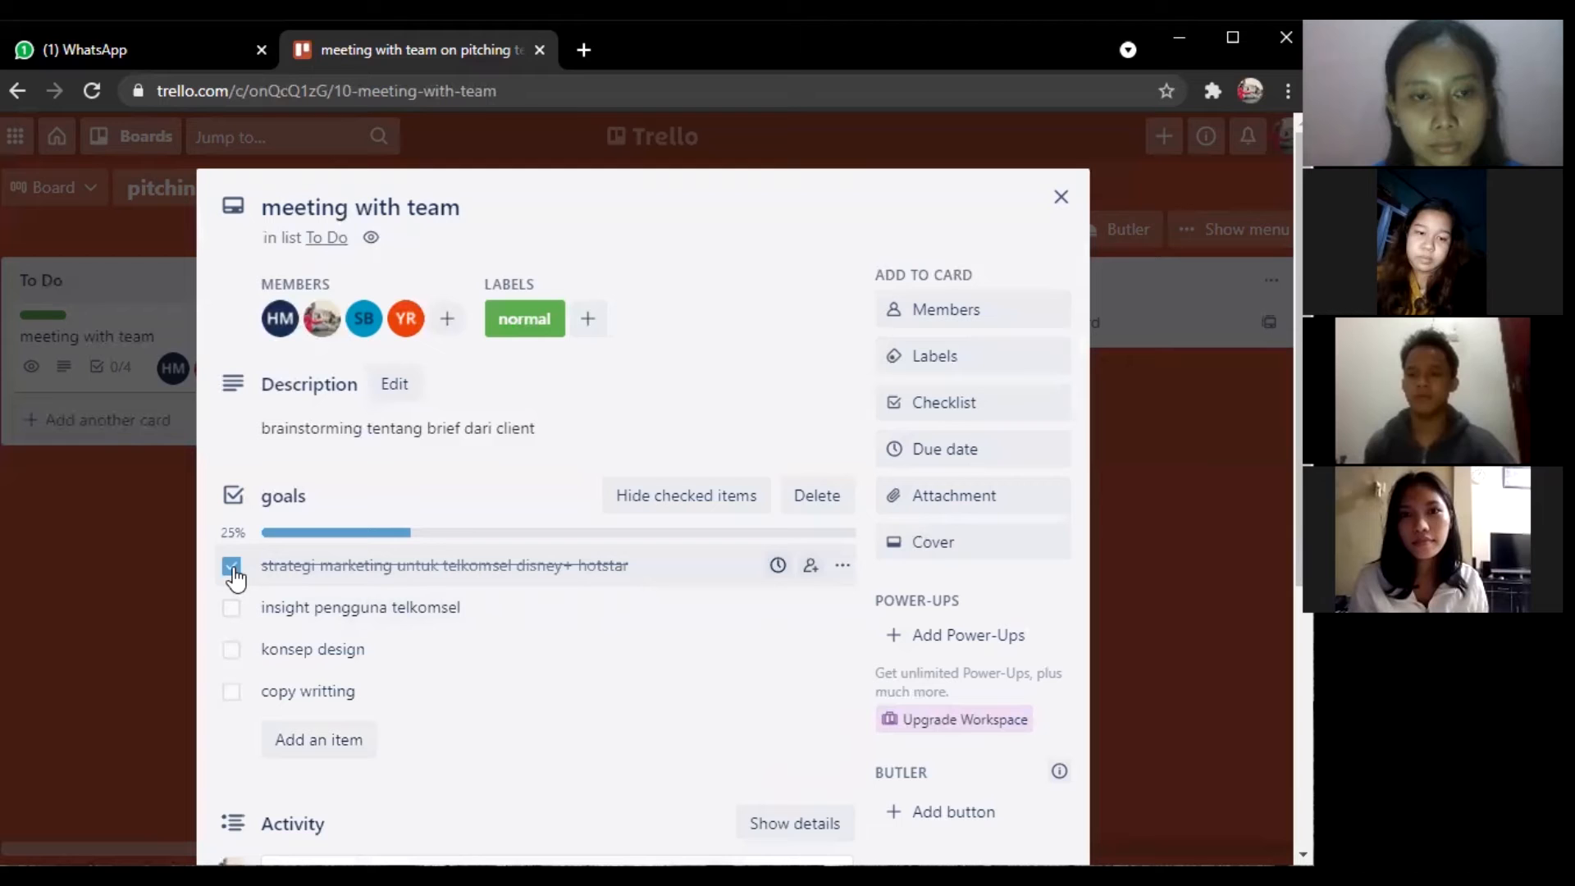
click(233, 611)
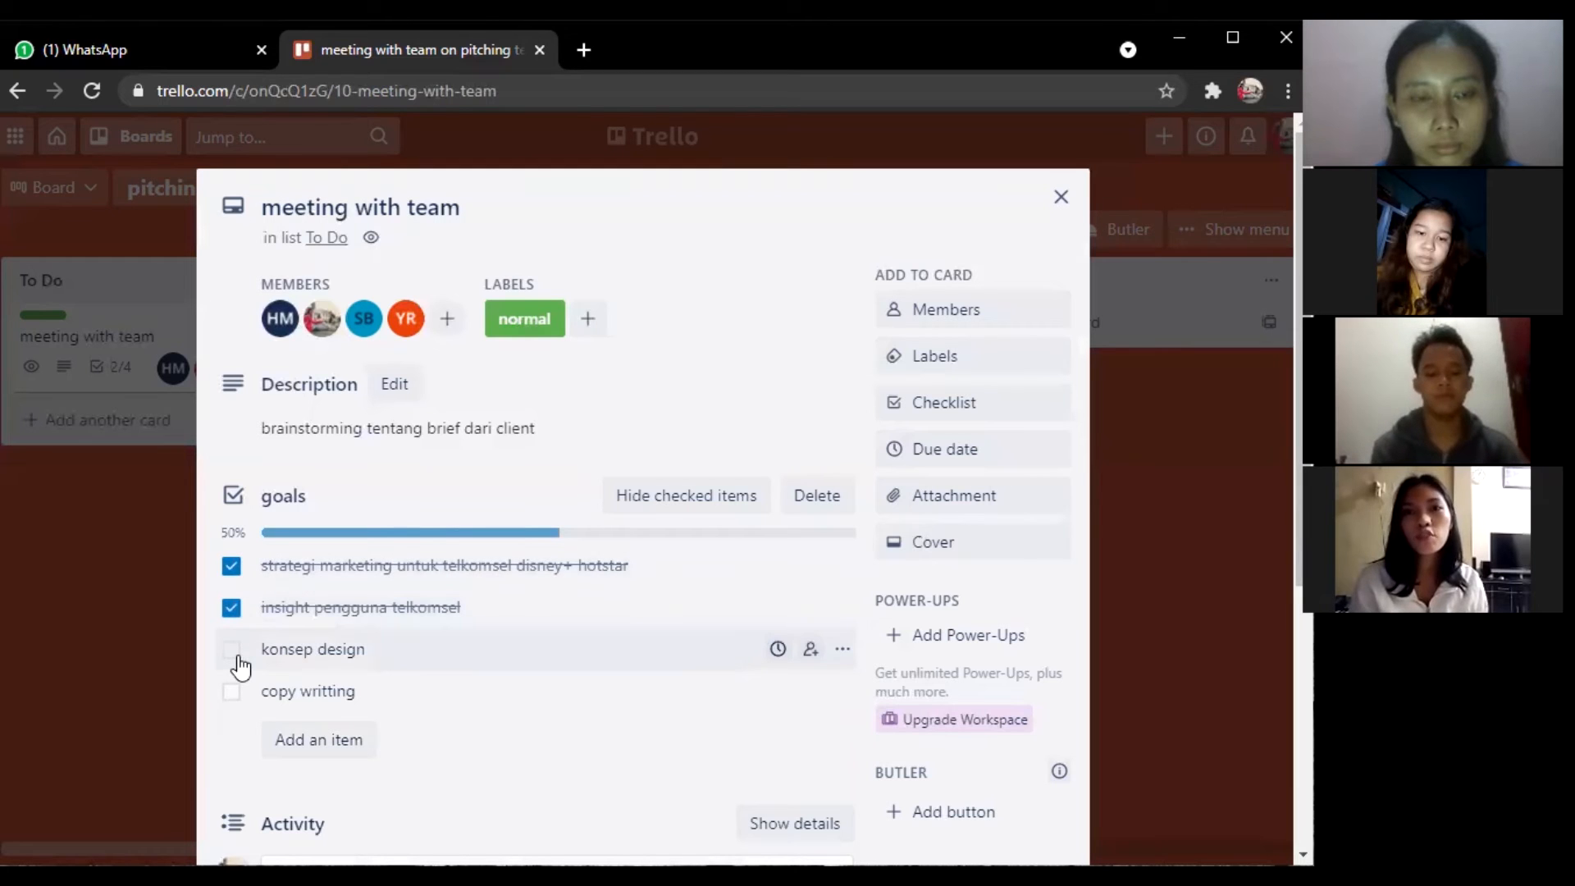
click(233, 652)
click(233, 693)
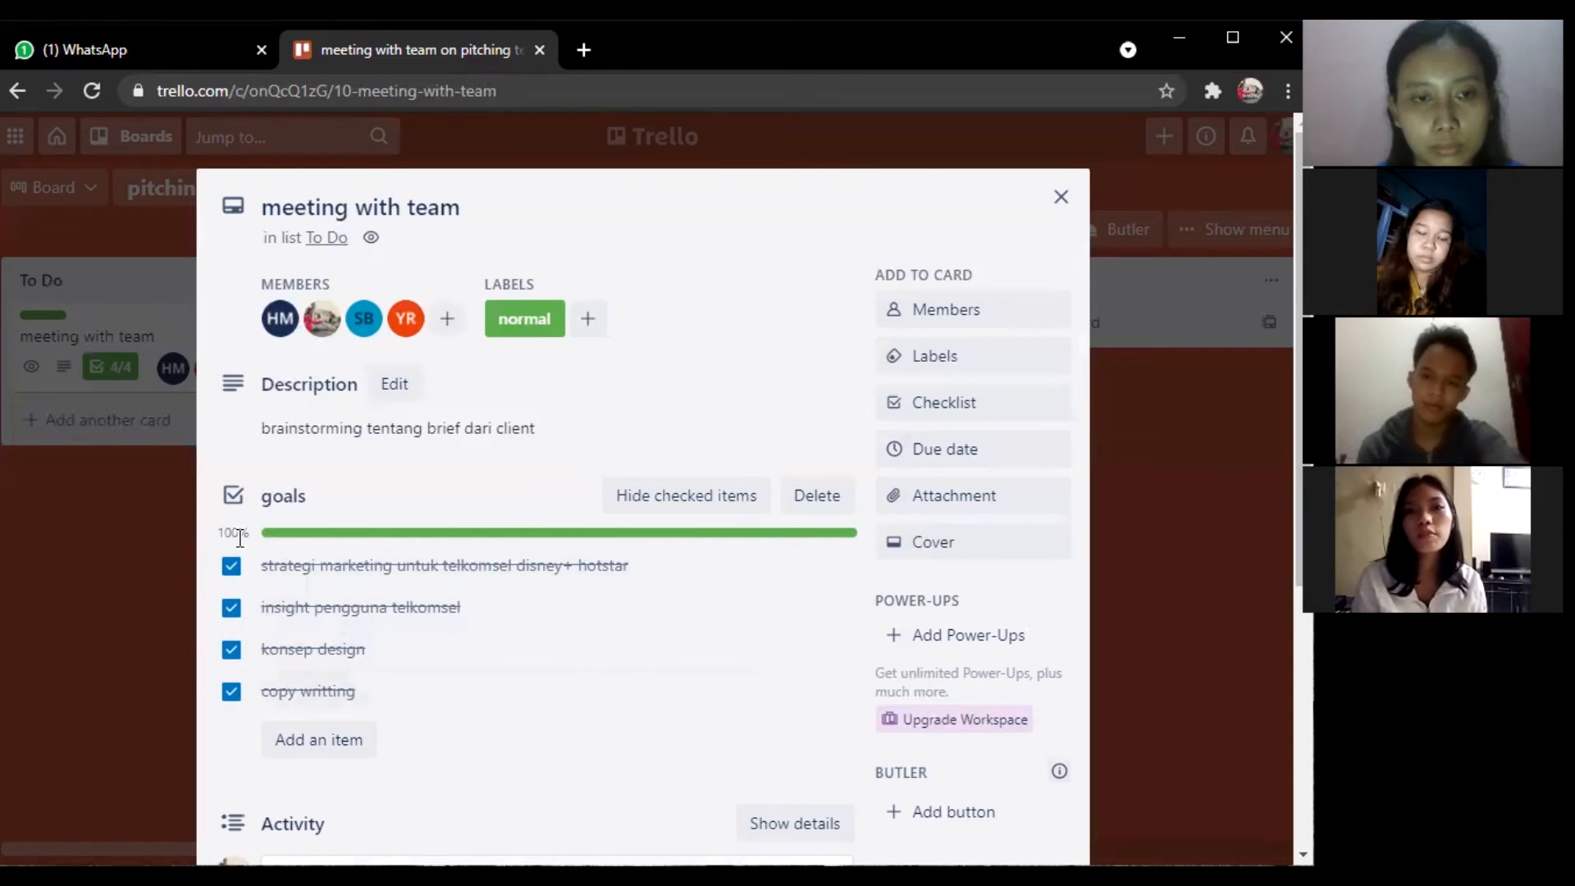
Uncheck all four items, from copy writting back up to strategi marketing, returning to 0%.
click(231, 692)
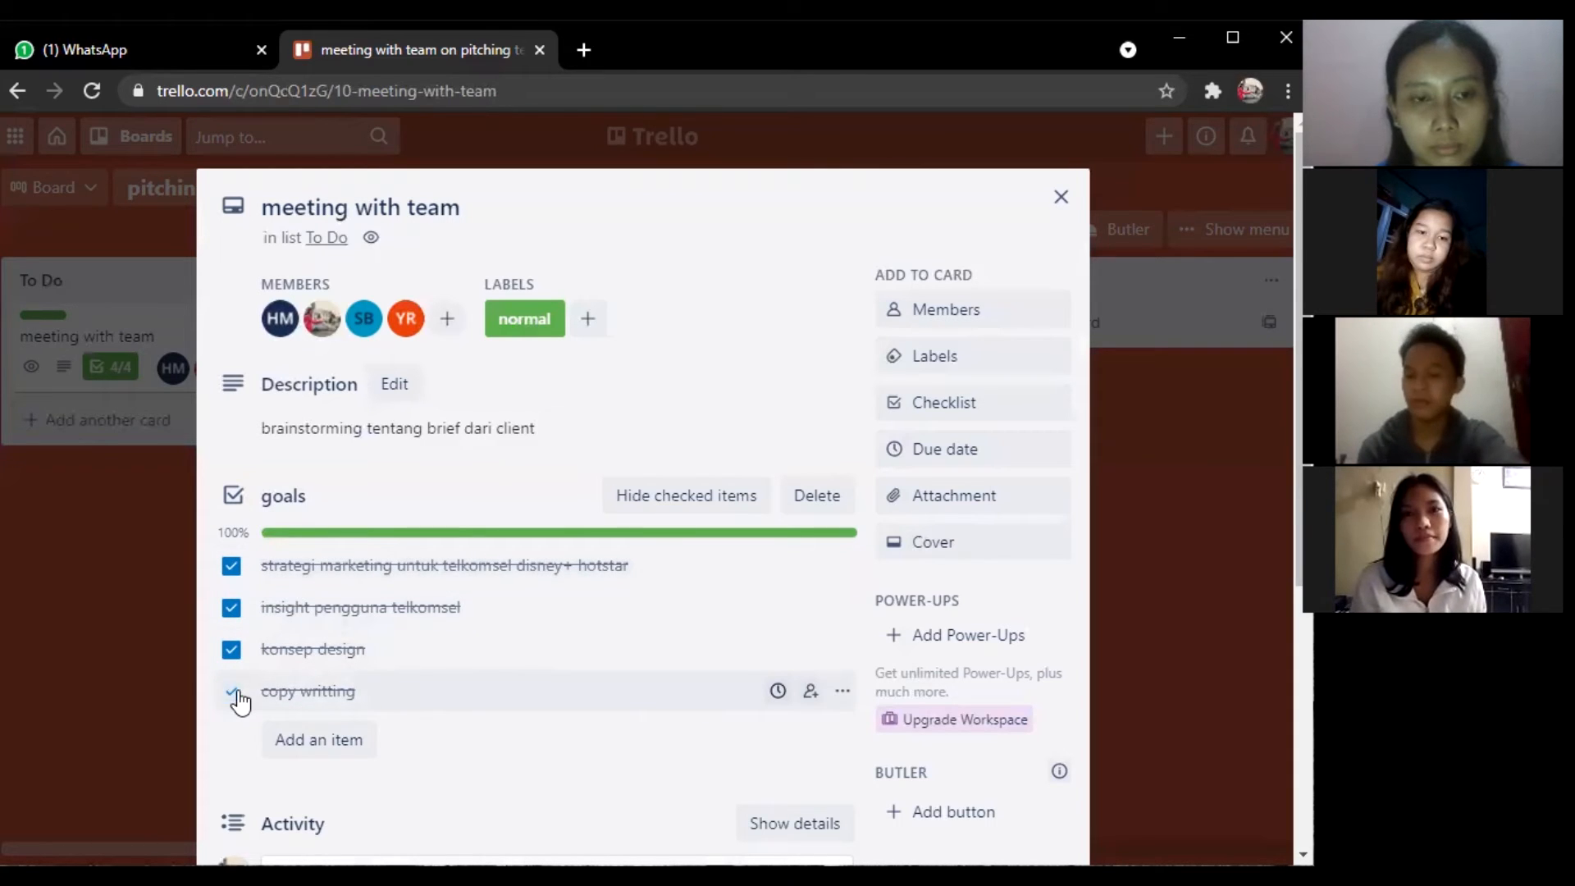
click(232, 651)
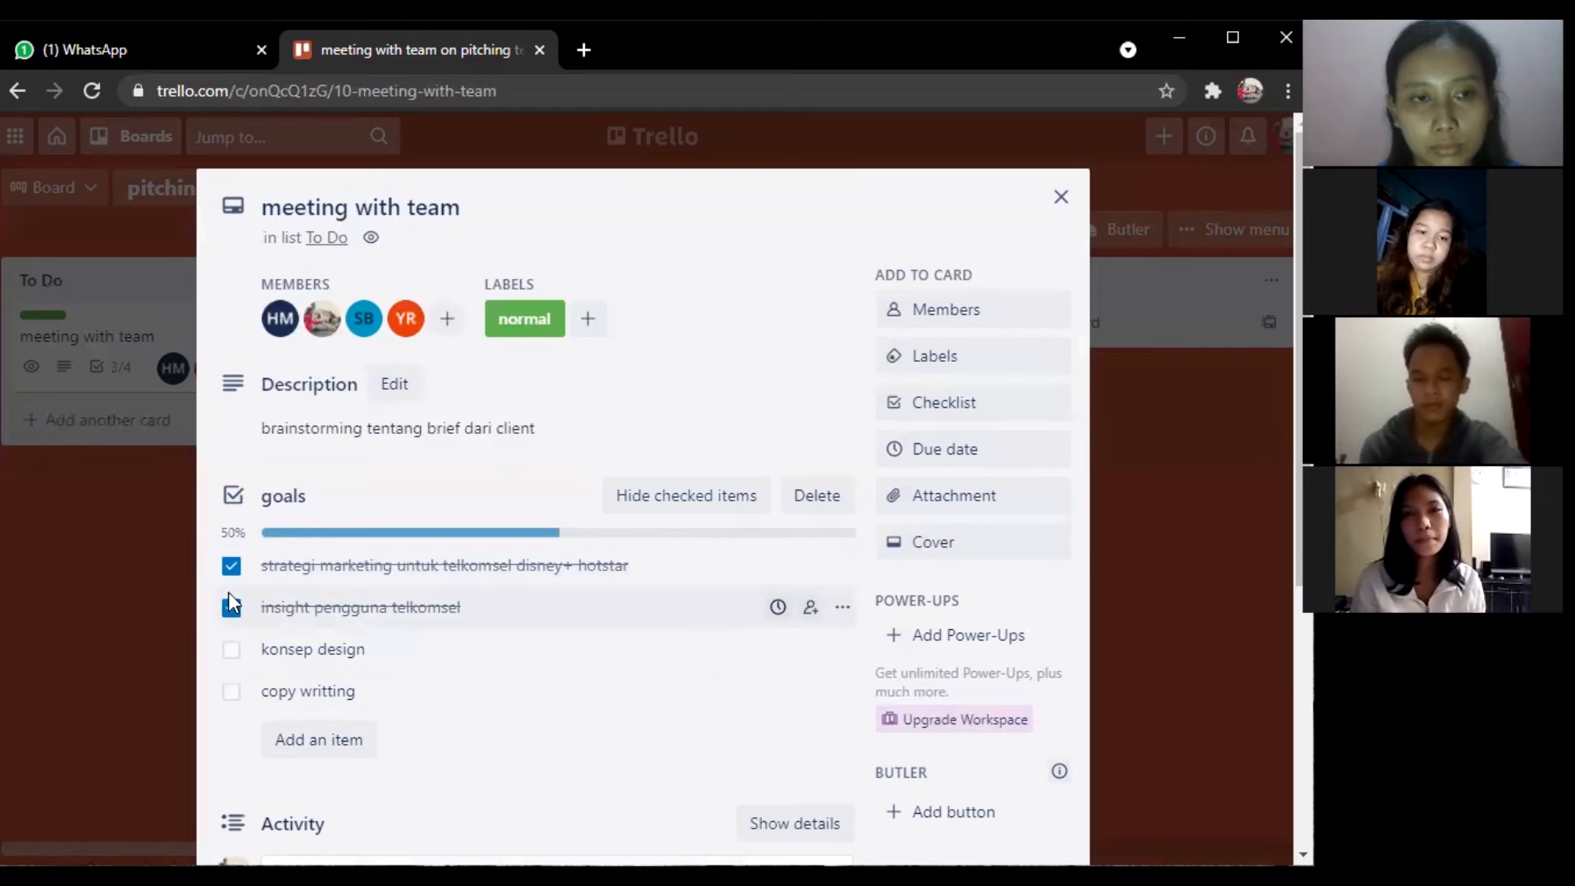
click(232, 607)
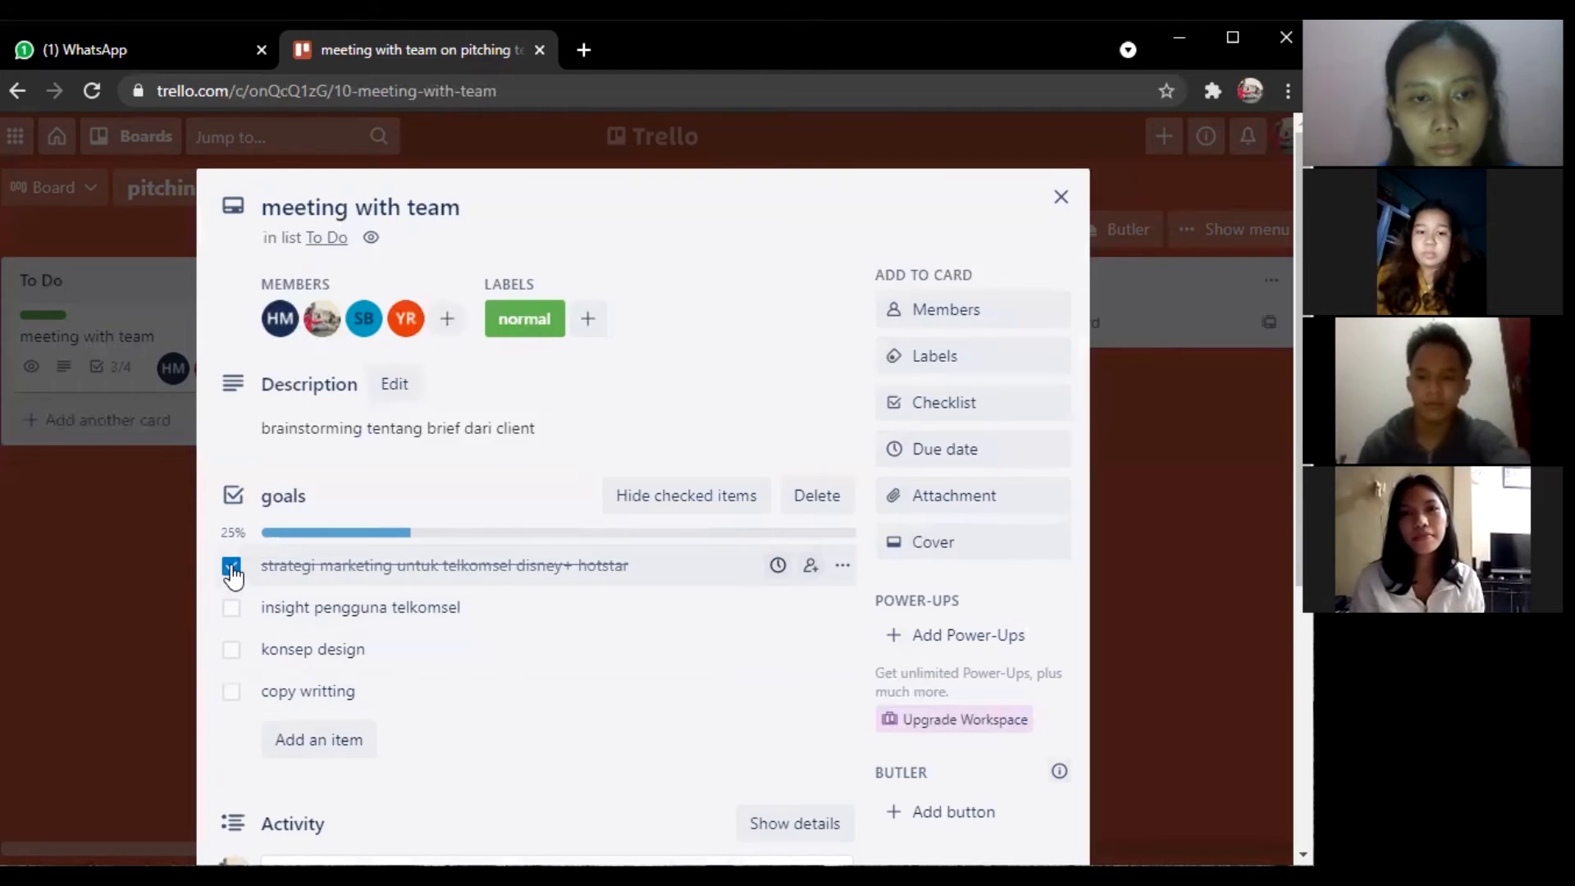
click(233, 567)
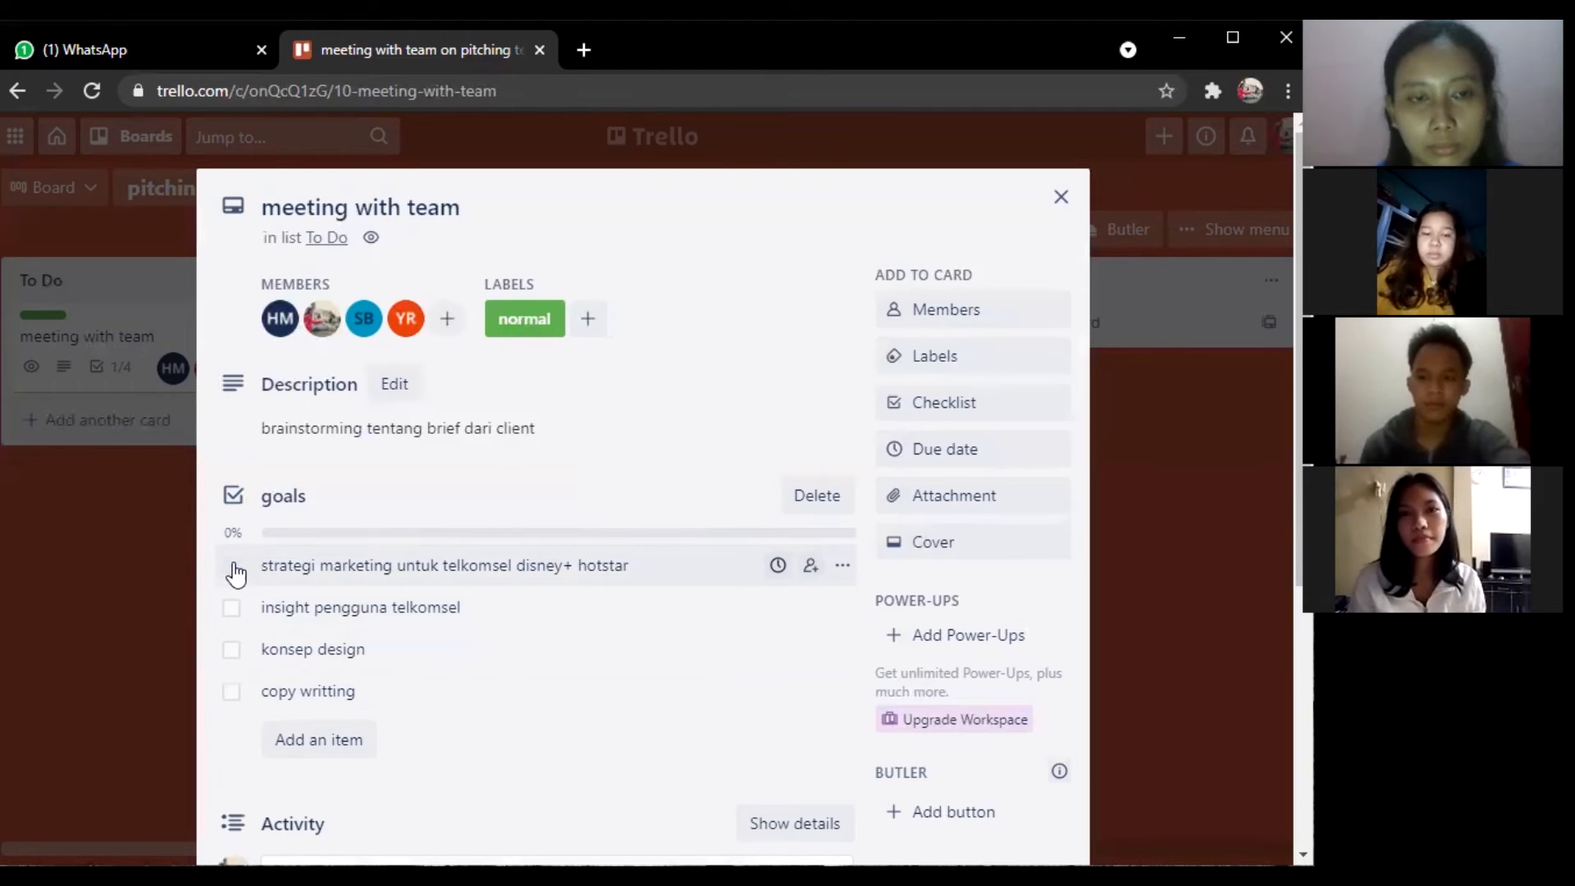
Set the due date to 04/17/2021 at 11:06 AM with a 10 Minutes before reminder, and save.
click(985, 457)
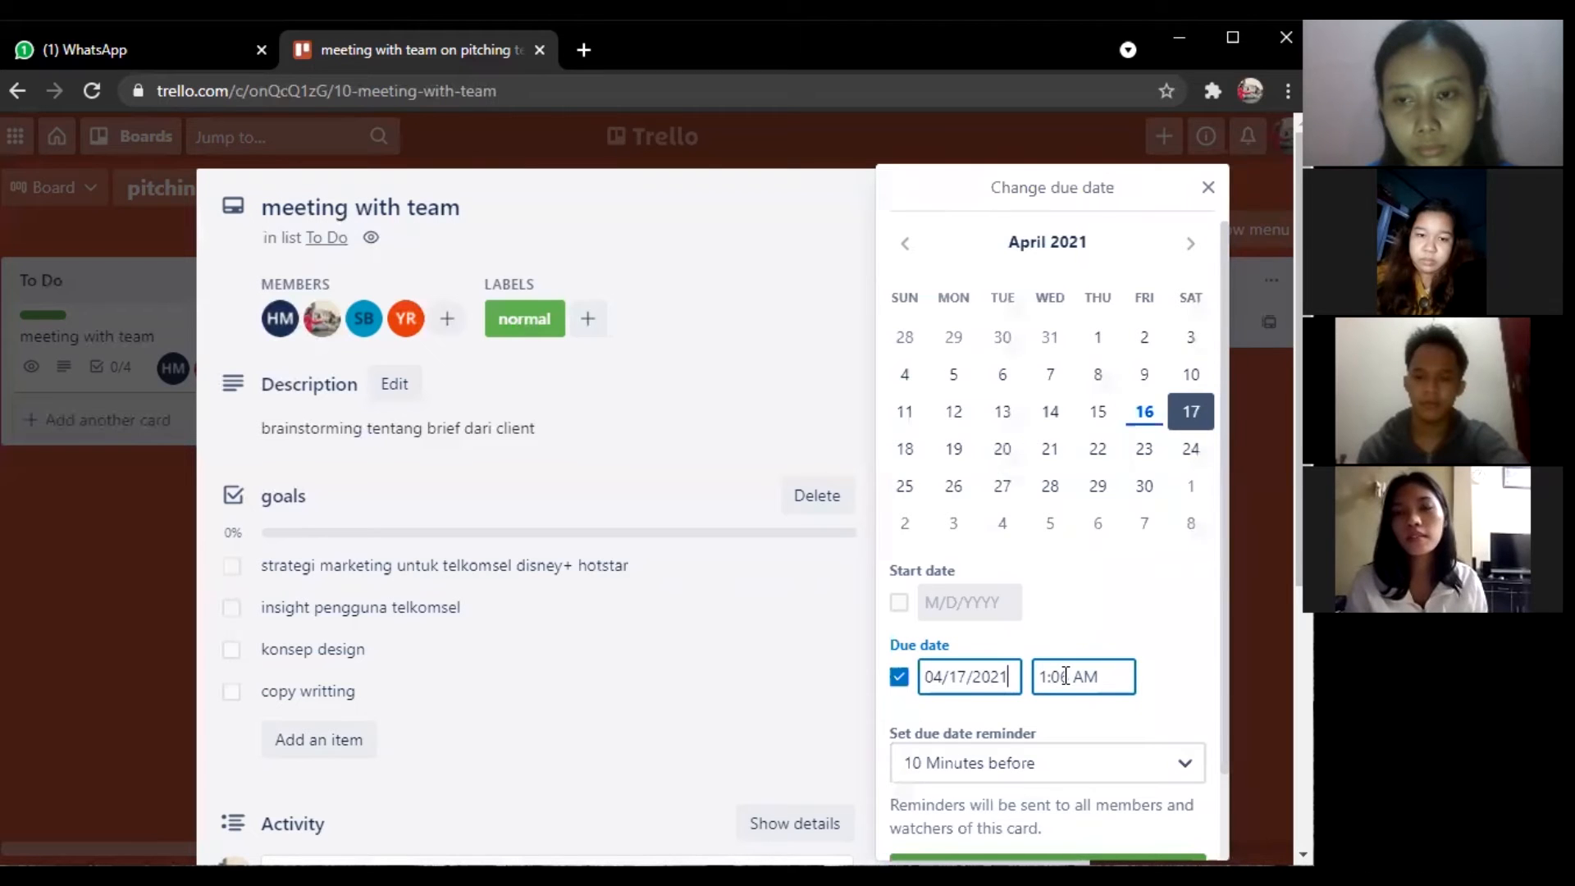
scroll(1065, 676, down, 2)
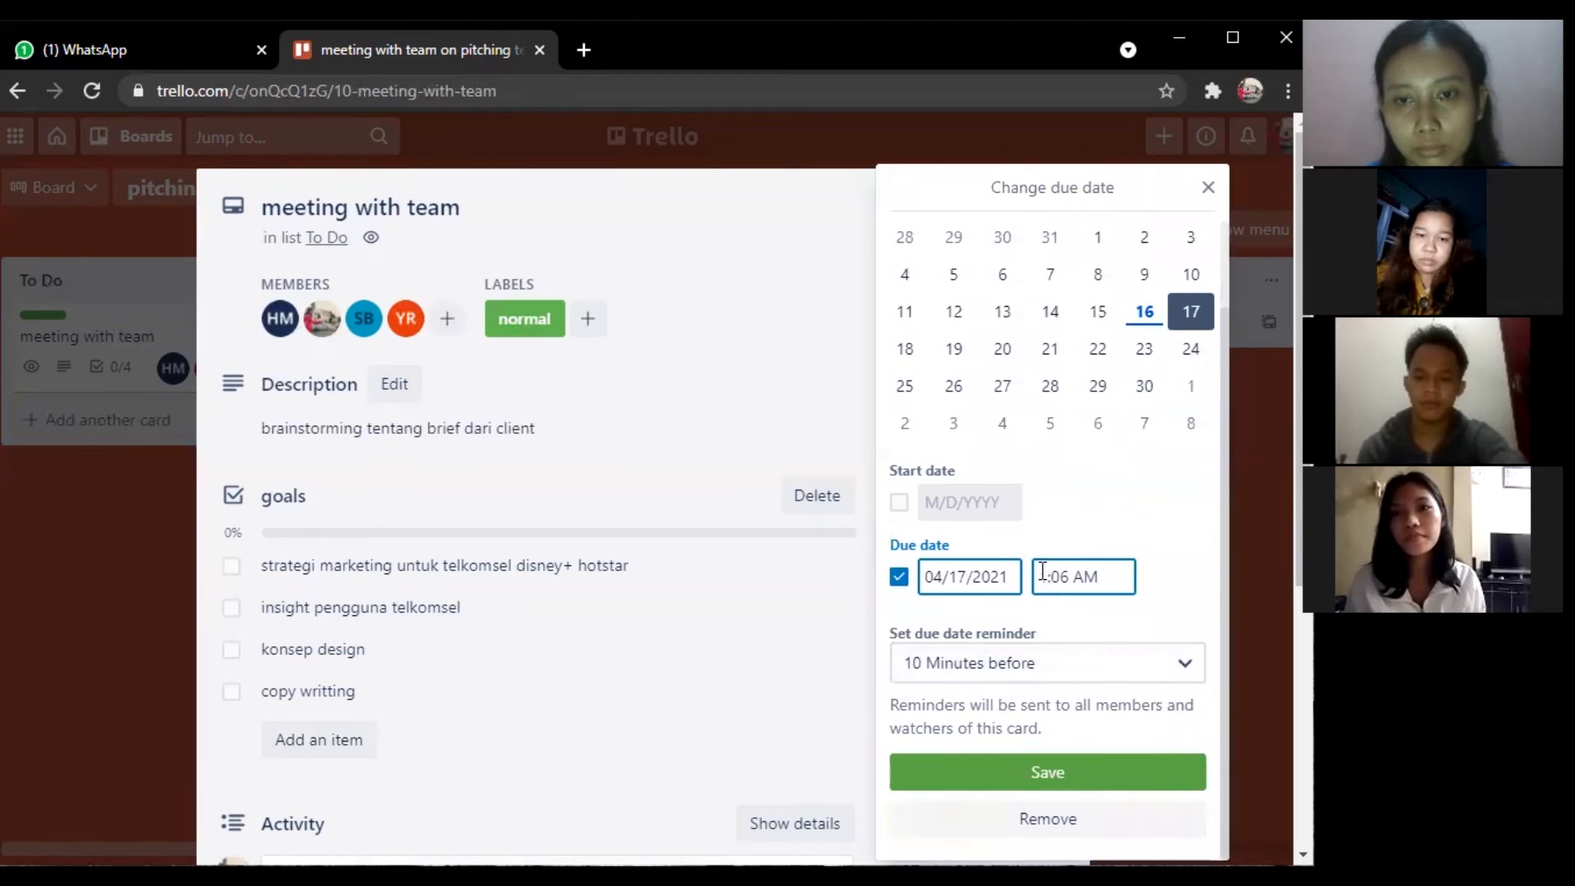
text(1)
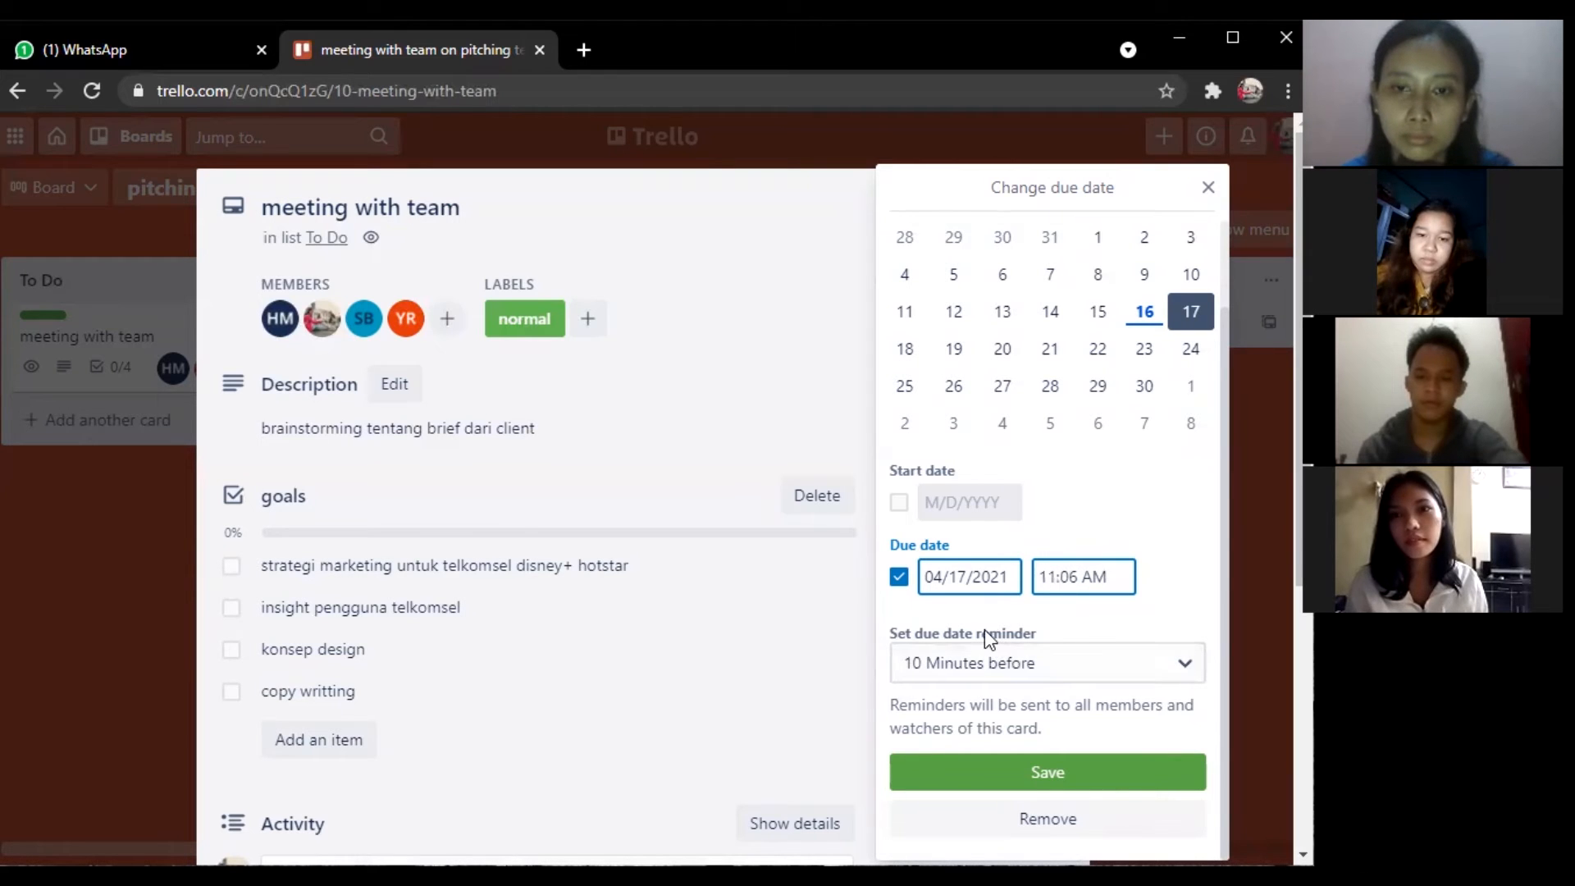
click(1064, 671)
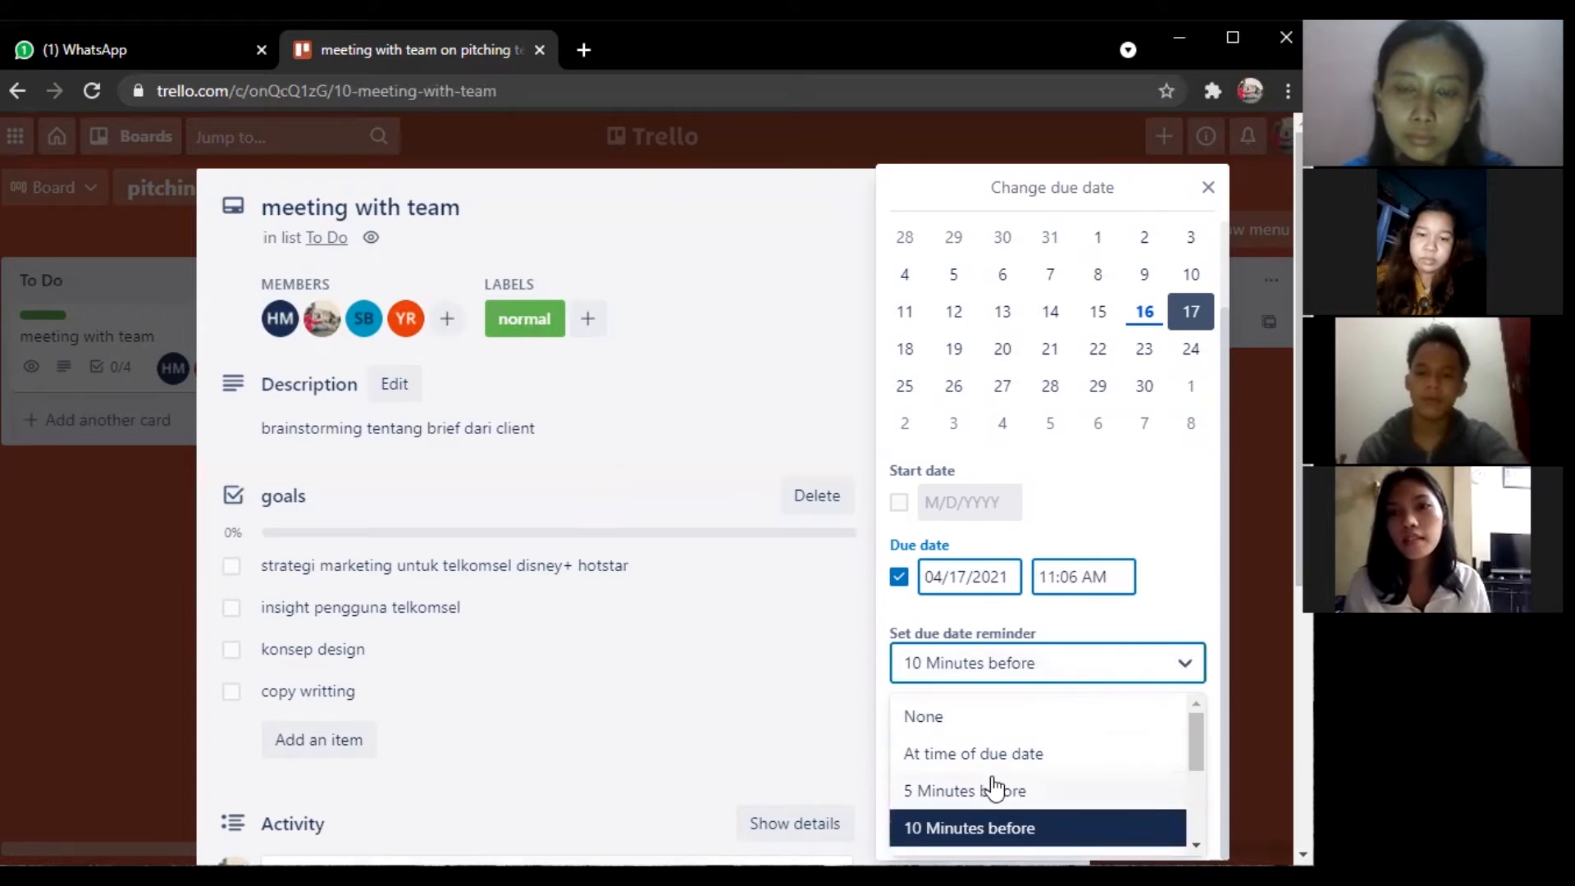
scroll(995, 788, down, 1)
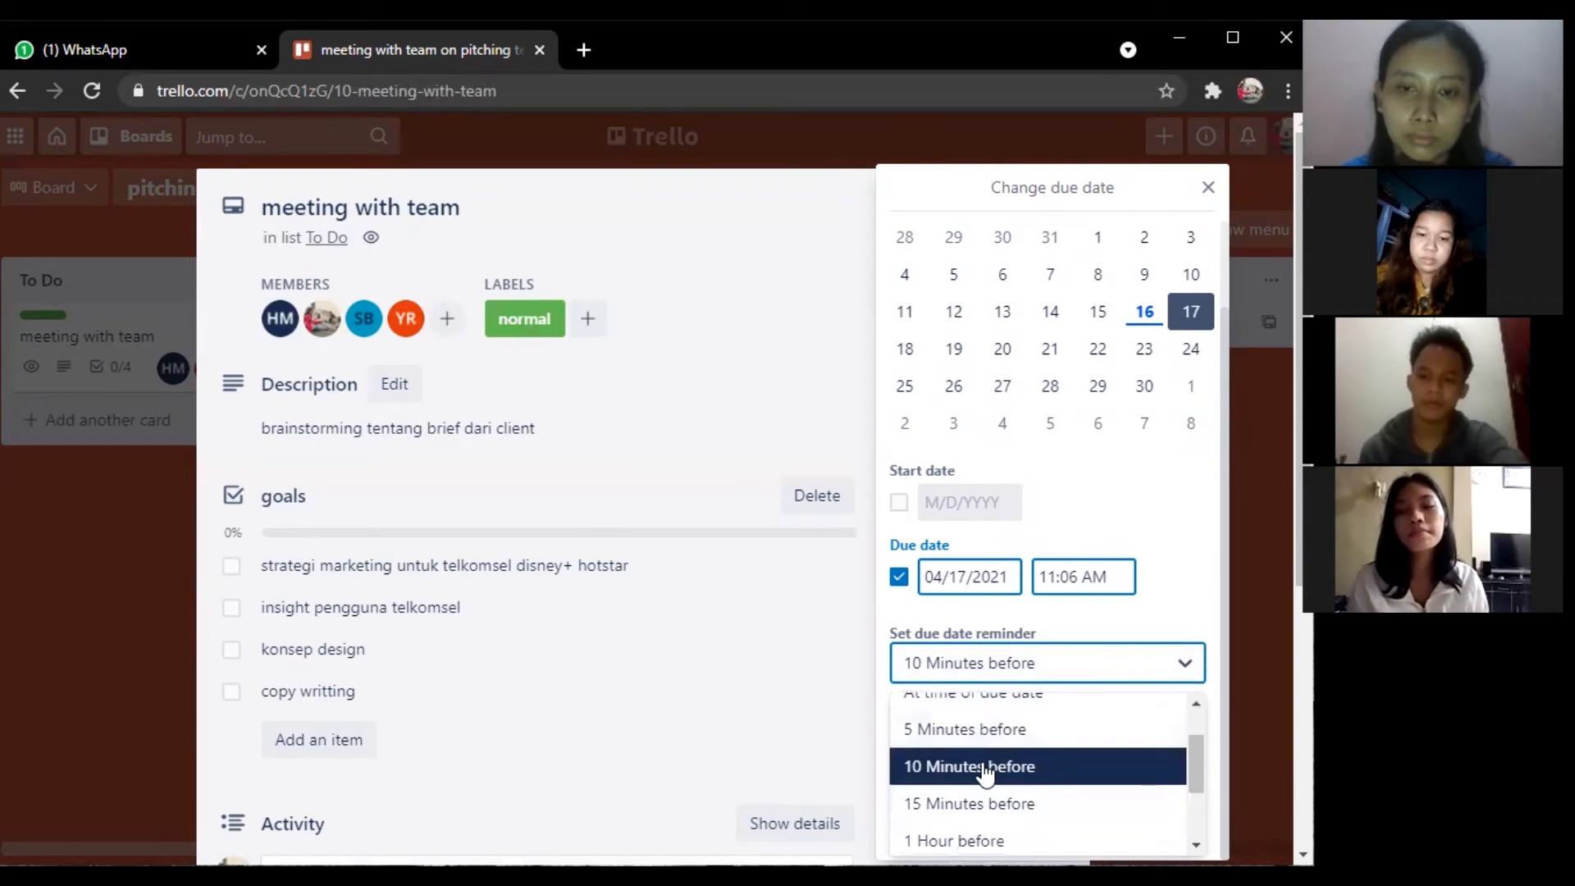
click(985, 766)
click(985, 772)
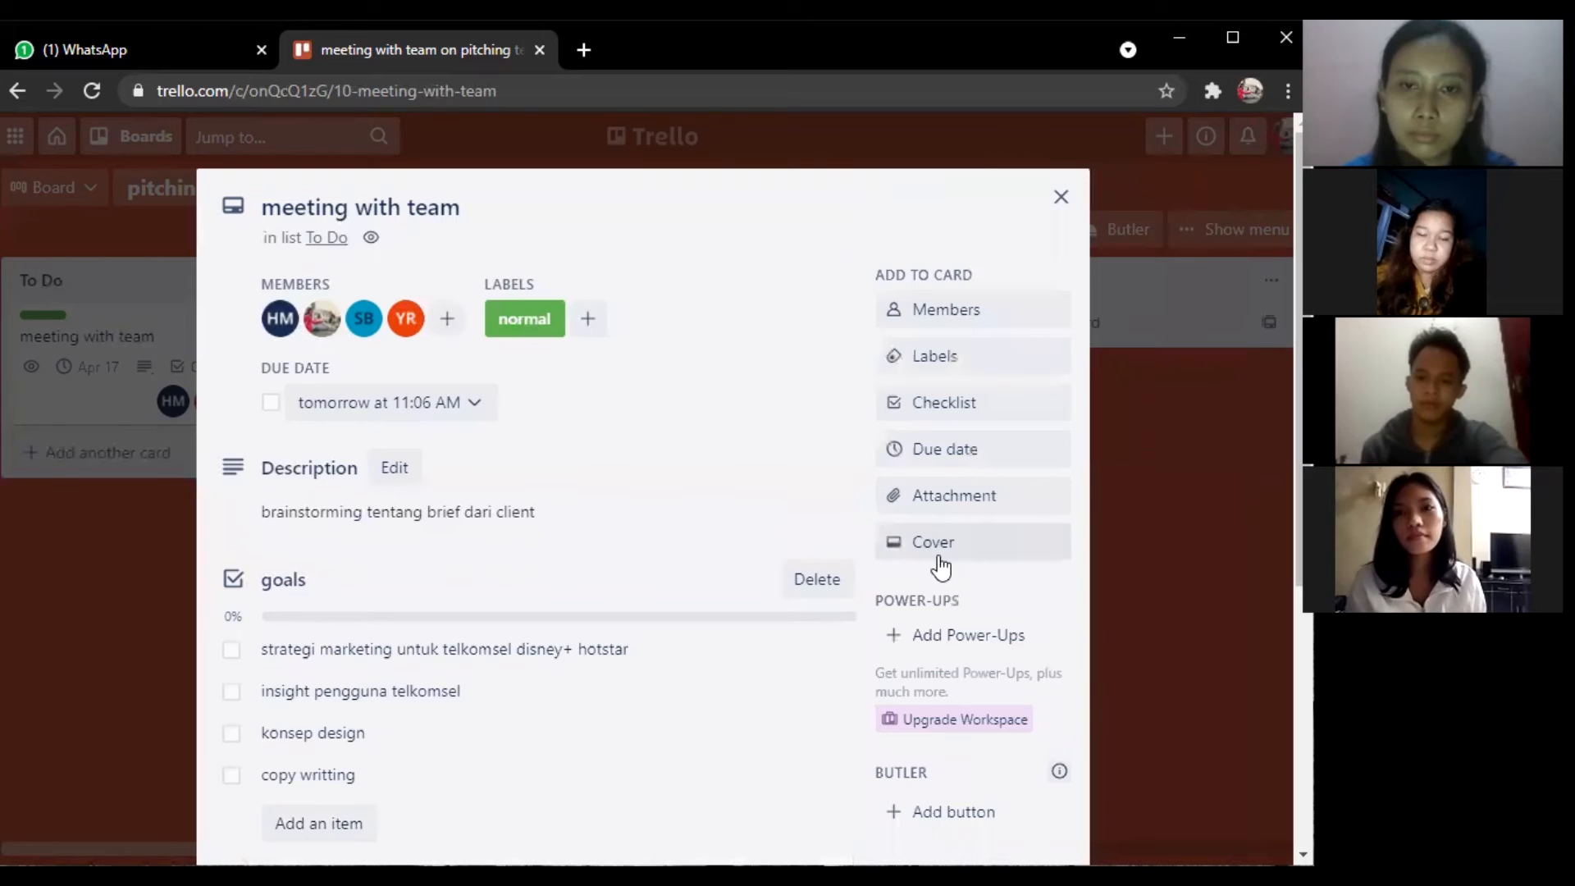
Attach tsel_Disney_banner_800x450.jpg from the computer's Downloads folder to the card.
click(901, 496)
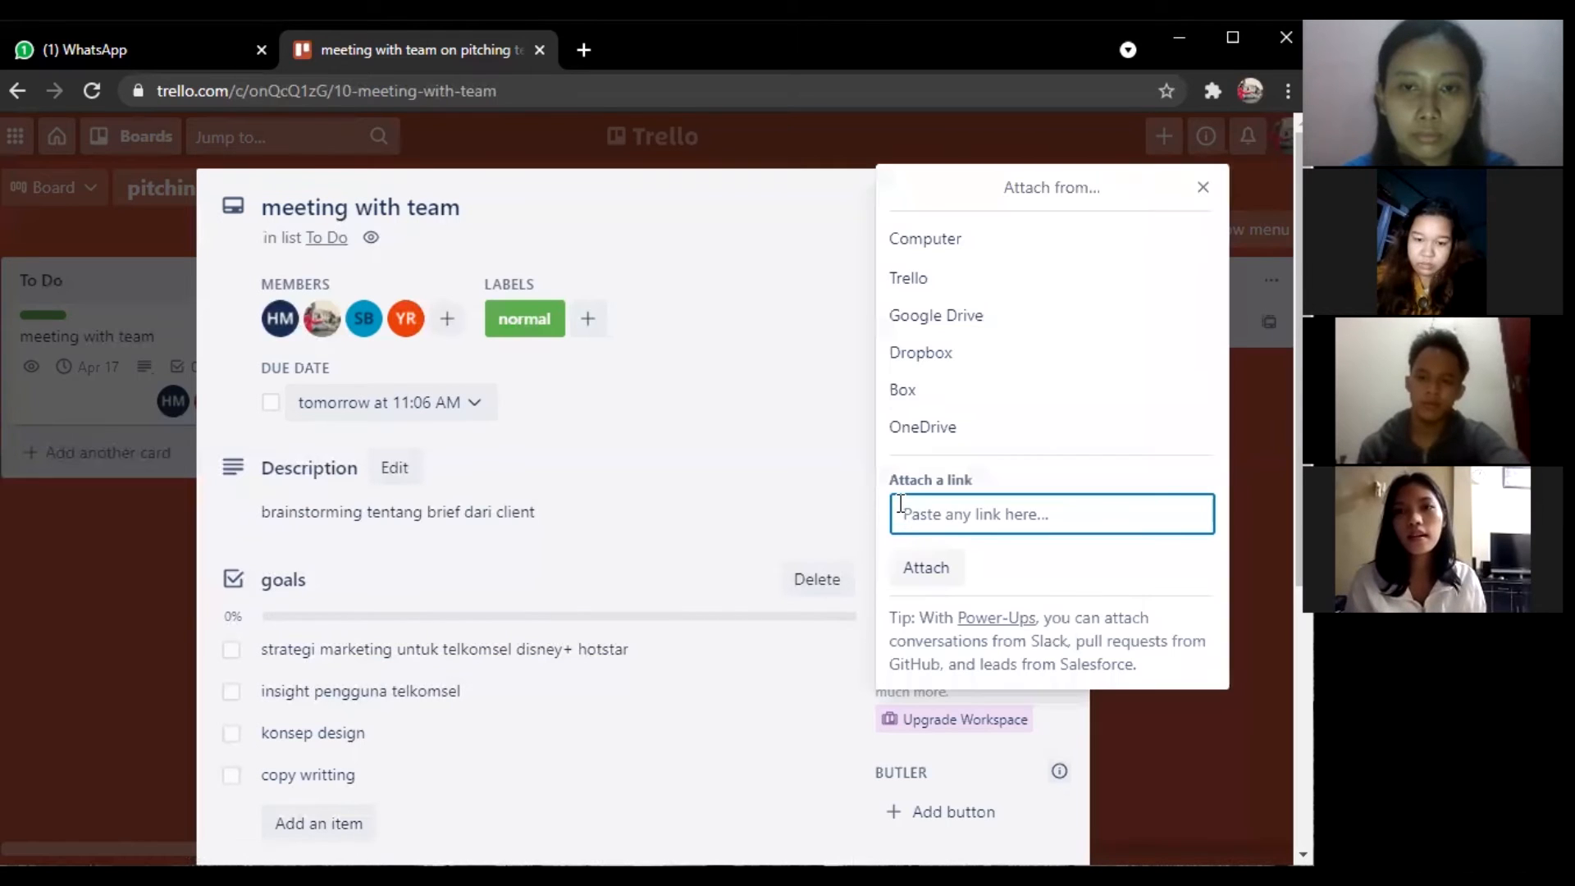
click(943, 244)
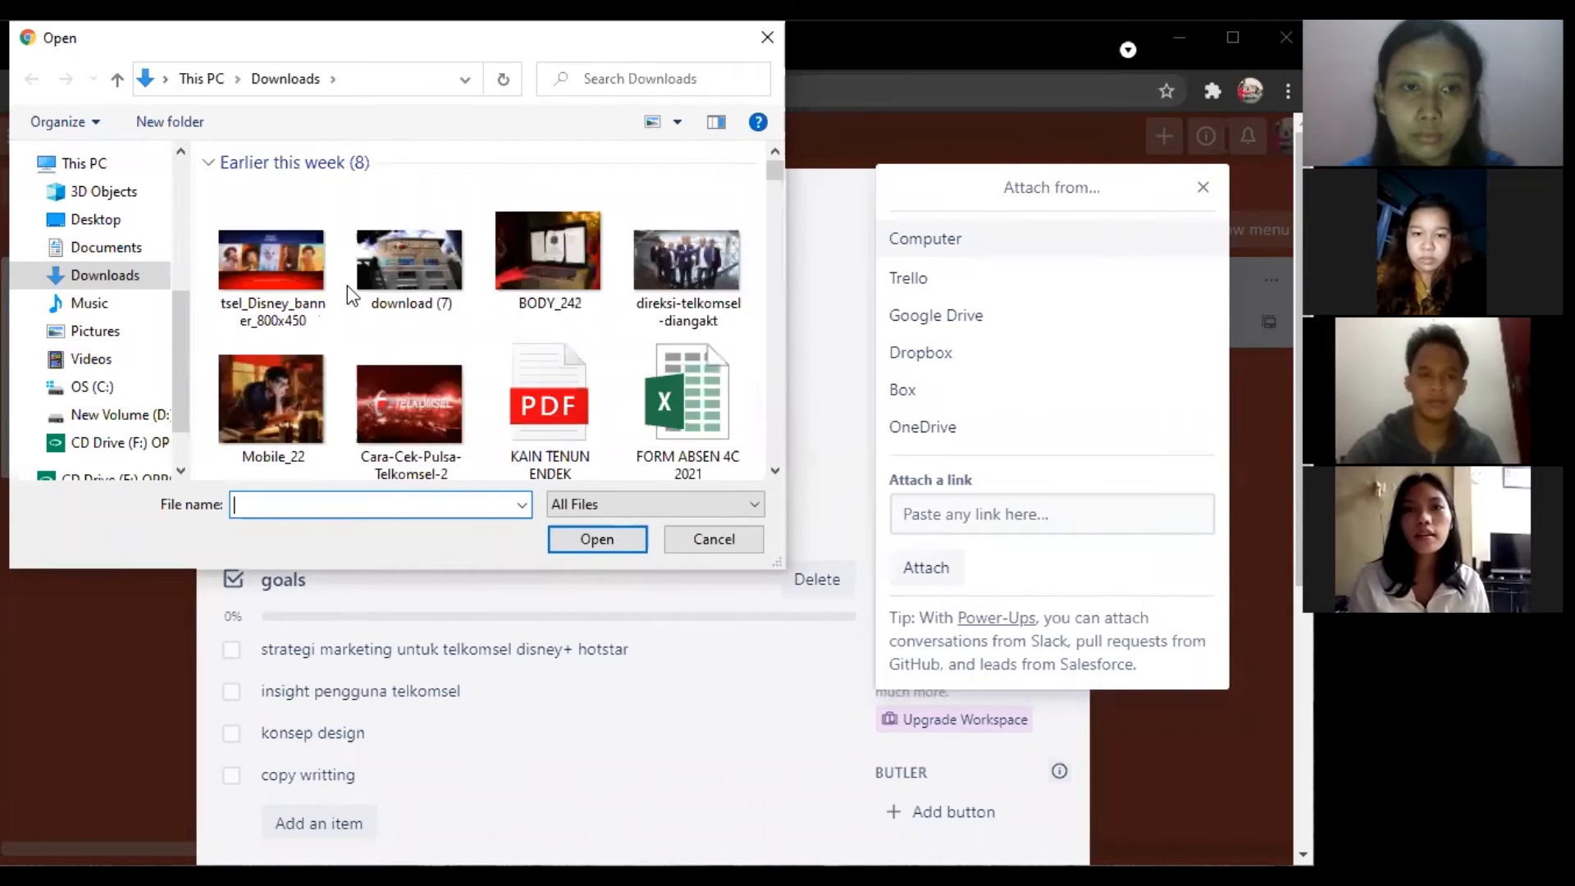
click(301, 281)
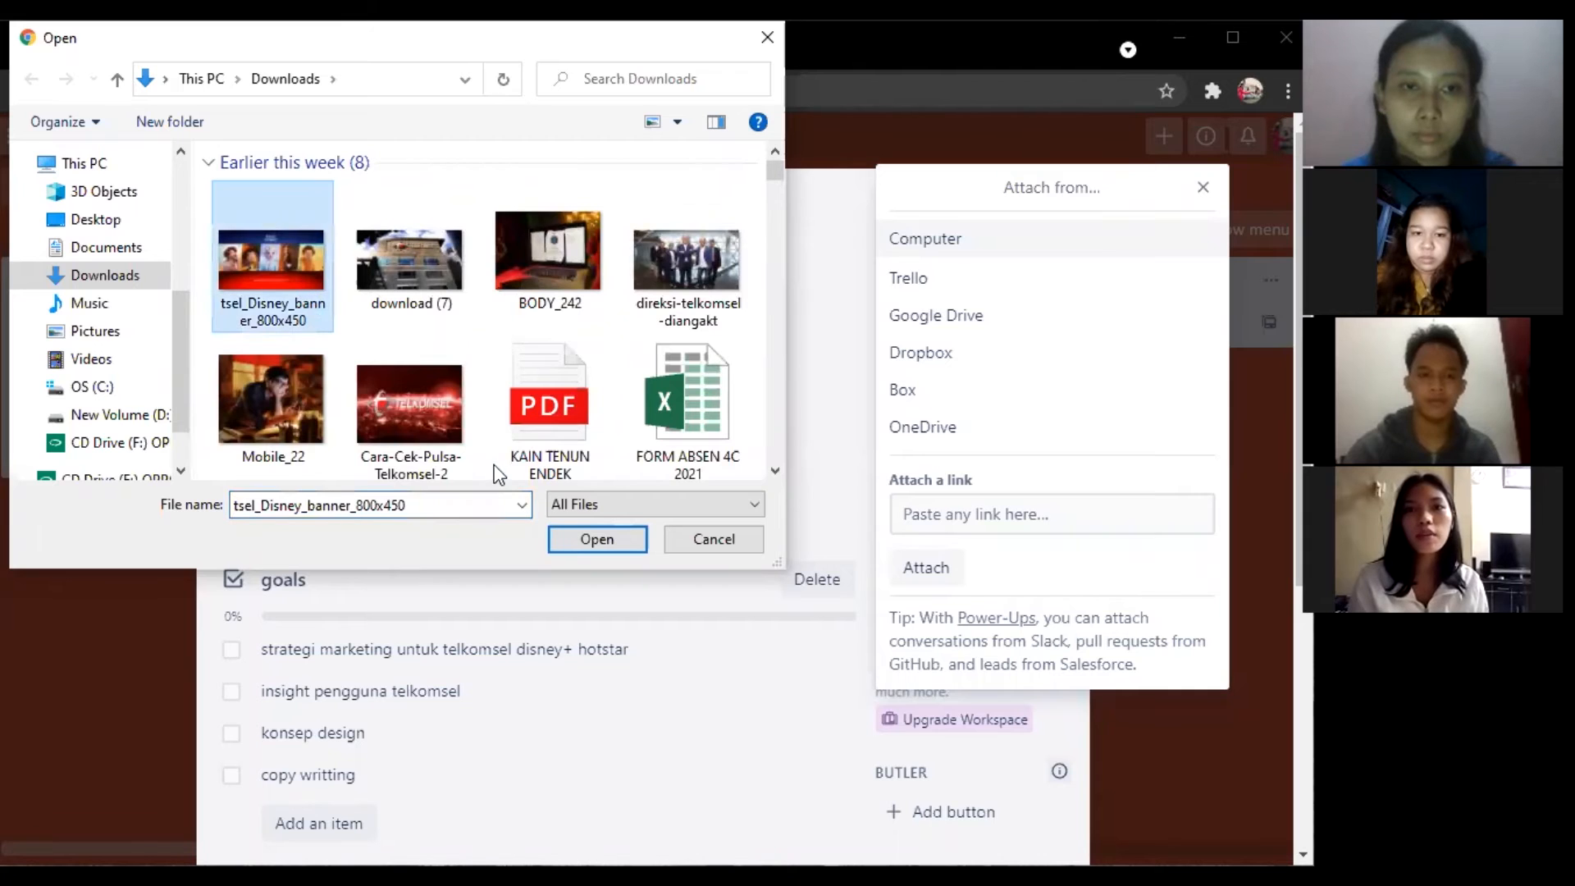
click(627, 545)
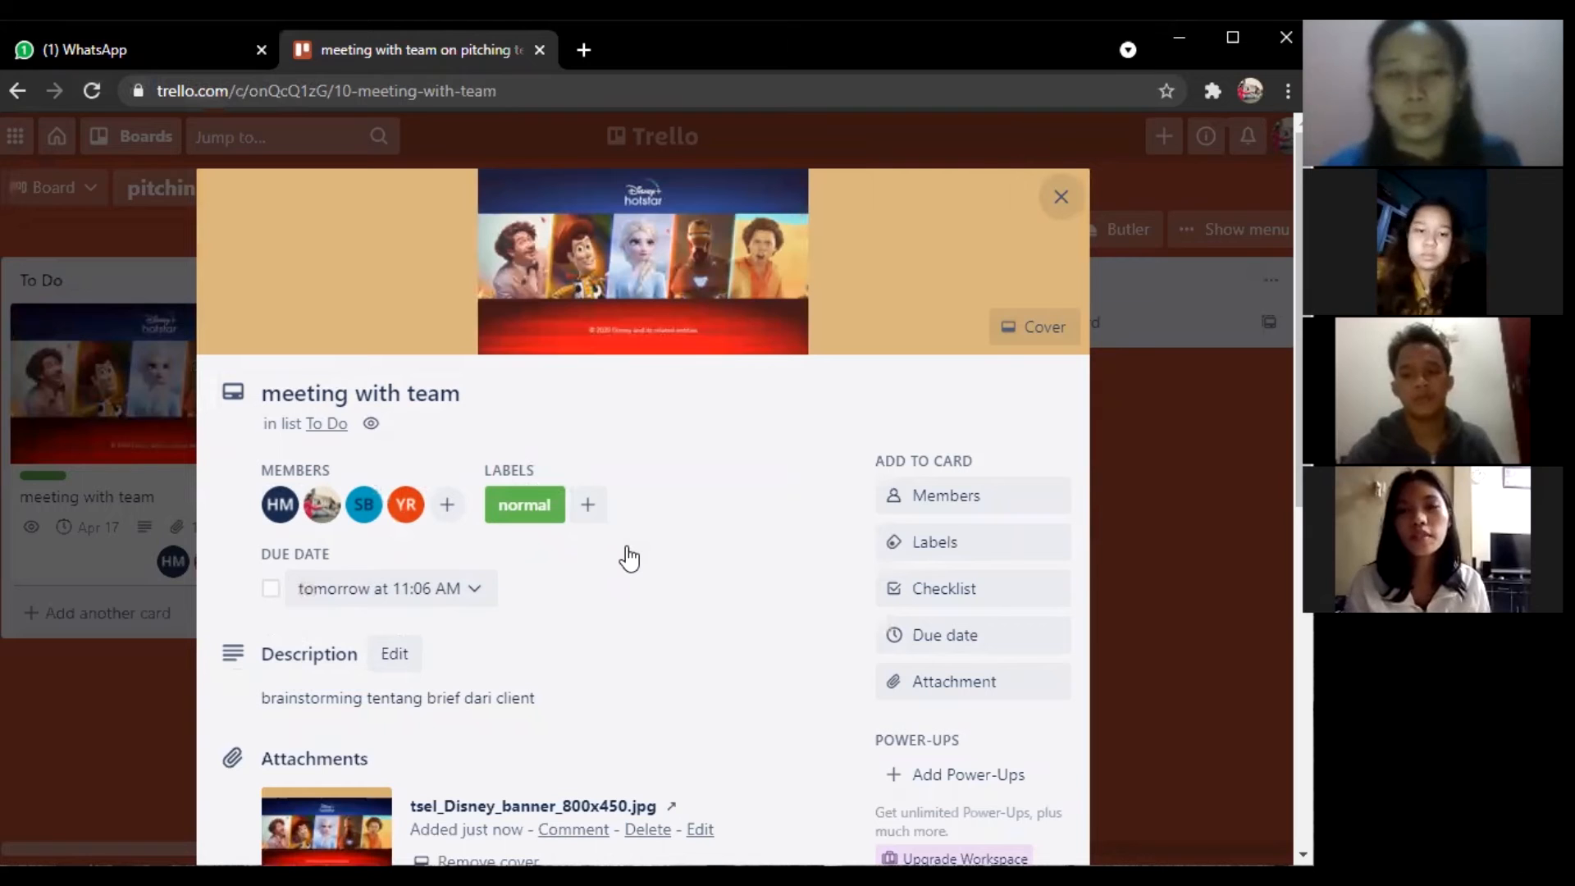
Show the full activity details at the bottom of the card.
scroll(629, 558, down, 1)
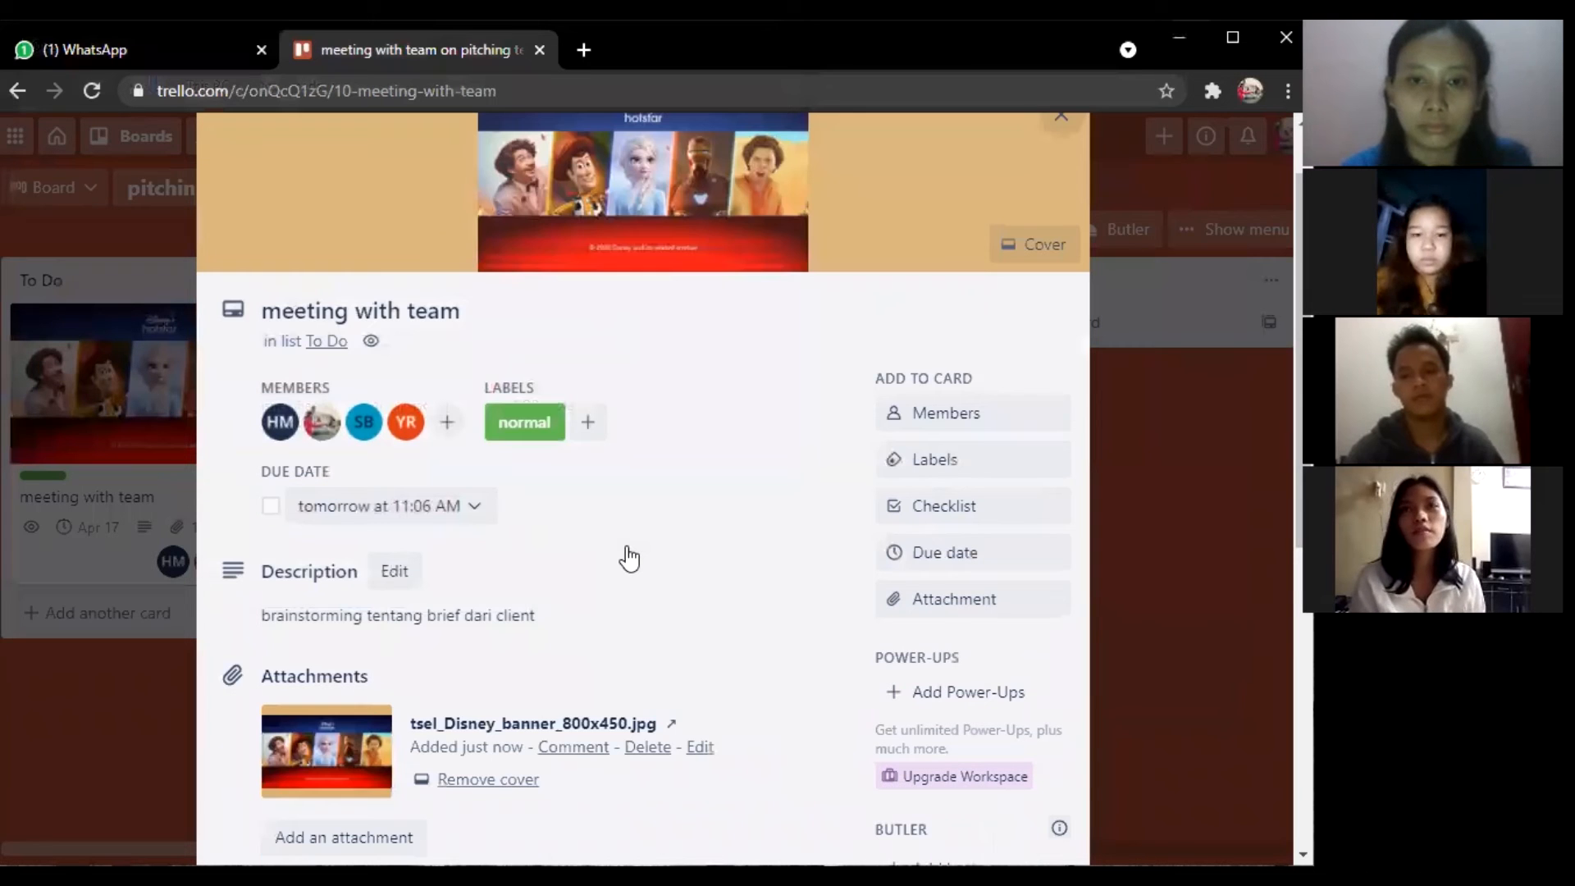
scroll(631, 556, down, 1)
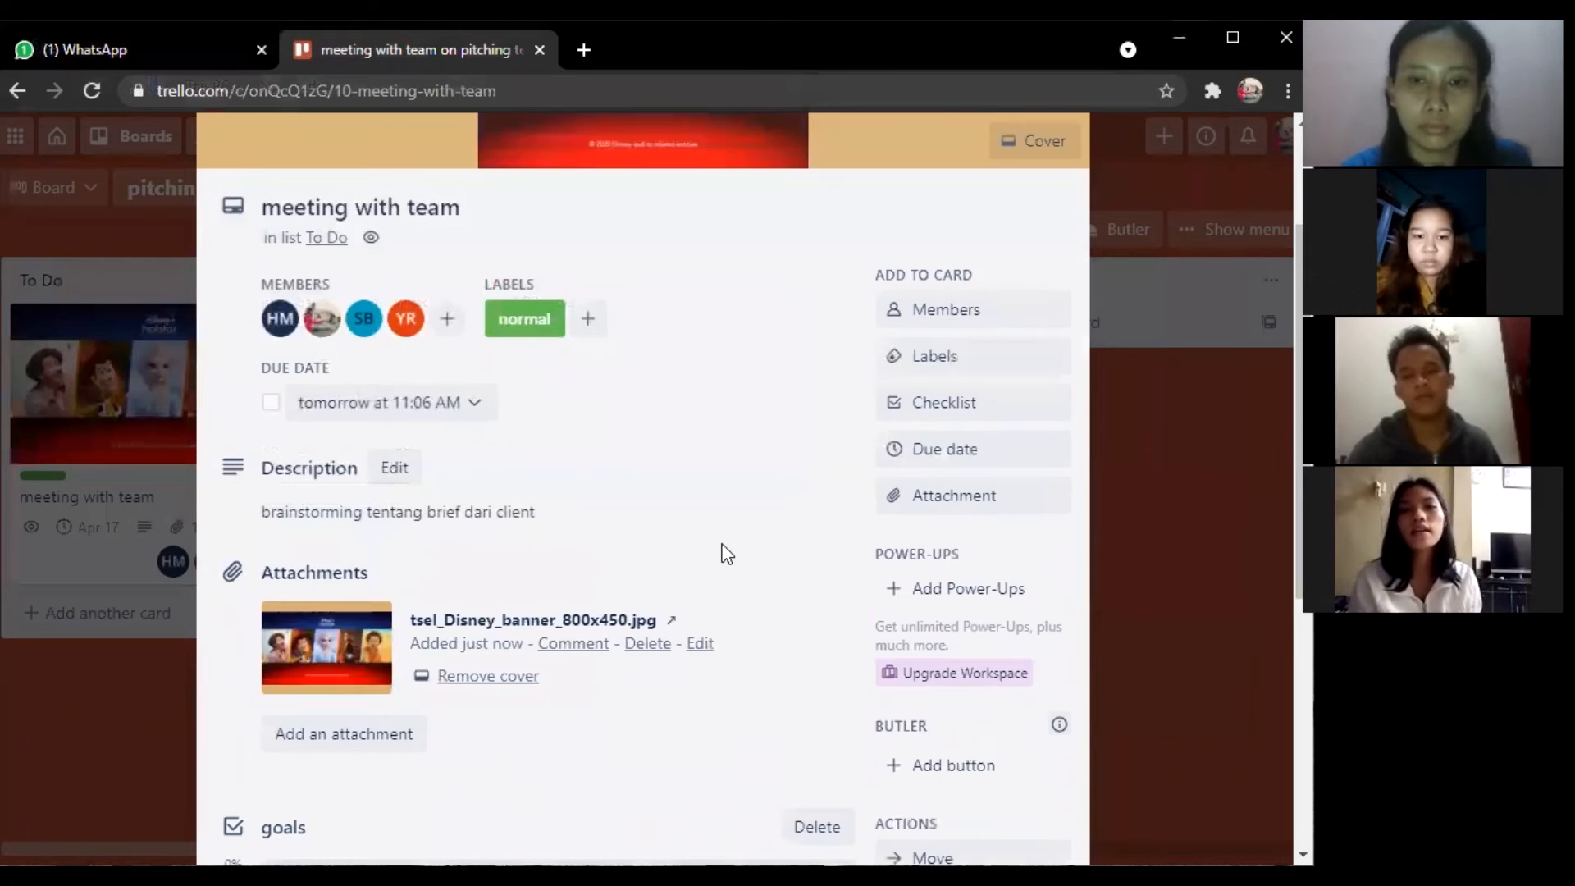
scroll(727, 555, down, 1)
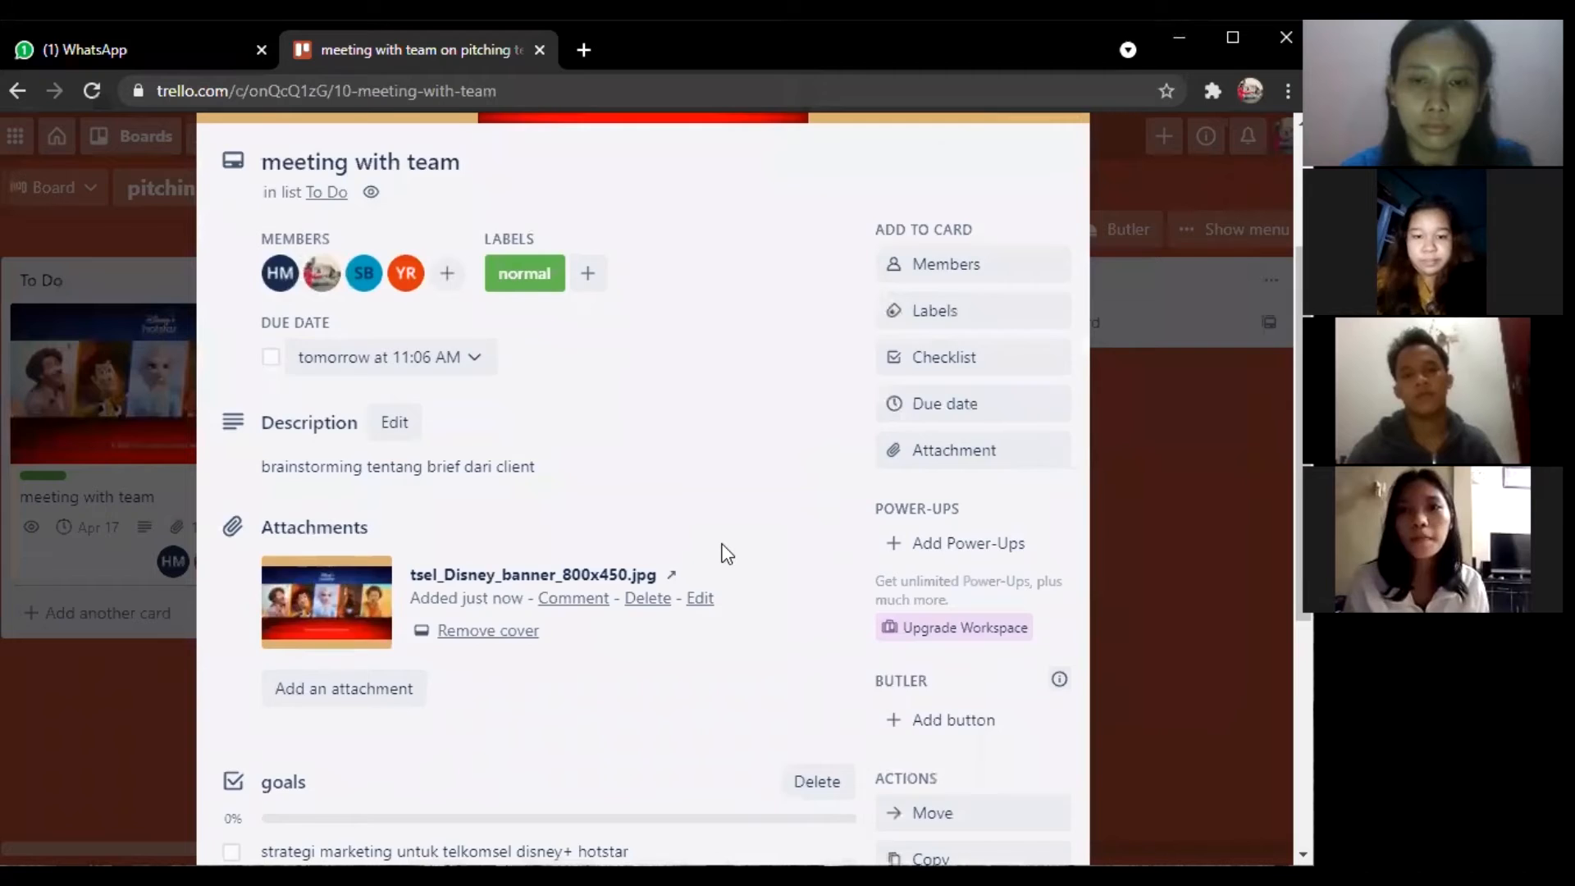
scroll(727, 555, down, 2)
scroll(724, 555, down, 2)
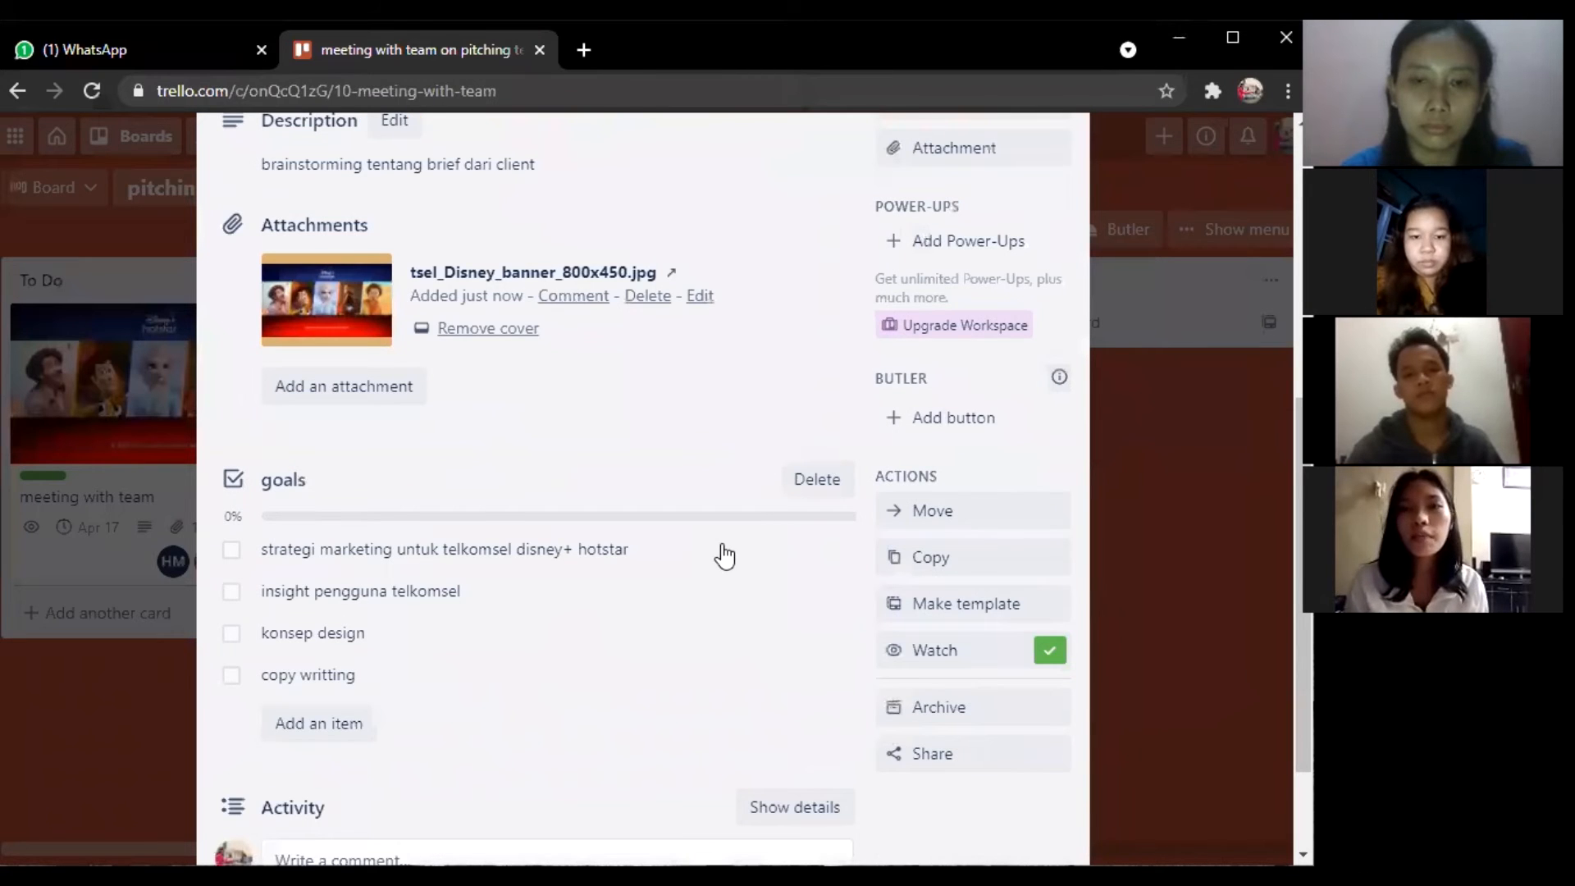
scroll(725, 555, down, 2)
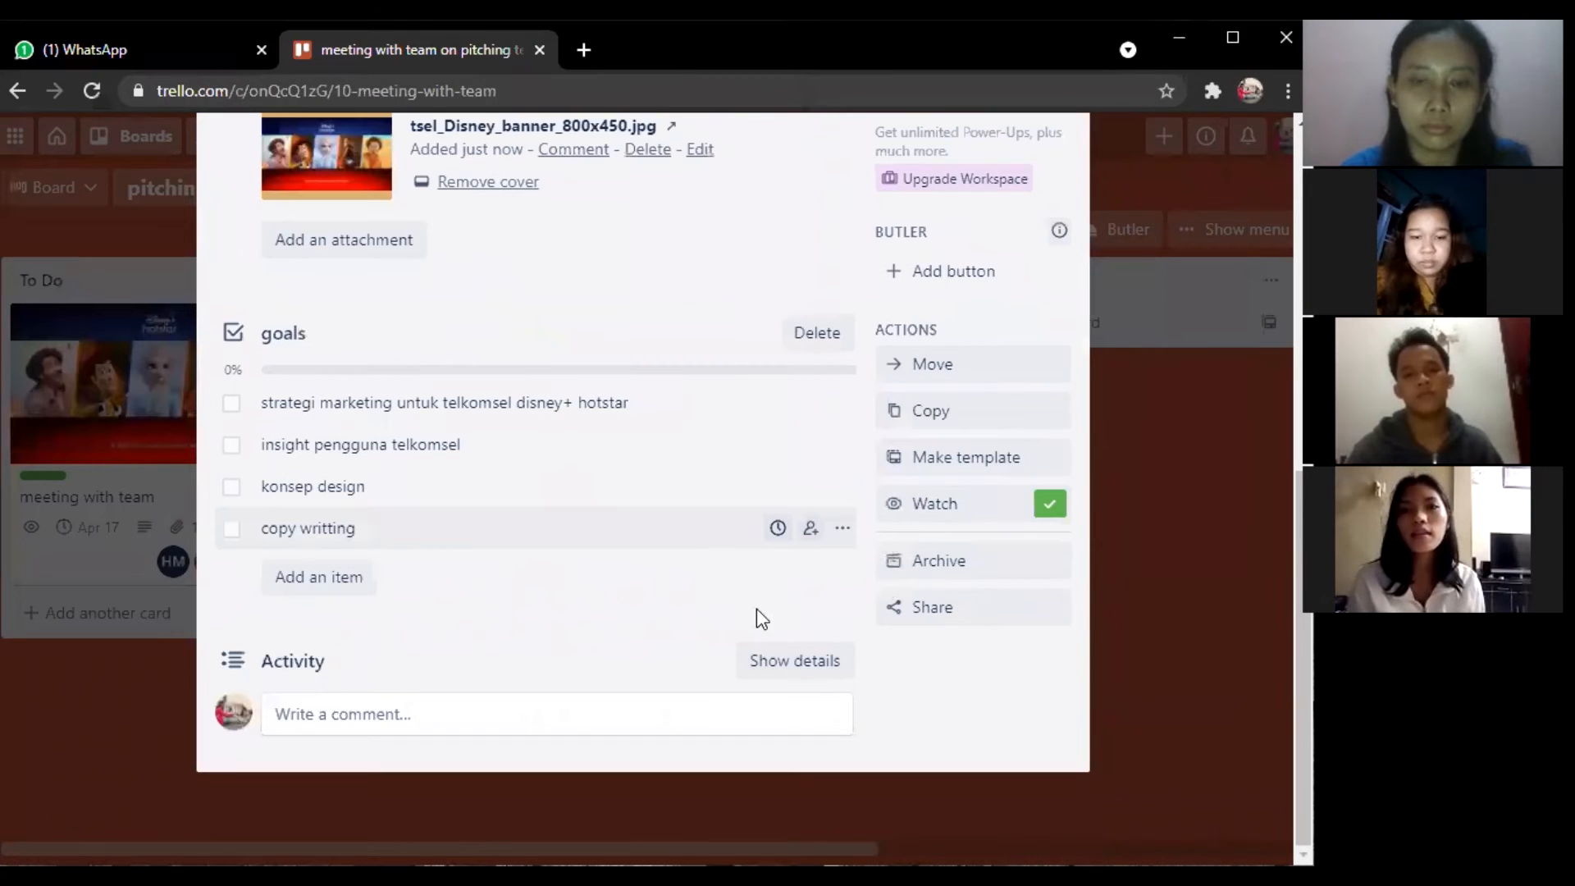
click(794, 665)
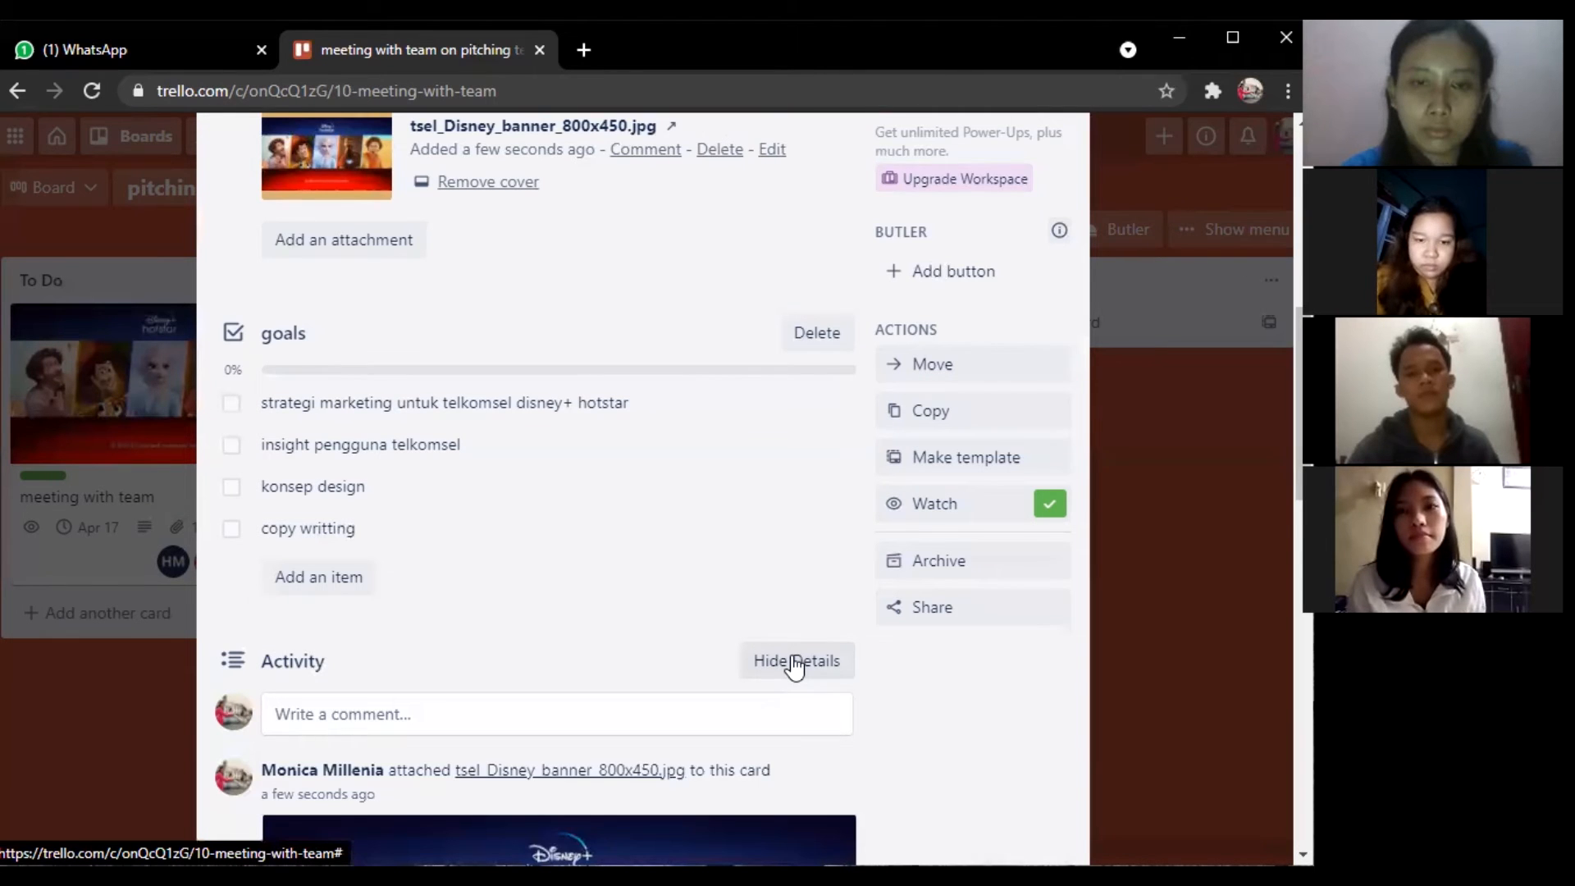
Hide the activity details again and turn off Watch for the card.
scroll(795, 667, down, 2)
scroll(794, 667, down, 4)
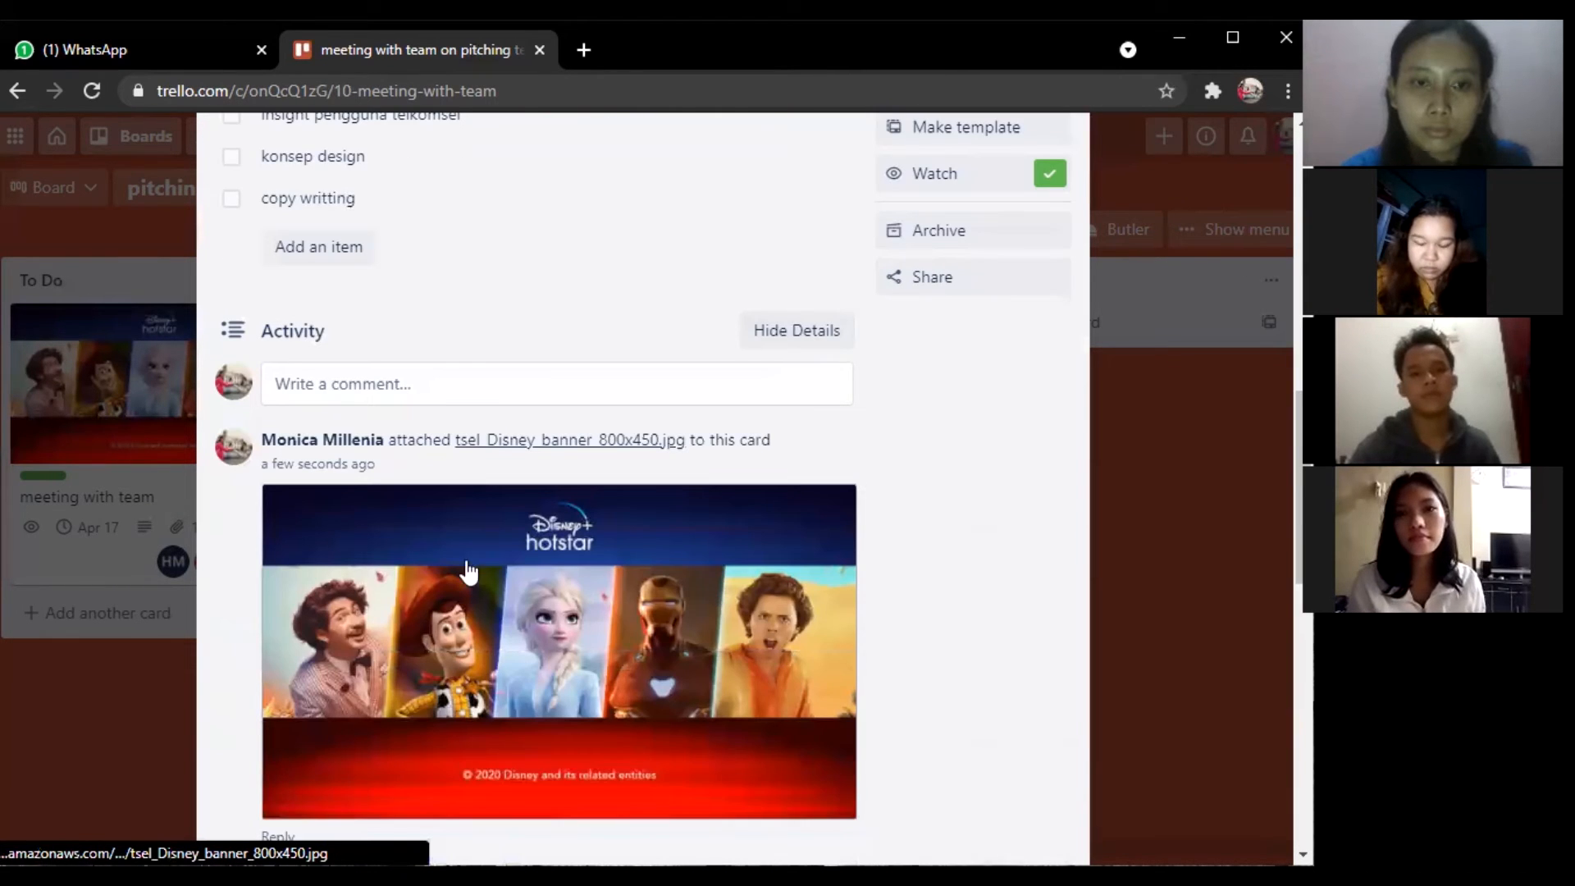
scroll(472, 574, down, 2)
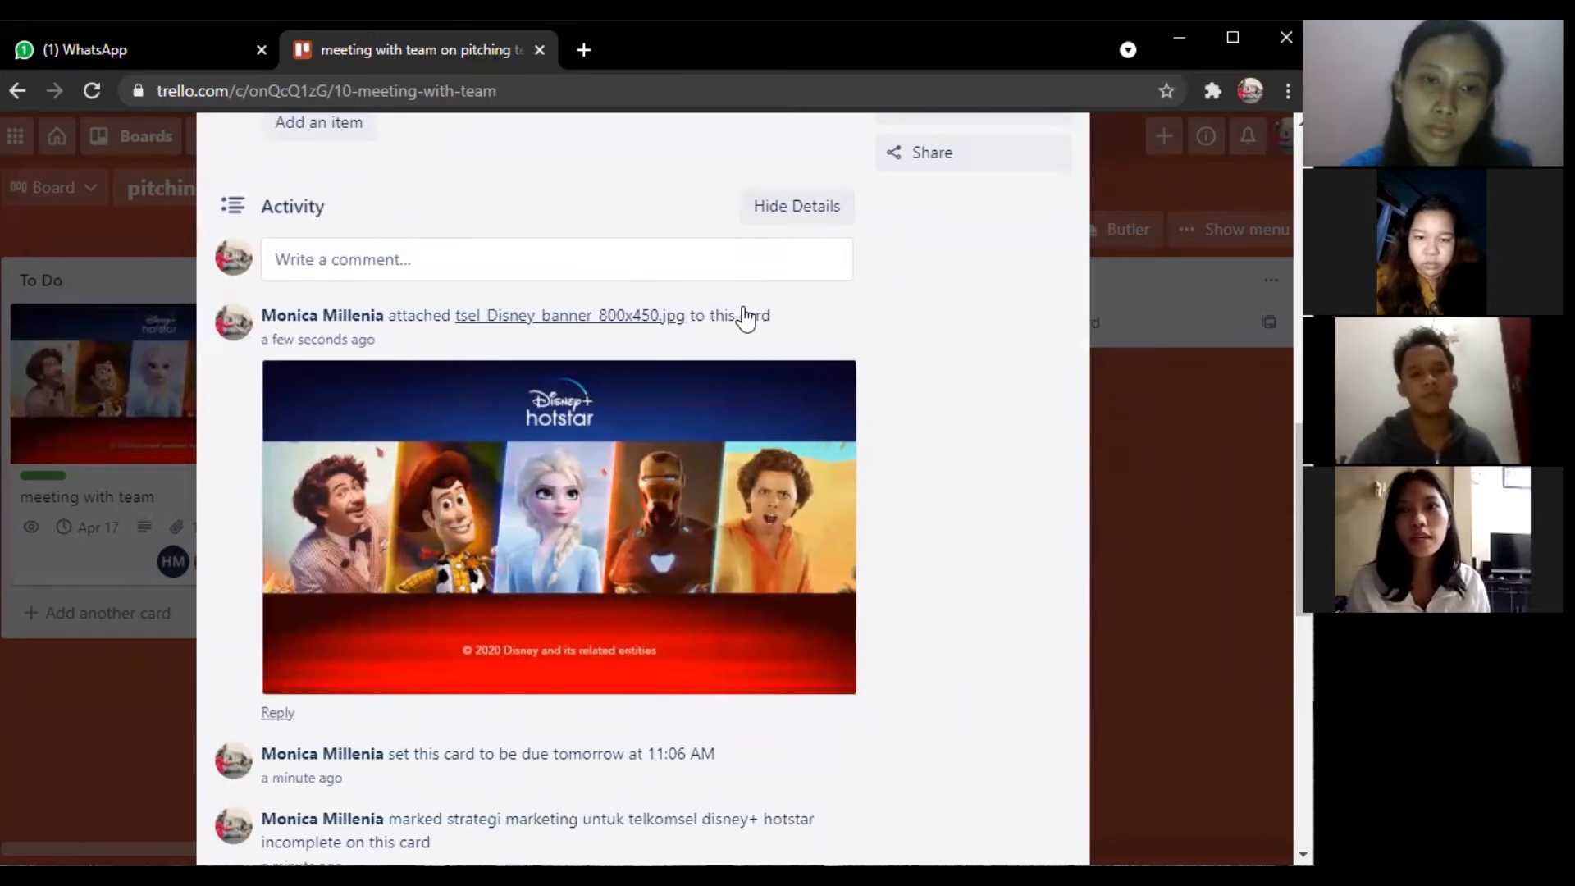
scroll(745, 312, down, 3)
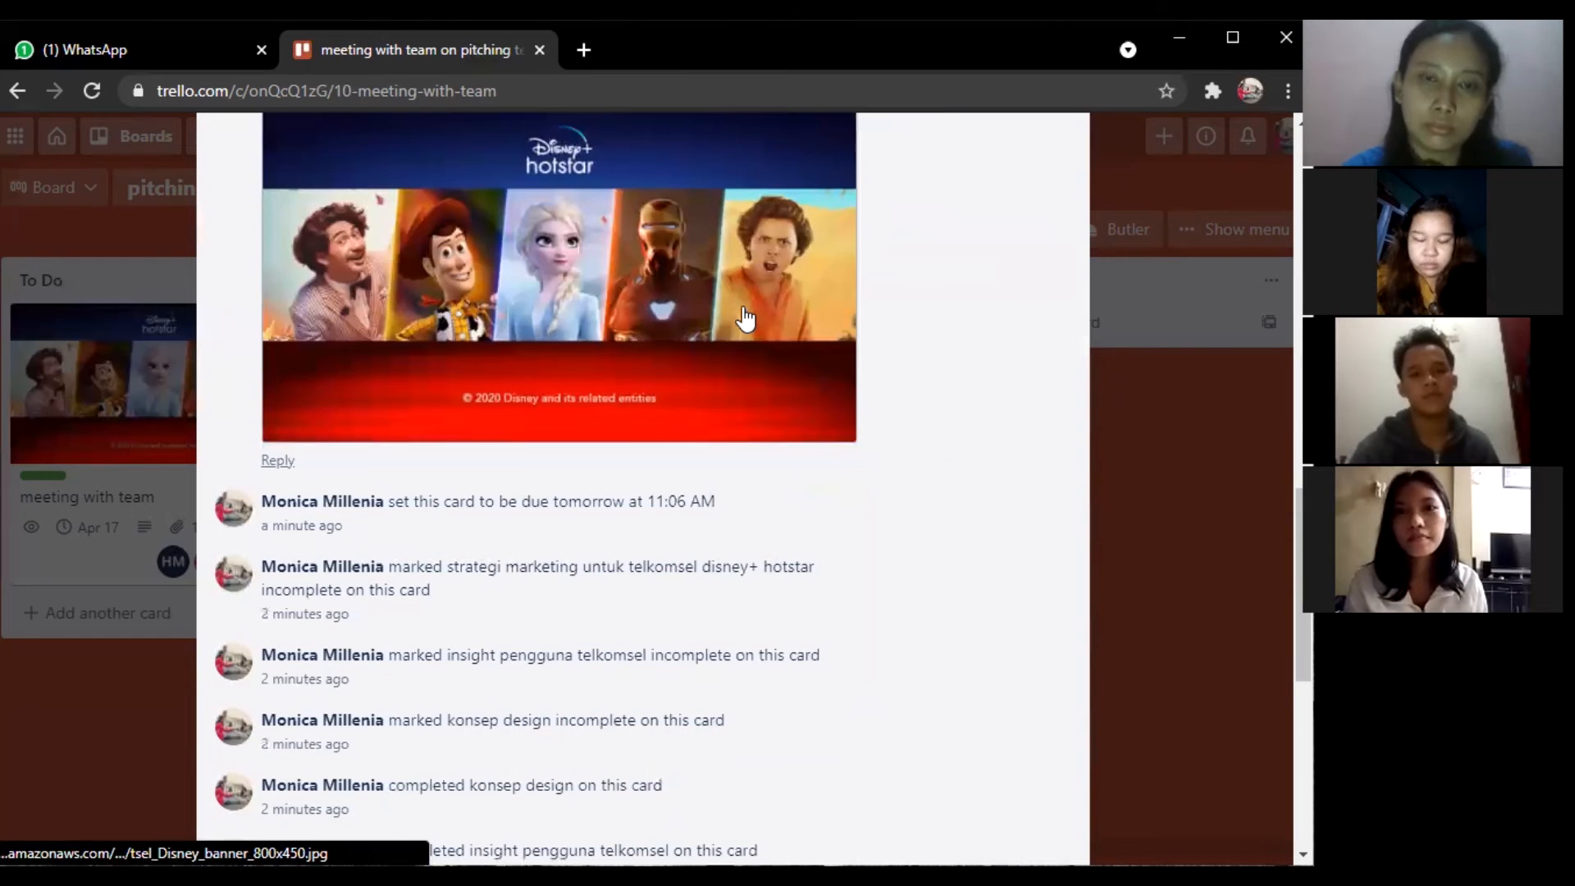
scroll(745, 318, up, 3)
scroll(745, 316, up, 3)
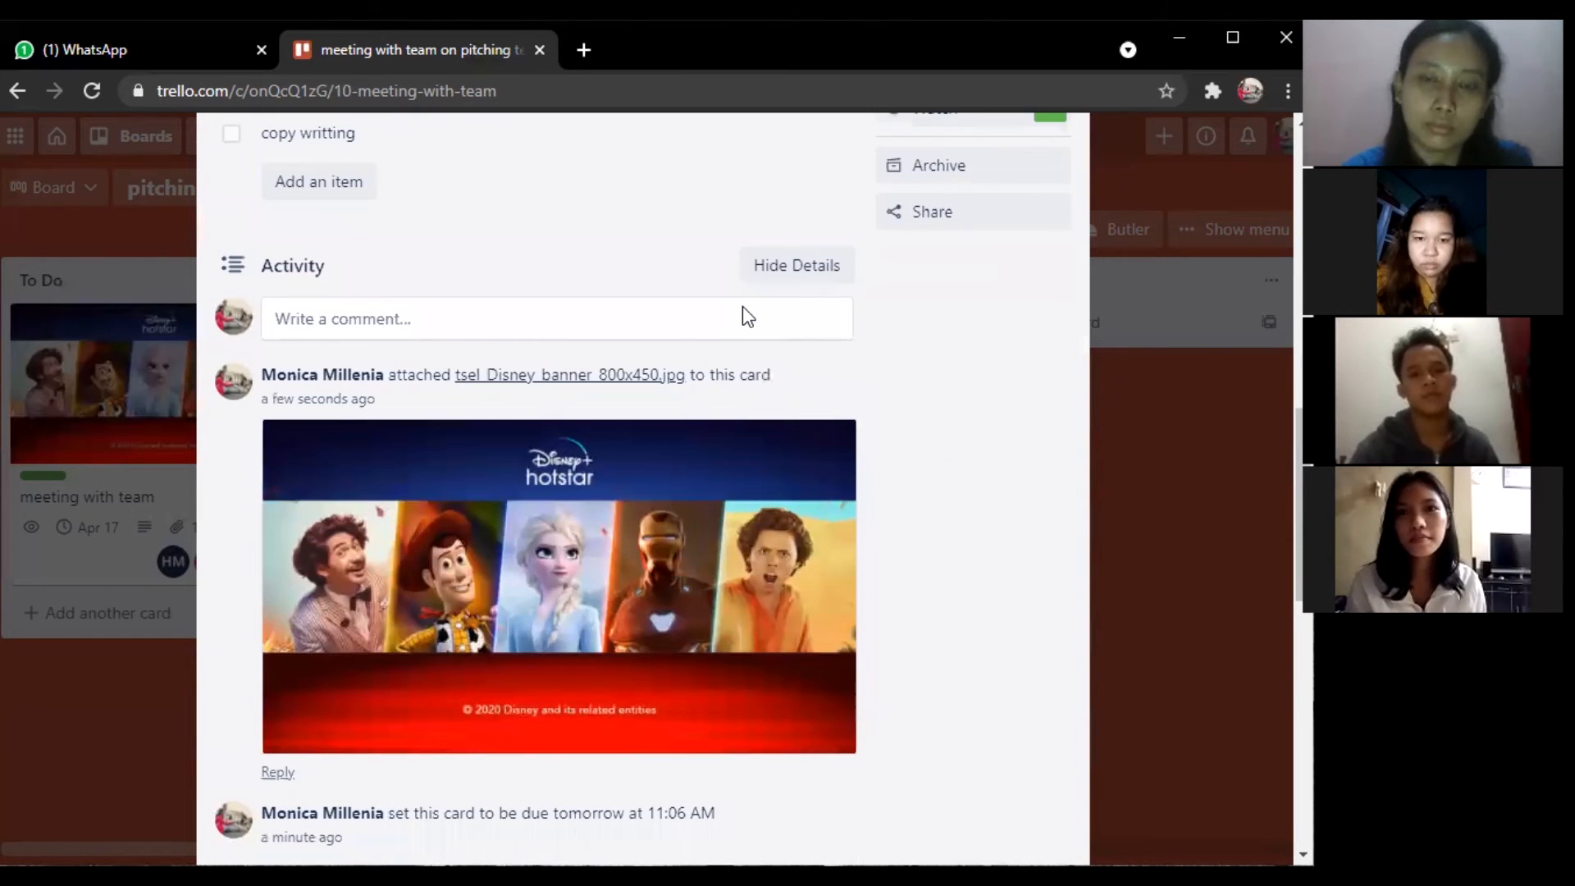
scroll(745, 320, up, 1)
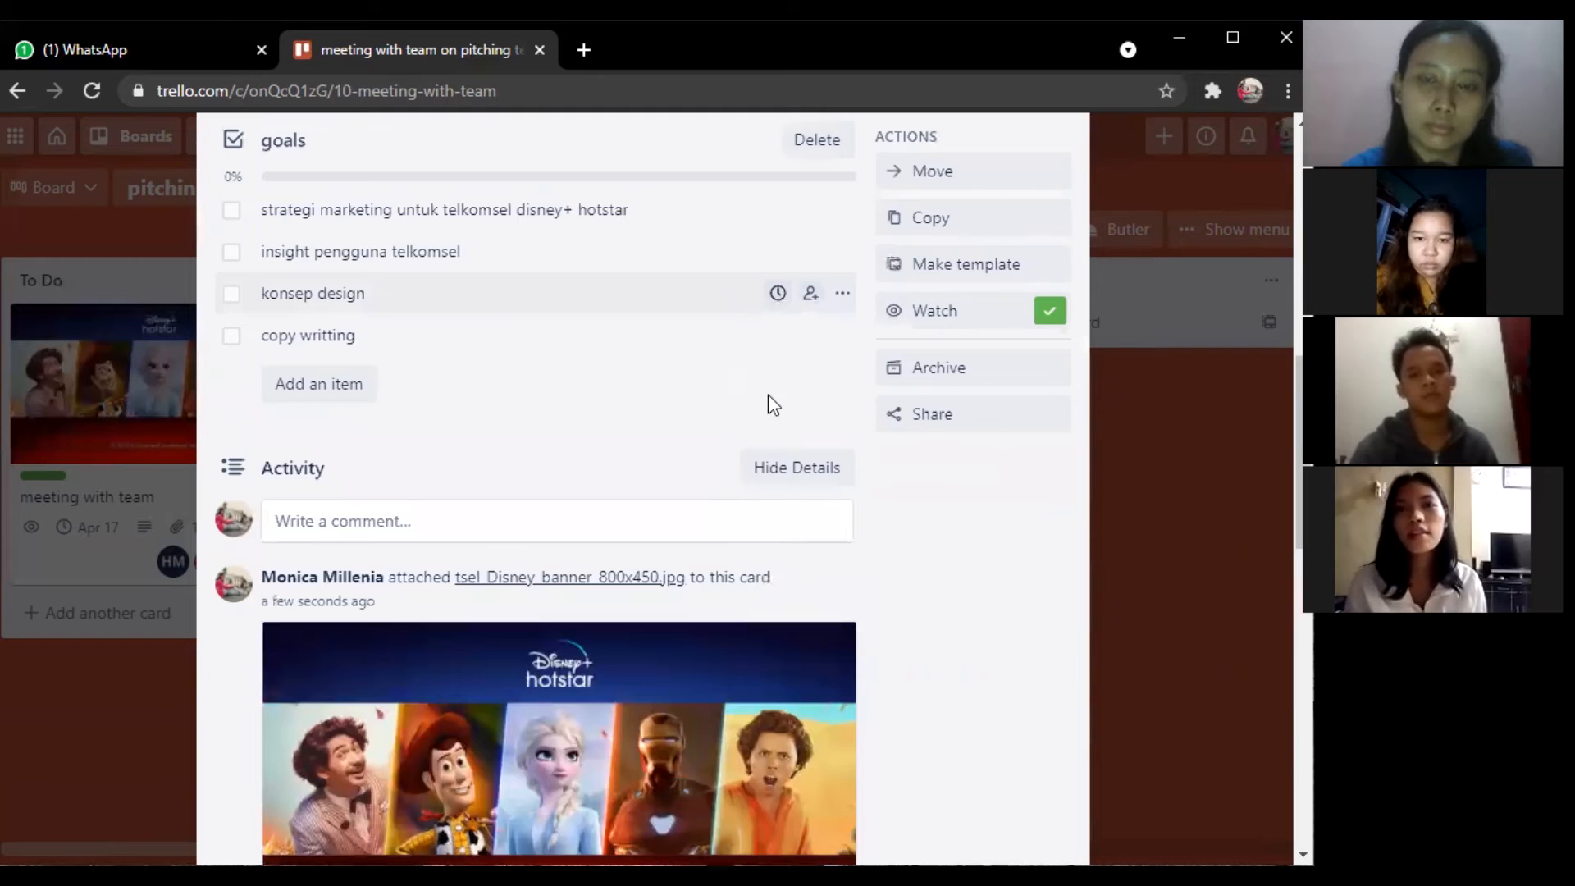
click(792, 470)
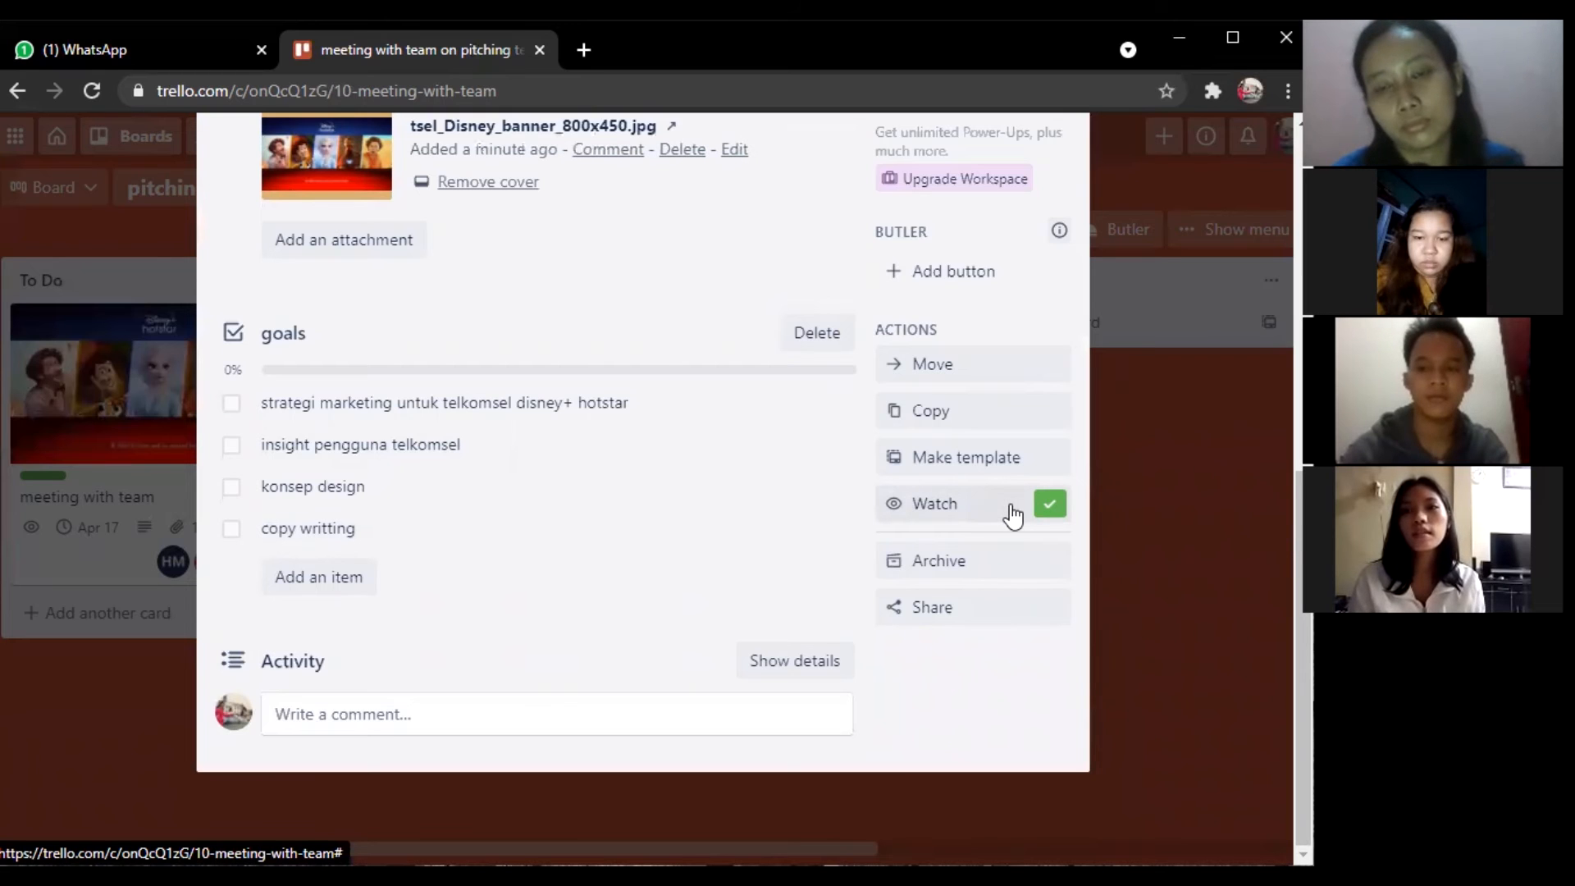
click(969, 514)
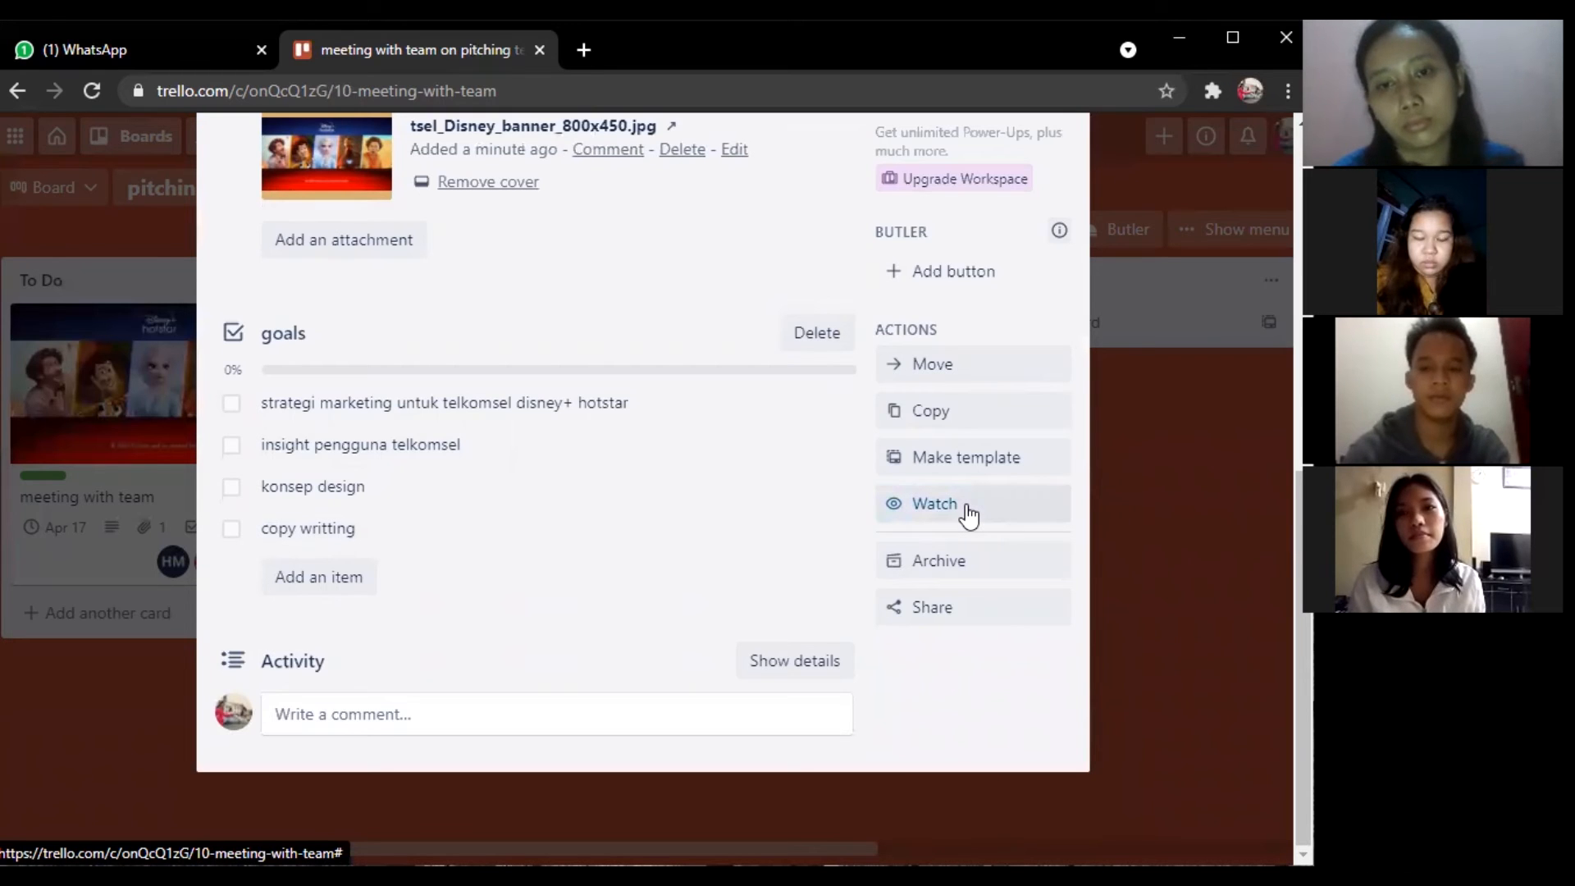
scroll(890, 384, up, 8)
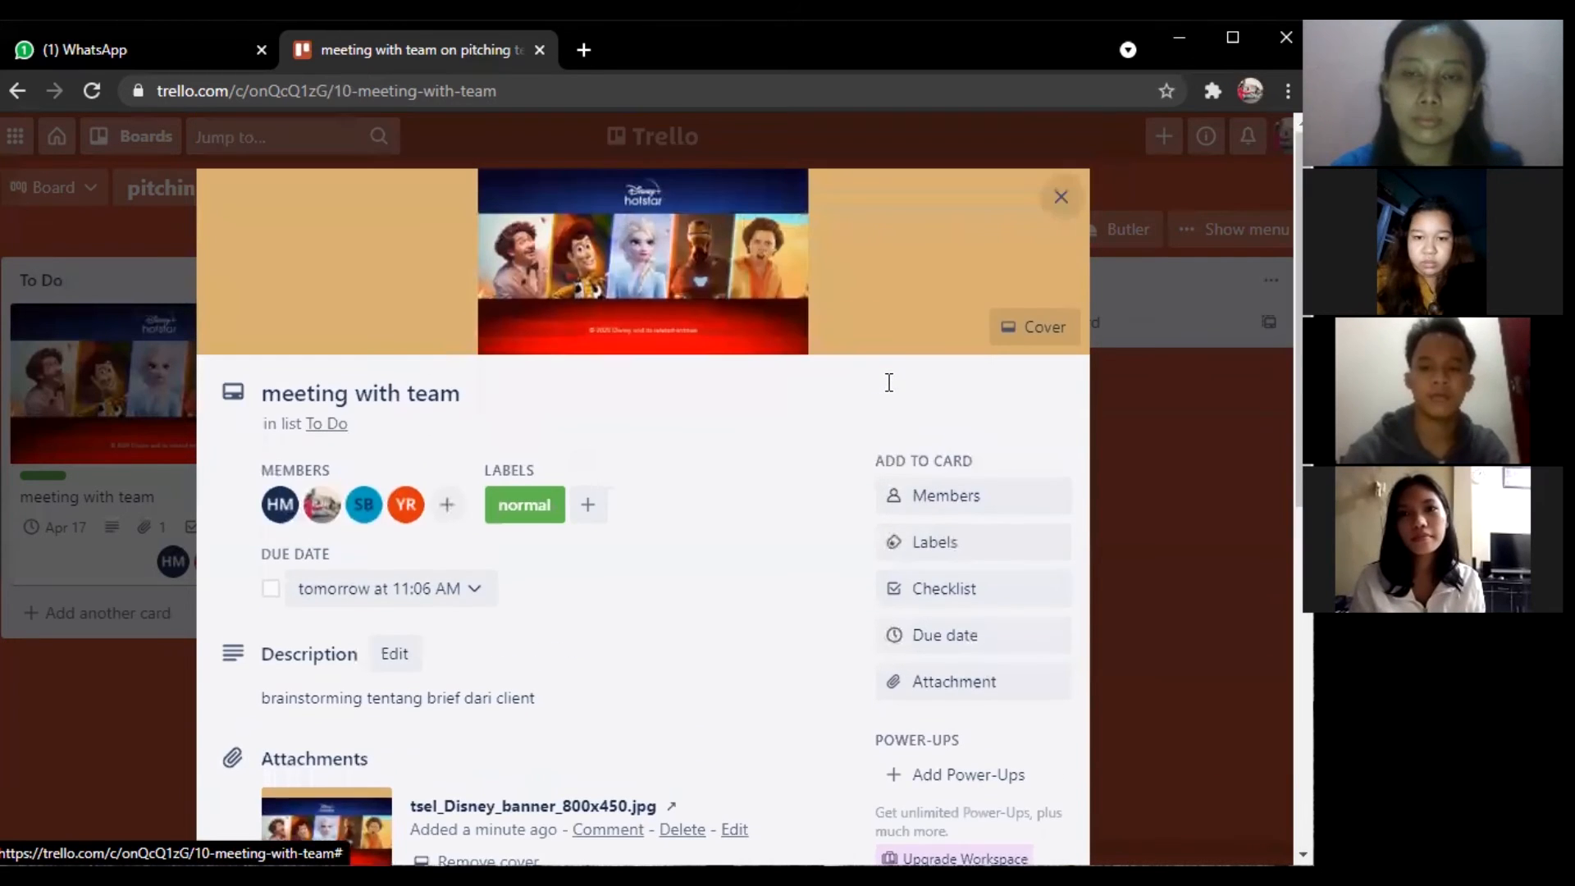
Back on the board, move proposal, Konsep Design and the other Doing cards into To Do.
click(1063, 197)
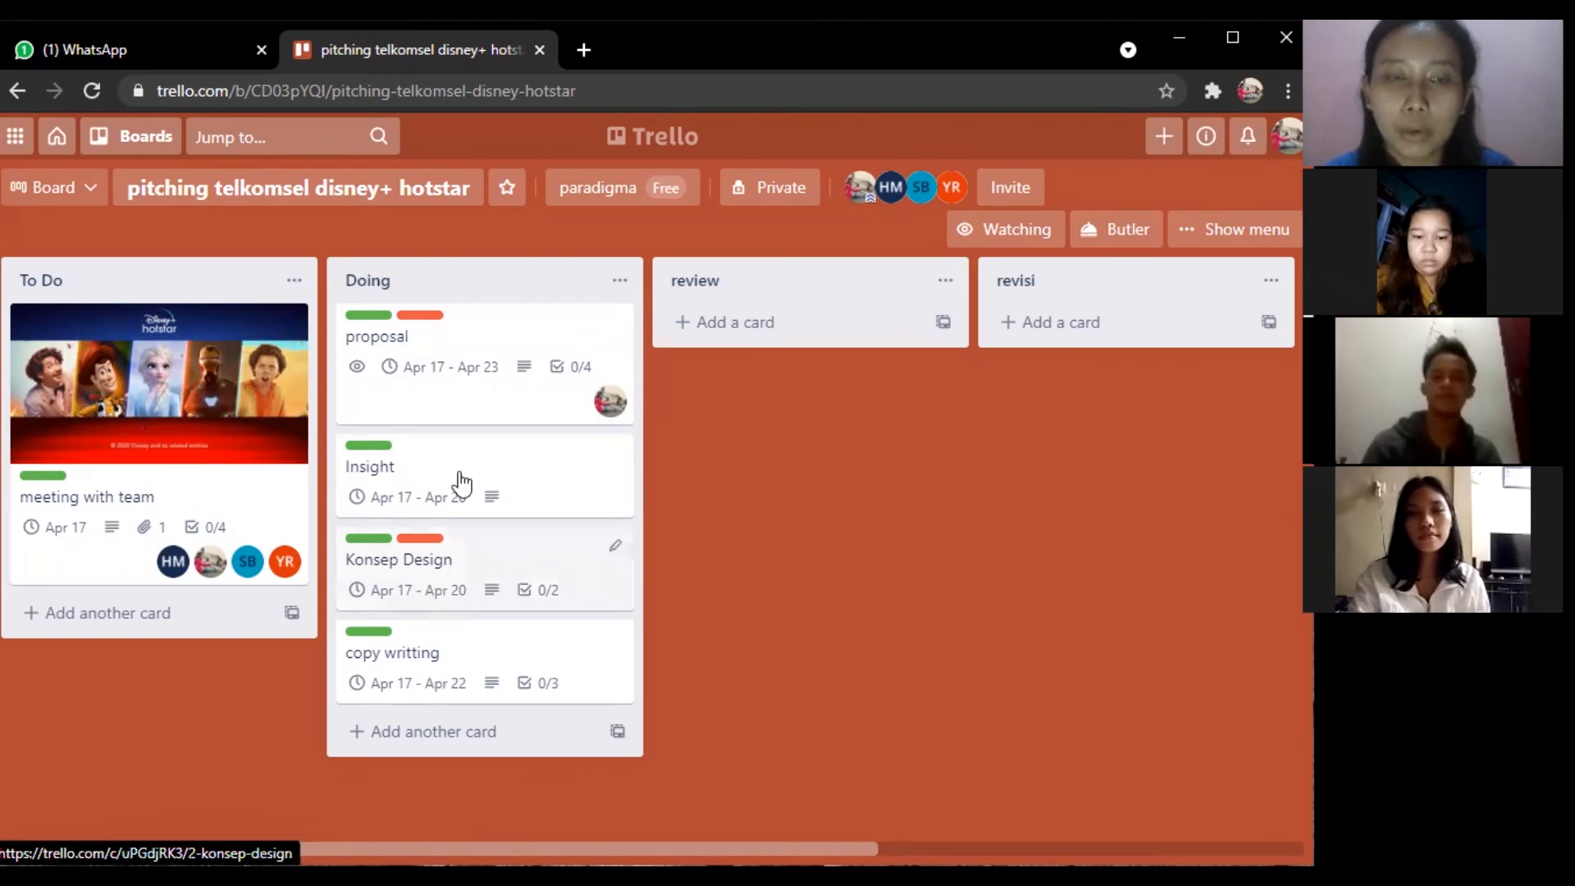
drag(519, 326, 168, 696)
drag(492, 344, 134, 662)
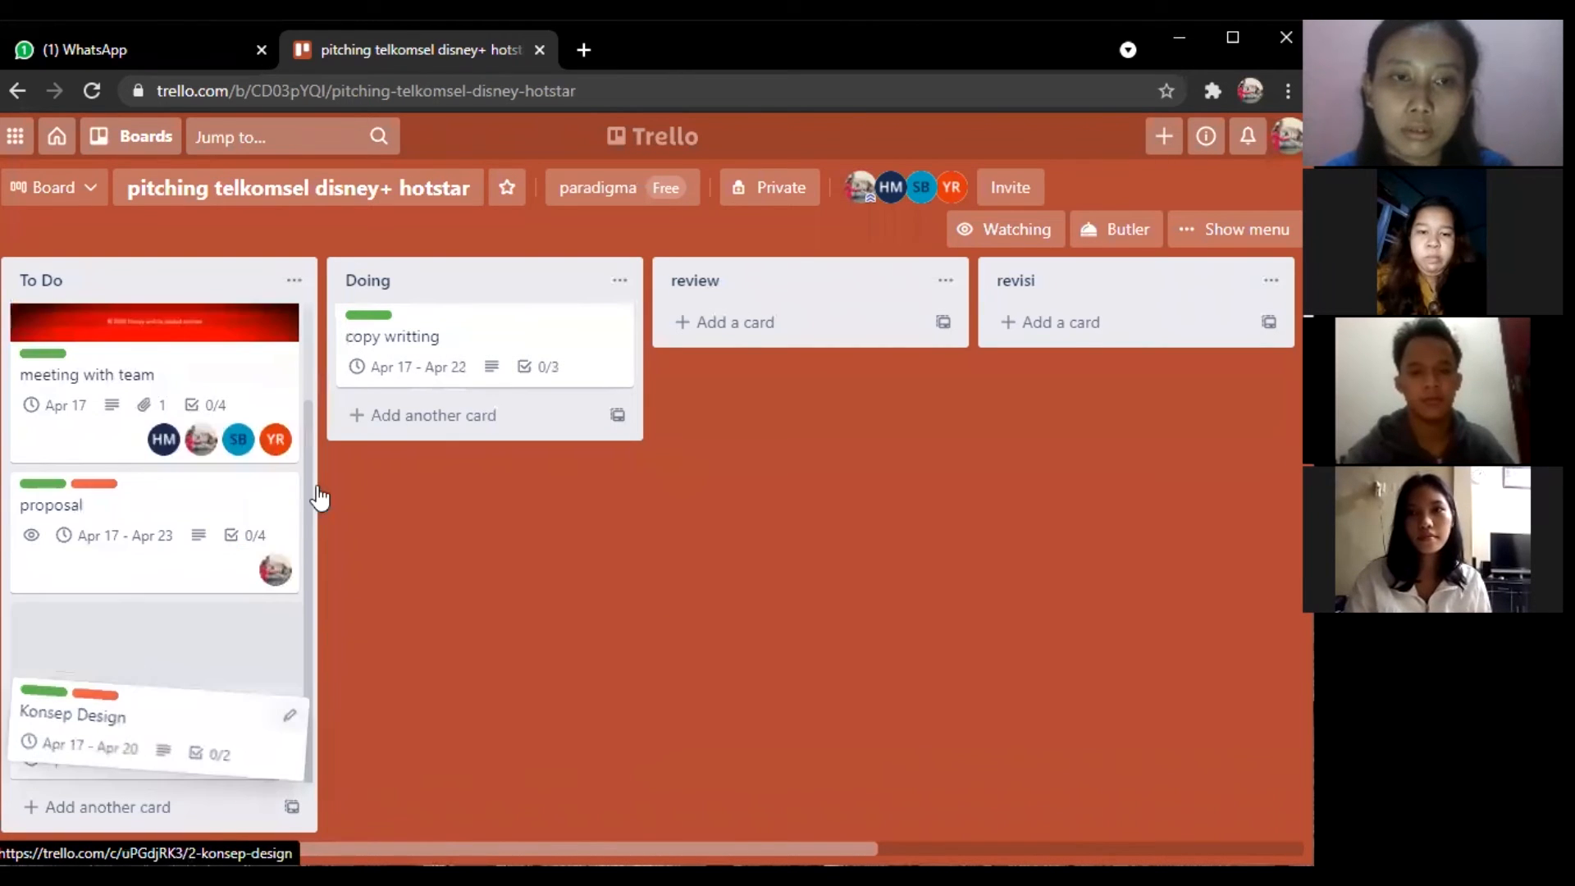
drag(182, 710, 127, 624)
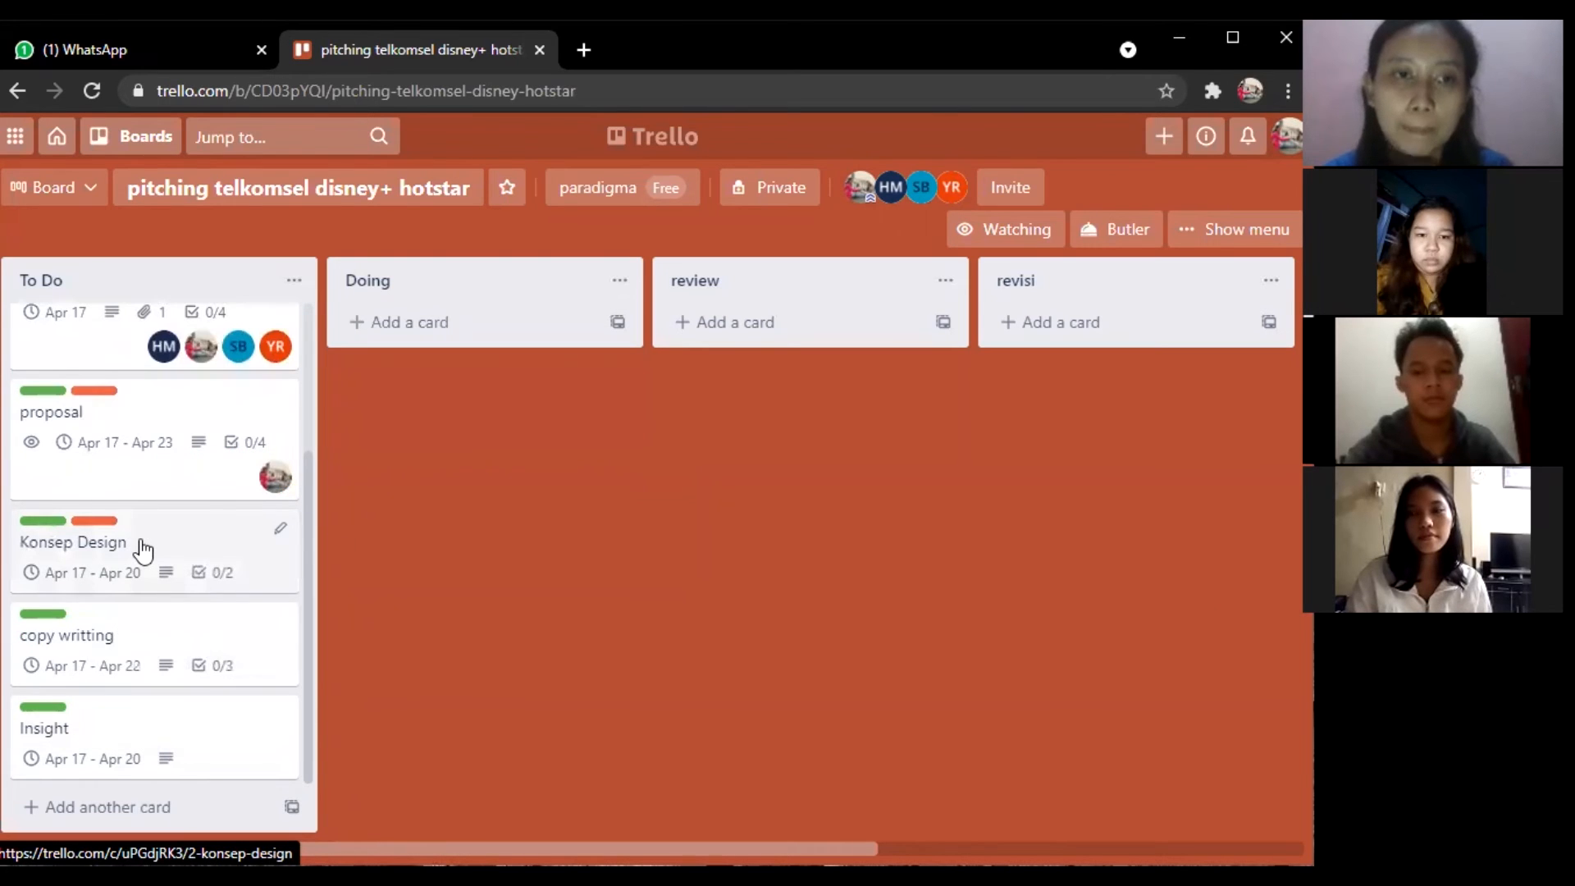
Move the meeting with team card into Doing, then on into Done.
scroll(144, 552, up, 2)
scroll(143, 551, up, 1)
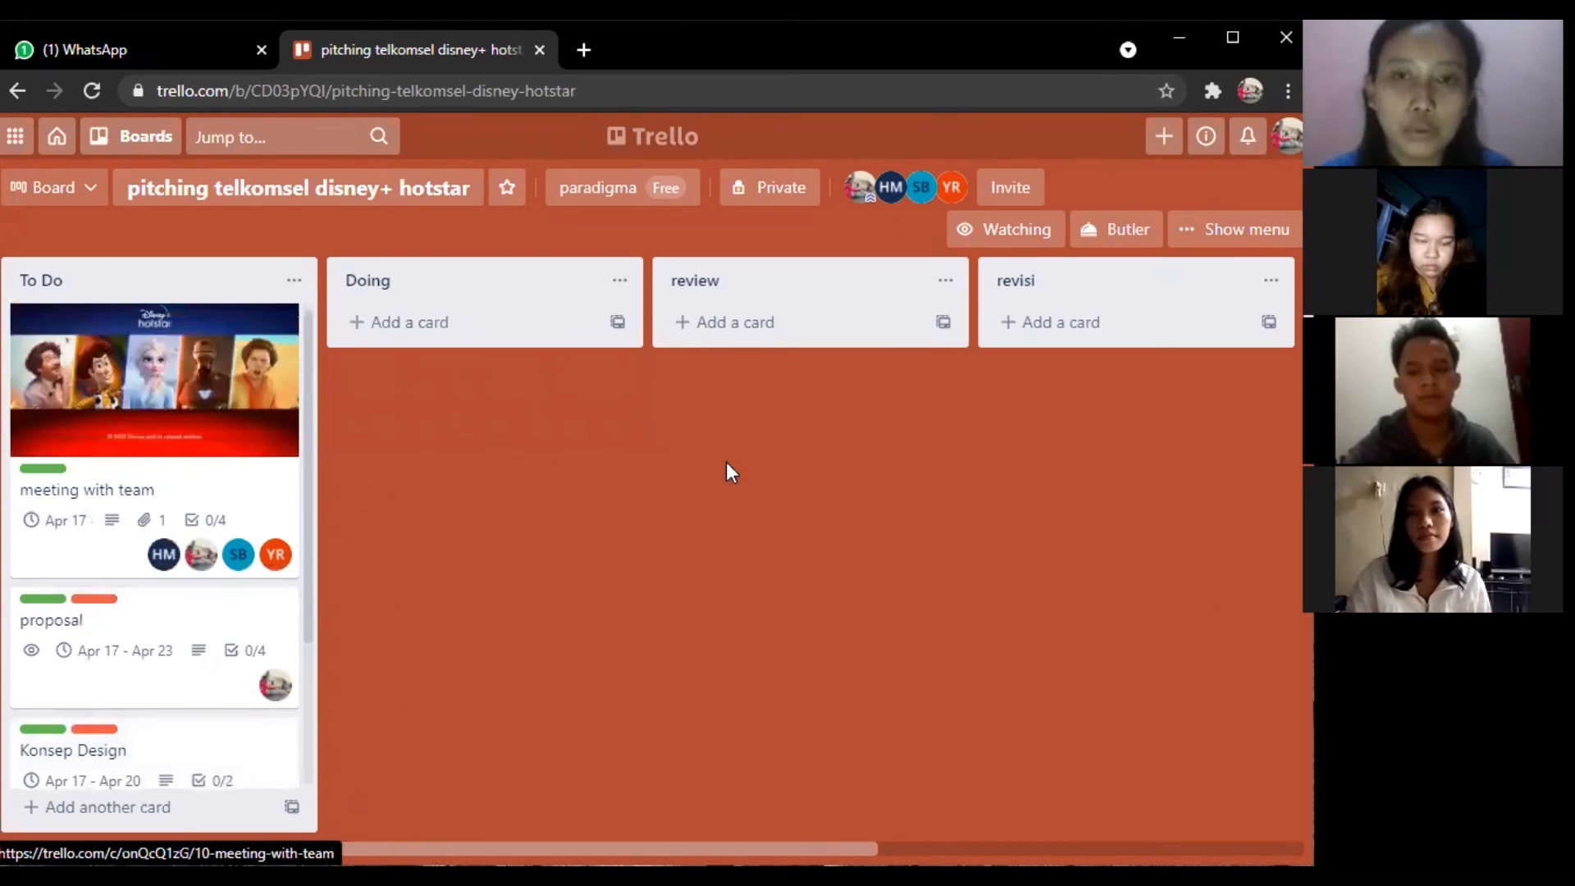
scroll(608, 461, right, 2)
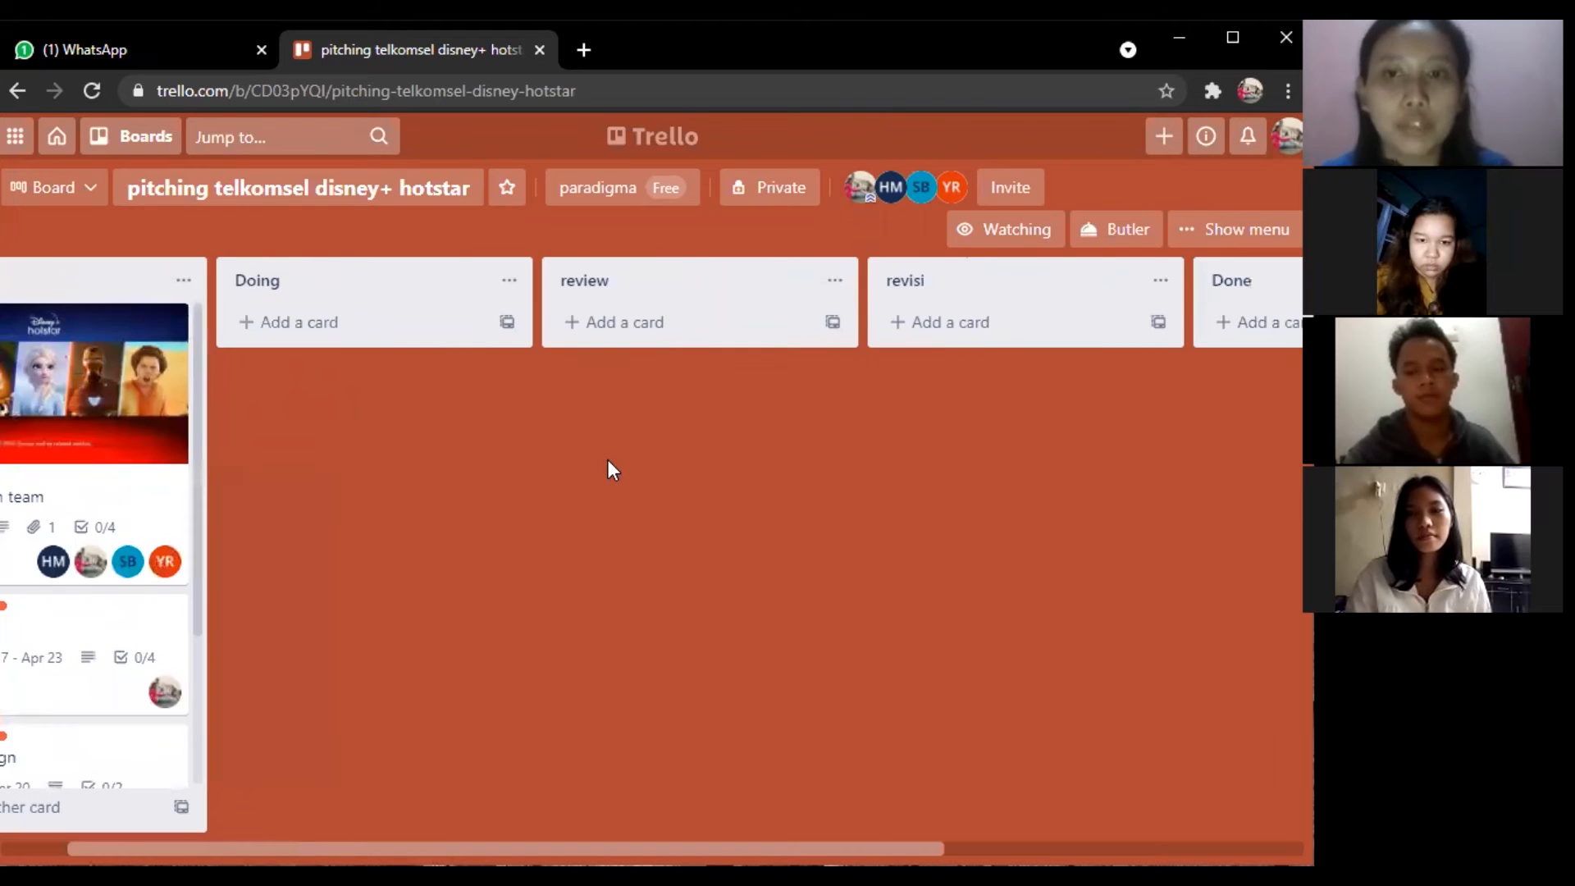
scroll(608, 469, right, 1)
scroll(608, 470, left, 2)
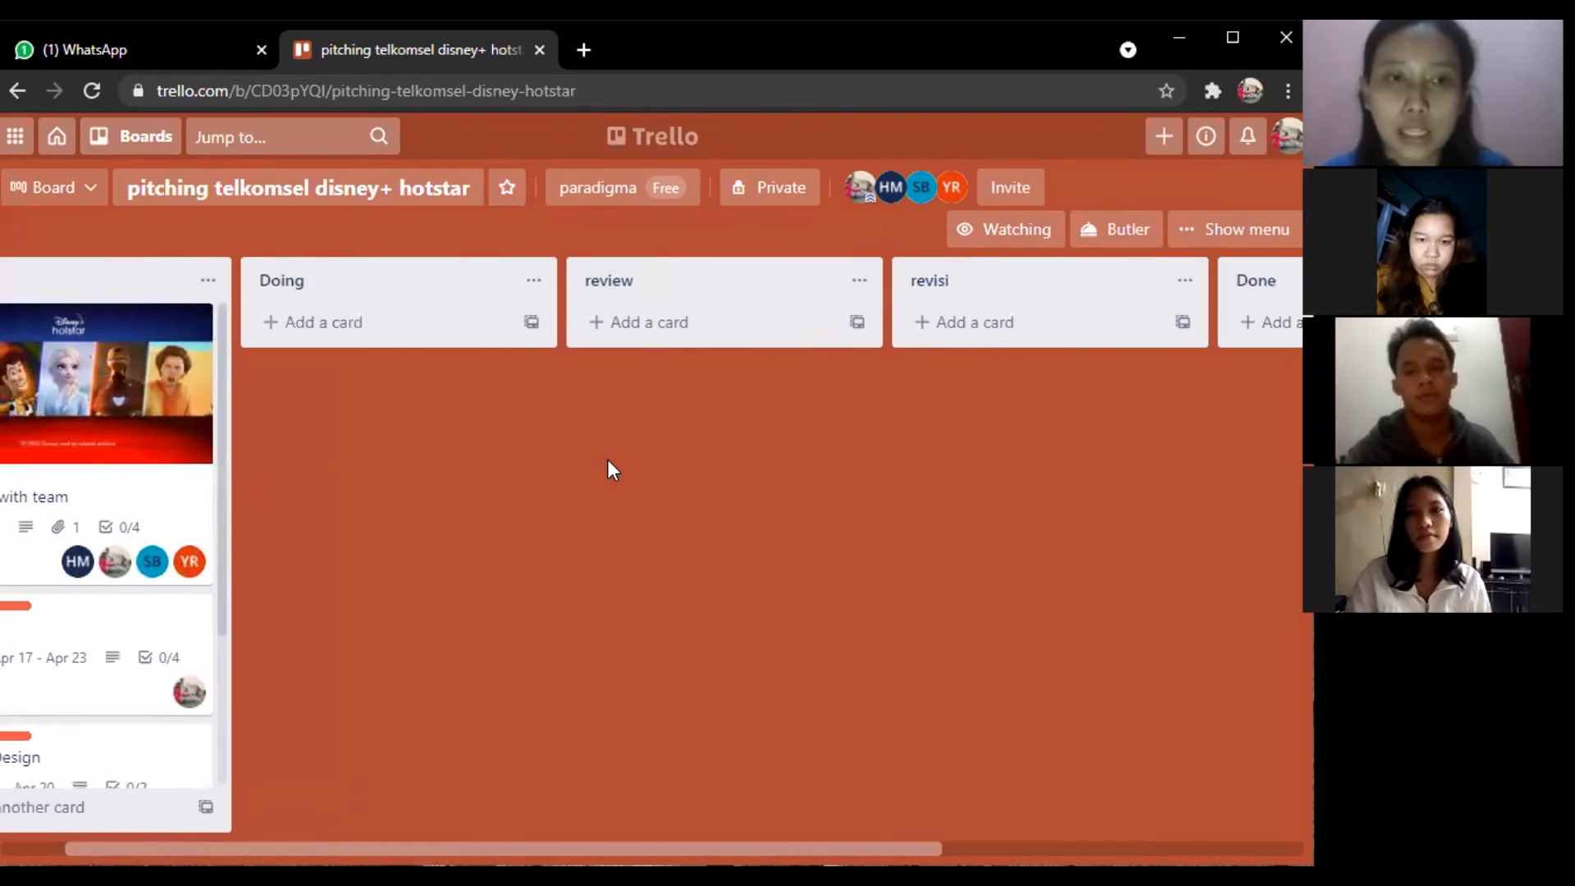
scroll(608, 470, left, 1)
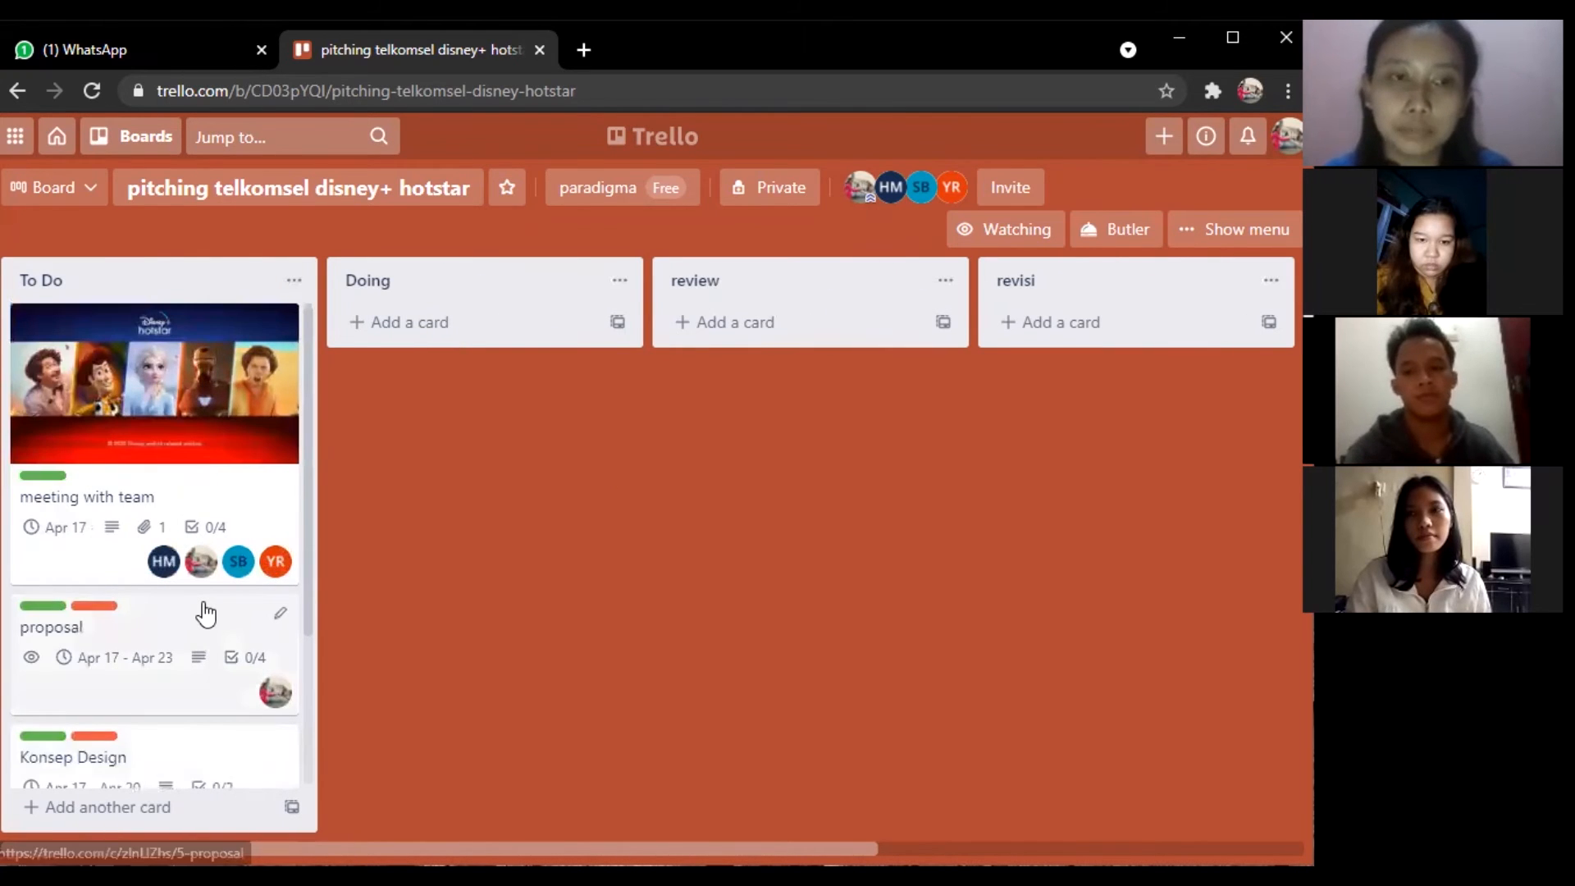
scroll(205, 614, down, 1)
scroll(205, 613, up, 1)
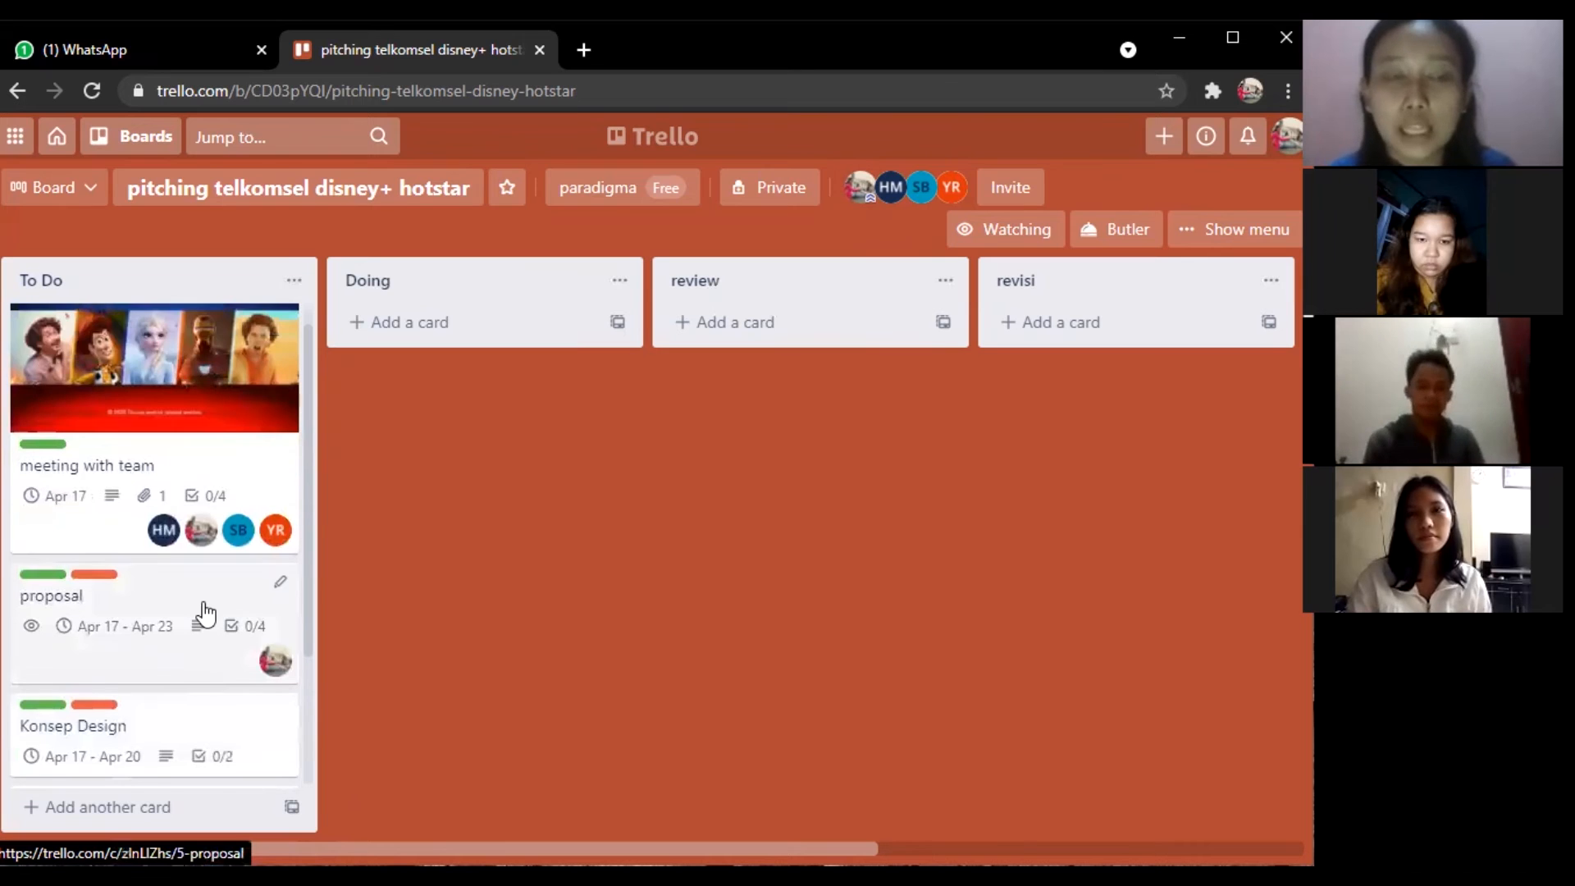
scroll(205, 614, up, 1)
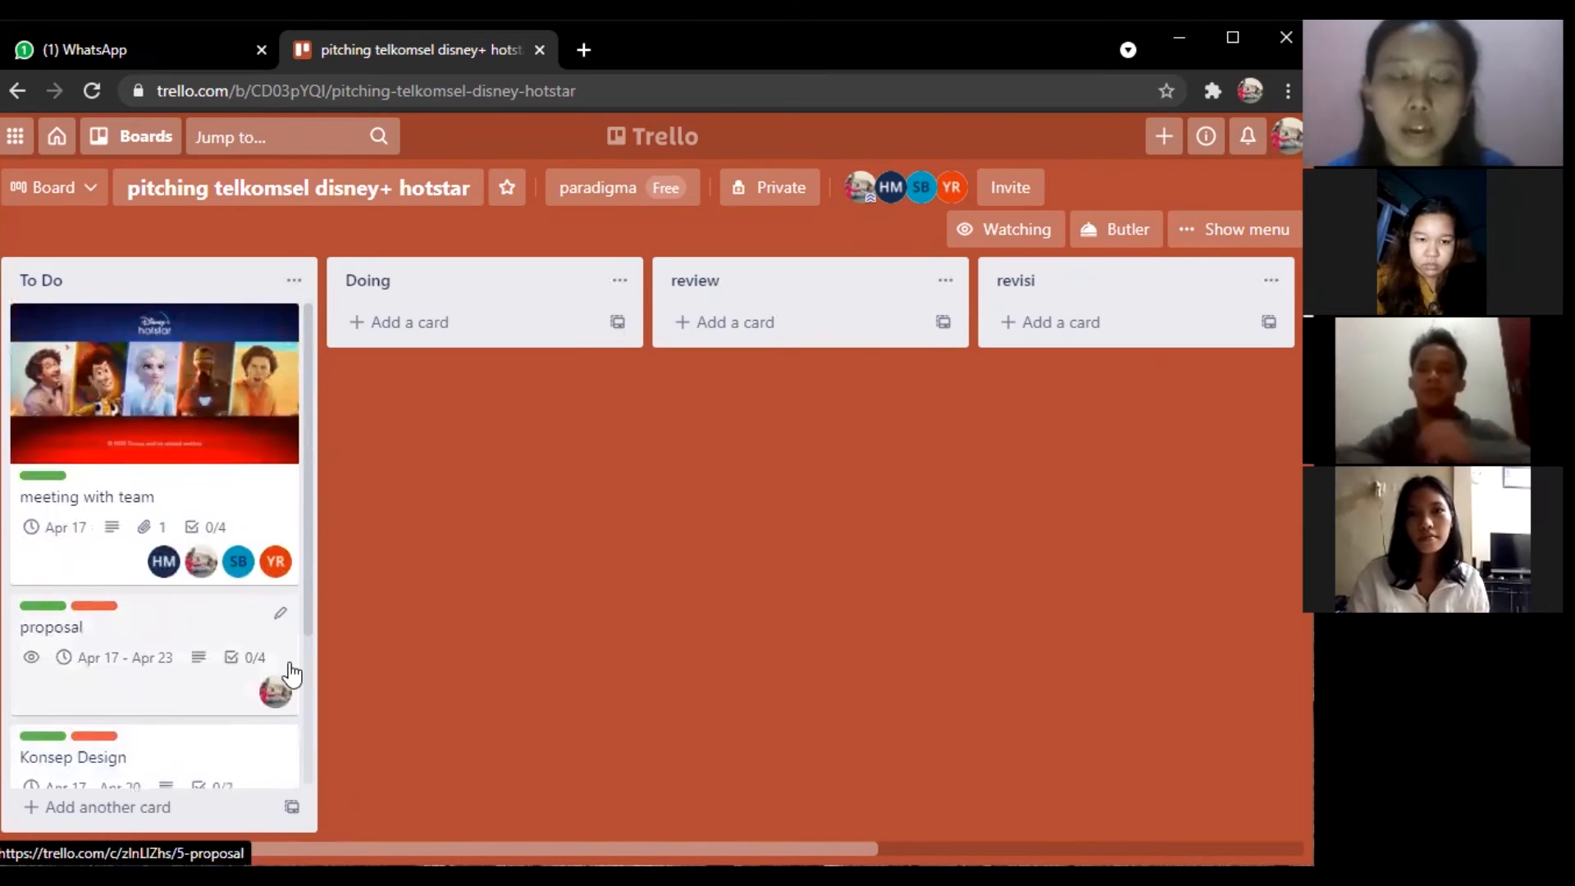
scroll(292, 675, down, 2)
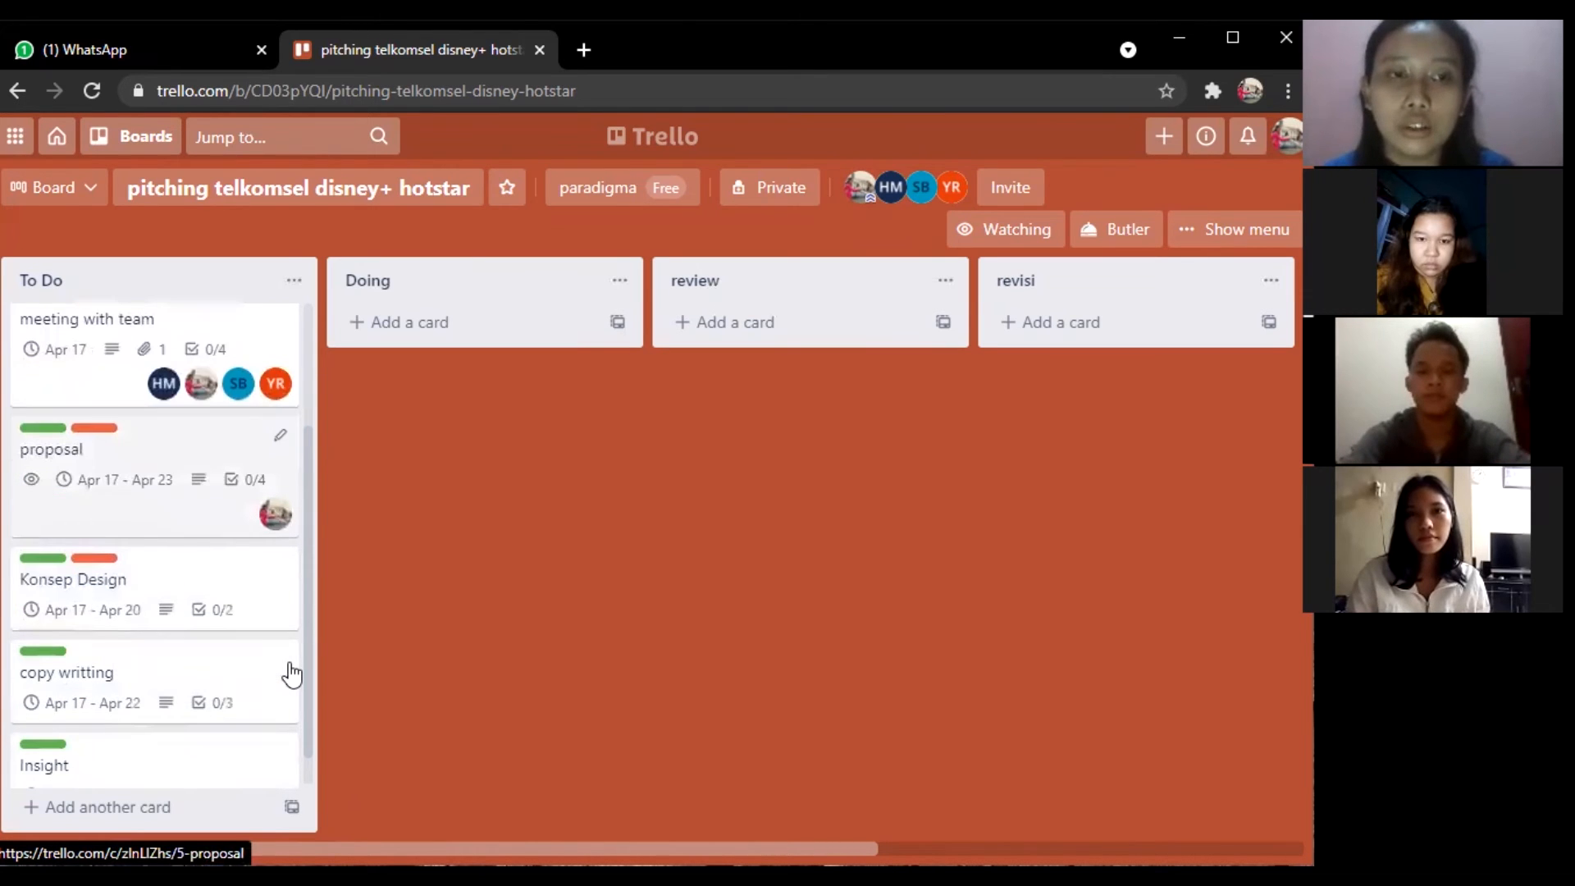
scroll(291, 674, up, 2)
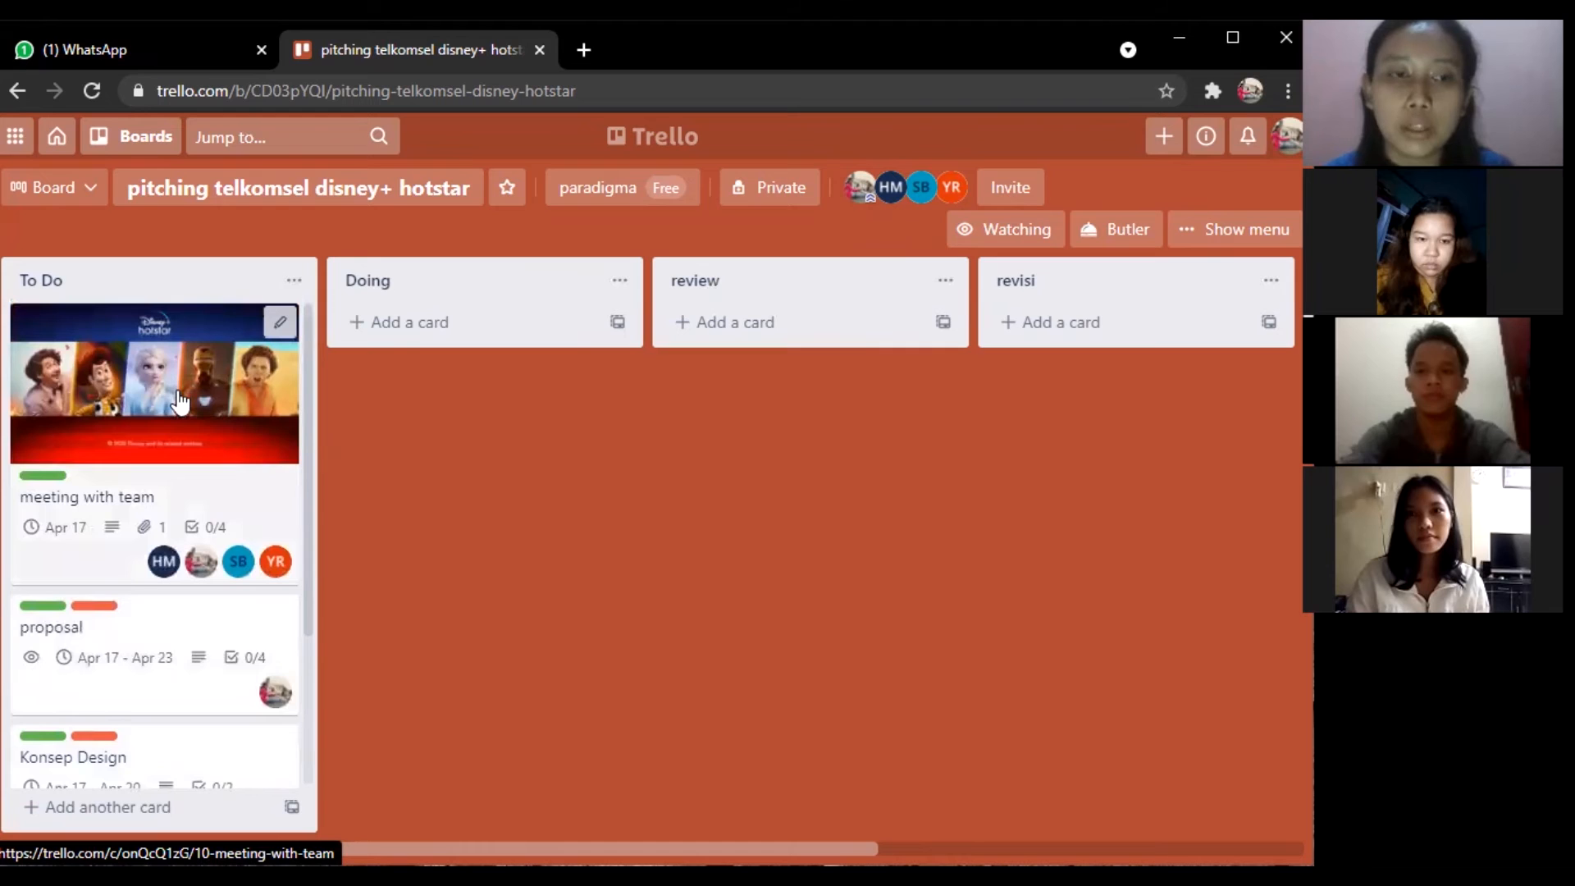
drag(180, 402, 428, 439)
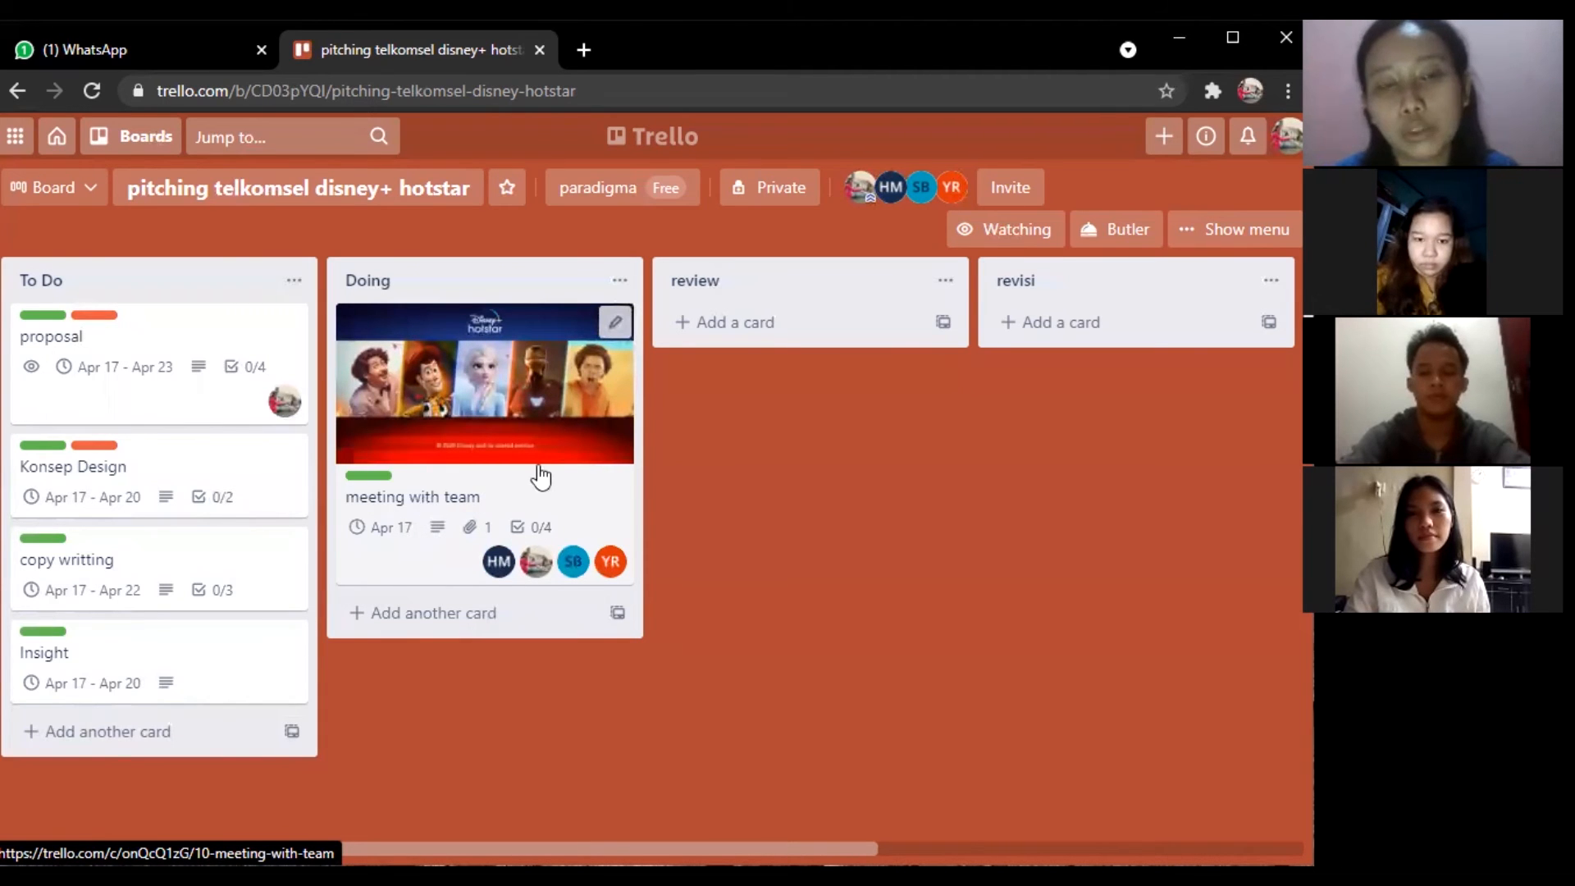
scroll(540, 476, right, 3)
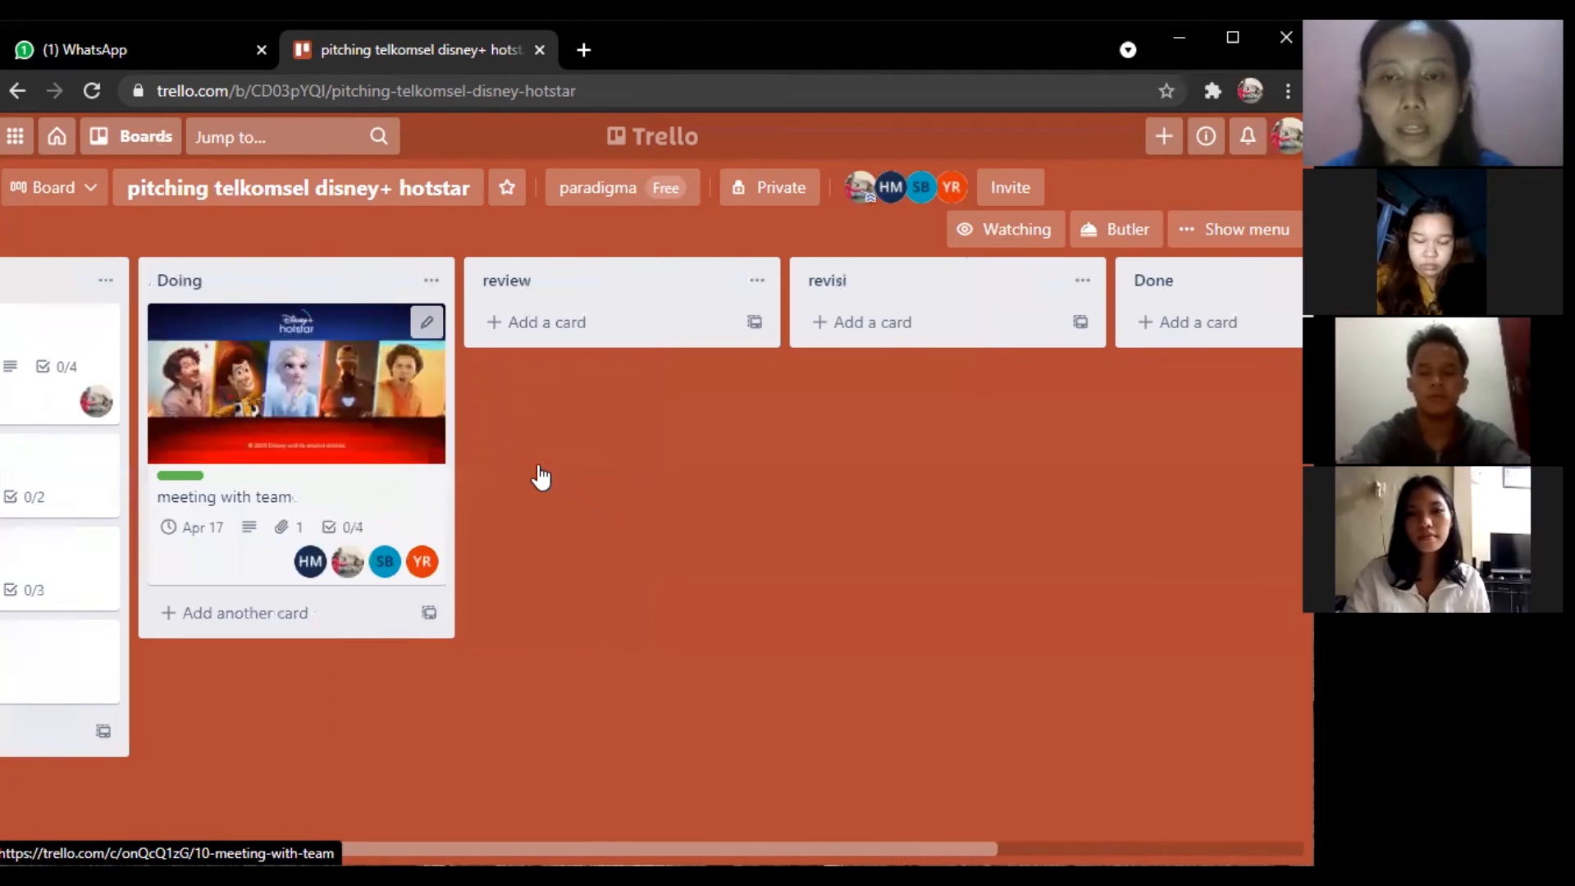
scroll(540, 476, right, 1)
drag(322, 343, 981, 413)
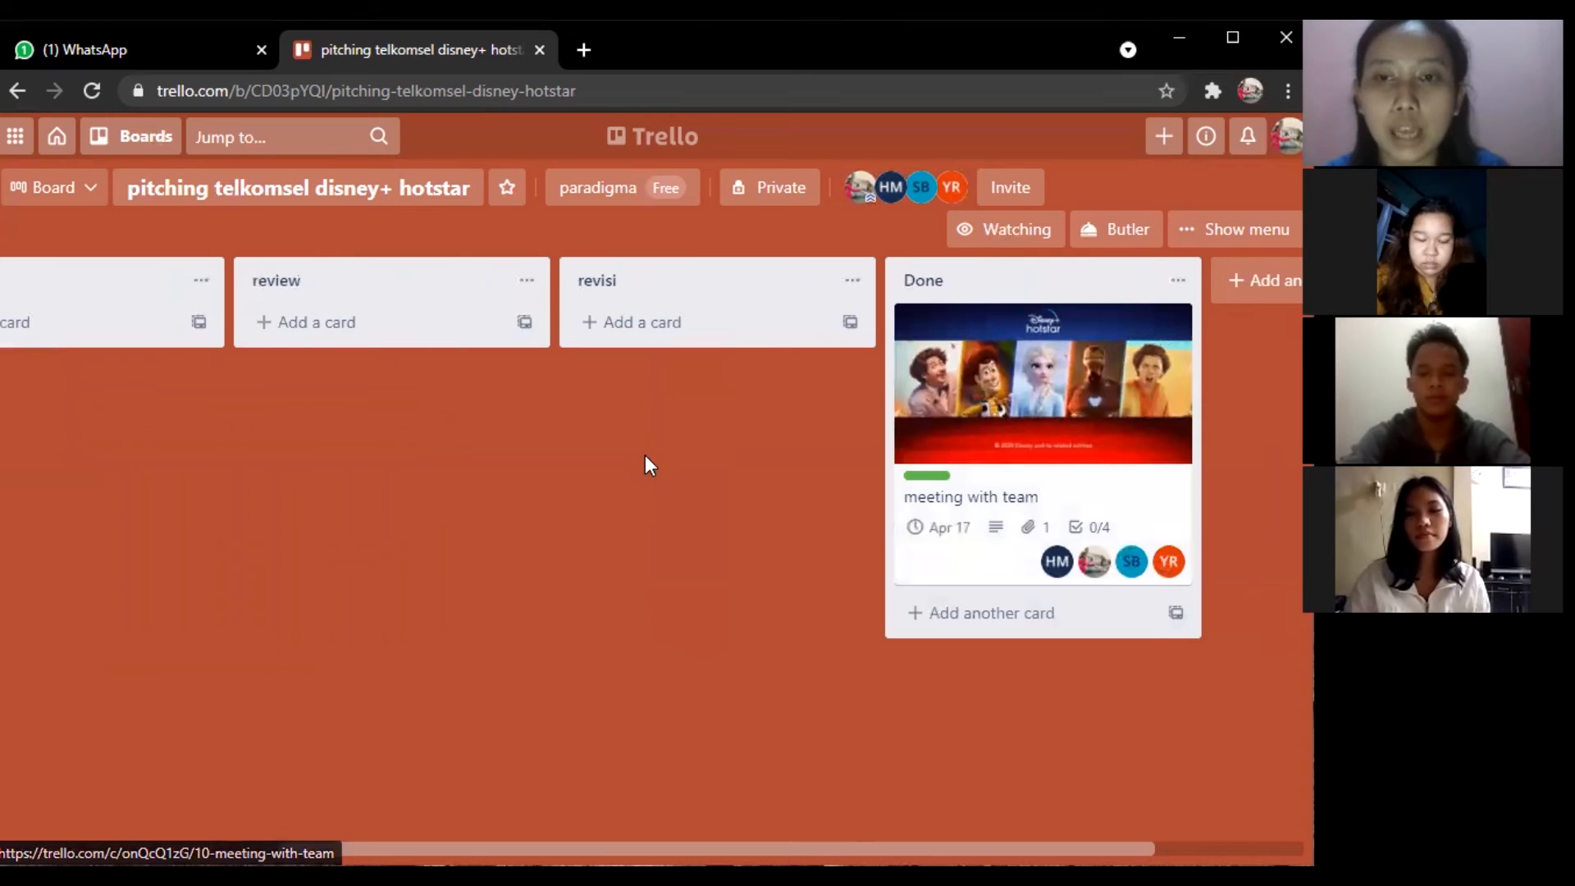
scroll(645, 465, left, 3)
scroll(645, 465, left, 2)
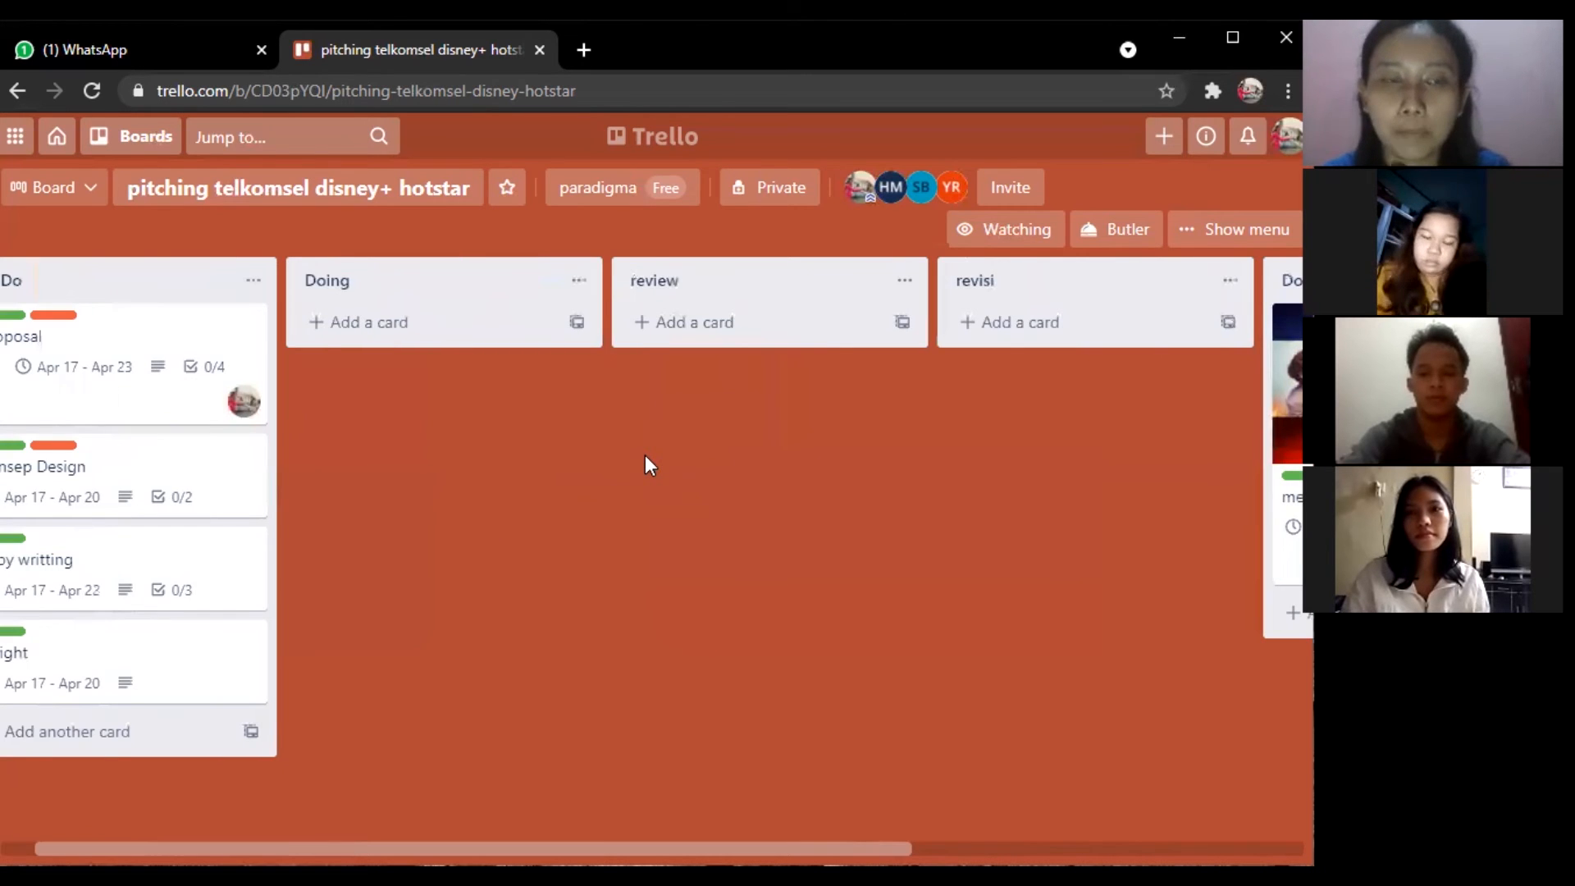
scroll(645, 465, left, 1)
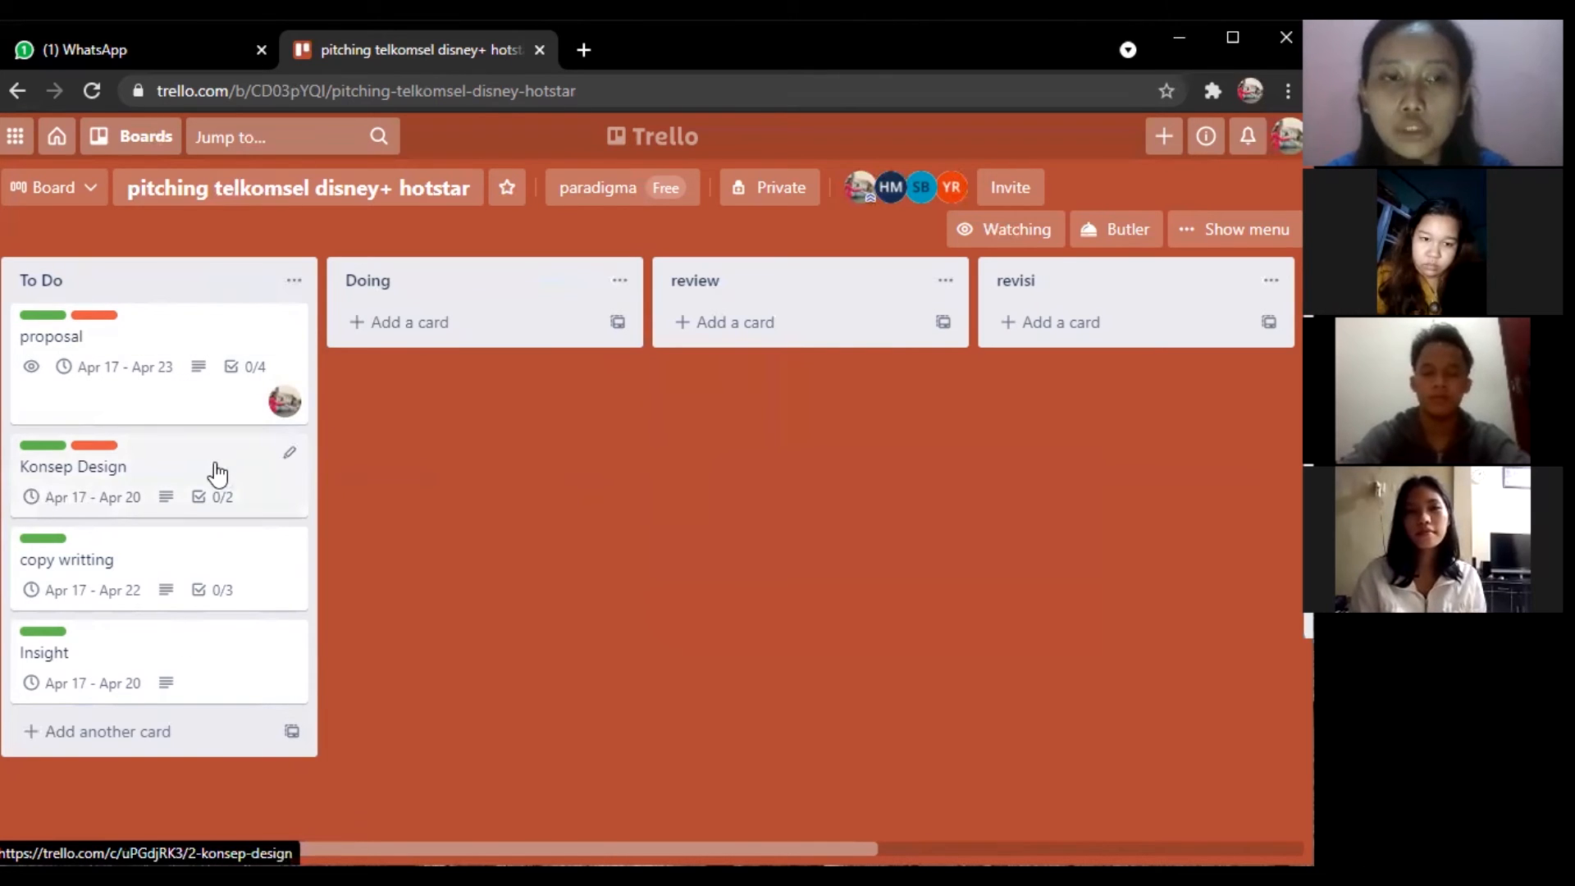
click(172, 337)
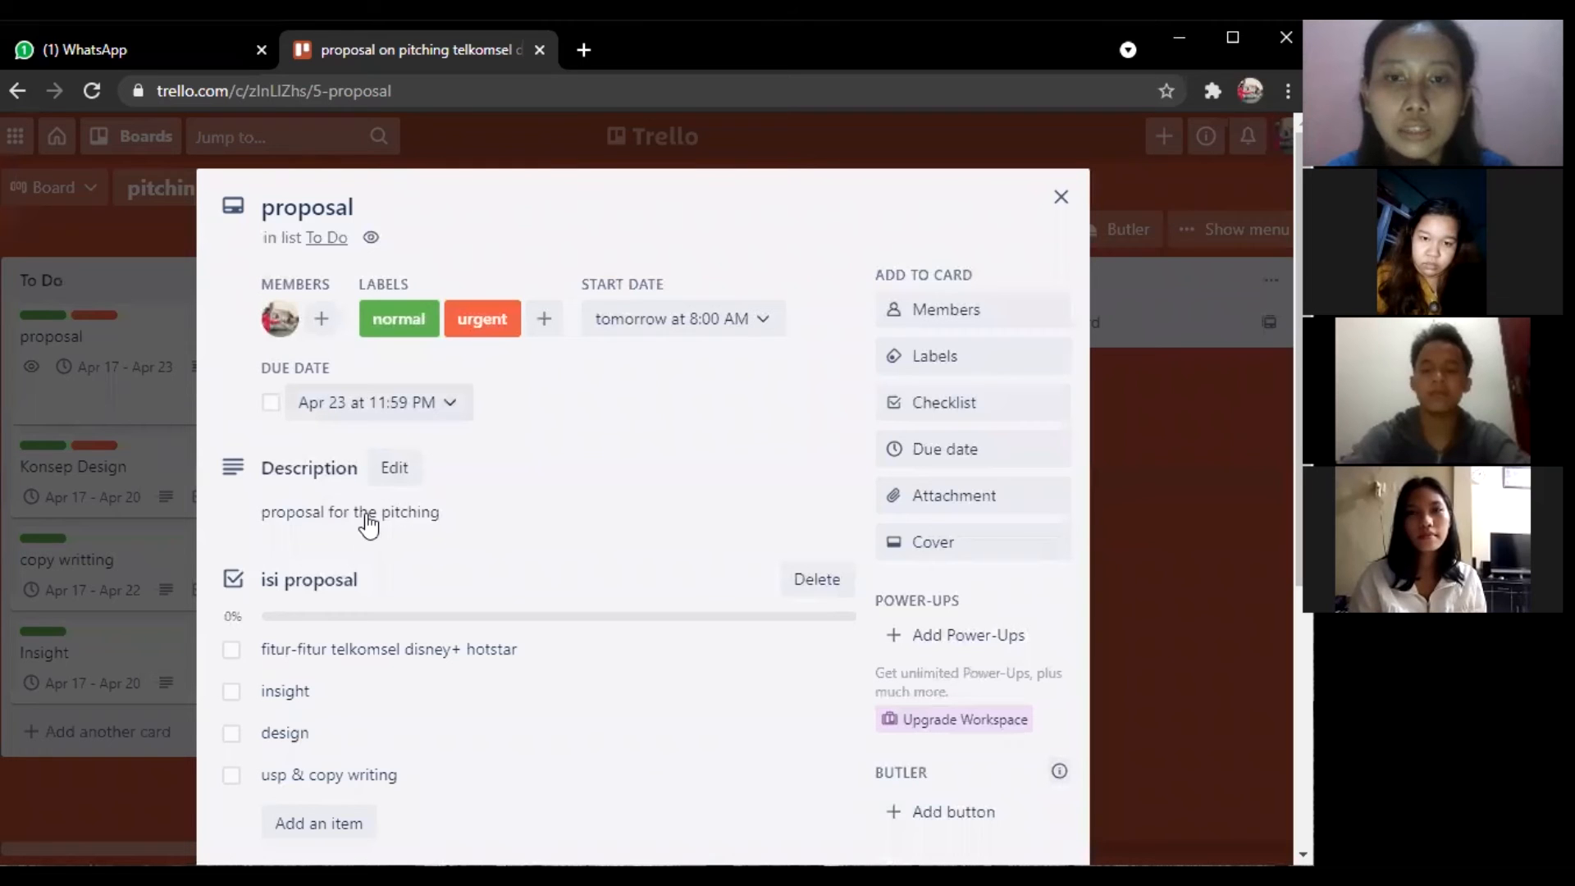
scroll(368, 525, down, 1)
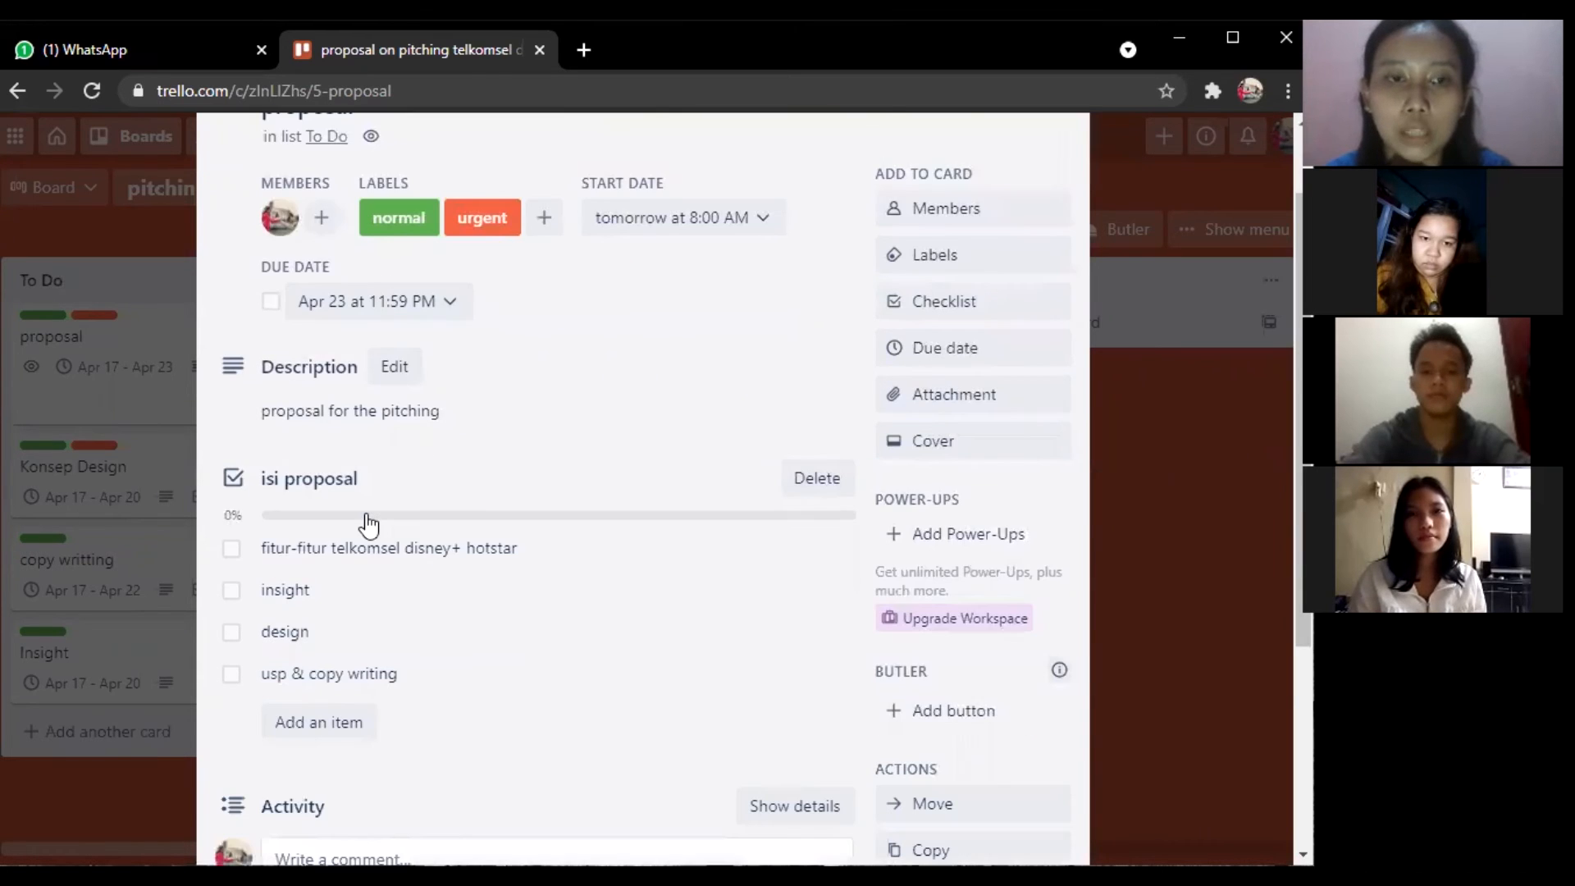
scroll(369, 525, down, 1)
scroll(368, 525, up, 2)
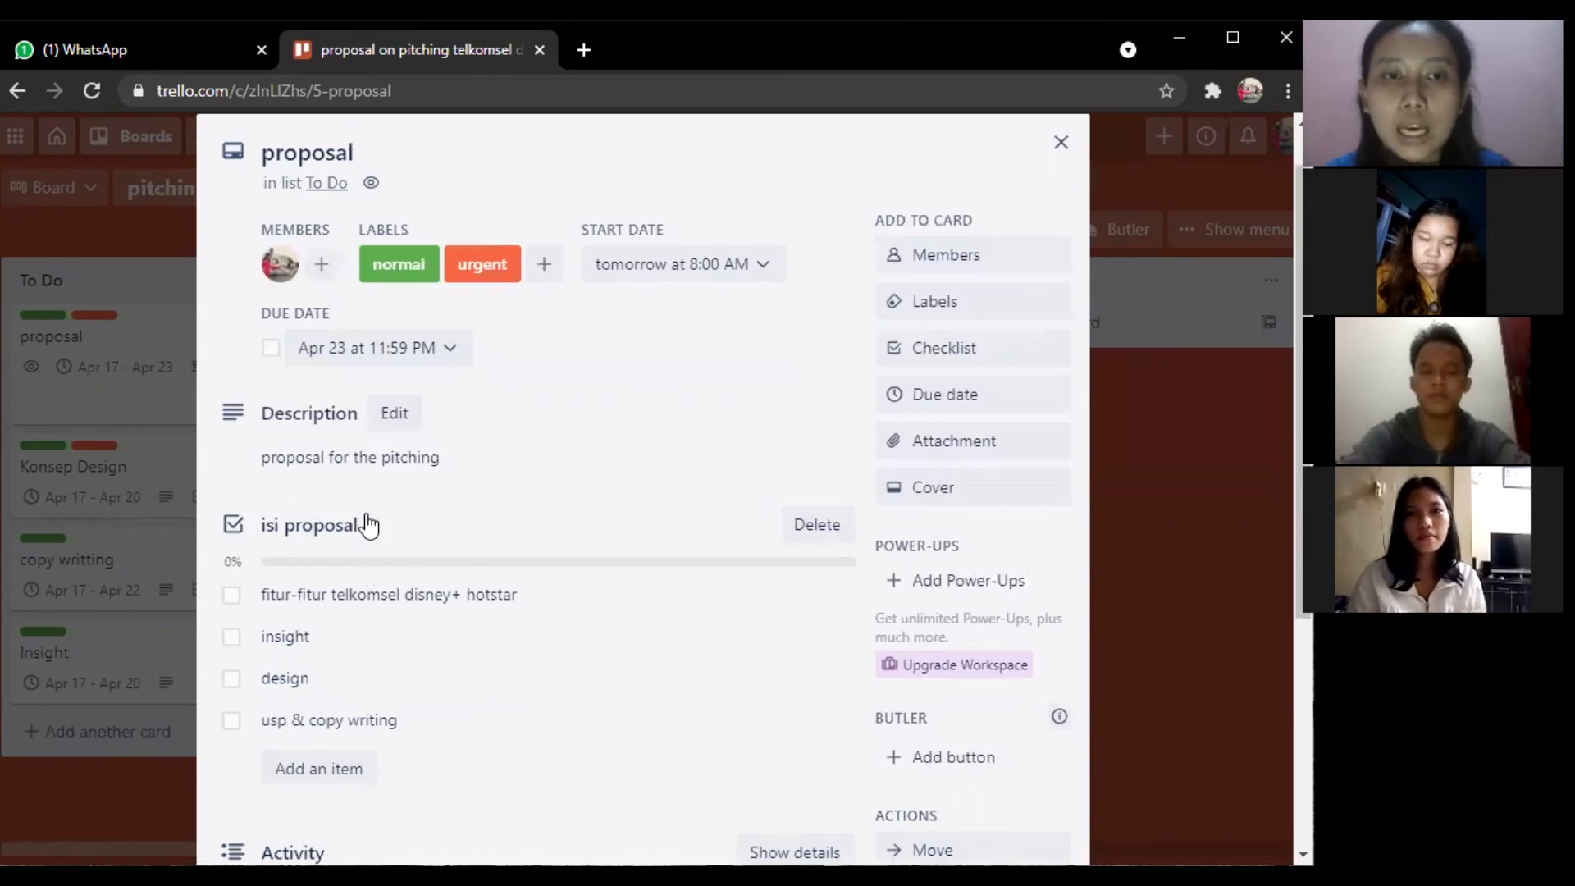
scroll(368, 525, up, 1)
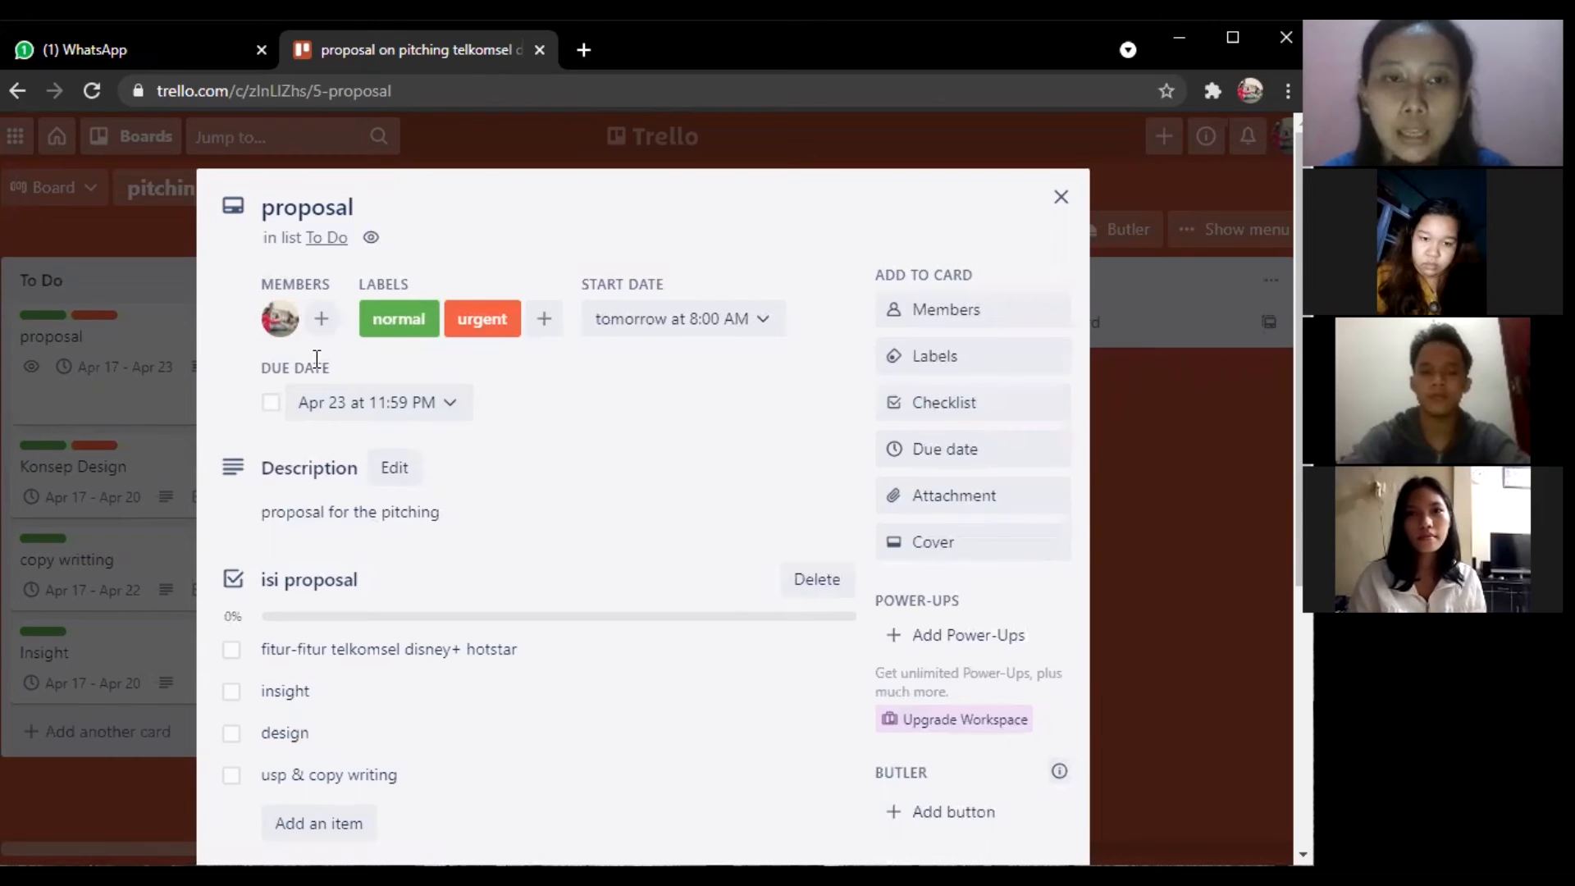
click(888, 316)
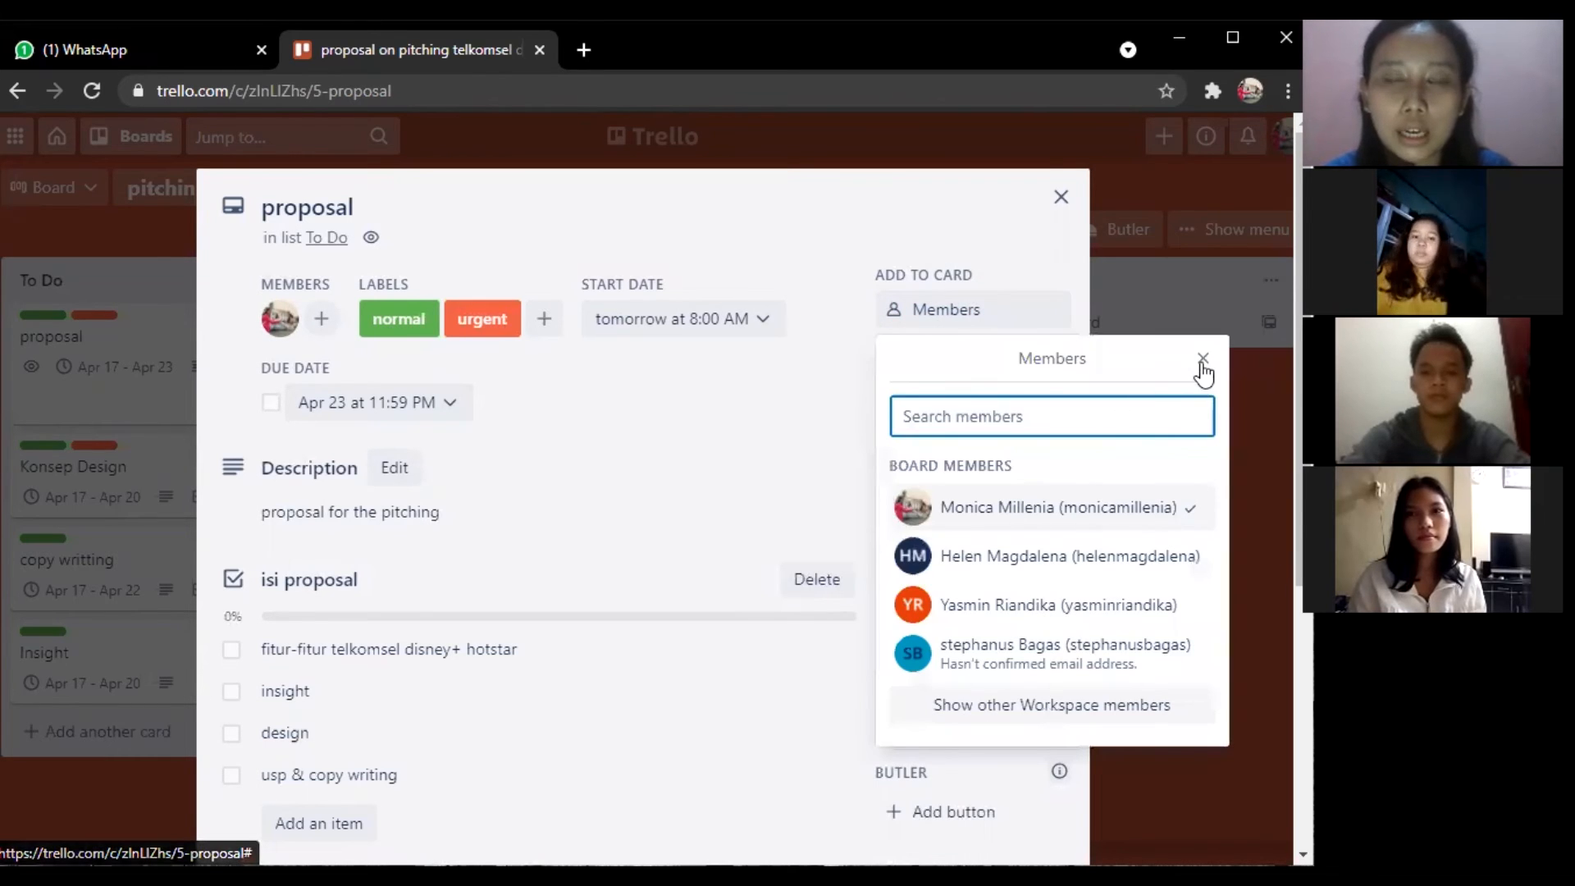
click(968, 312)
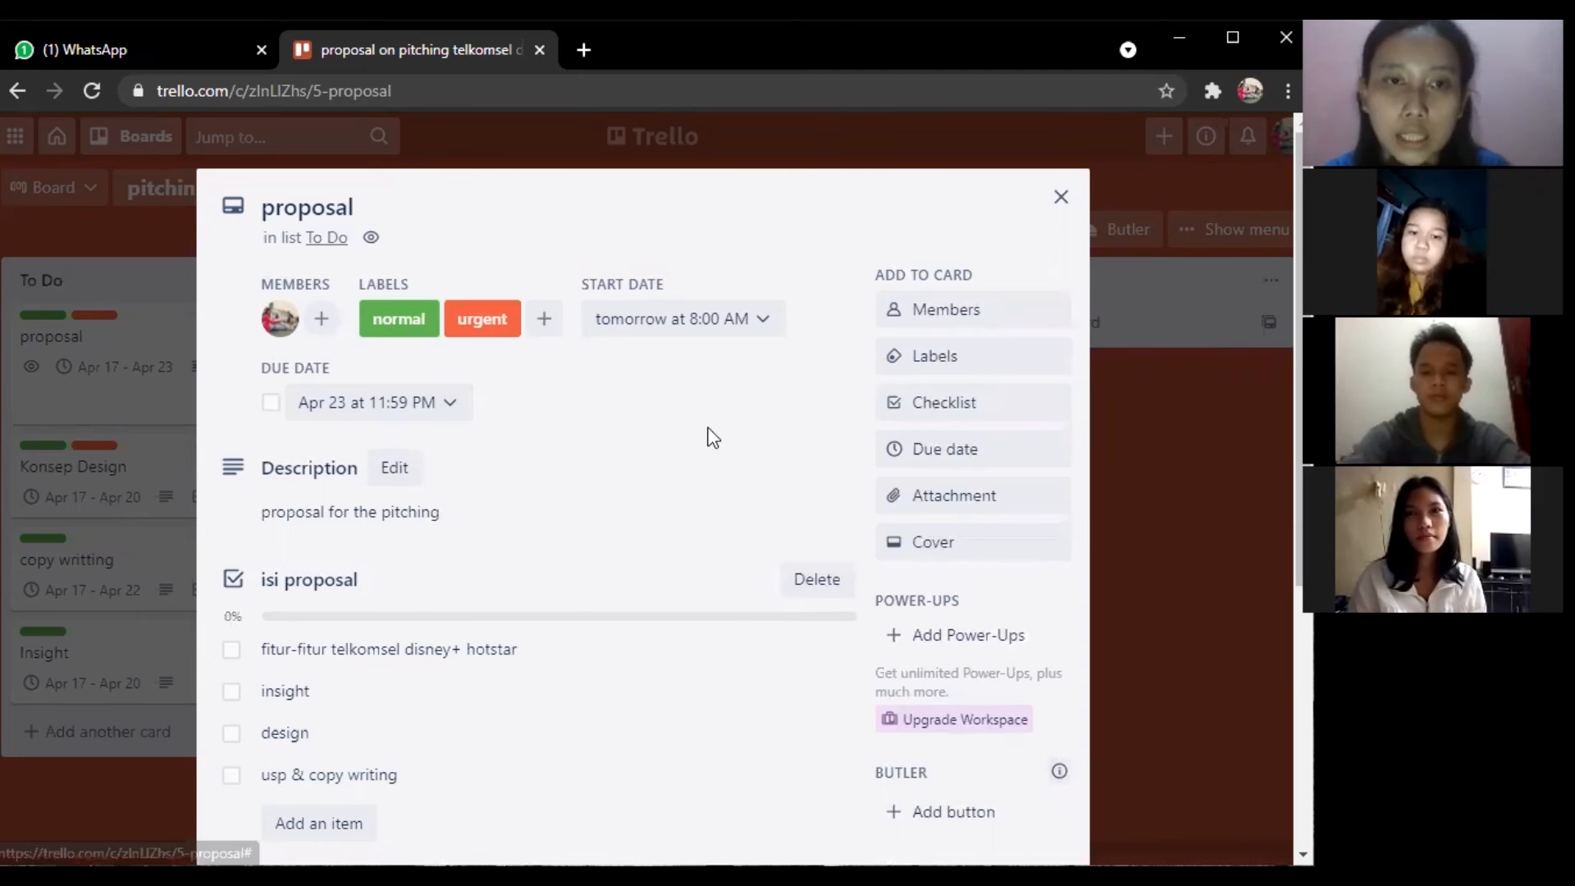
scroll(713, 438, down, 1)
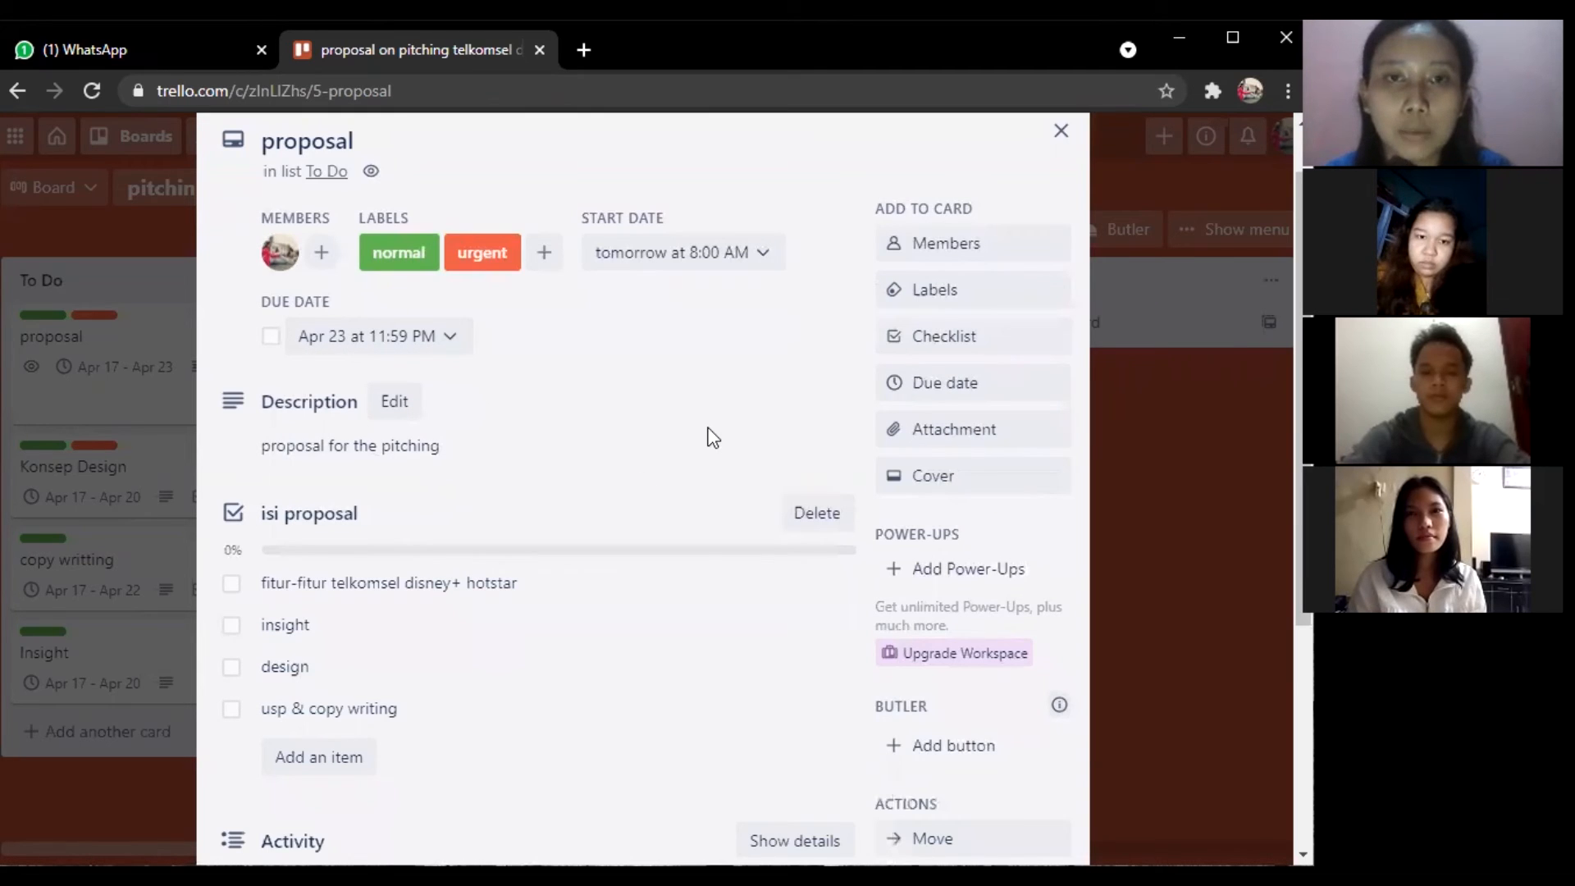
scroll(712, 437, down, 1)
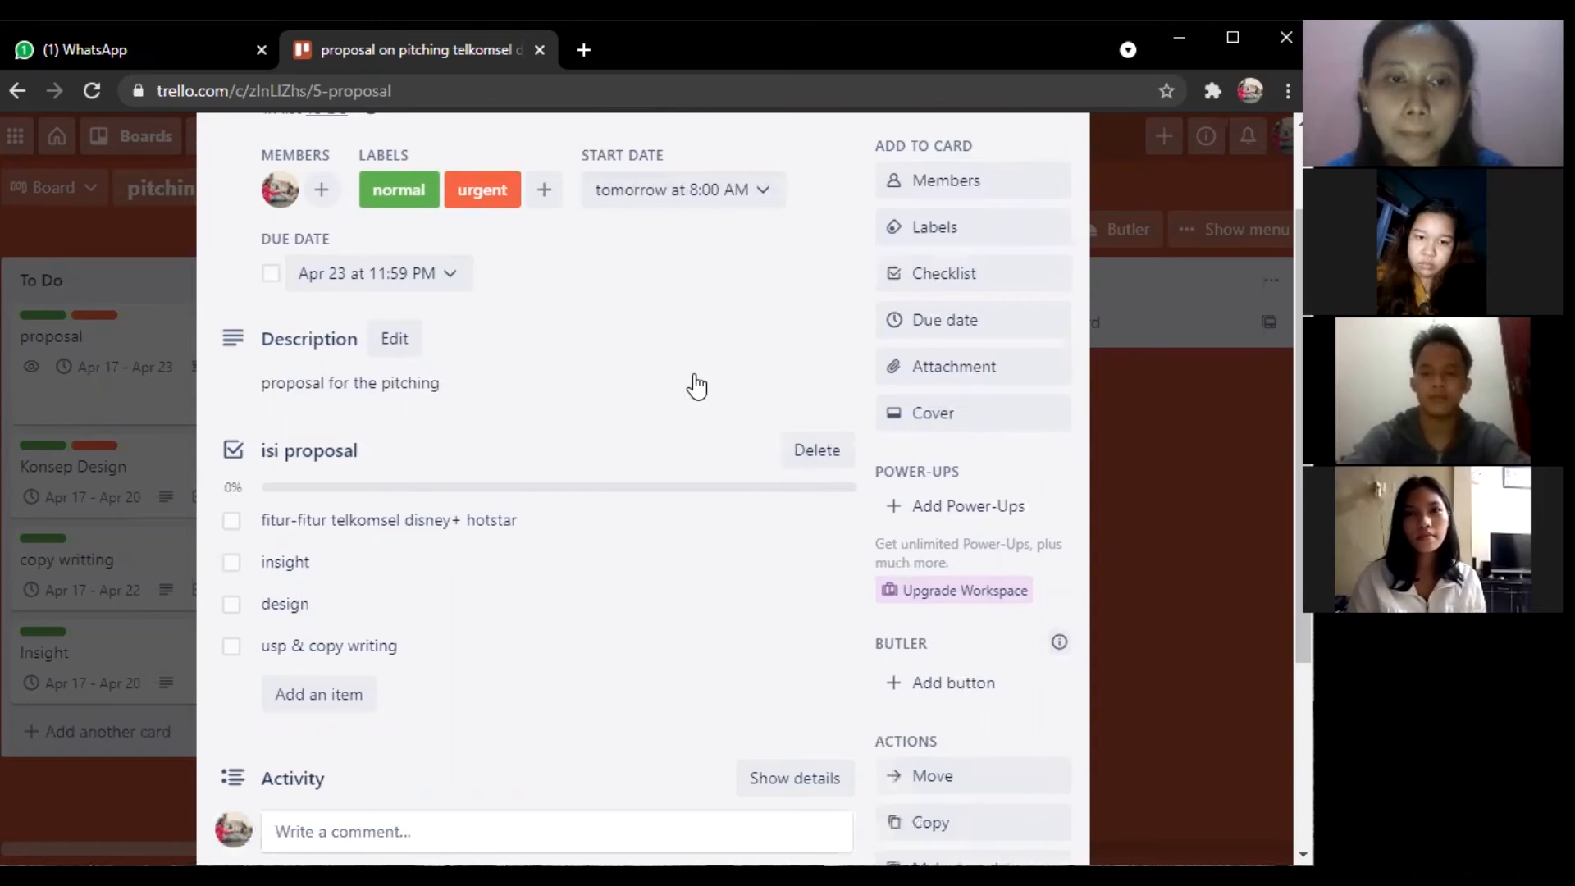
scroll(697, 386, down, 2)
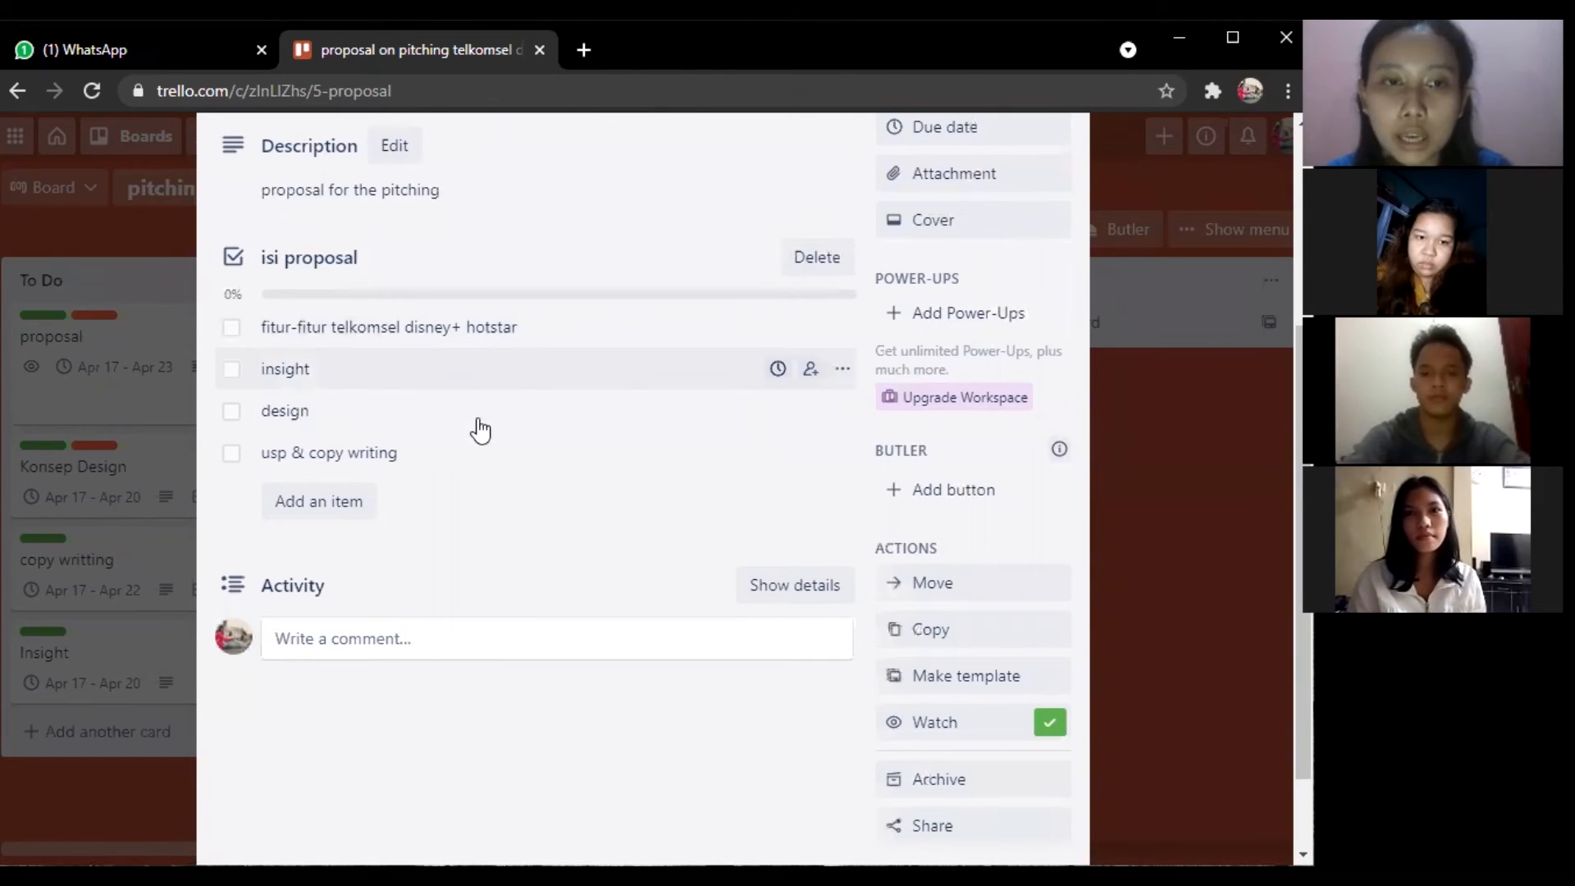
scroll(478, 418, up, 3)
scroll(1048, 213, up, 1)
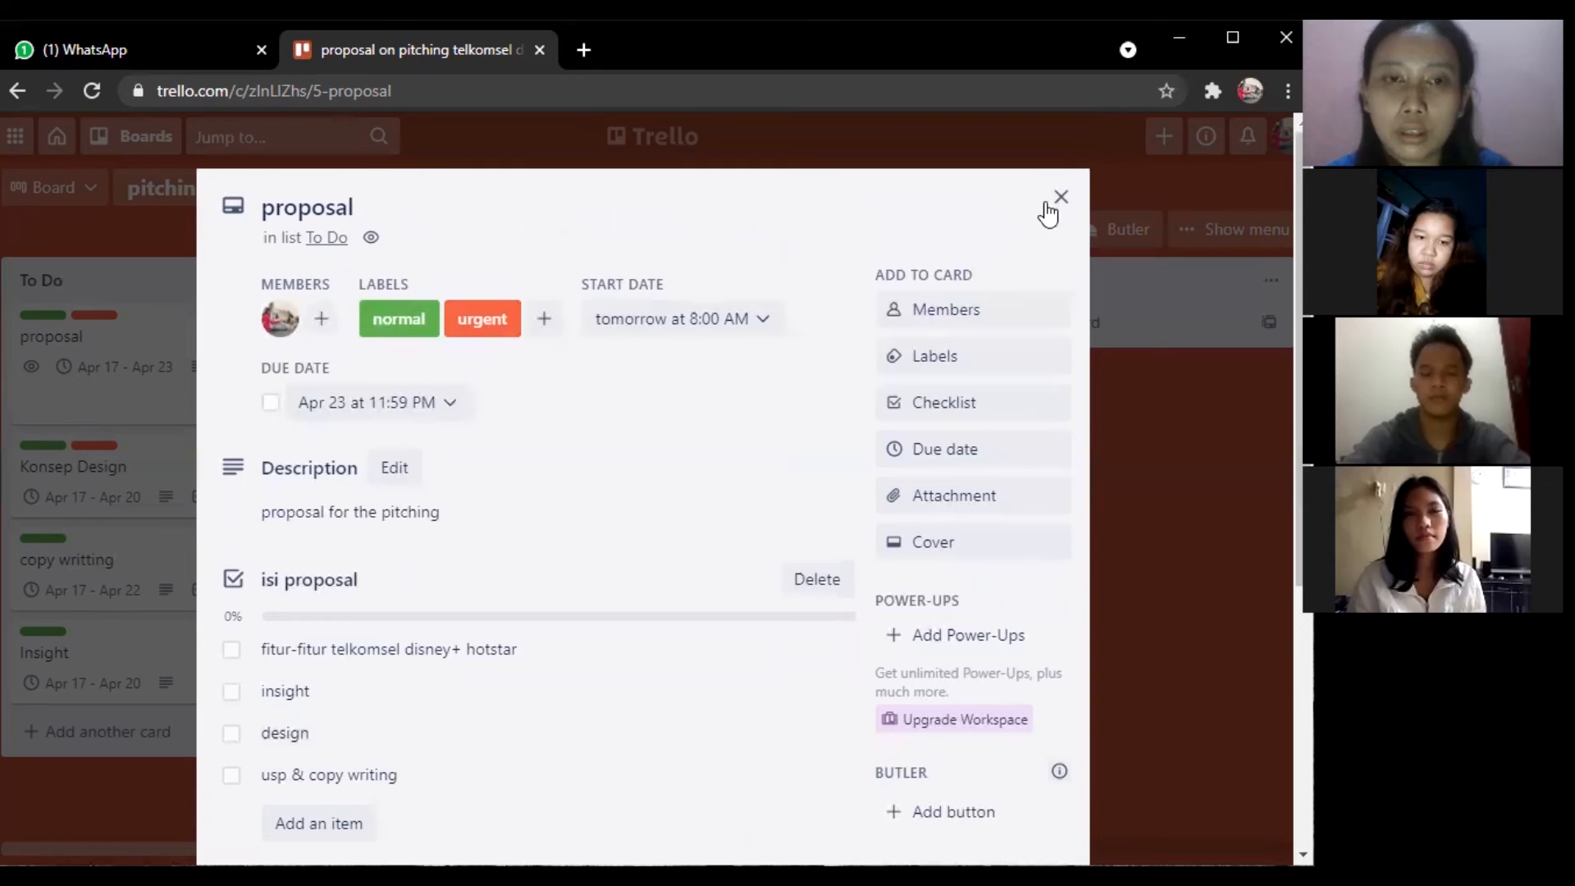
click(187, 456)
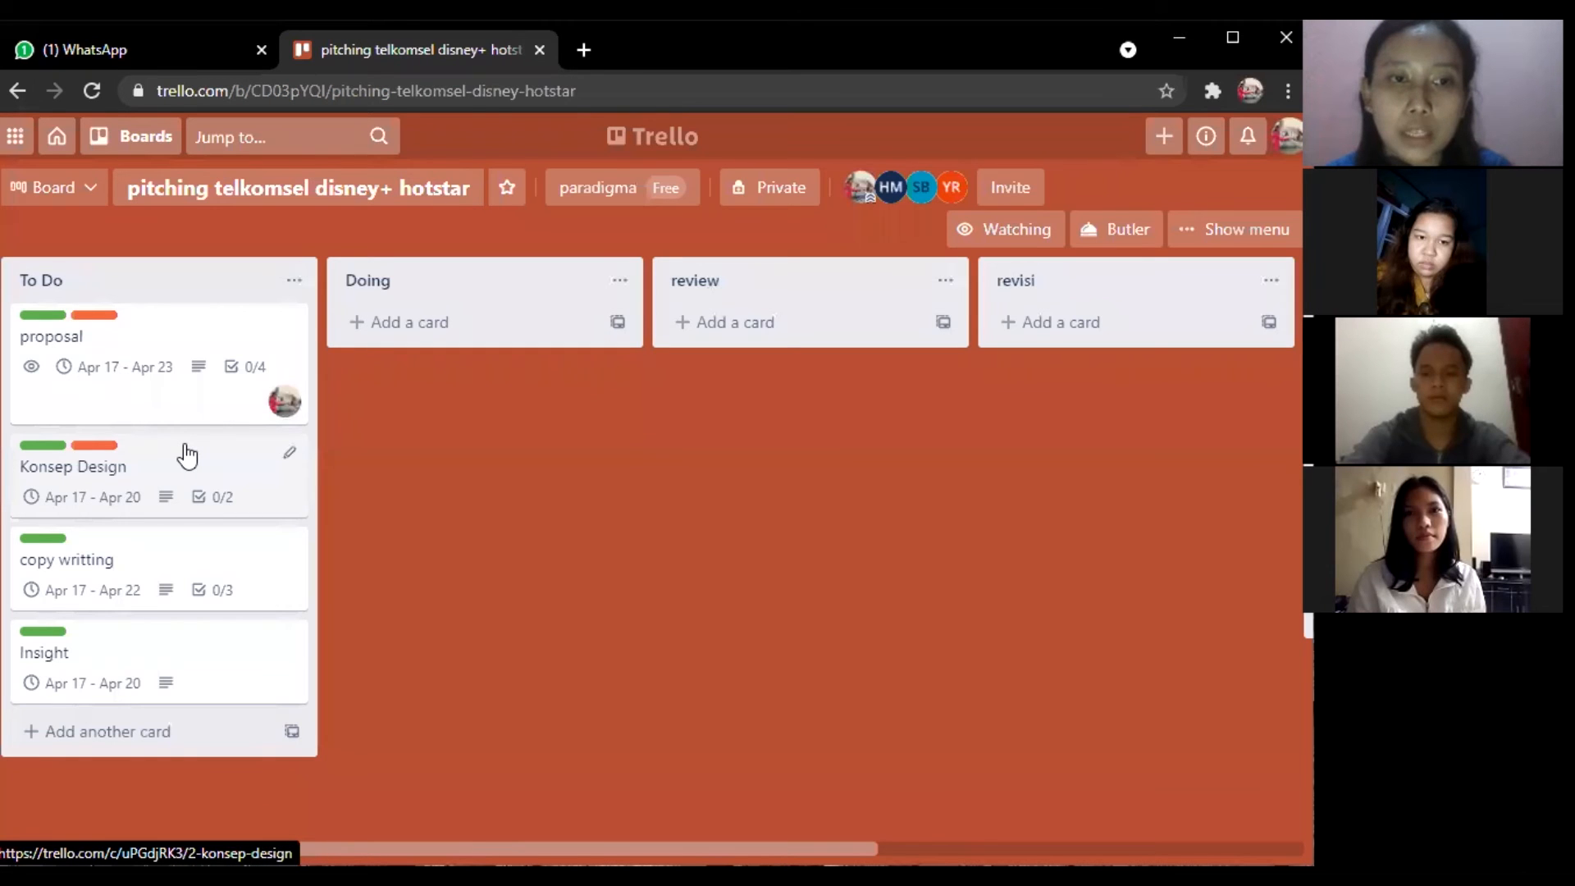
Add member YR to the Konsep Design card, then close it back to the board.
click(188, 447)
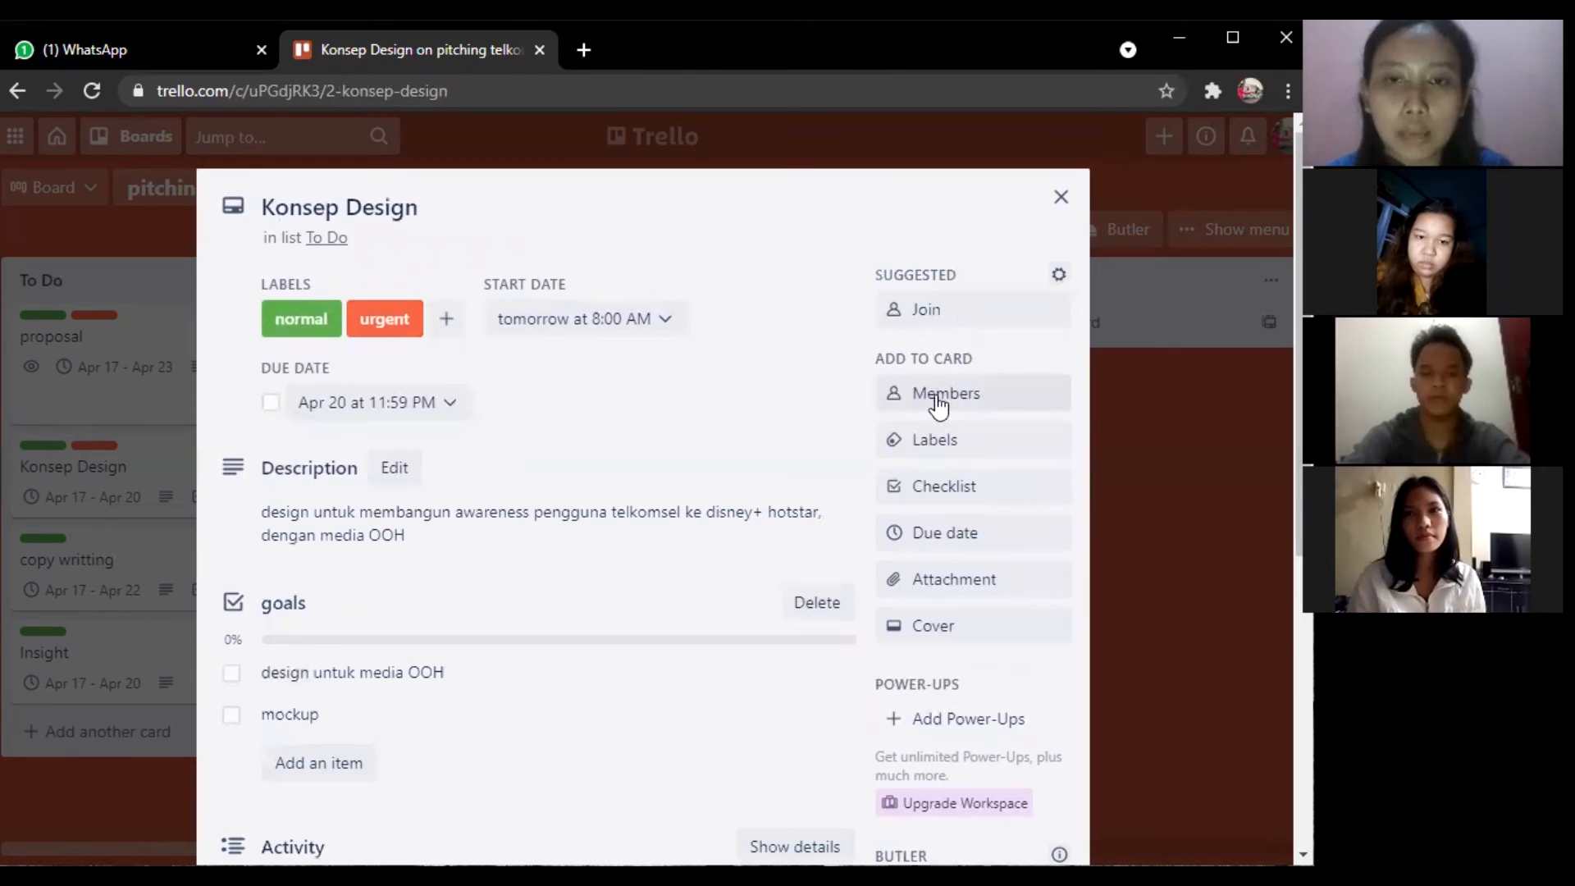
click(940, 406)
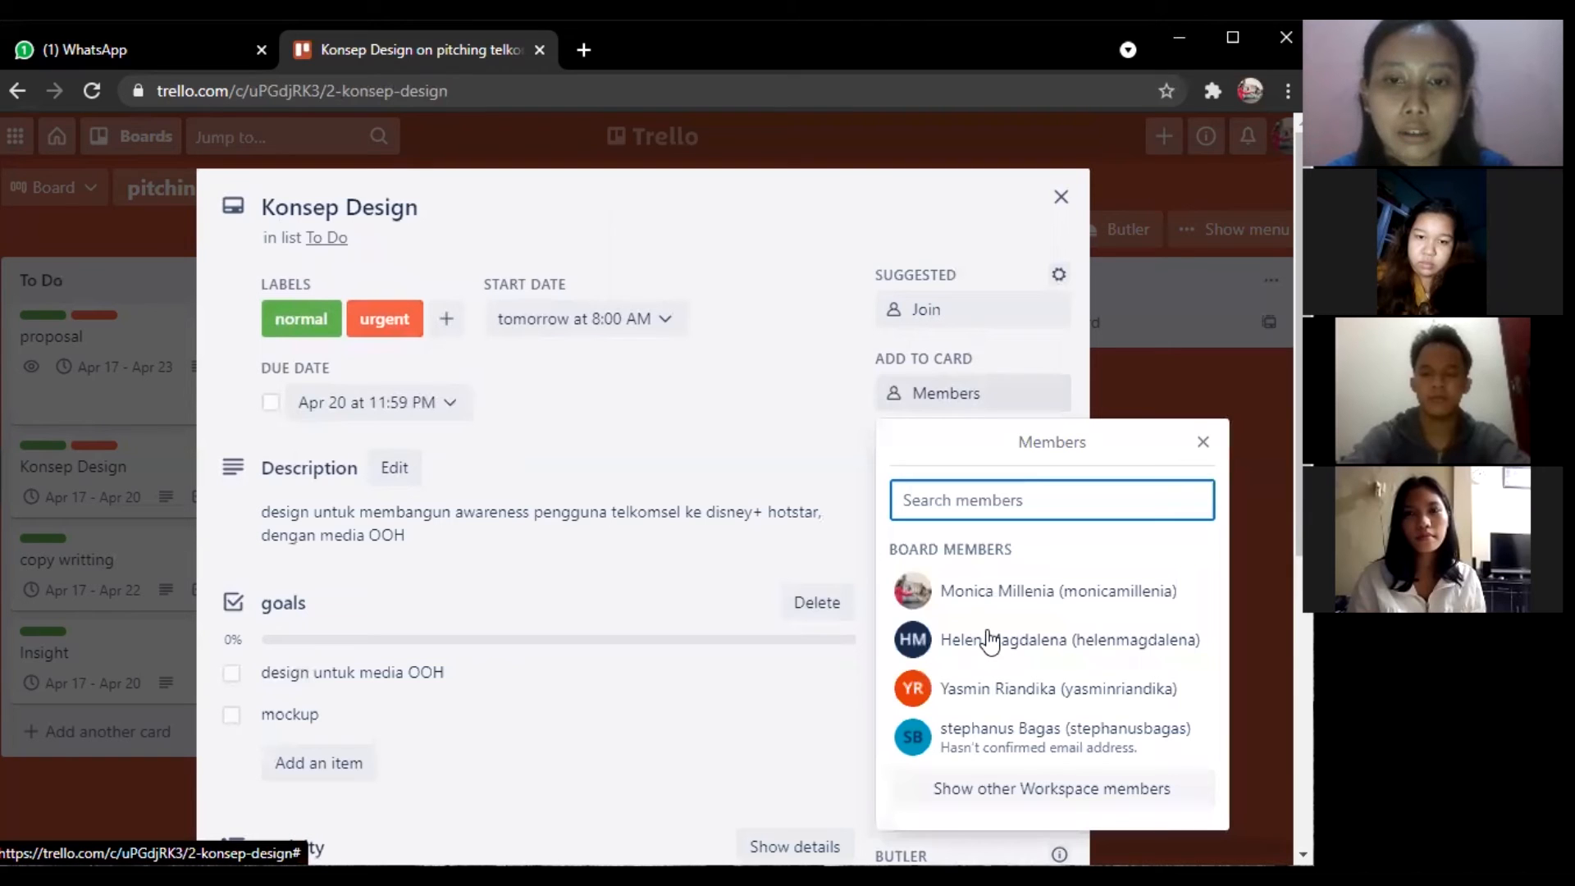
click(1011, 692)
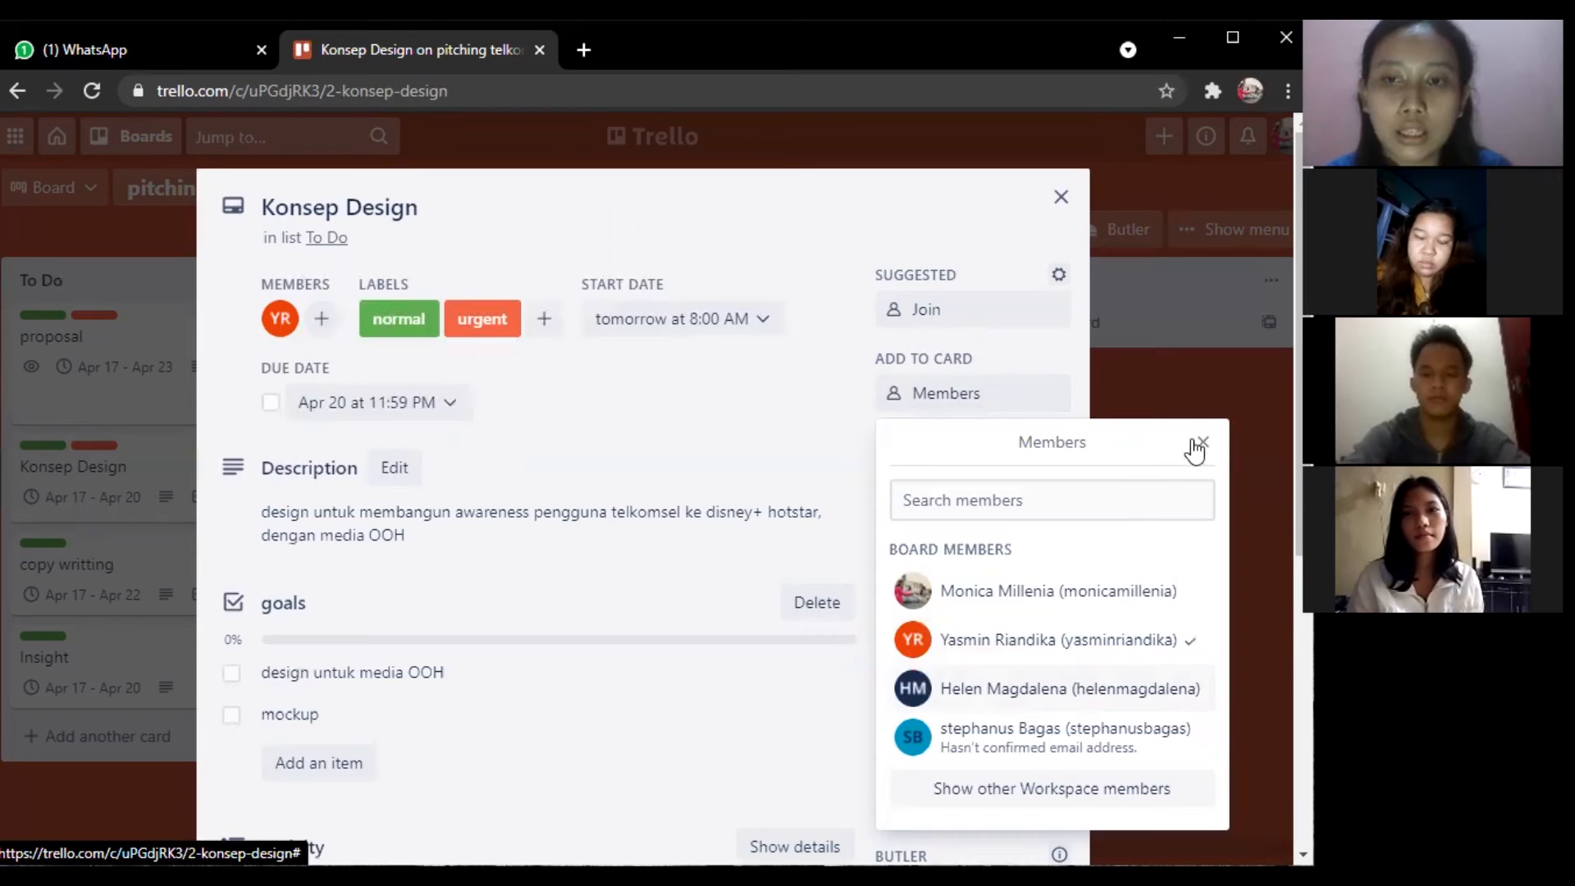
click(683, 376)
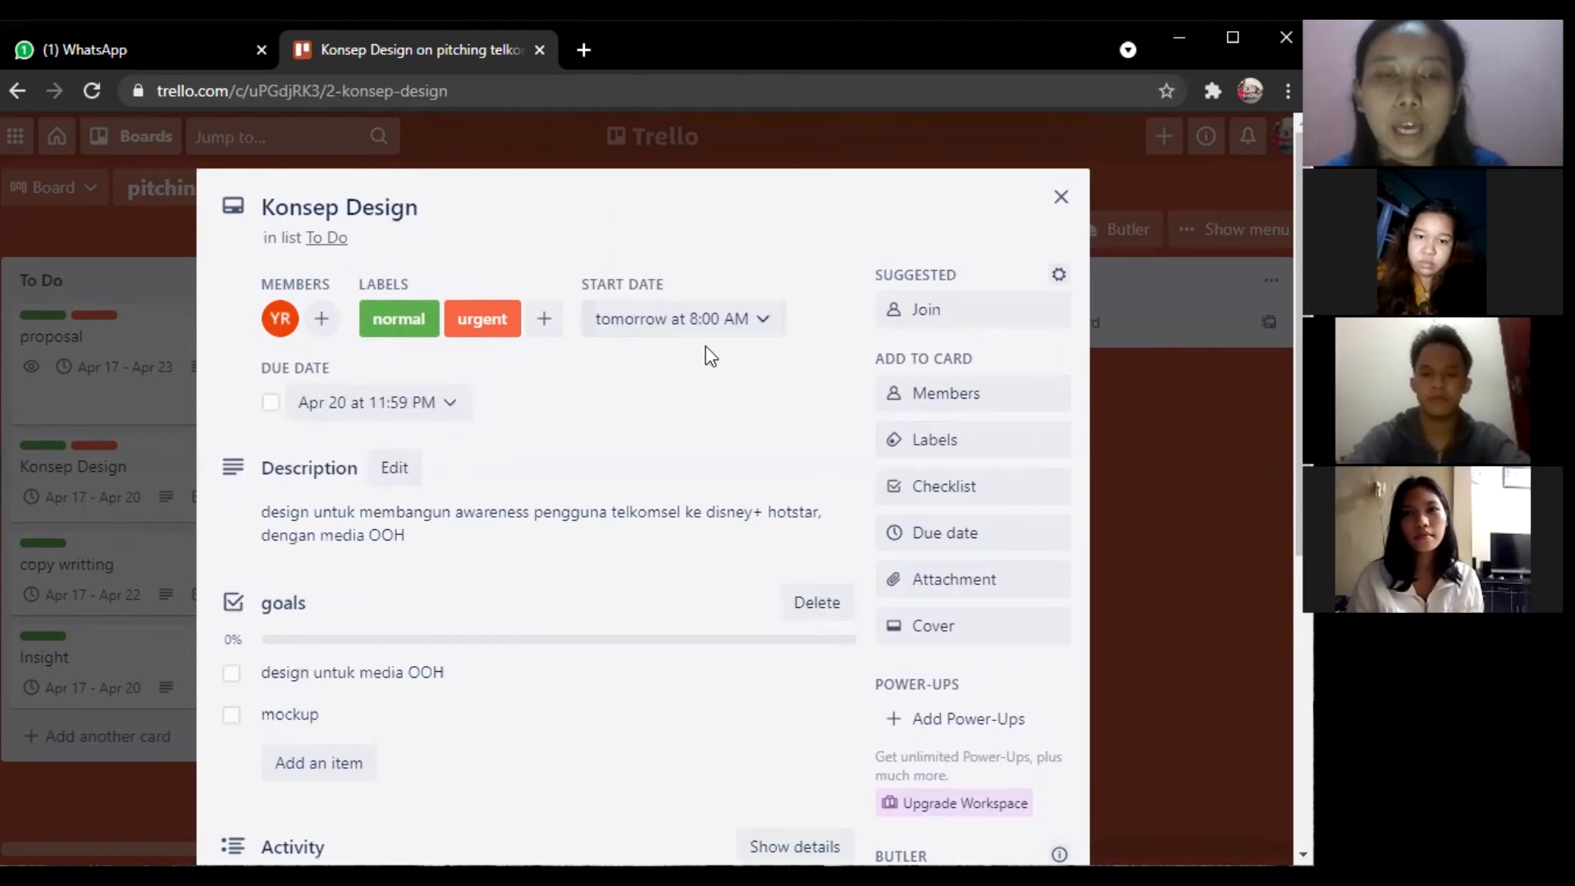
click(1059, 198)
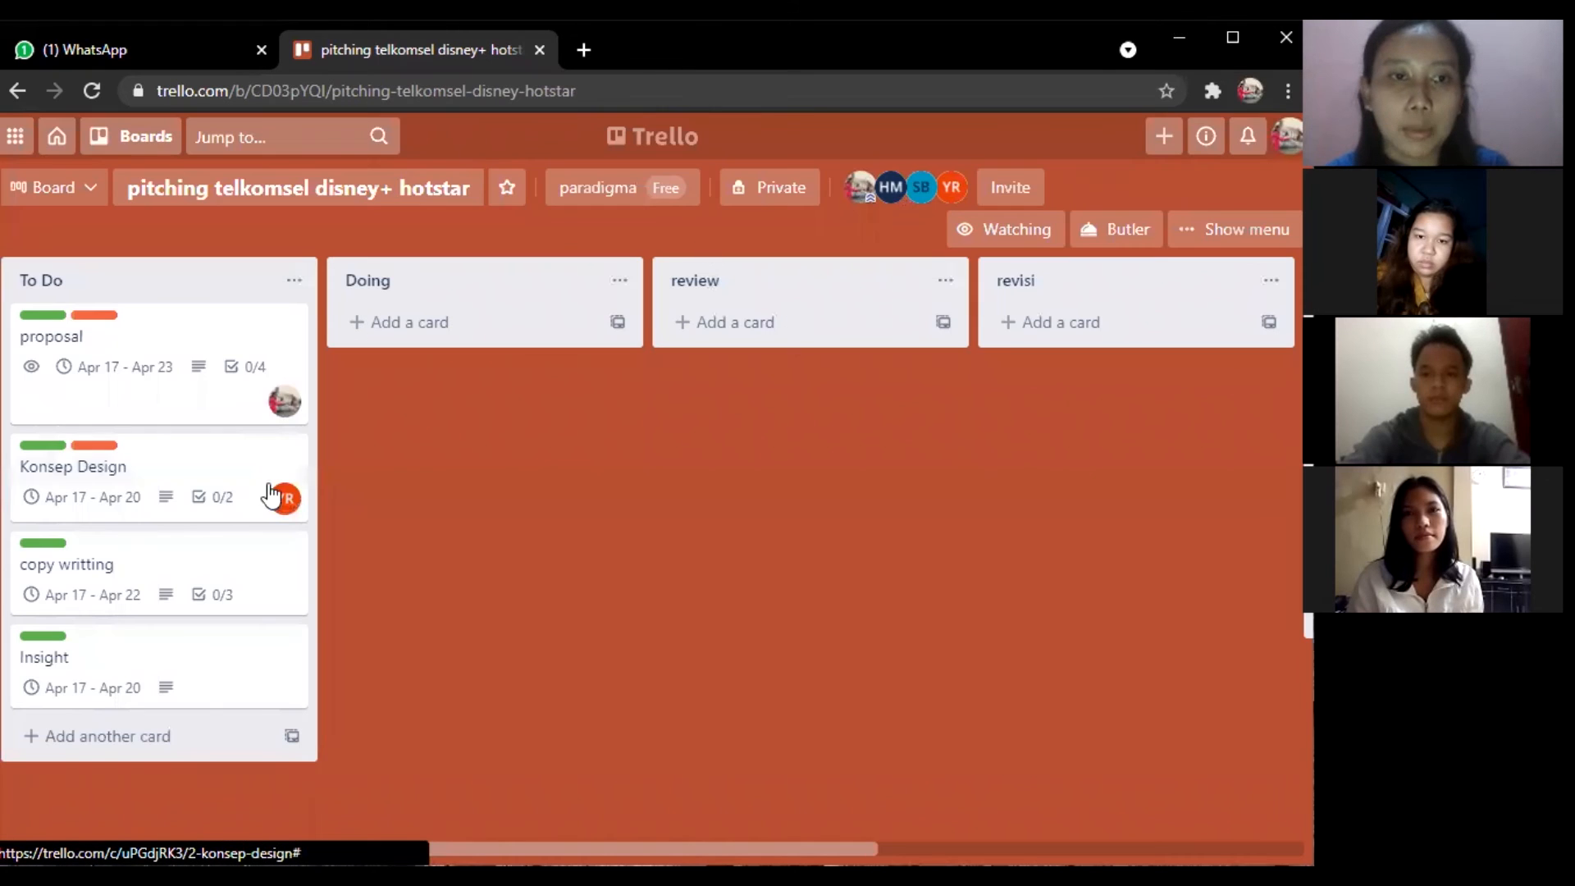
Assign member SB to the copy writting card and close it.
click(175, 558)
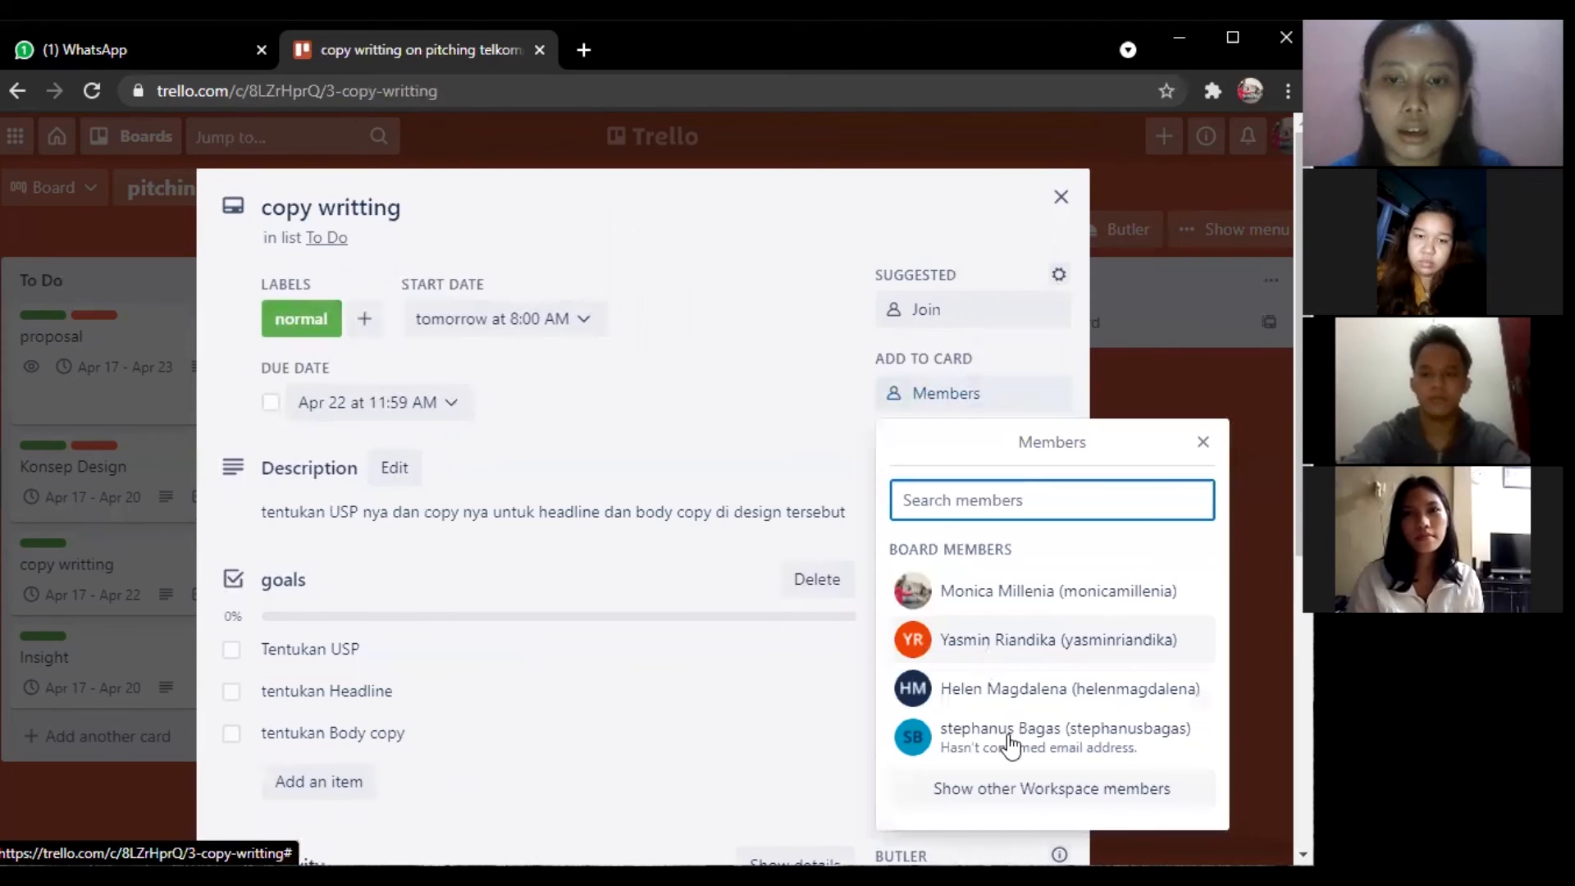
click(1011, 745)
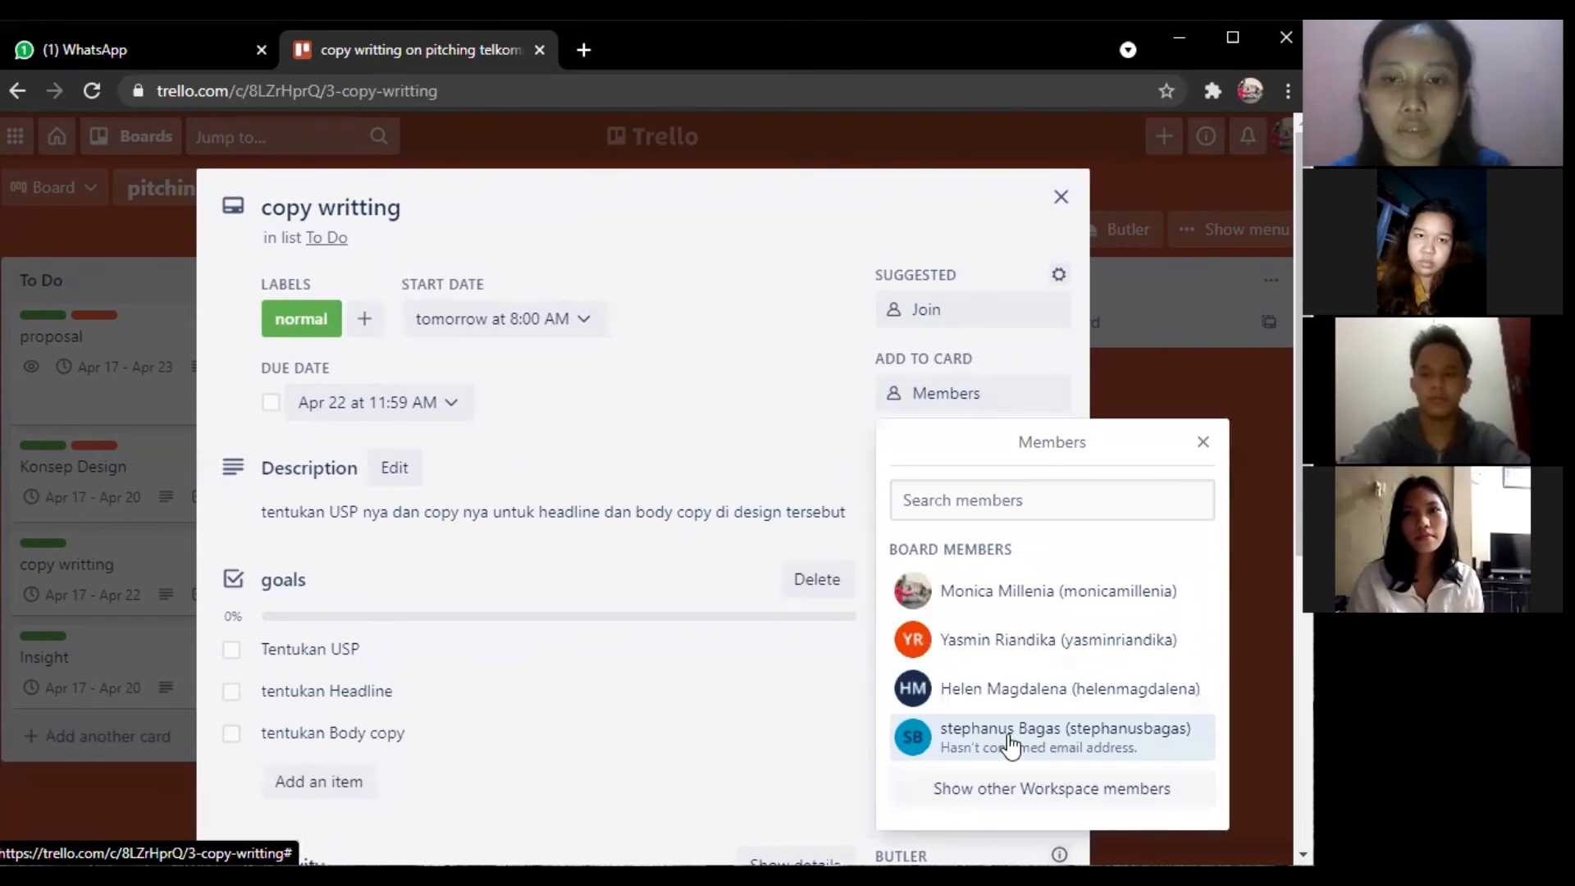
click(1209, 442)
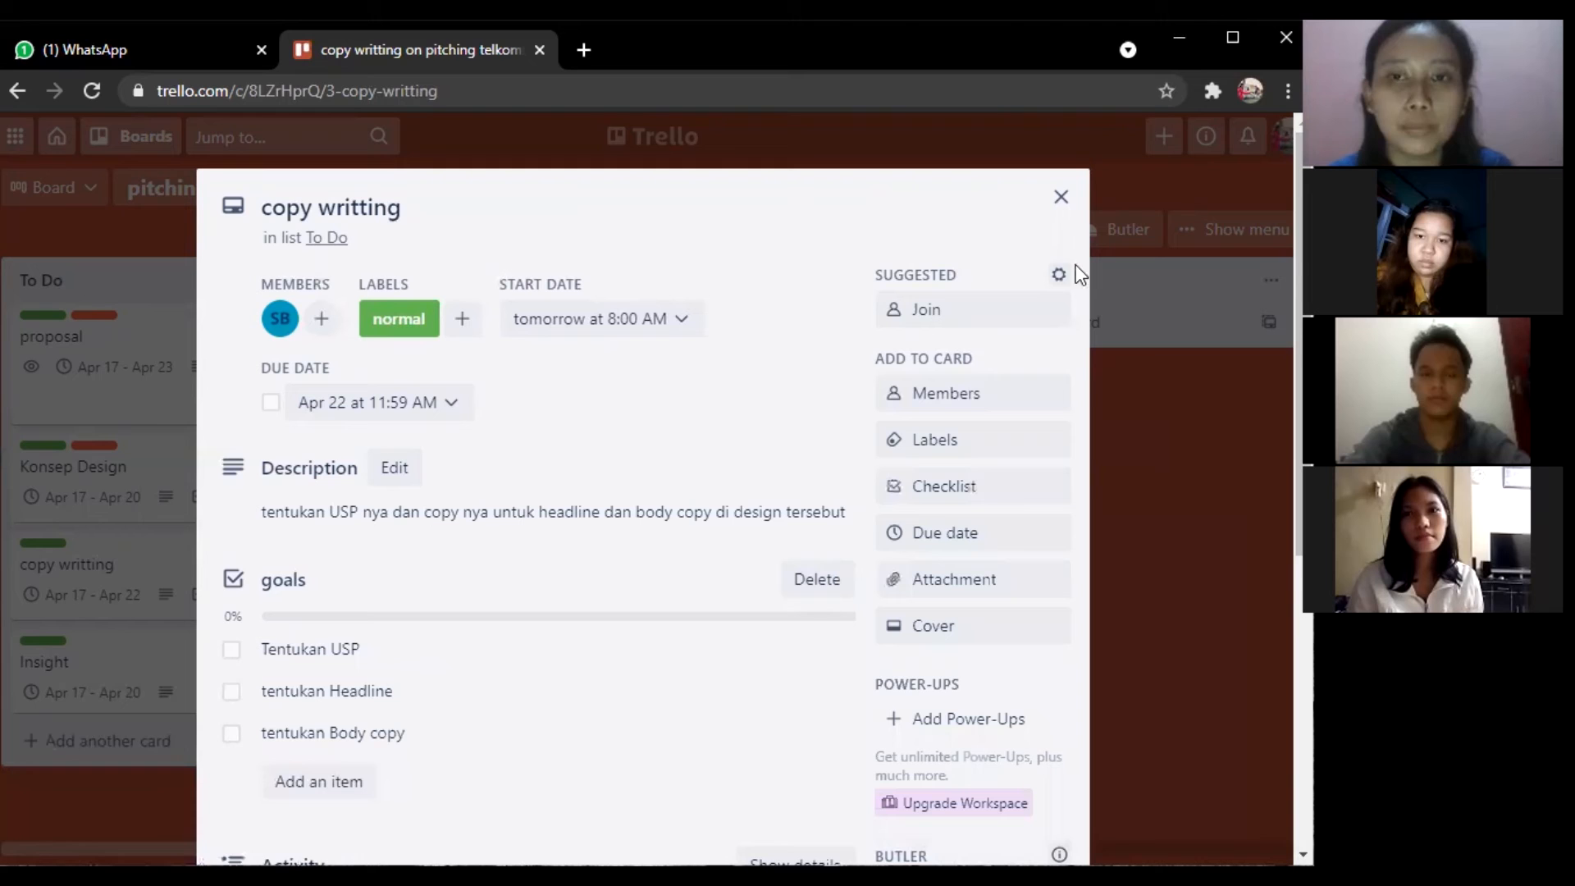
click(1061, 198)
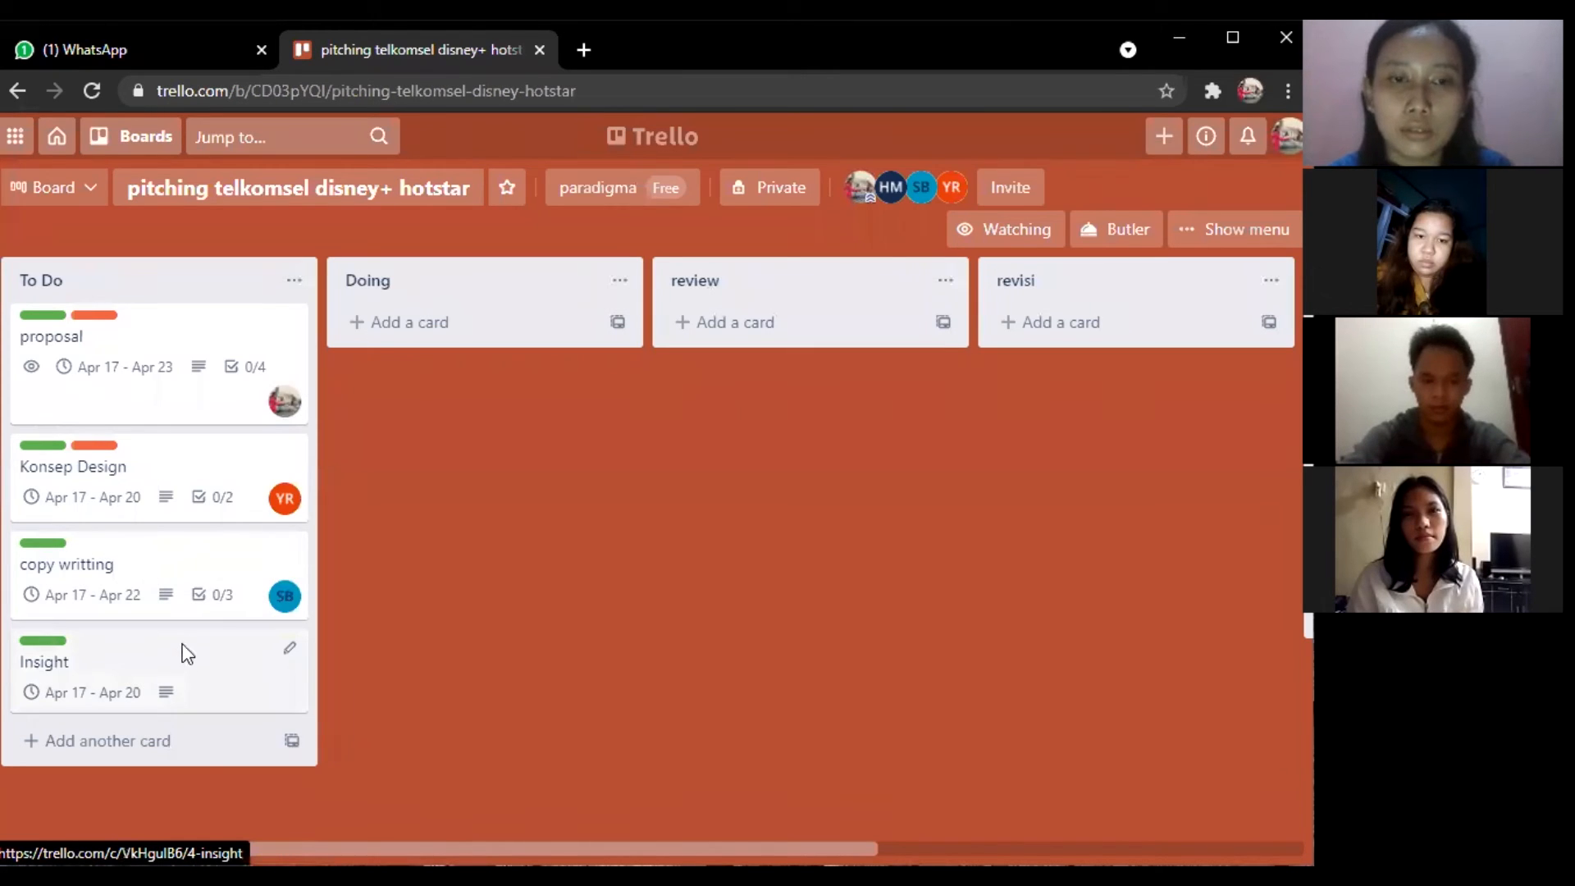
Assign member HM to the Insight card and close it.
click(188, 654)
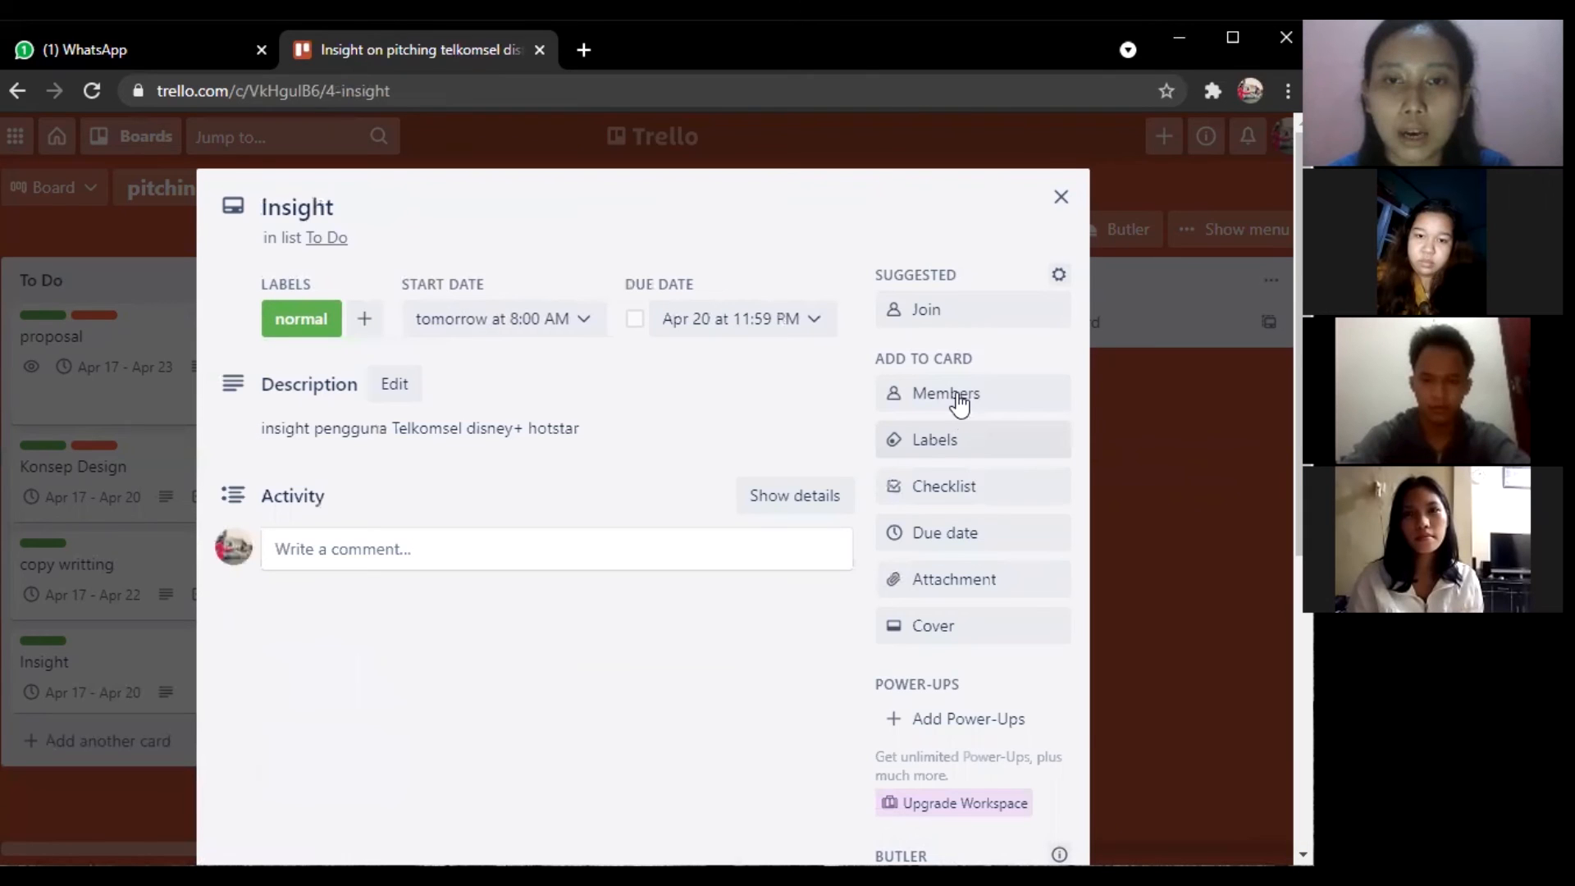
click(960, 402)
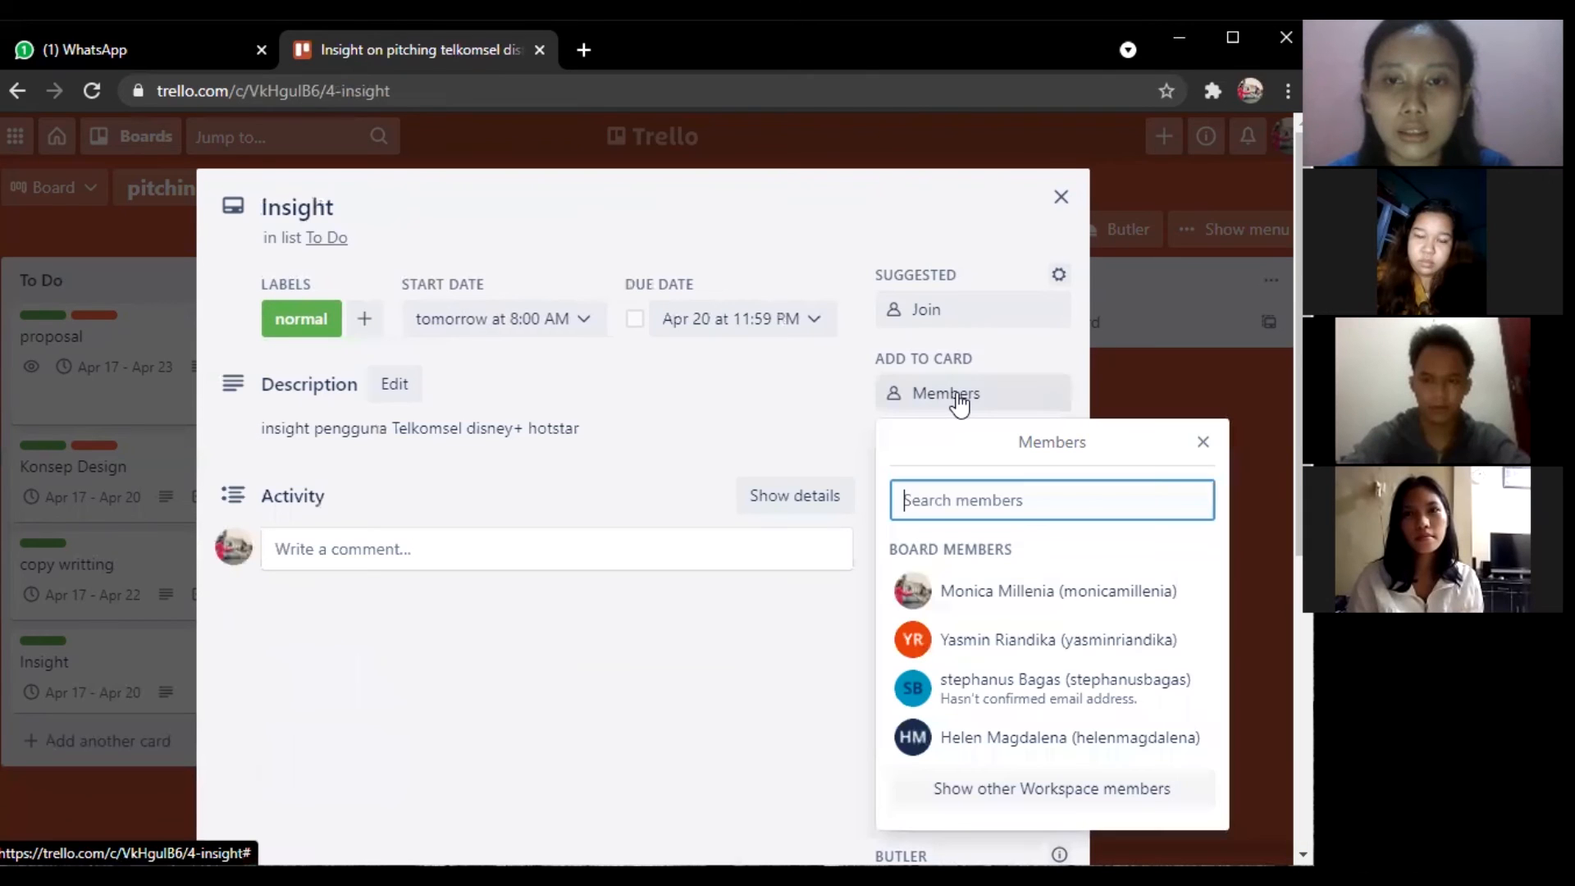
click(975, 743)
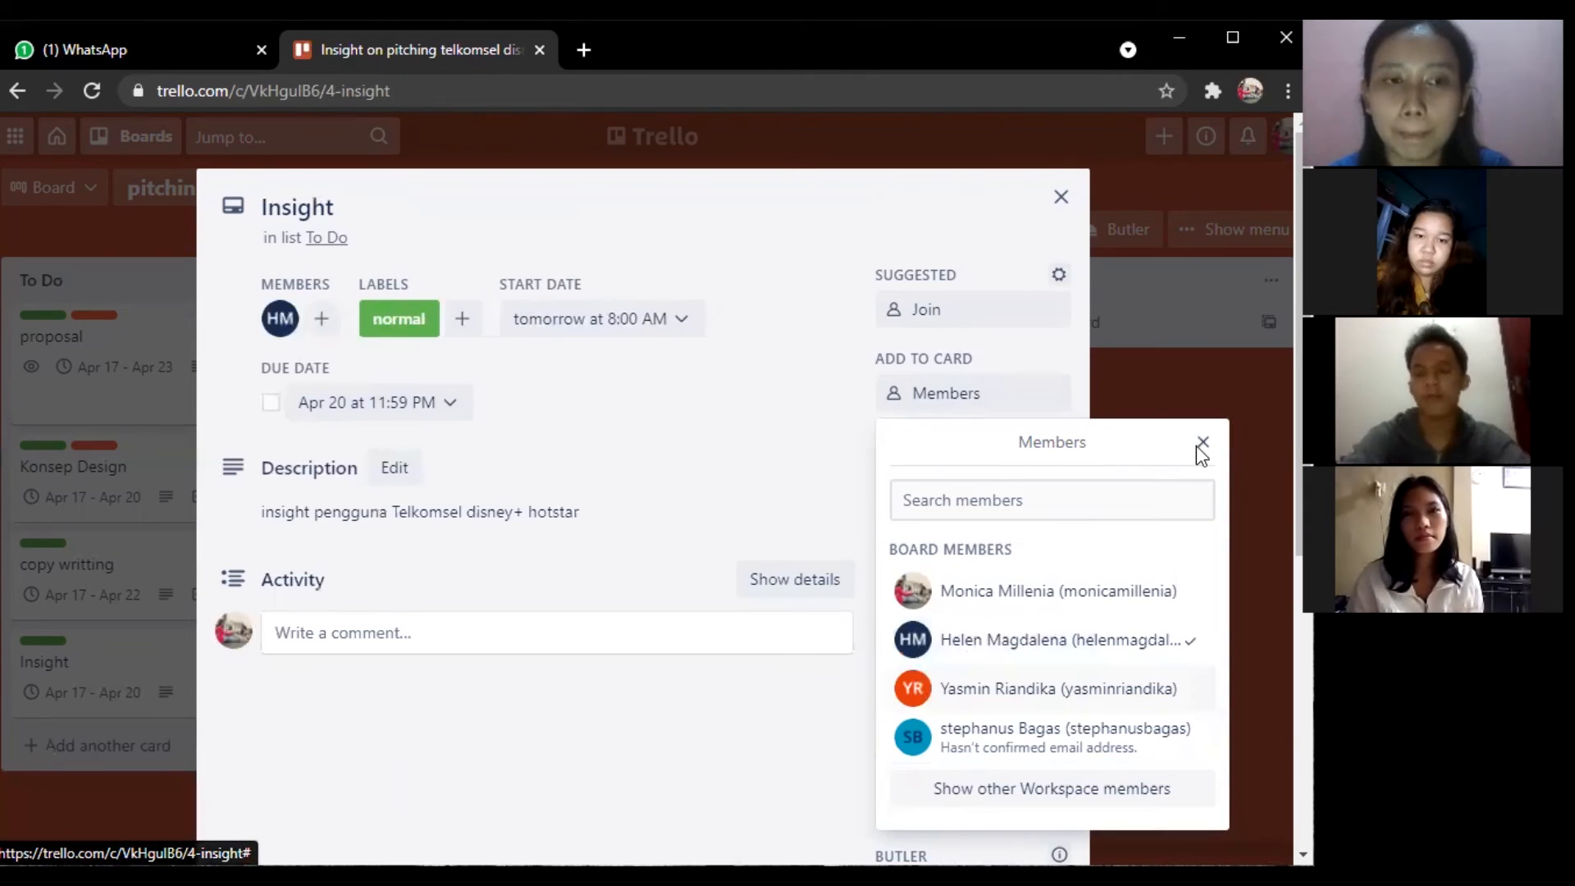
click(1199, 446)
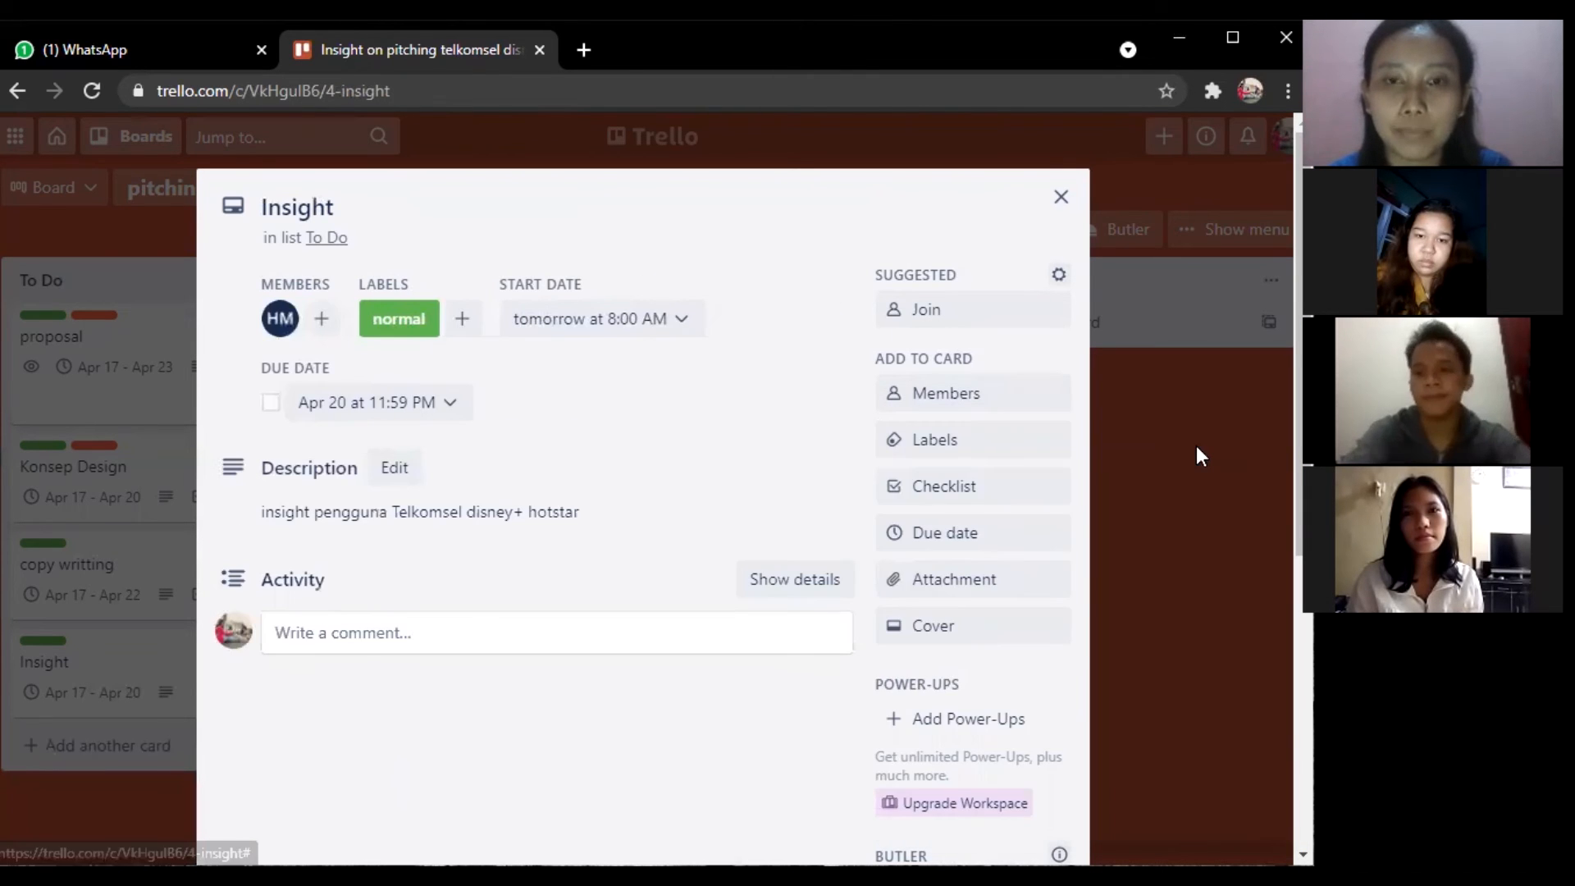
click(1061, 199)
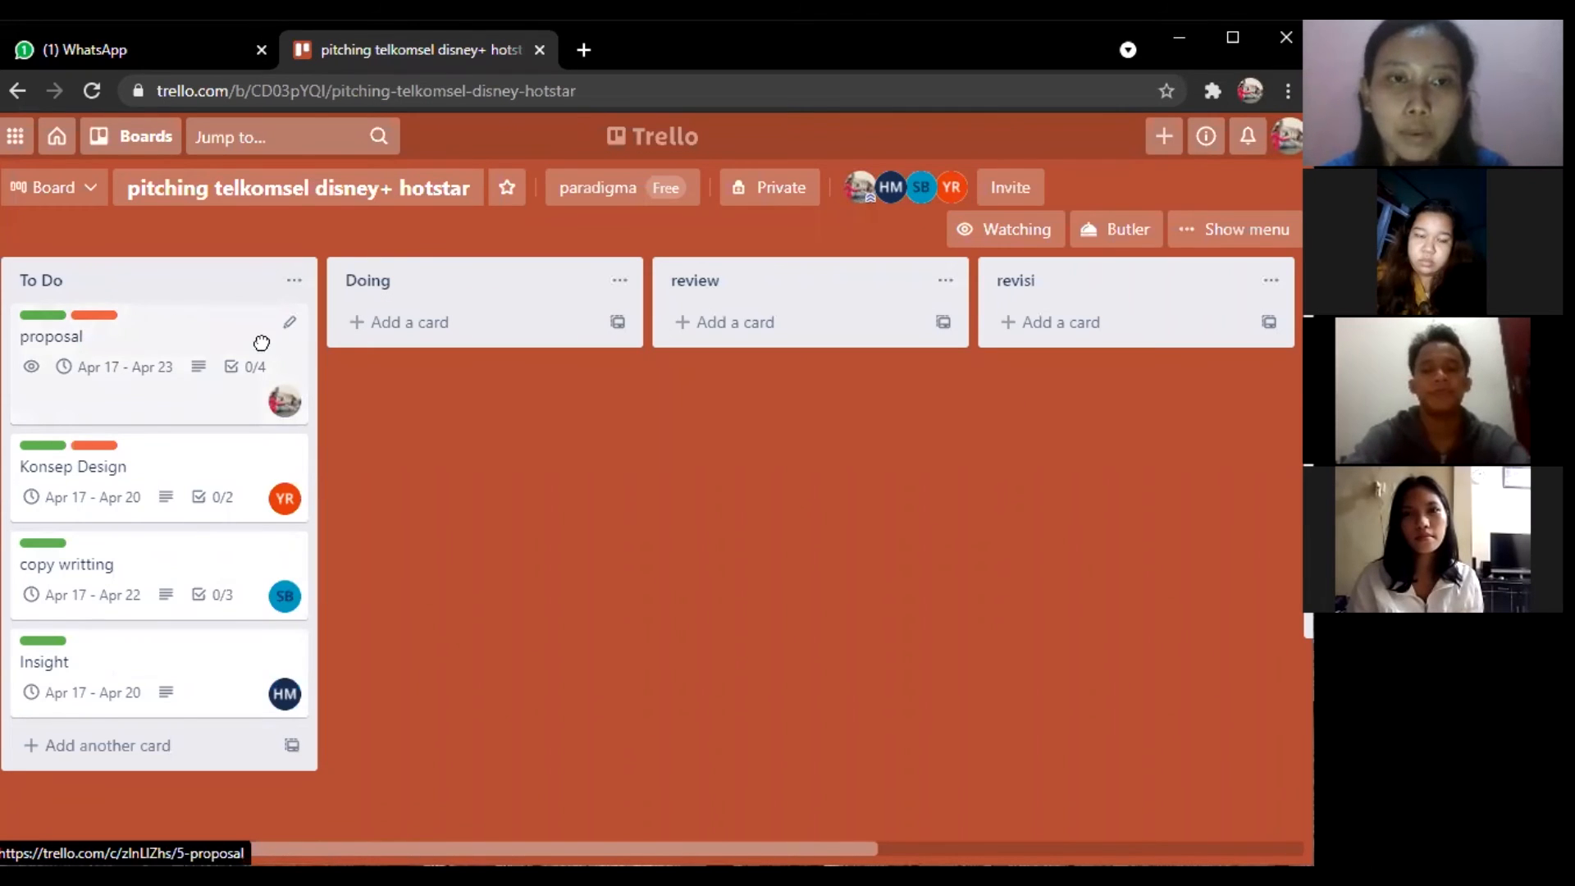
Drag proposal and copy writting into Doing, and Insight and Konsep Design into review.
drag(450, 307, 450, 317)
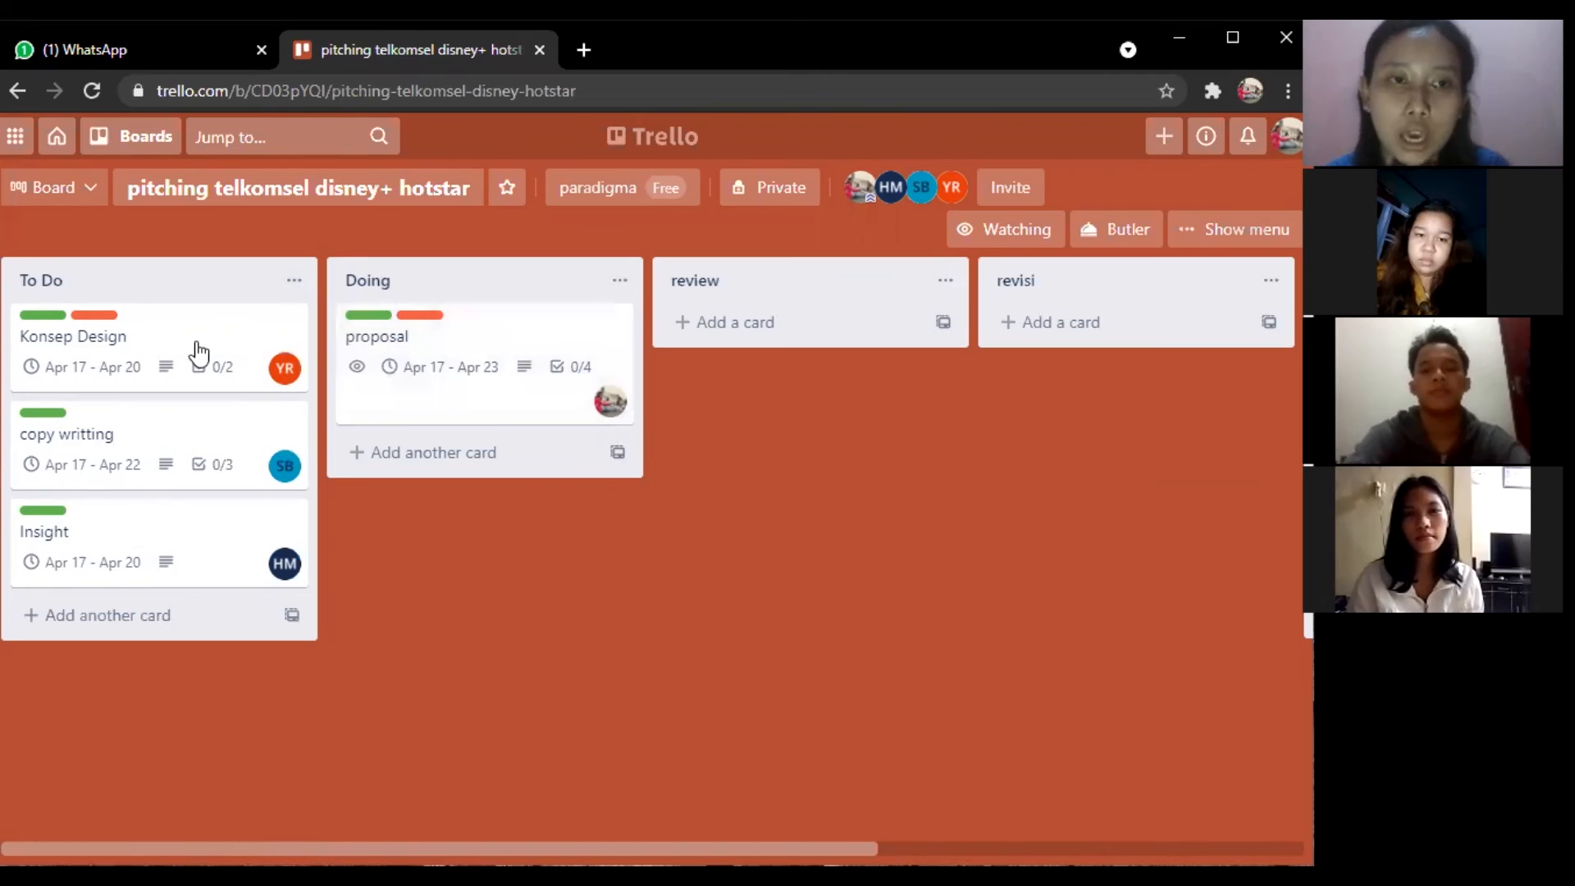
drag(279, 379, 453, 459)
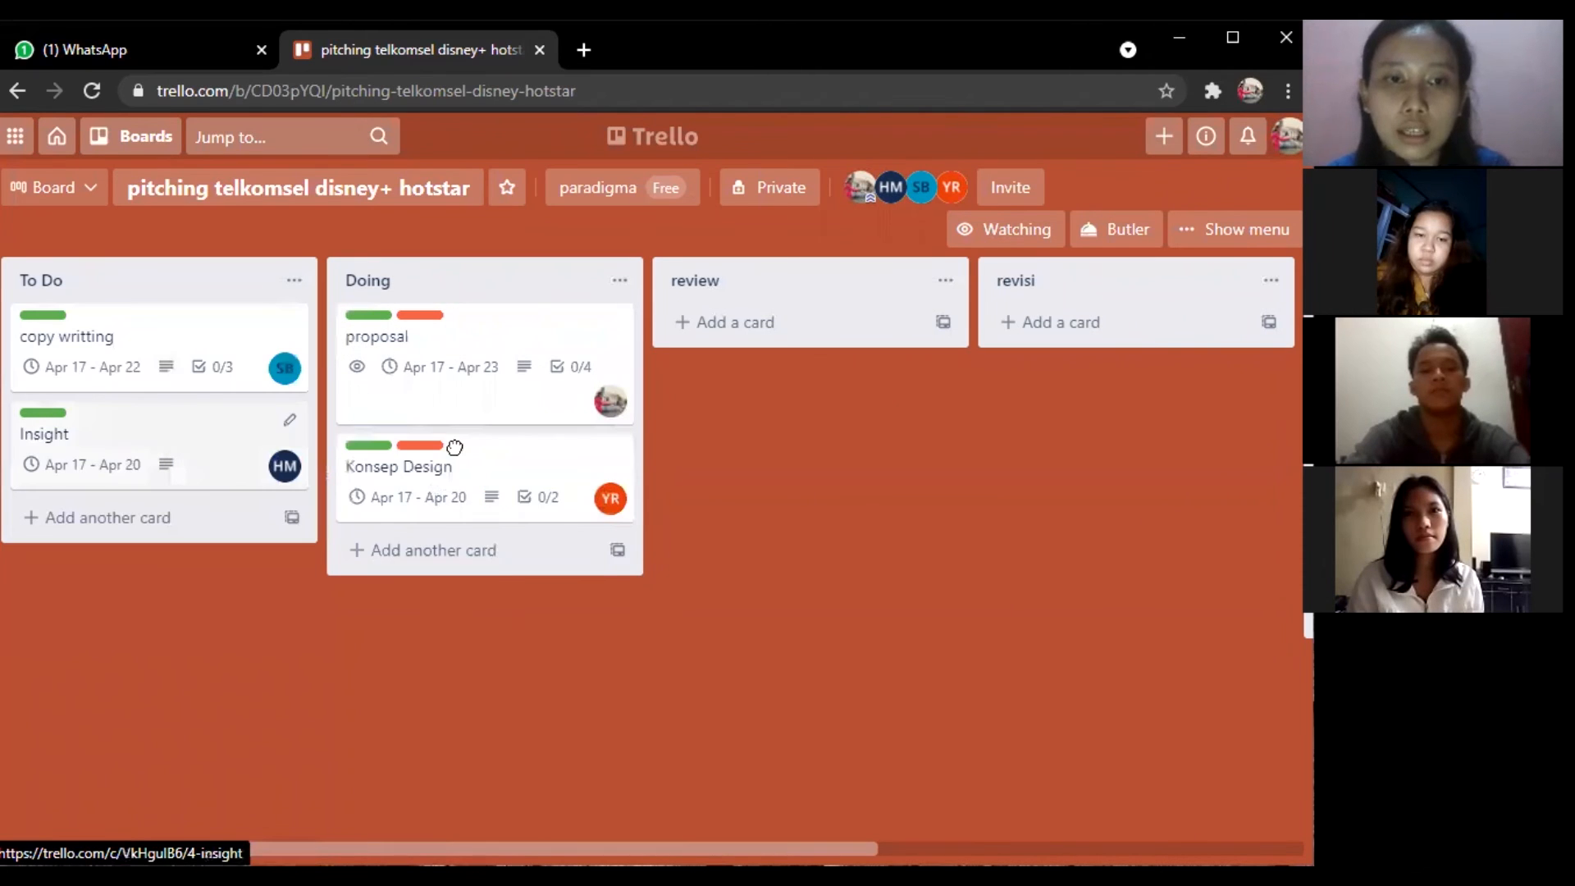
drag(182, 427, 458, 449)
drag(166, 330, 608, 565)
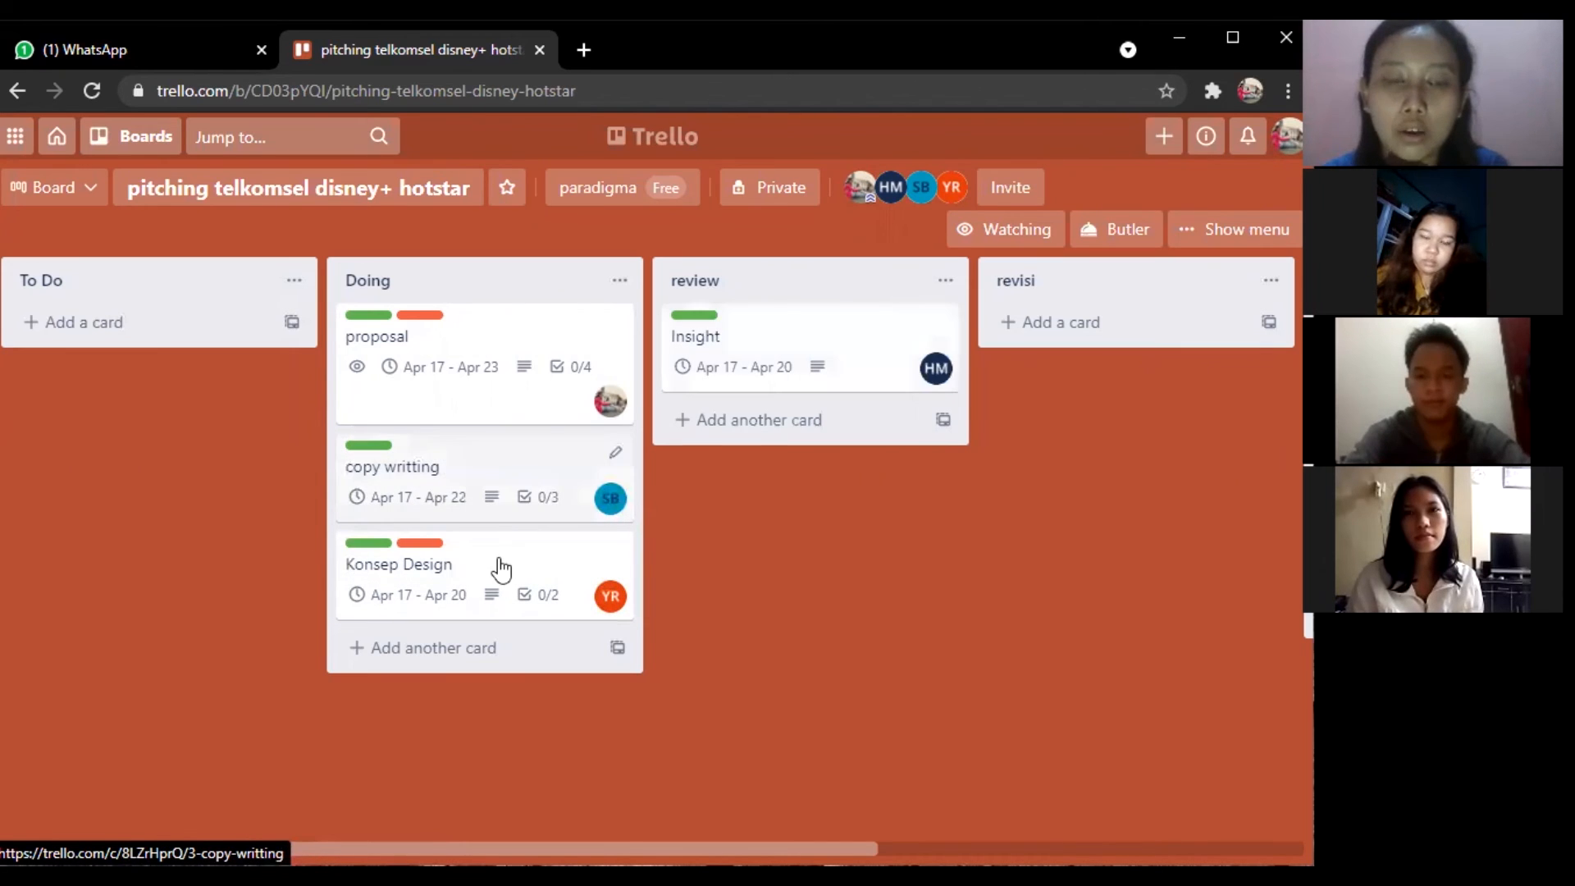
drag(796, 420, 791, 425)
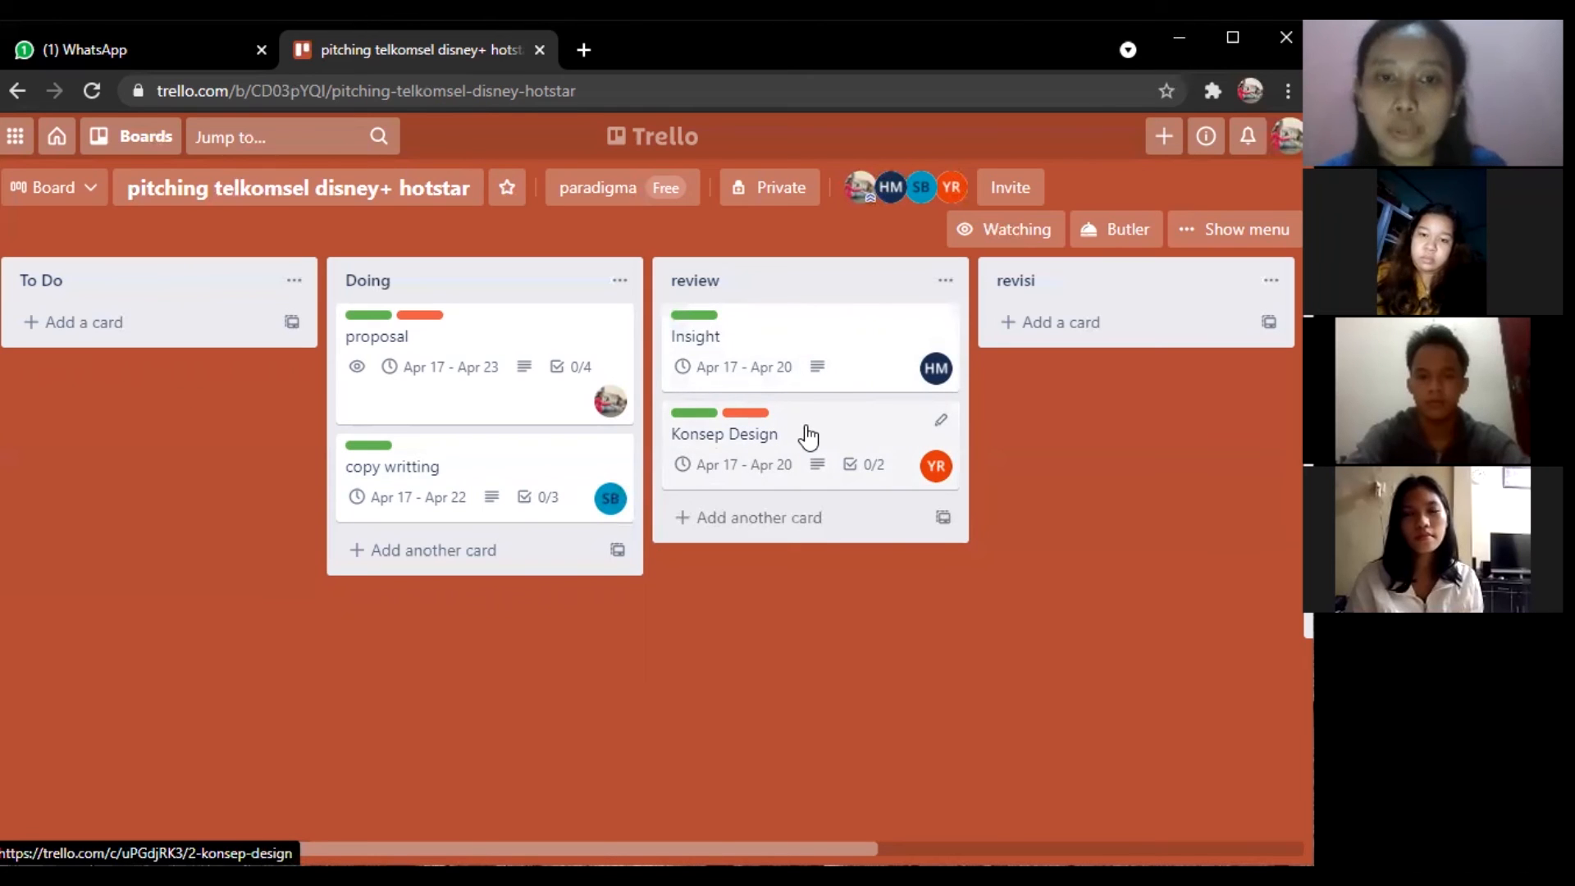
Drag Konsep Design from review to revisi, then scroll across to view the Done list.
drag(802, 435, 1094, 331)
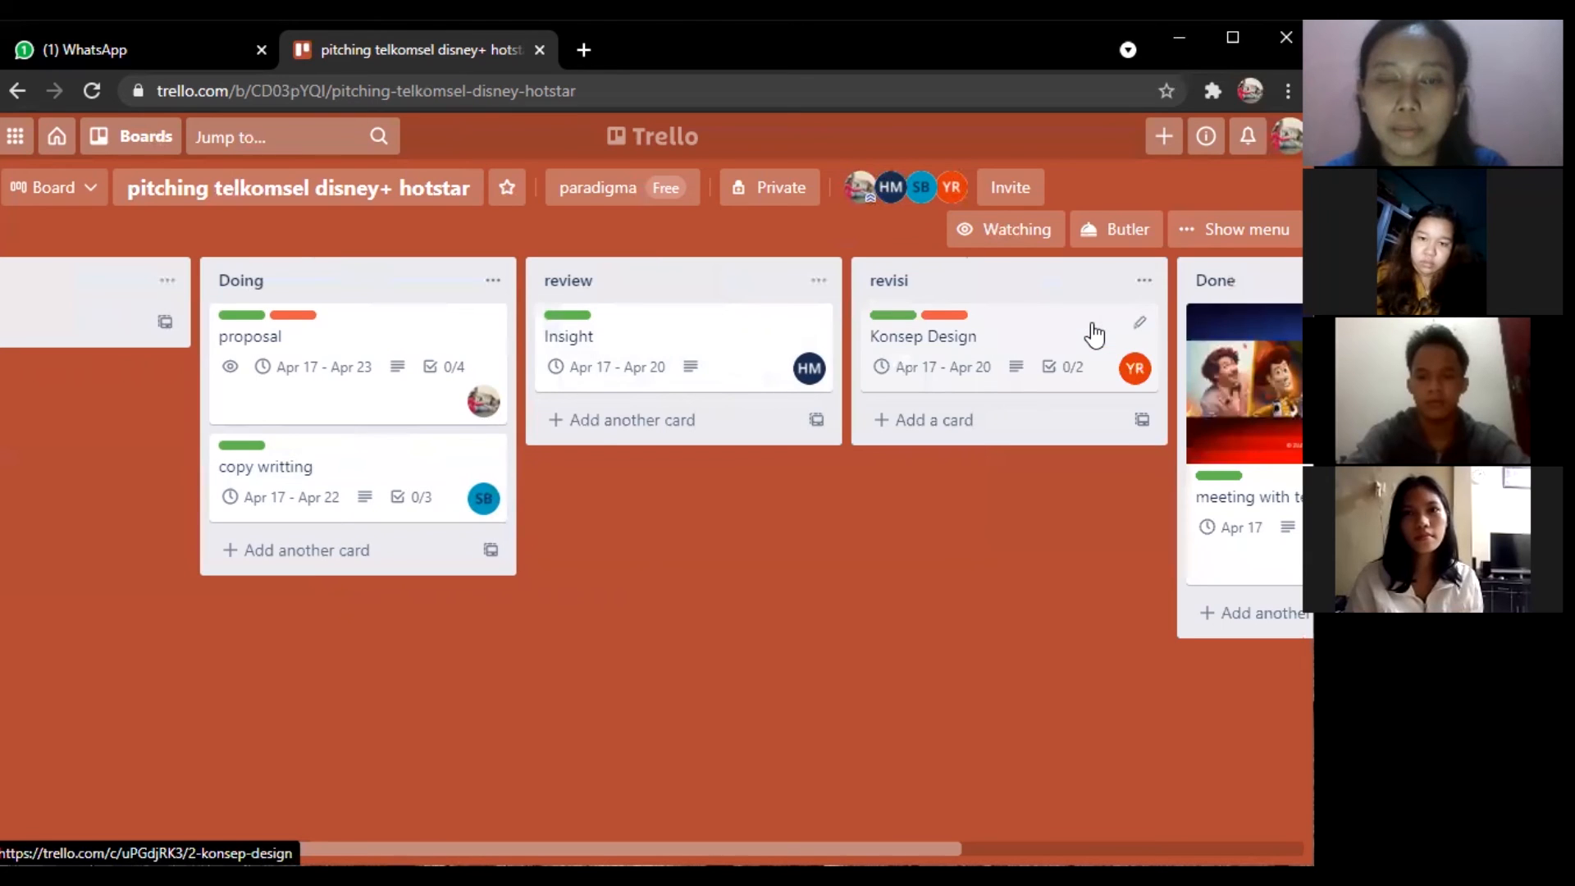
scroll(785, 383, right, 1)
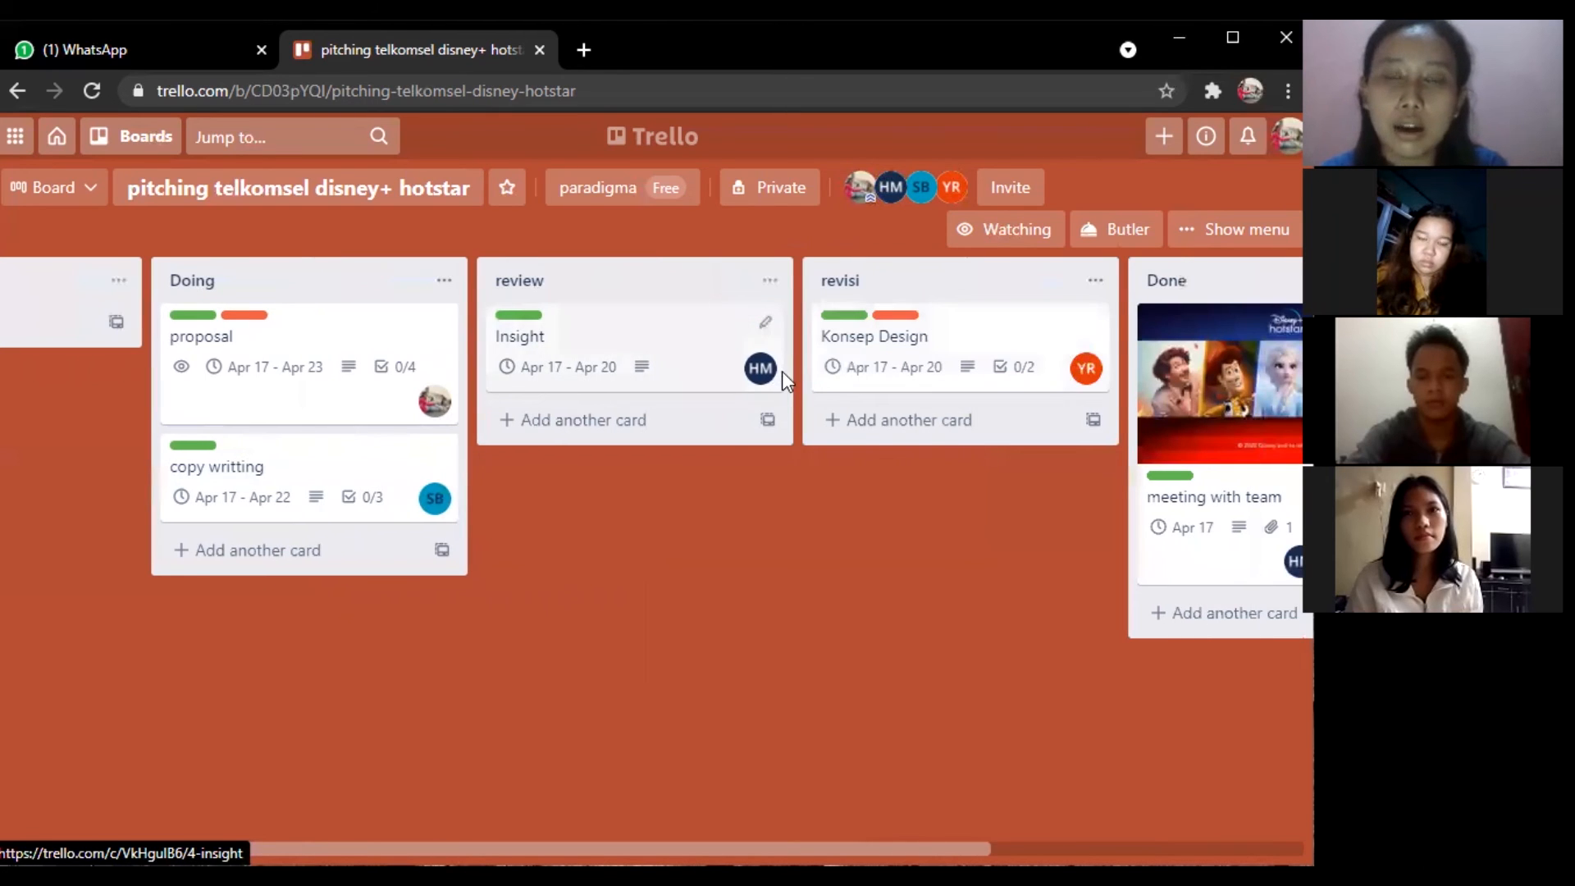
scroll(775, 370, right, 2)
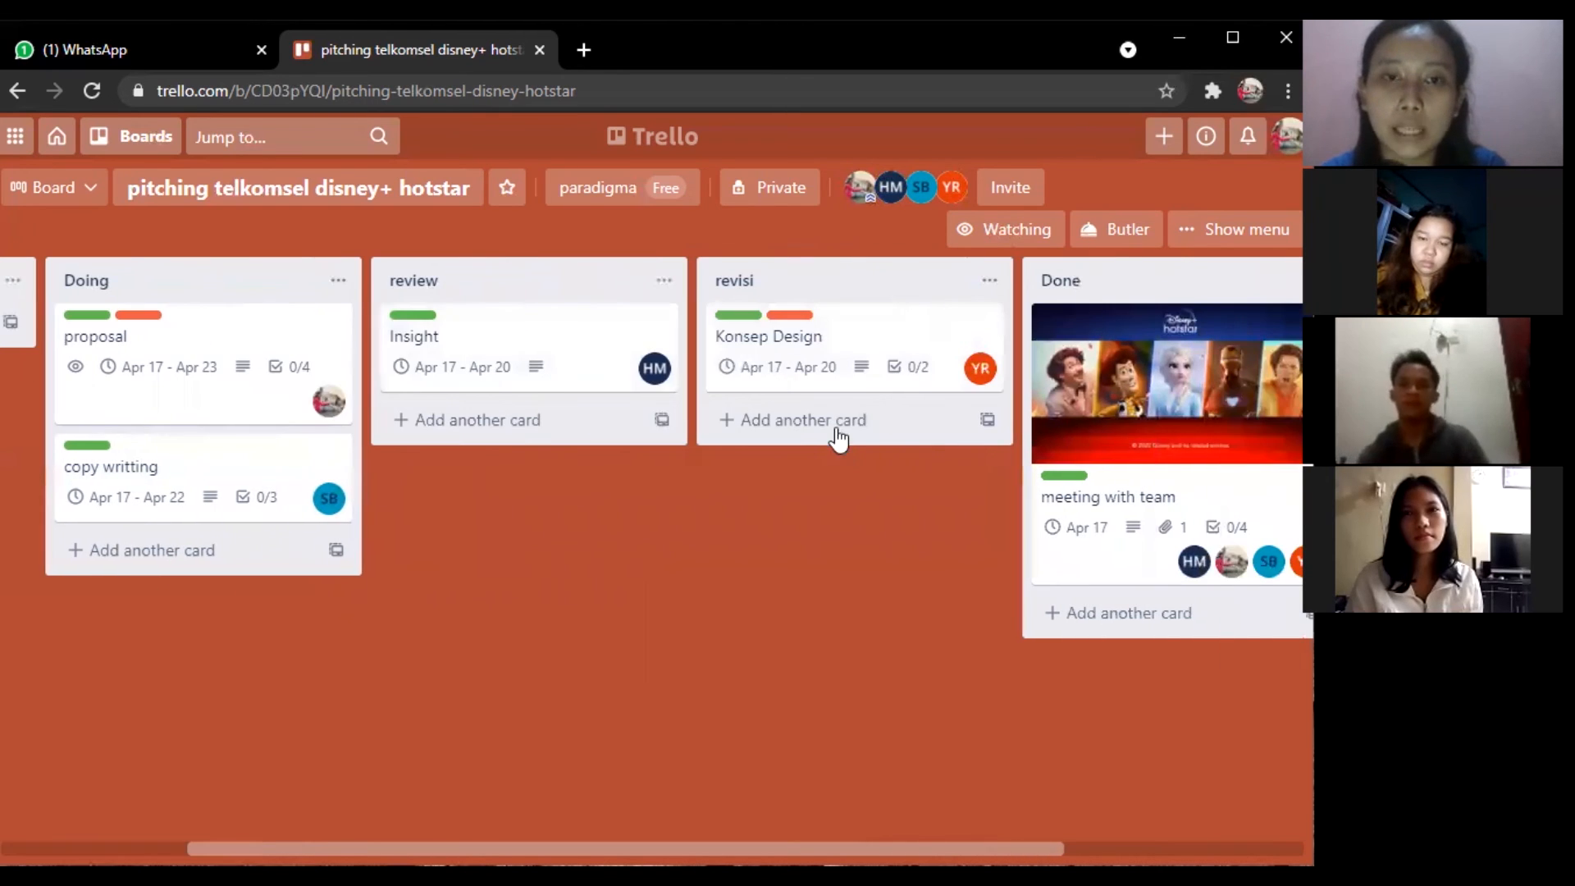
scroll(851, 460, right, 2)
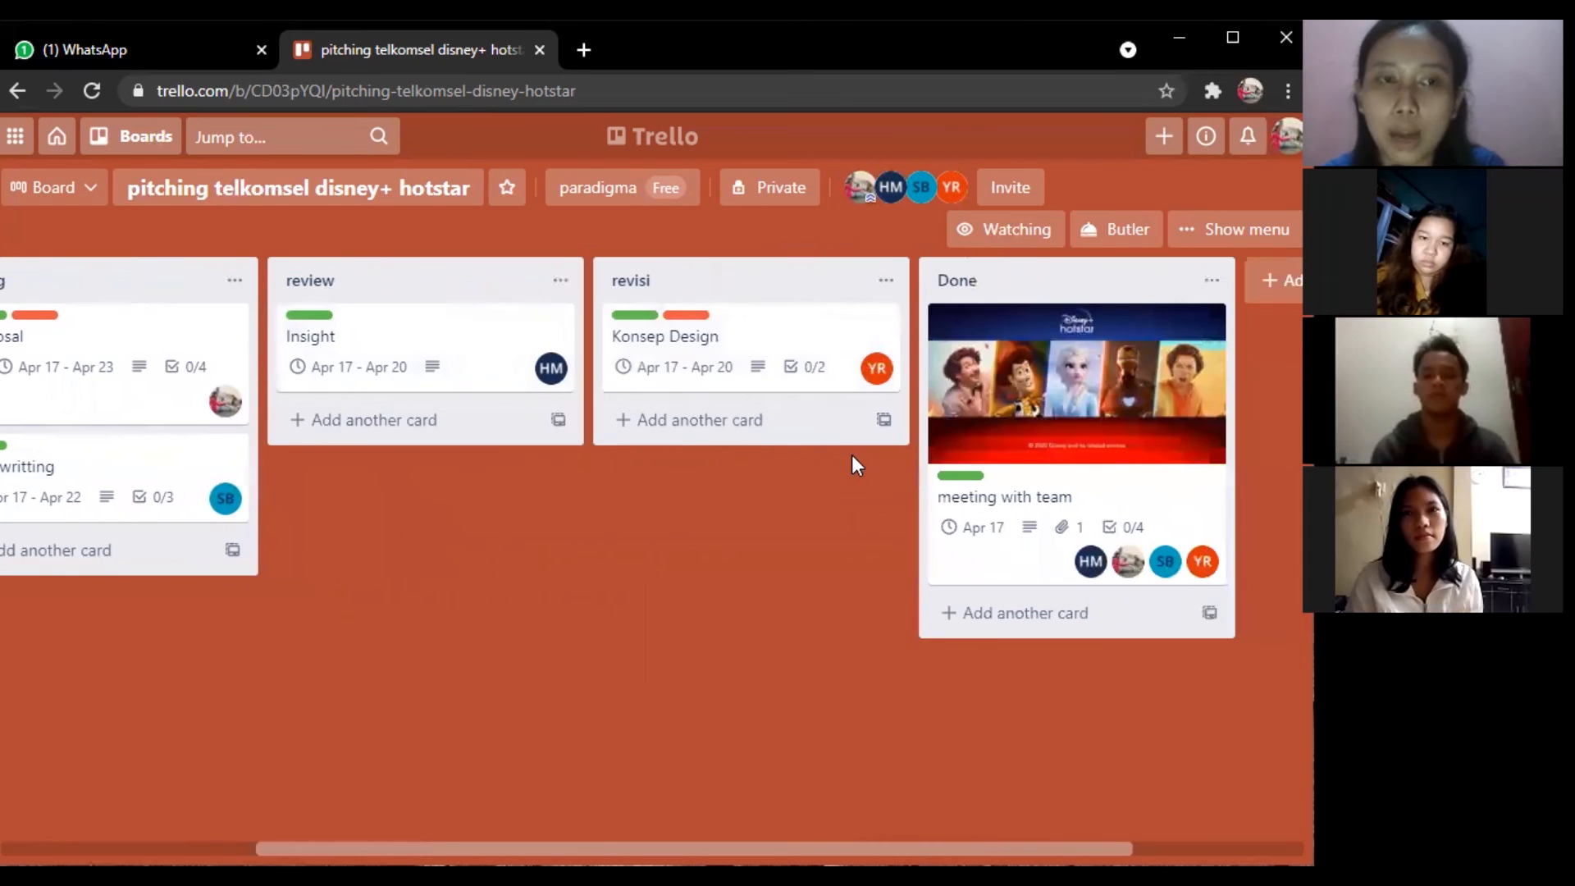
scroll(852, 454, left, 1)
scroll(334, 355, left, 2)
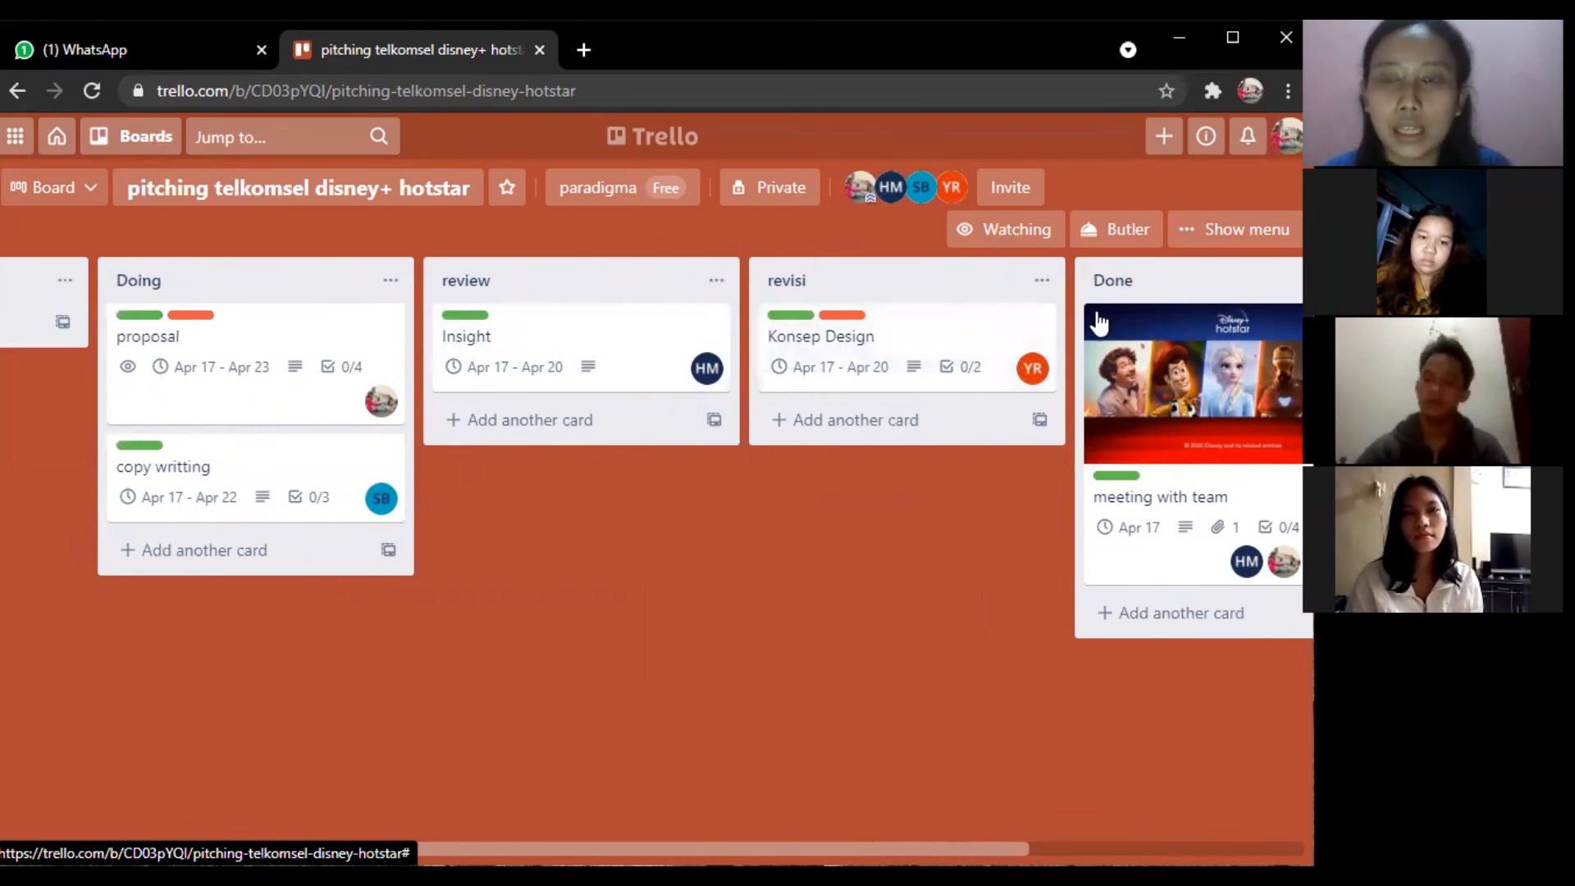
Open the board menu, look at the Change background options, then return to the main Menu.
click(1235, 231)
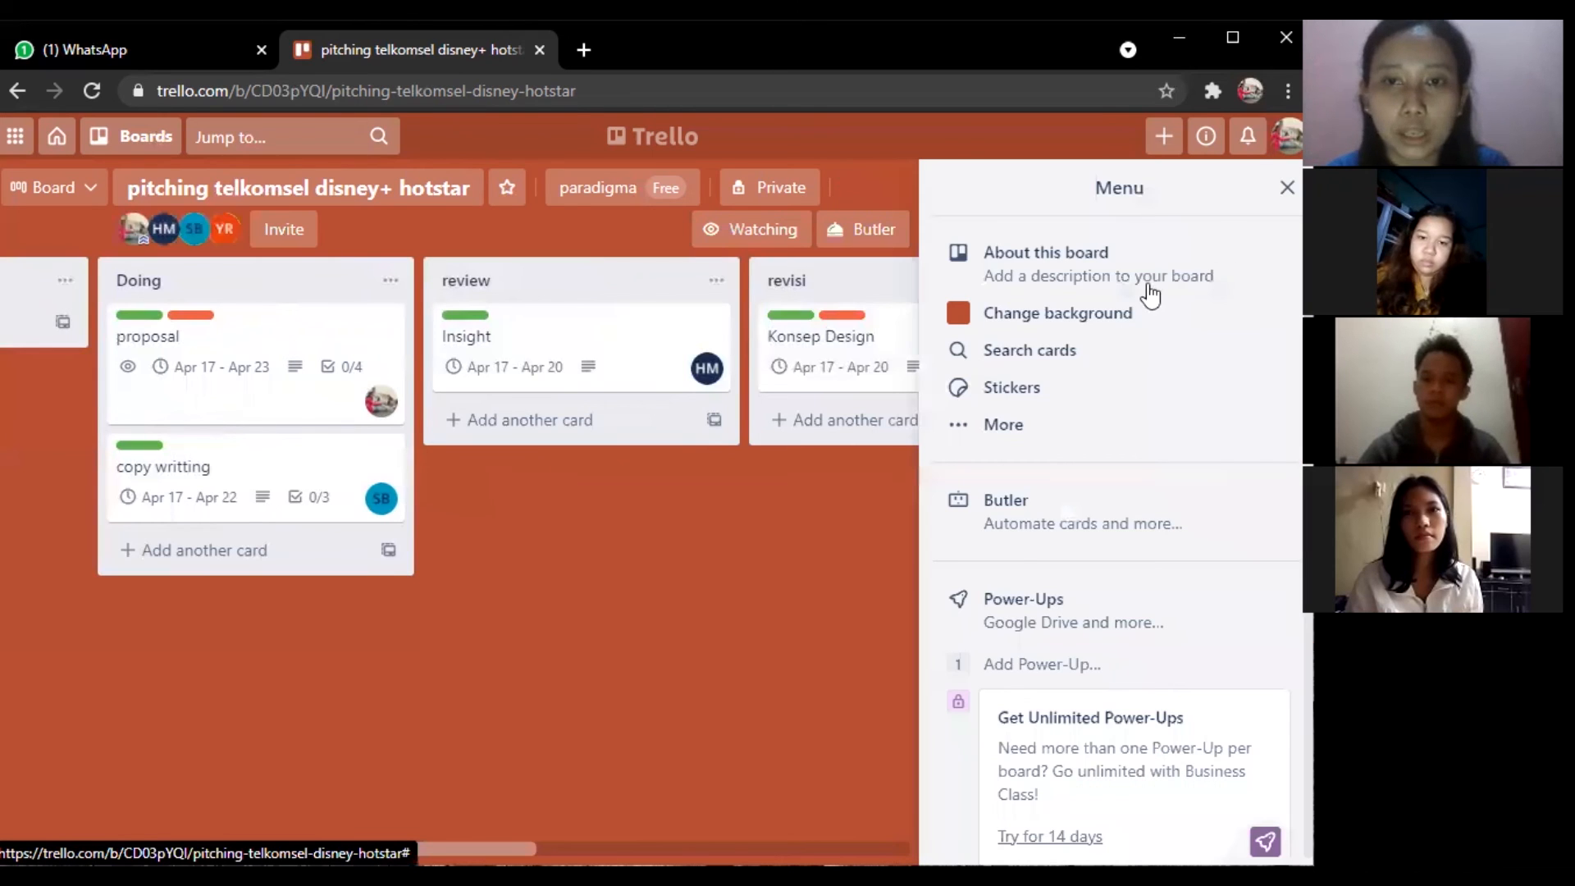
click(1068, 313)
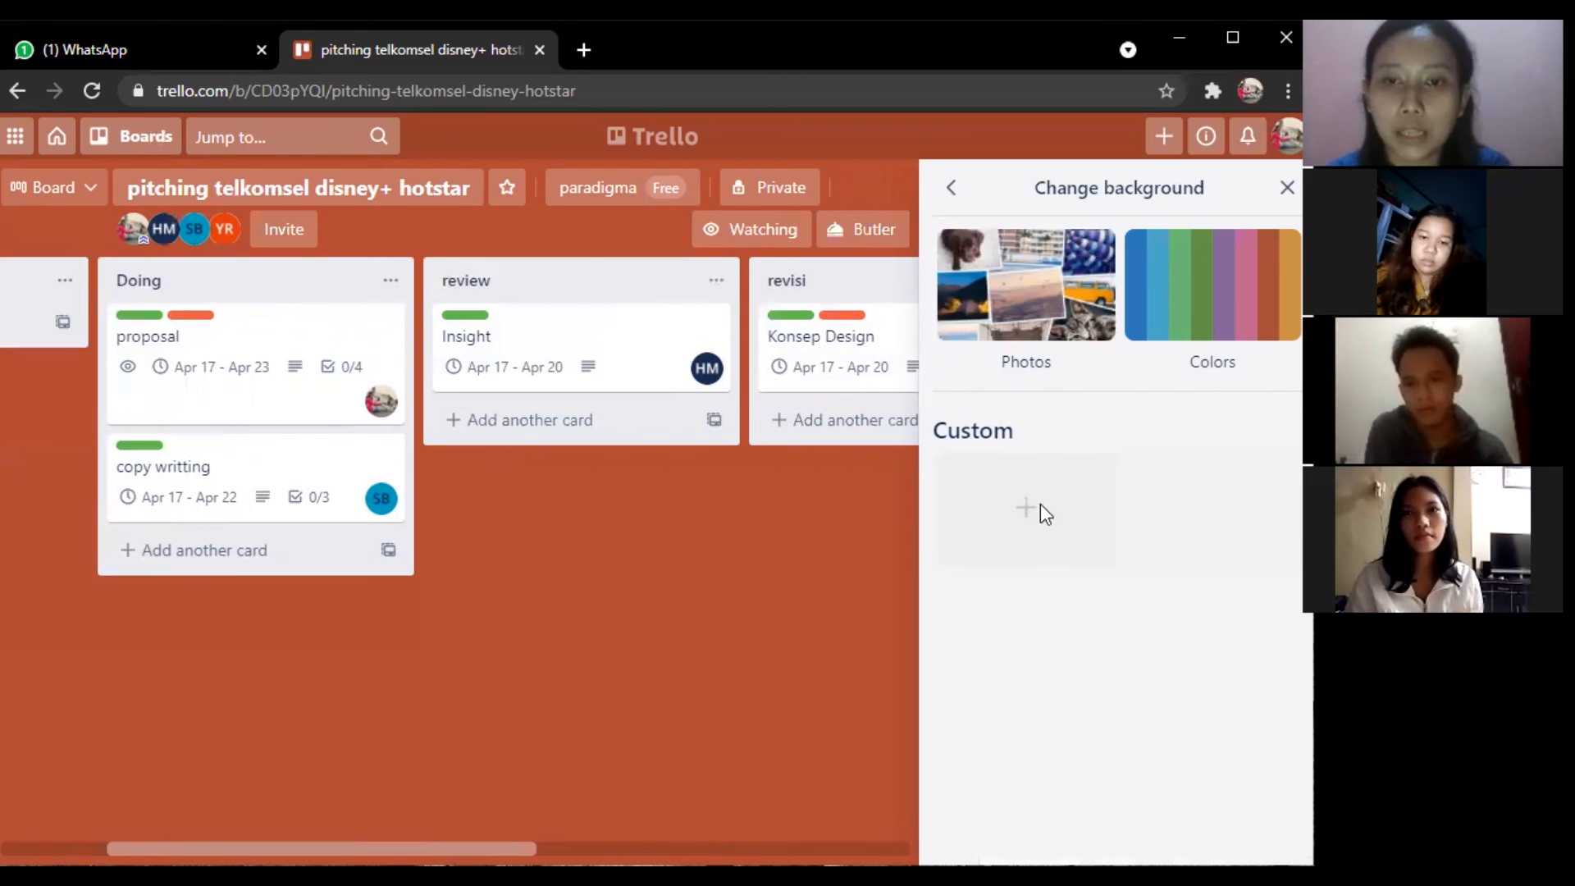
click(952, 195)
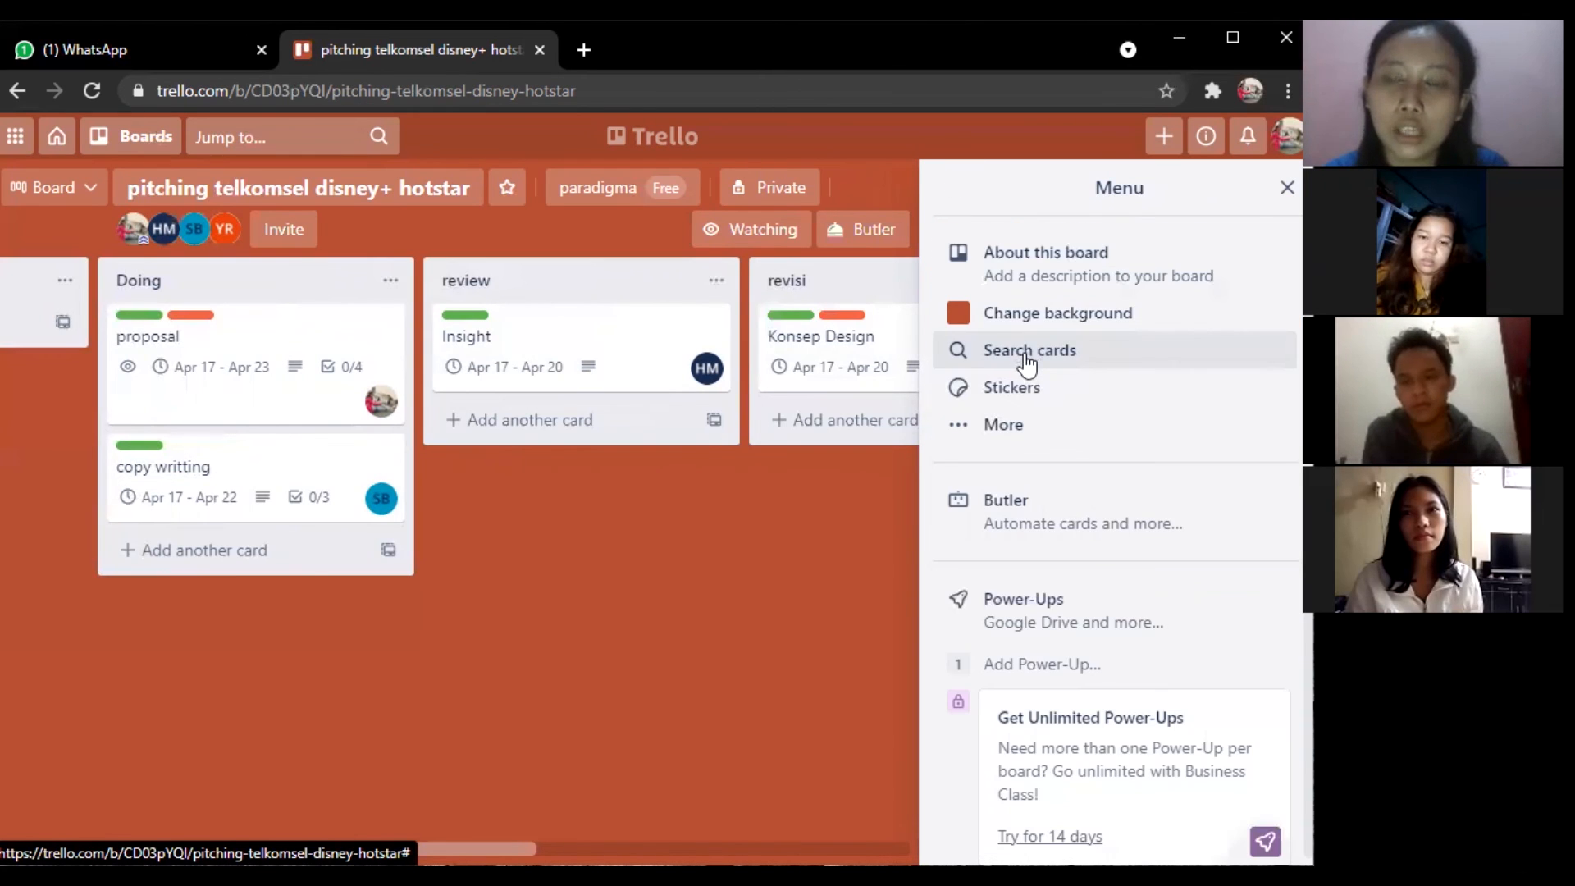
In Search cards, filter the board to urgent-labelled cards, then clear that filter.
click(1024, 352)
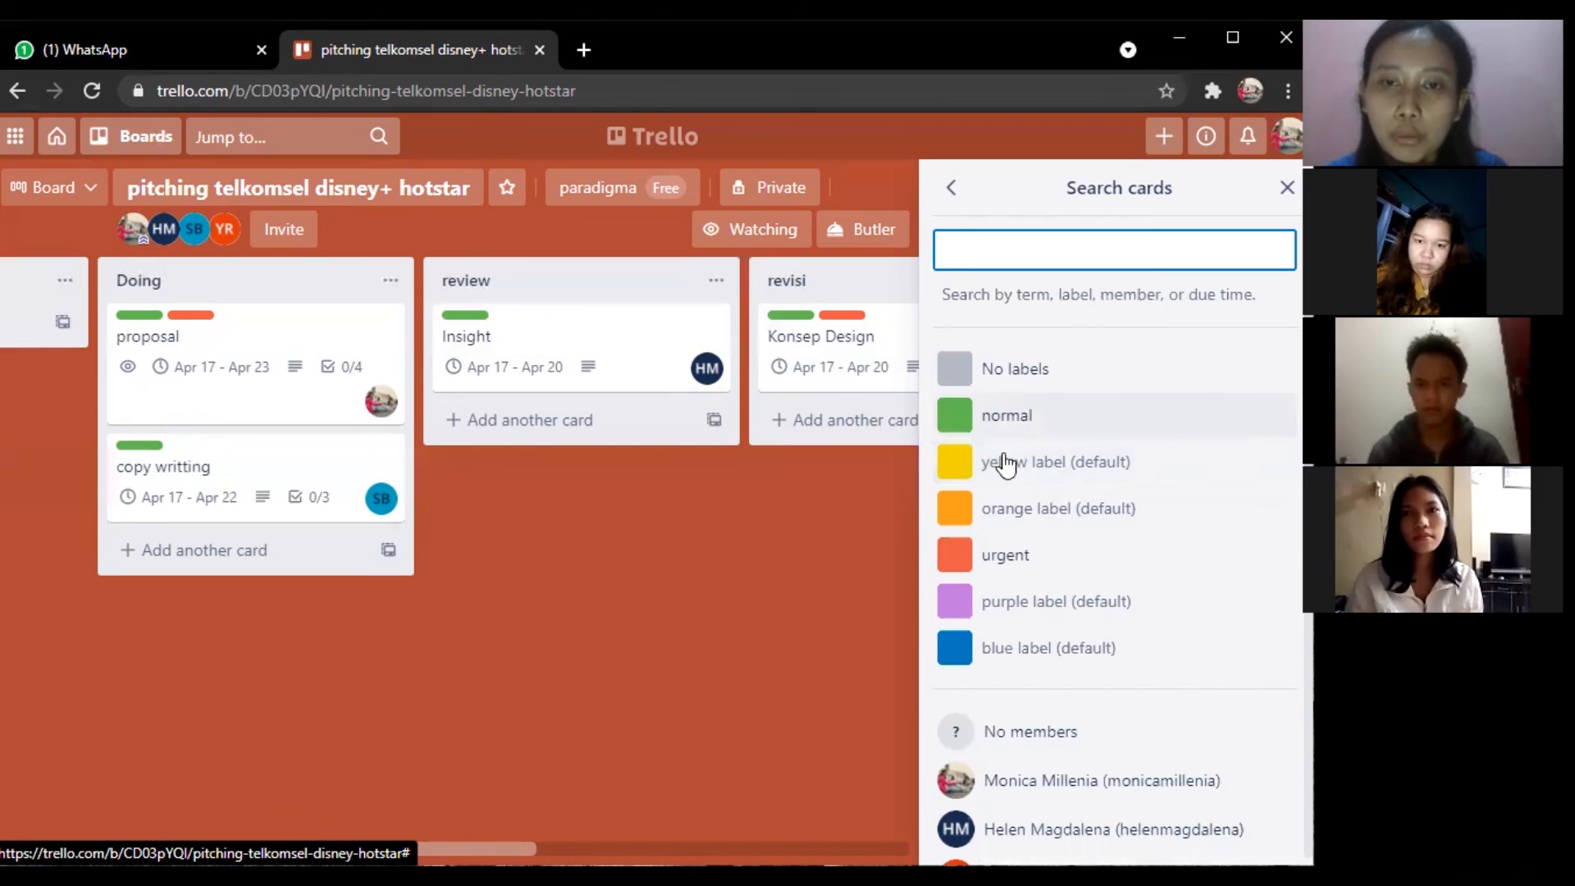
scroll(1017, 578, down, 1)
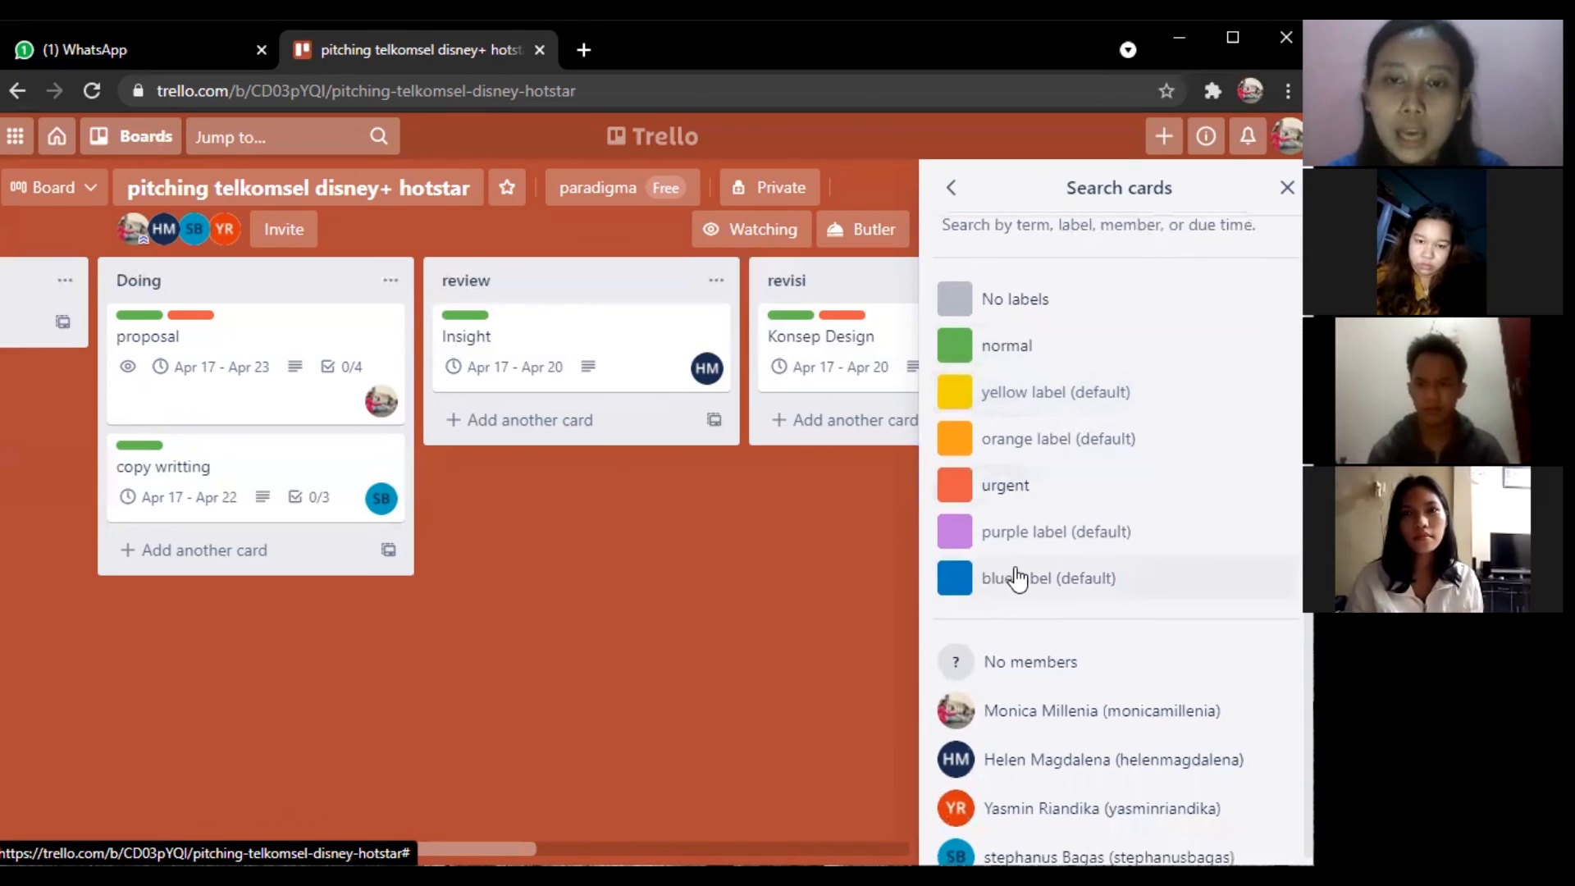
click(1050, 492)
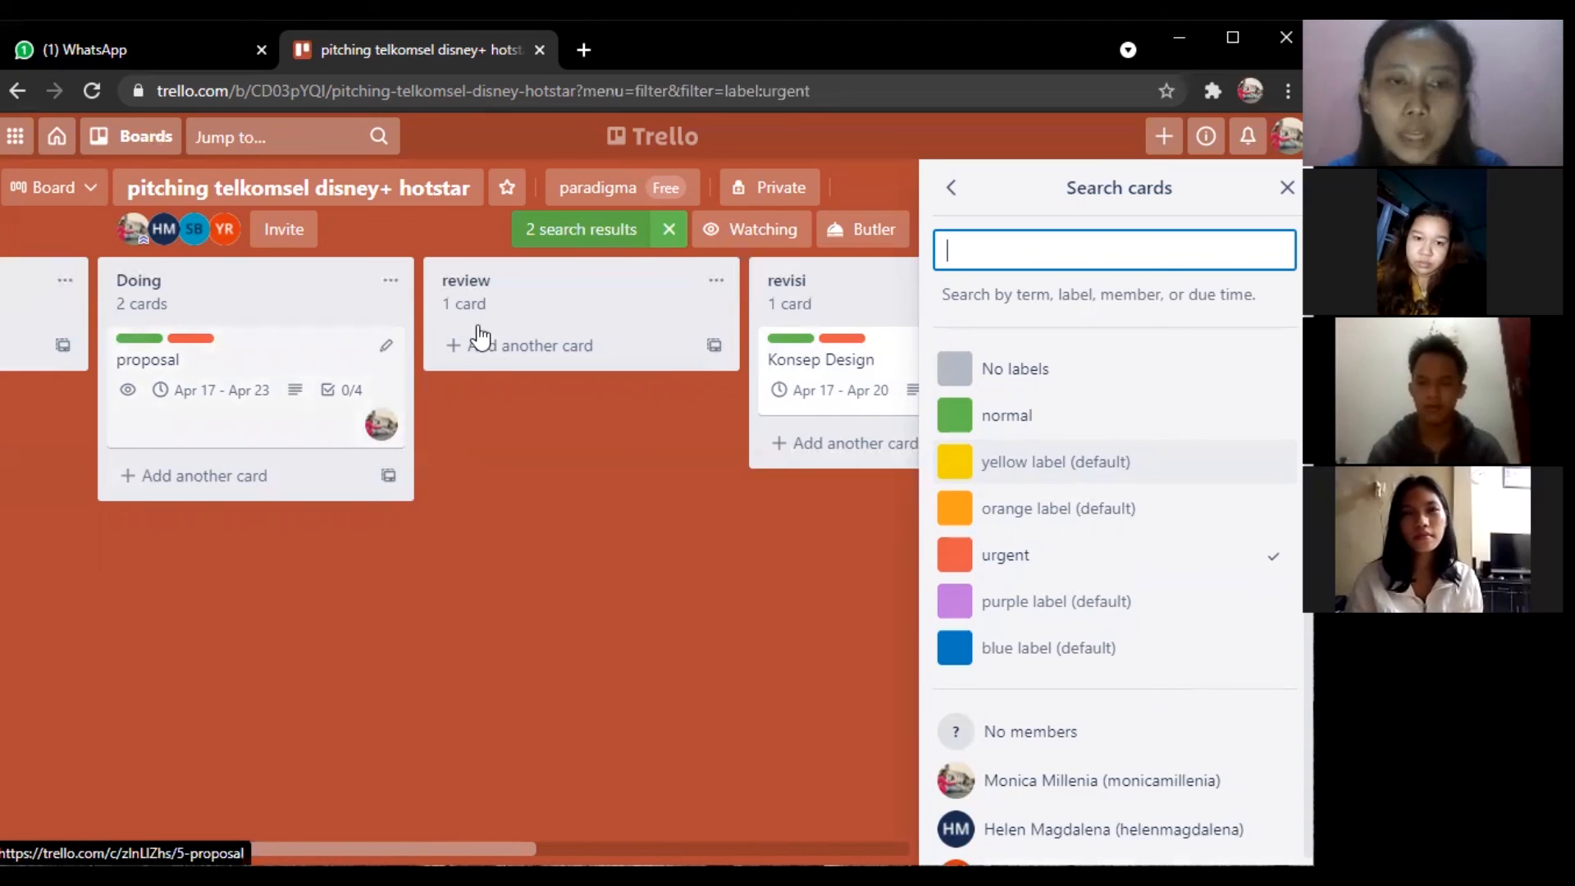
click(1097, 565)
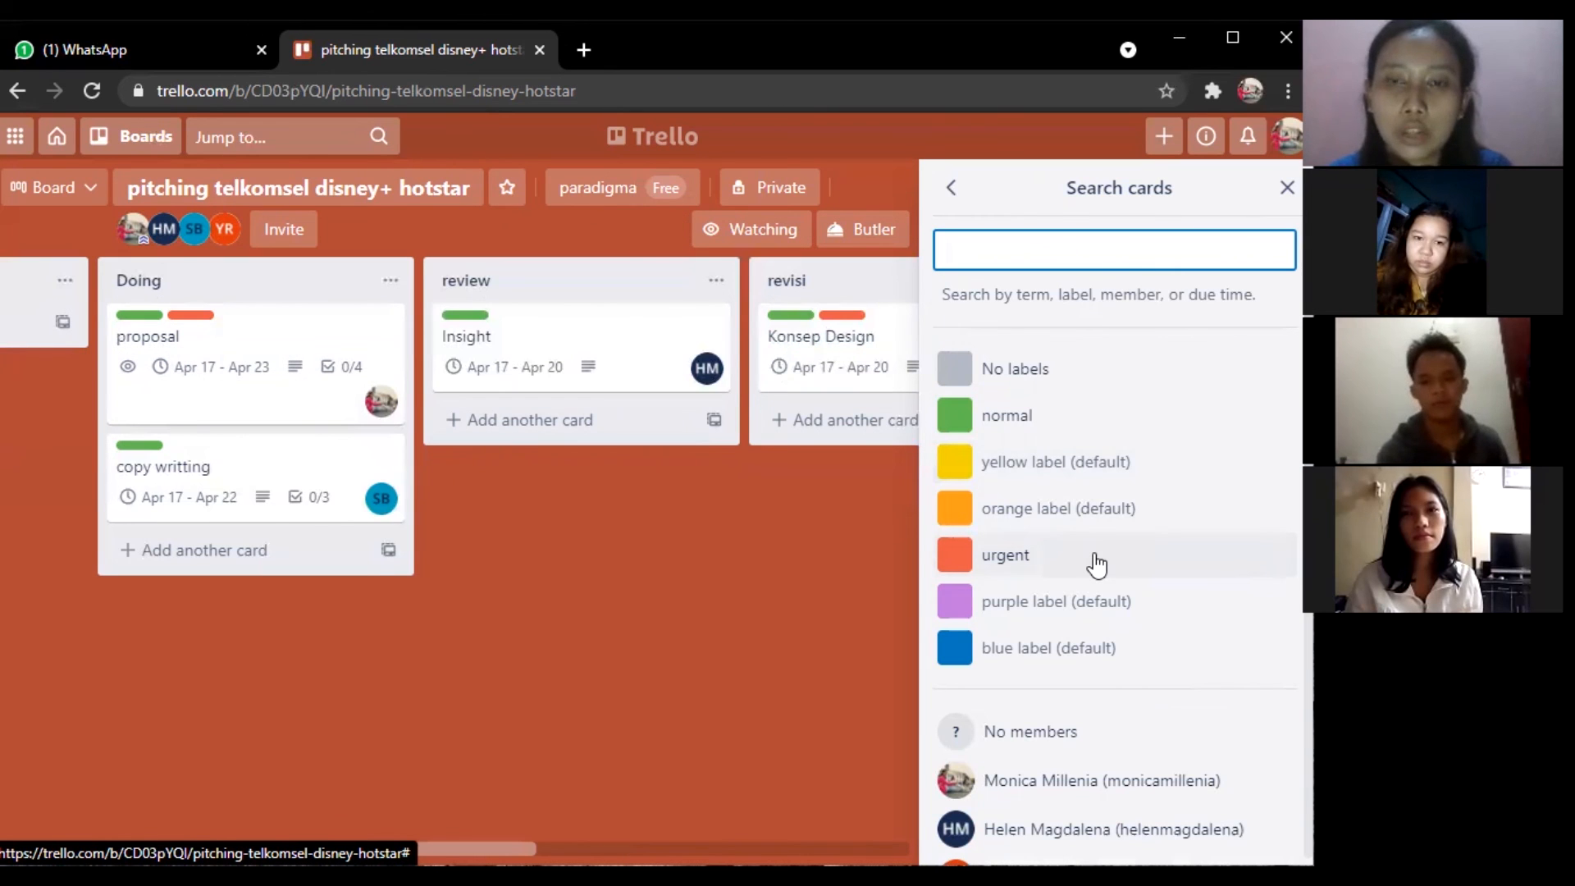
Filter cards to one team member, clear it, and return to the board Menu.
scroll(1097, 564, down, 4)
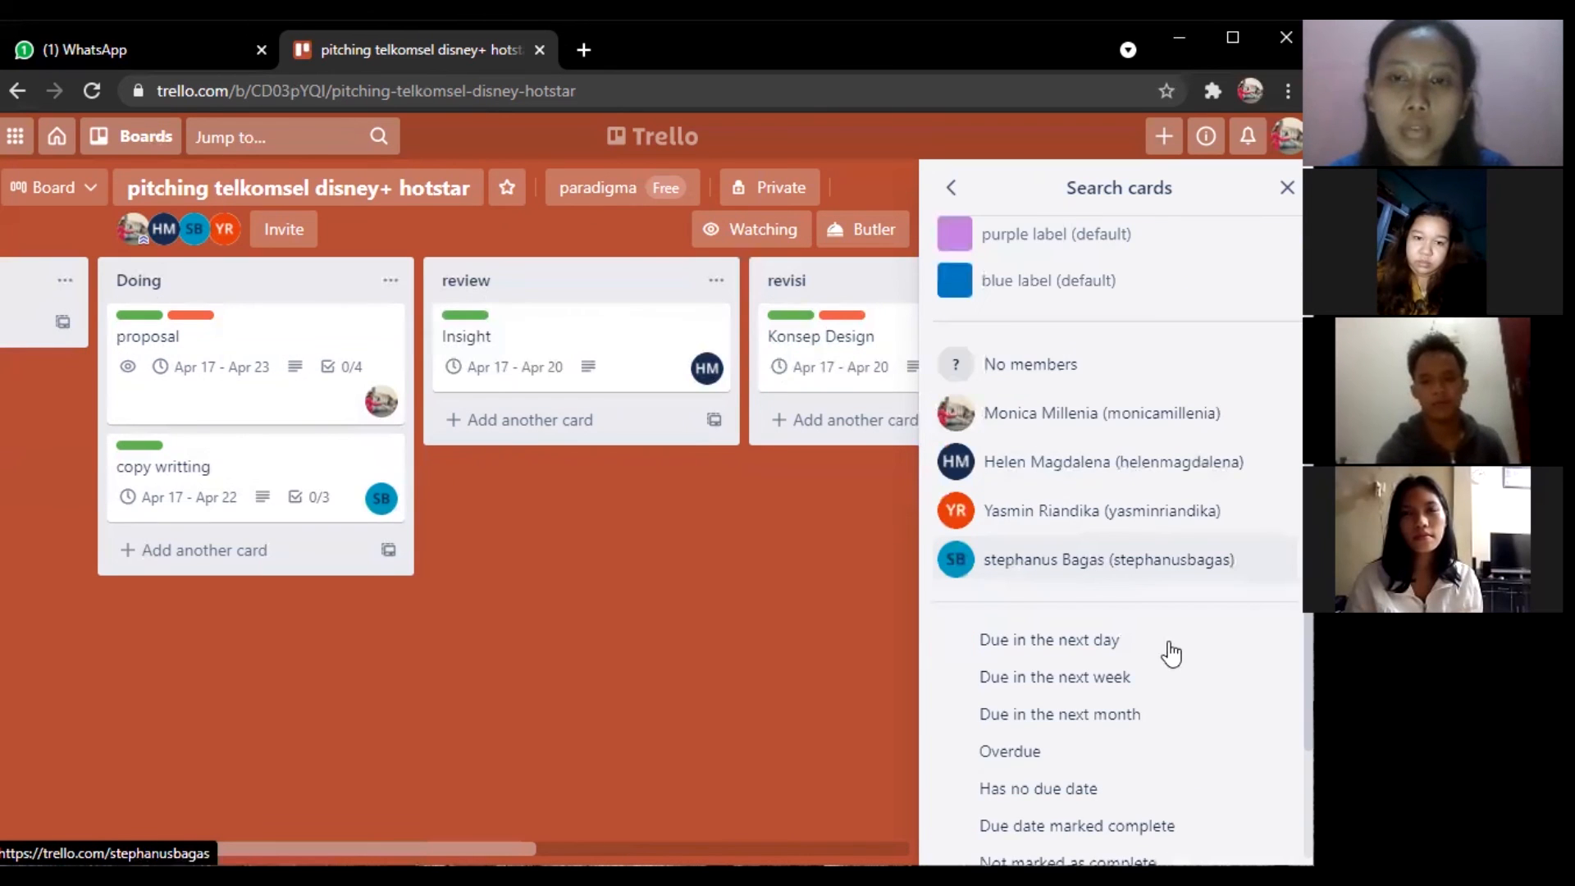
click(1054, 518)
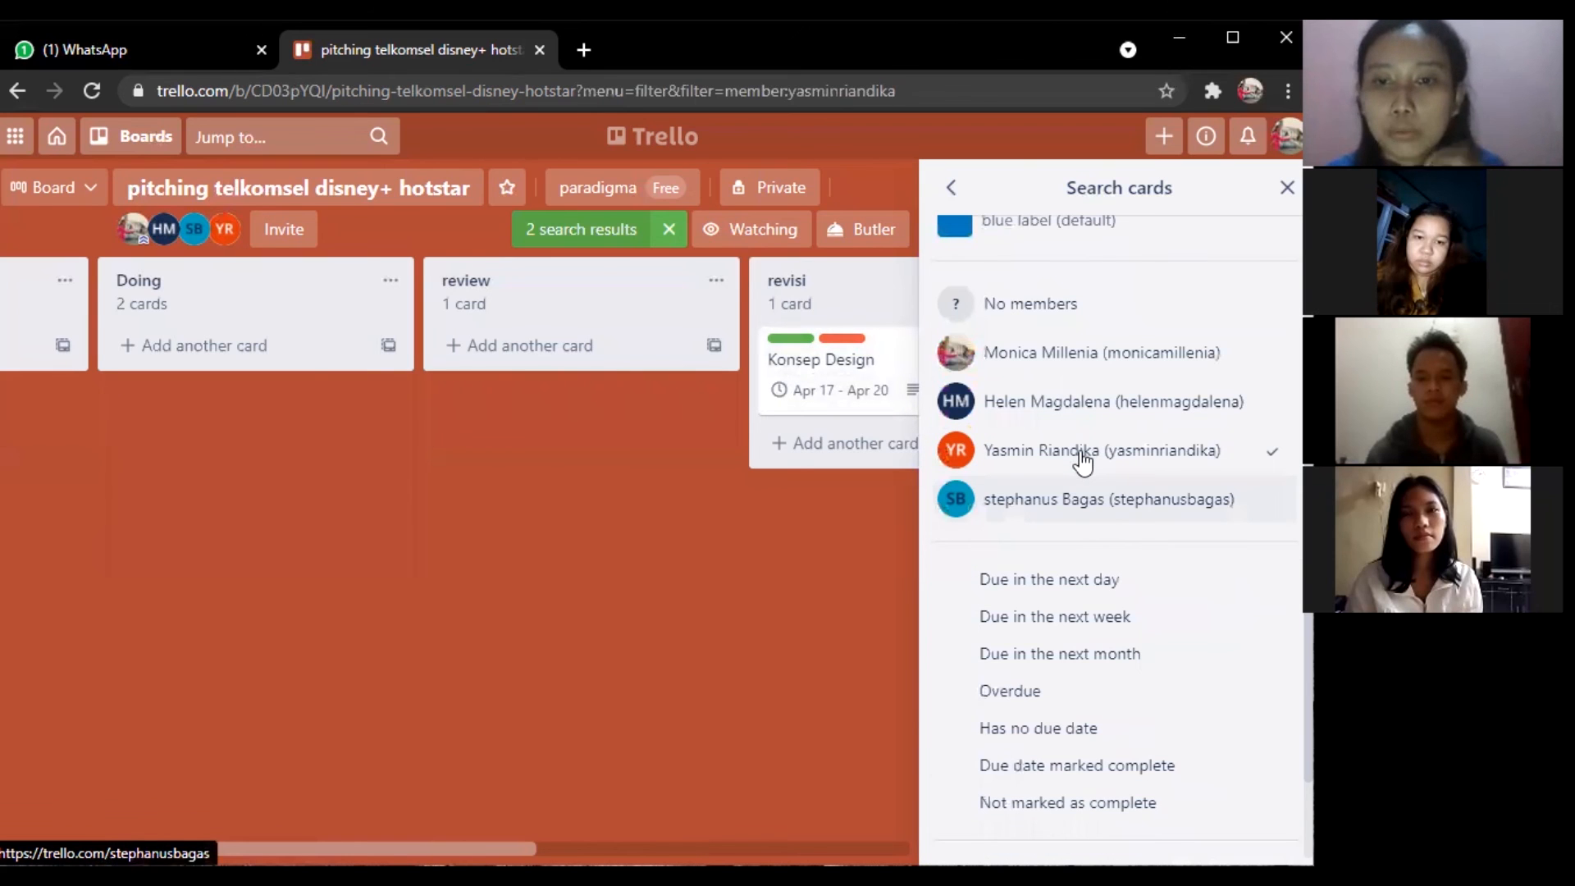
click(1081, 461)
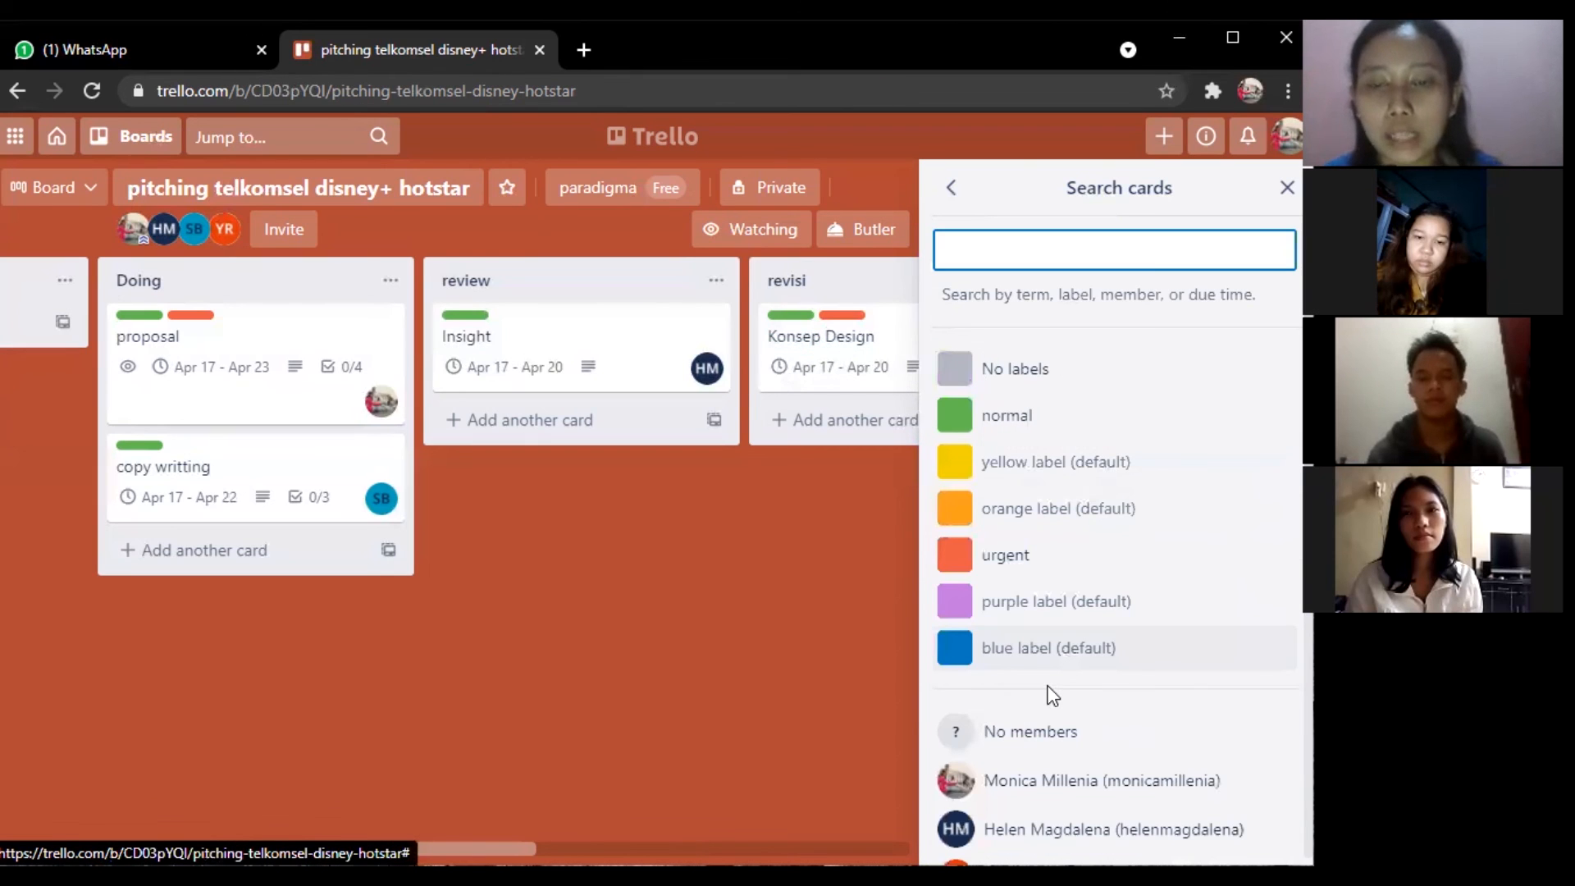
scroll(1053, 696, down, 5)
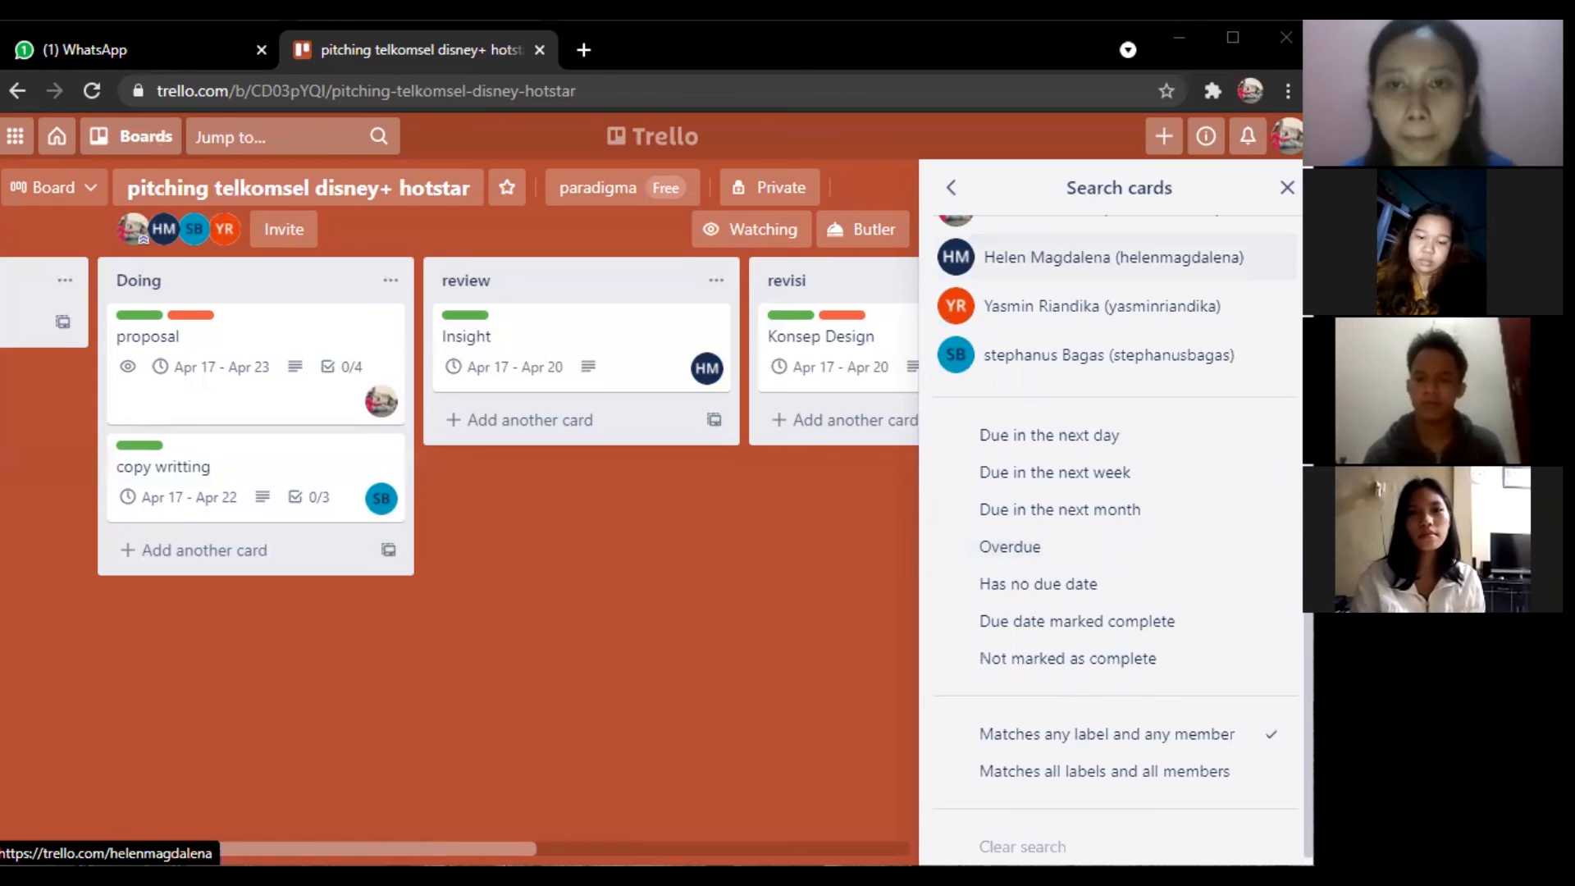
click(951, 189)
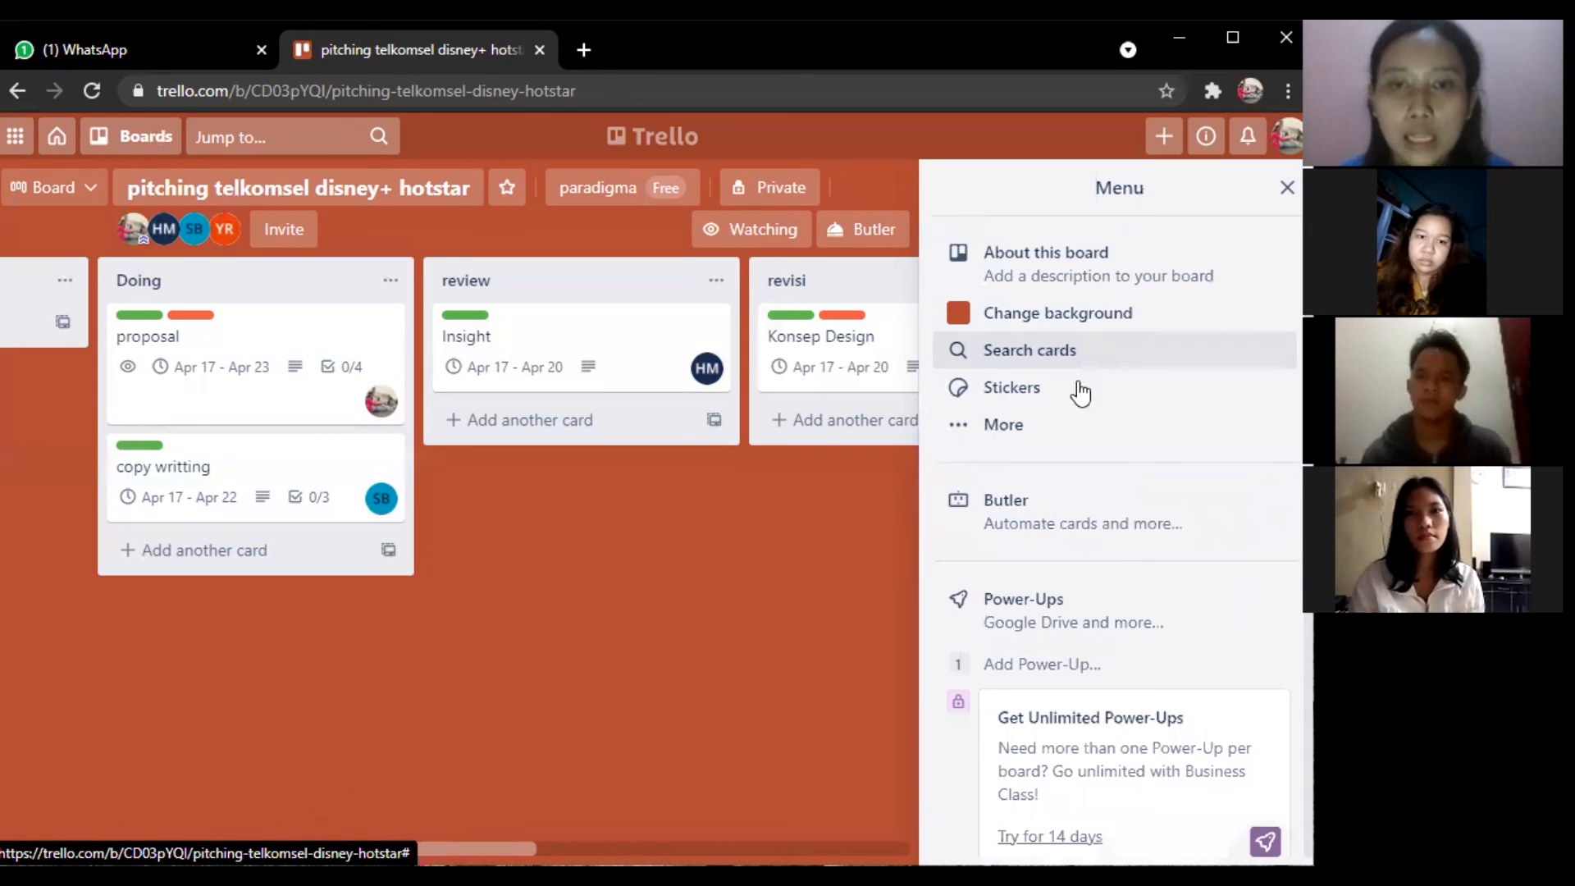
Stick a thumbs-up sticker on the 'meeting with team' card image in Done, then return to Menu.
click(1079, 387)
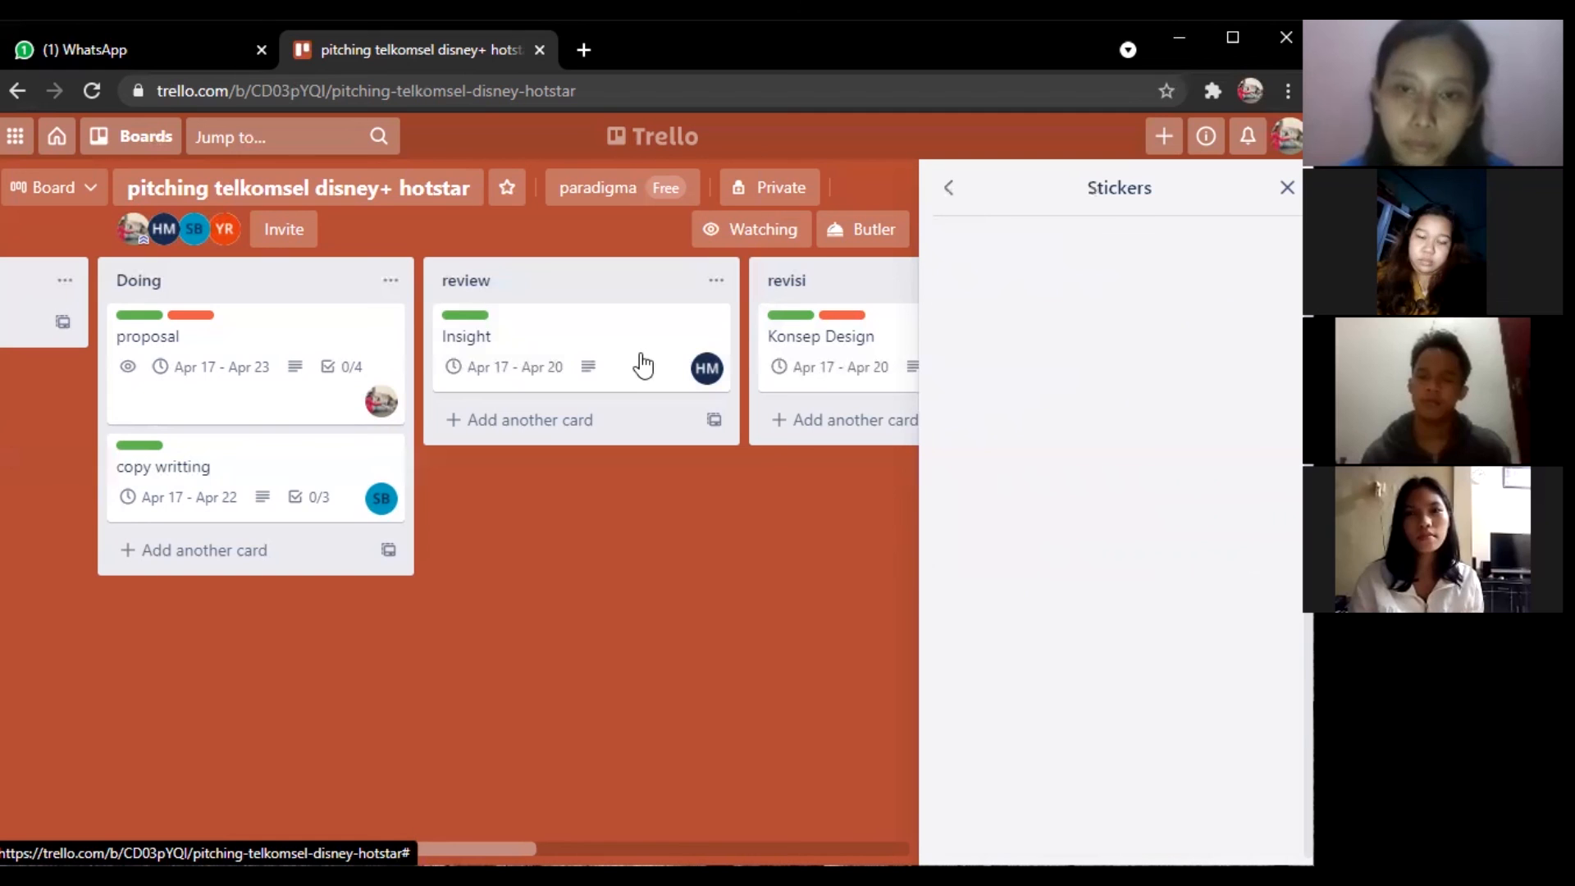
scroll(642, 366, right, 3)
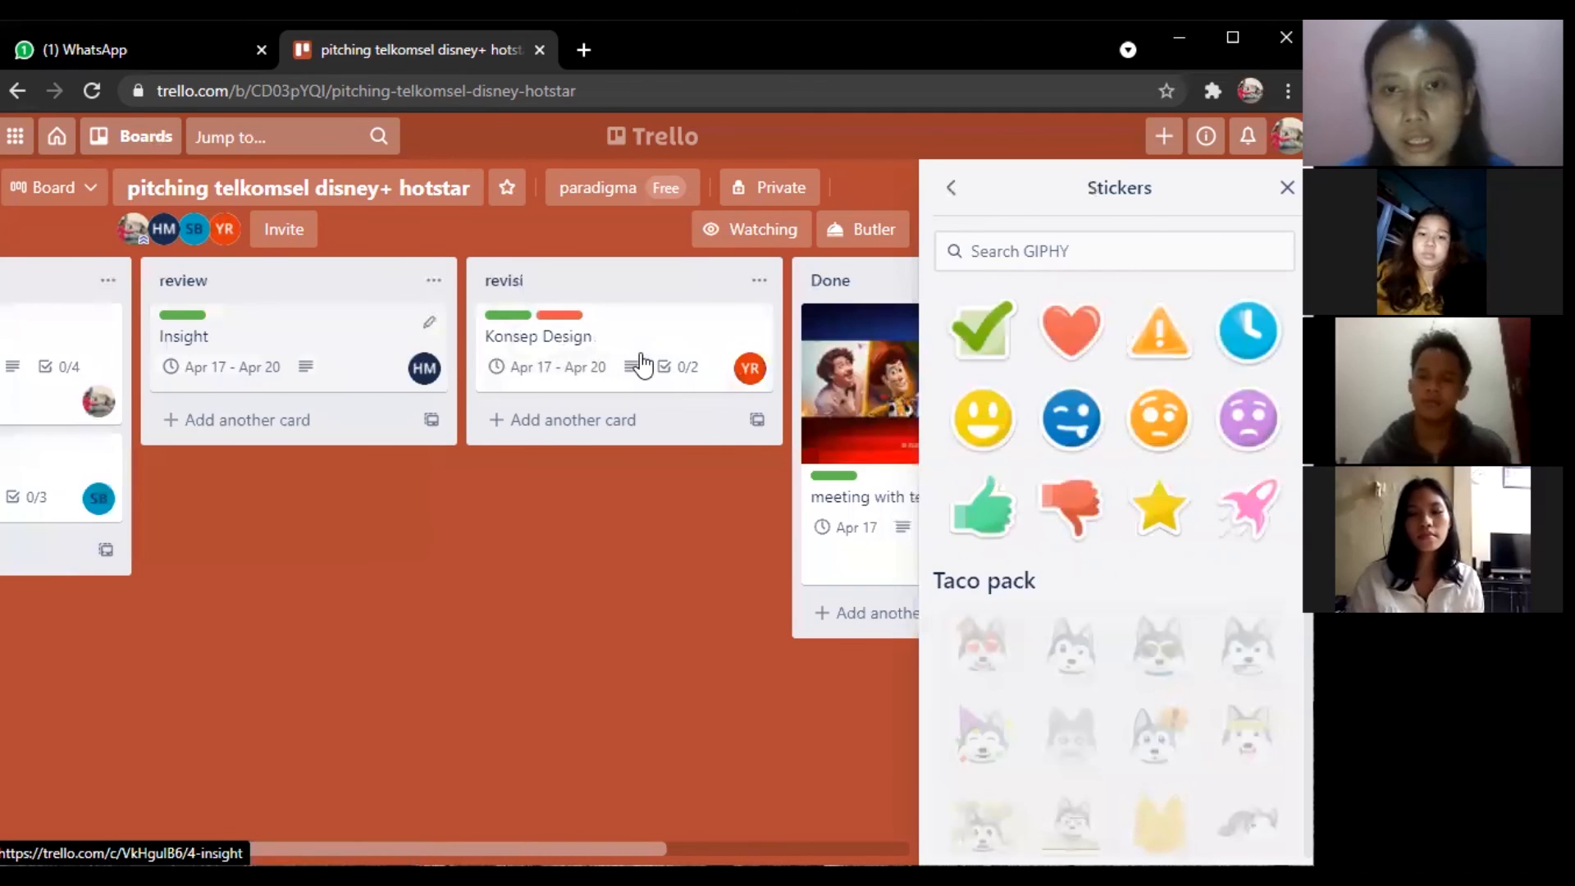
scroll(642, 366, right, 4)
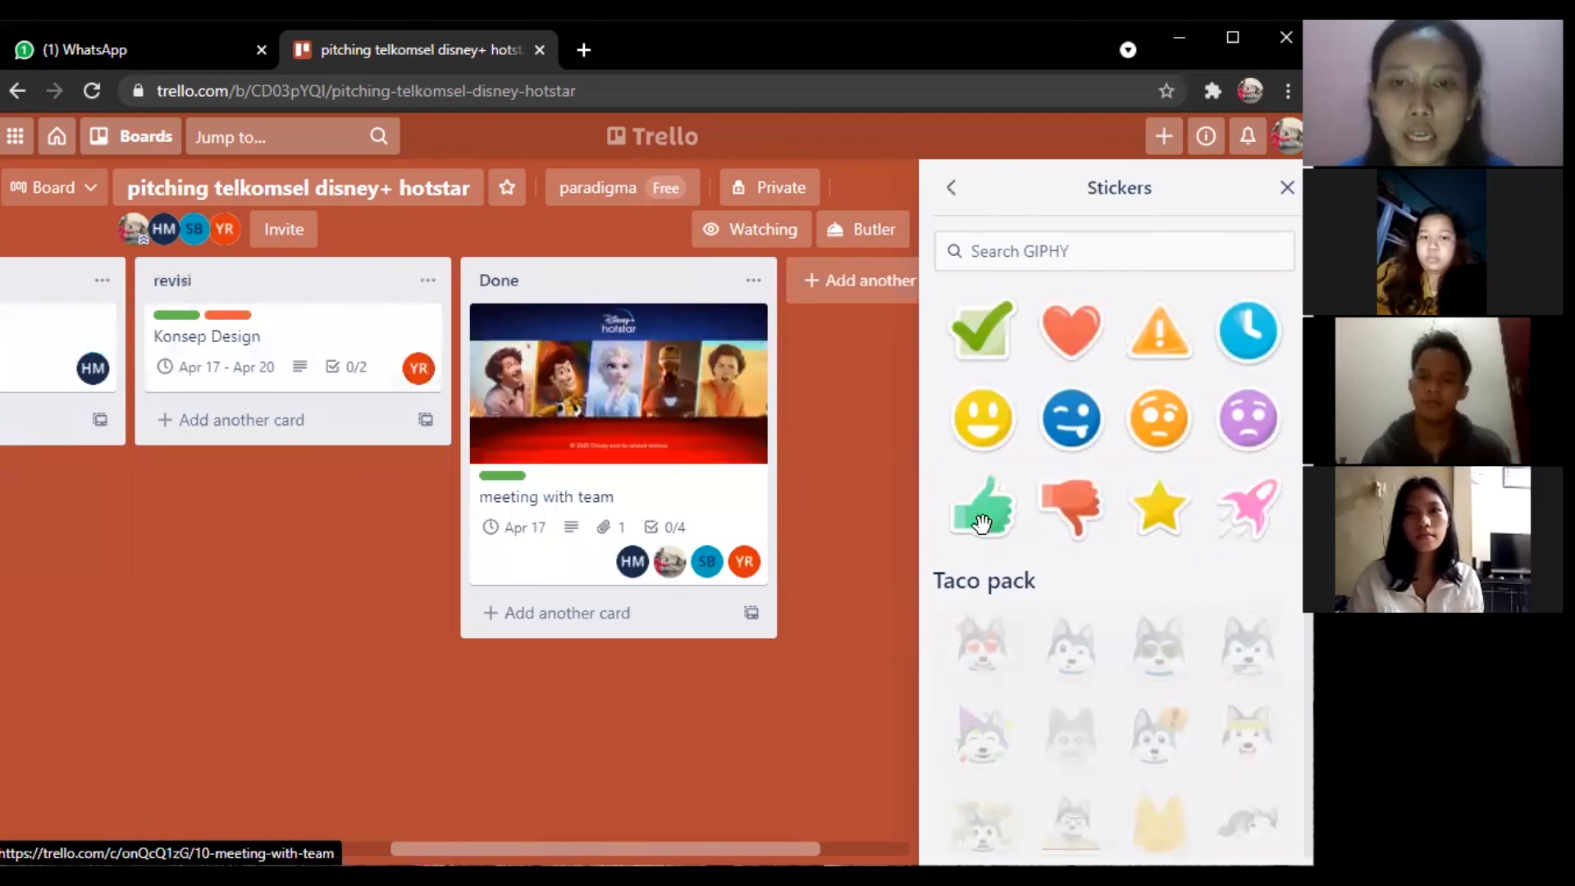
drag(564, 441, 558, 425)
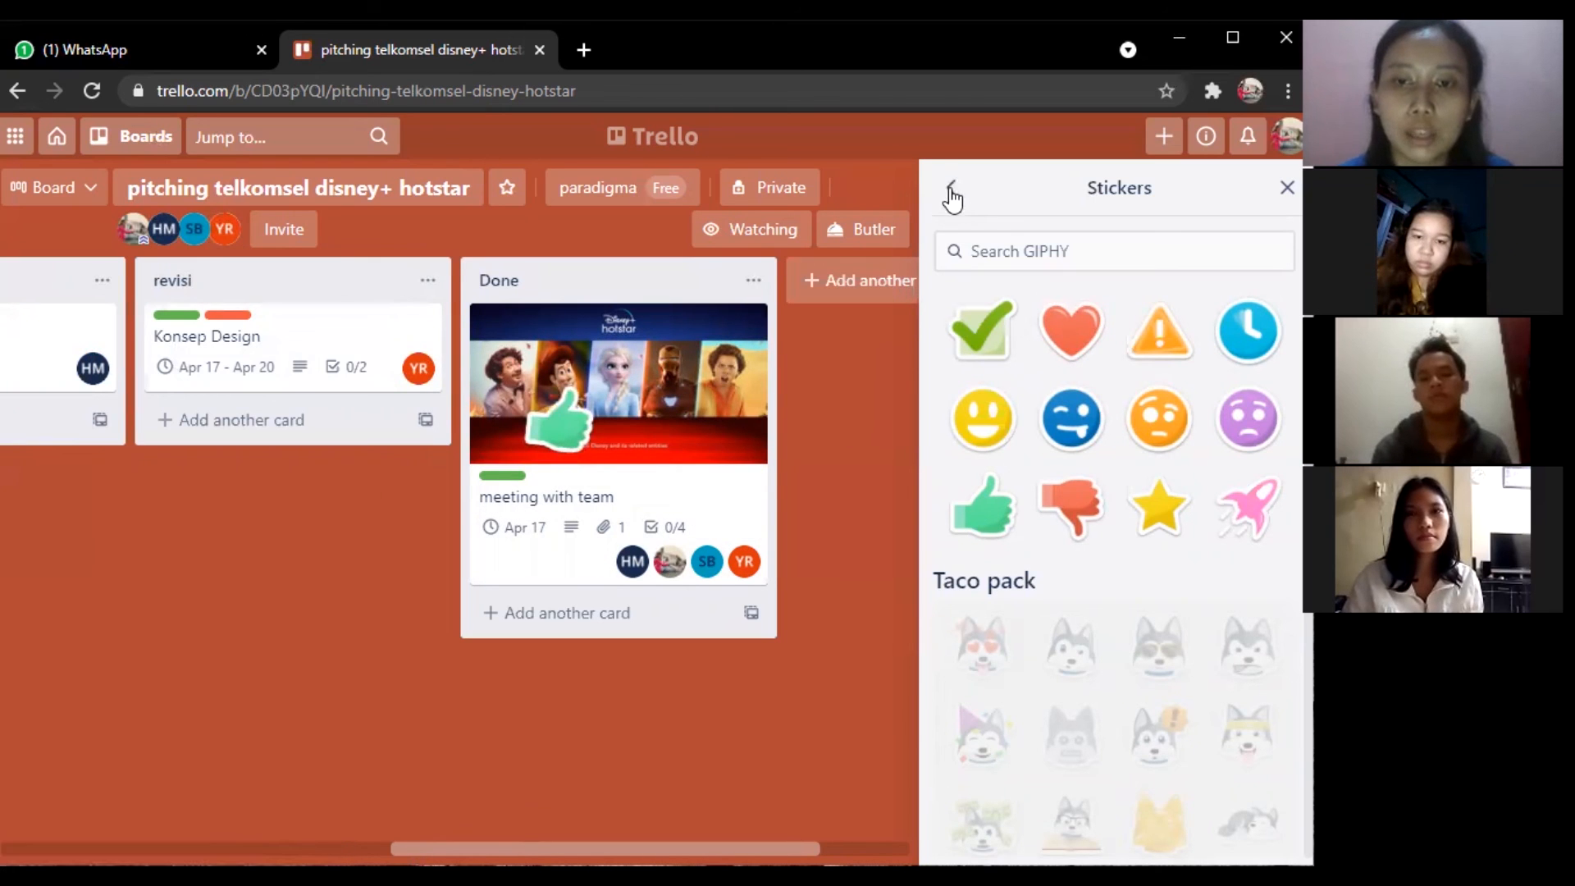
scroll(1087, 473, down, 5)
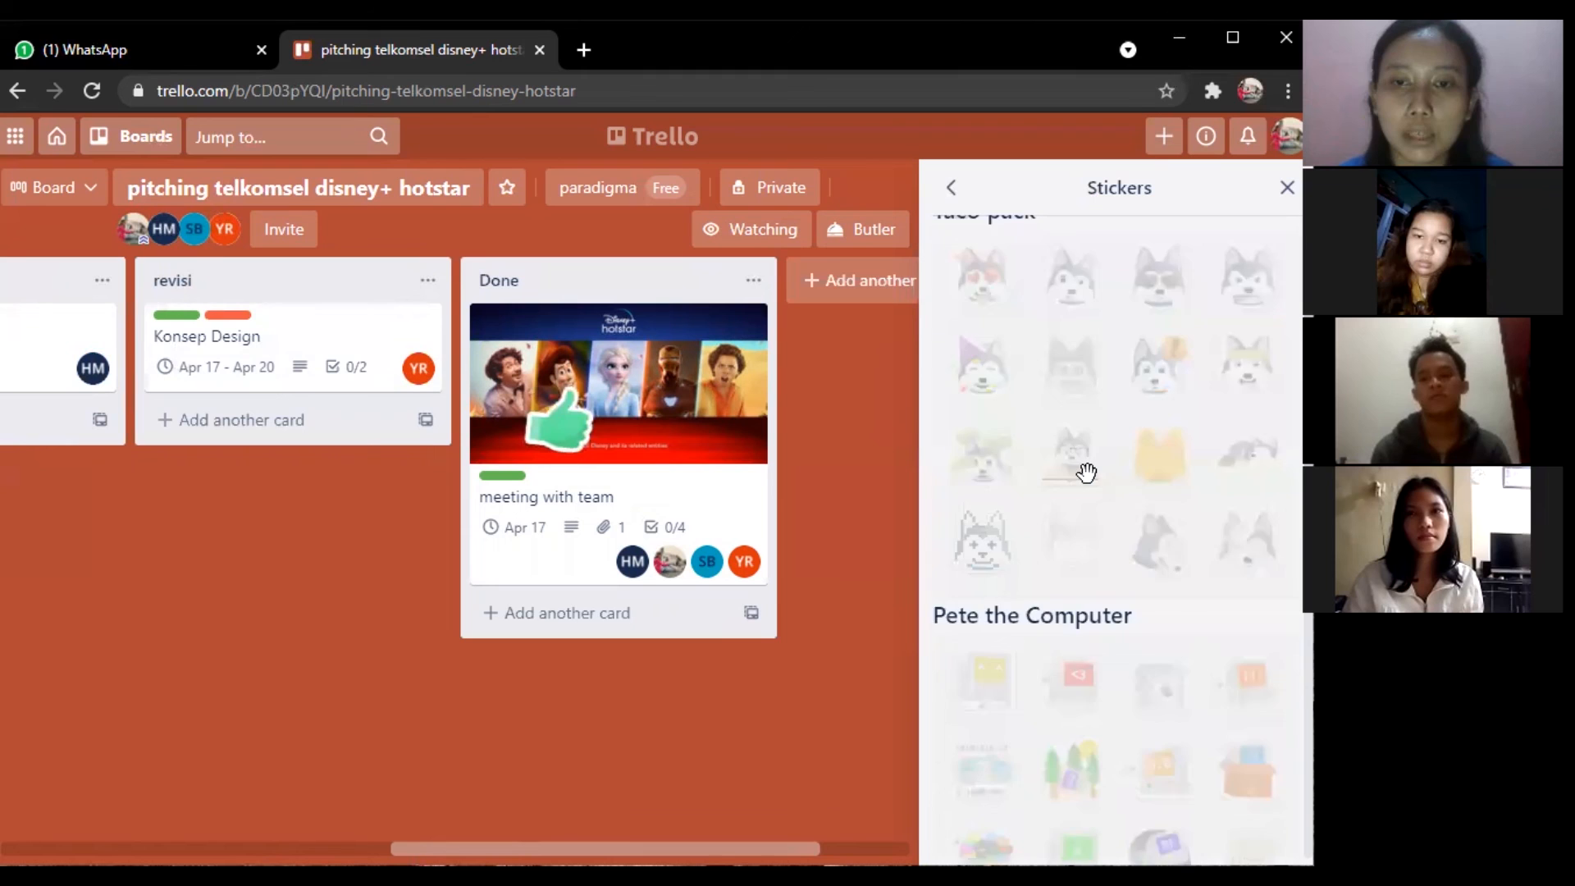
scroll(1087, 473, up, 5)
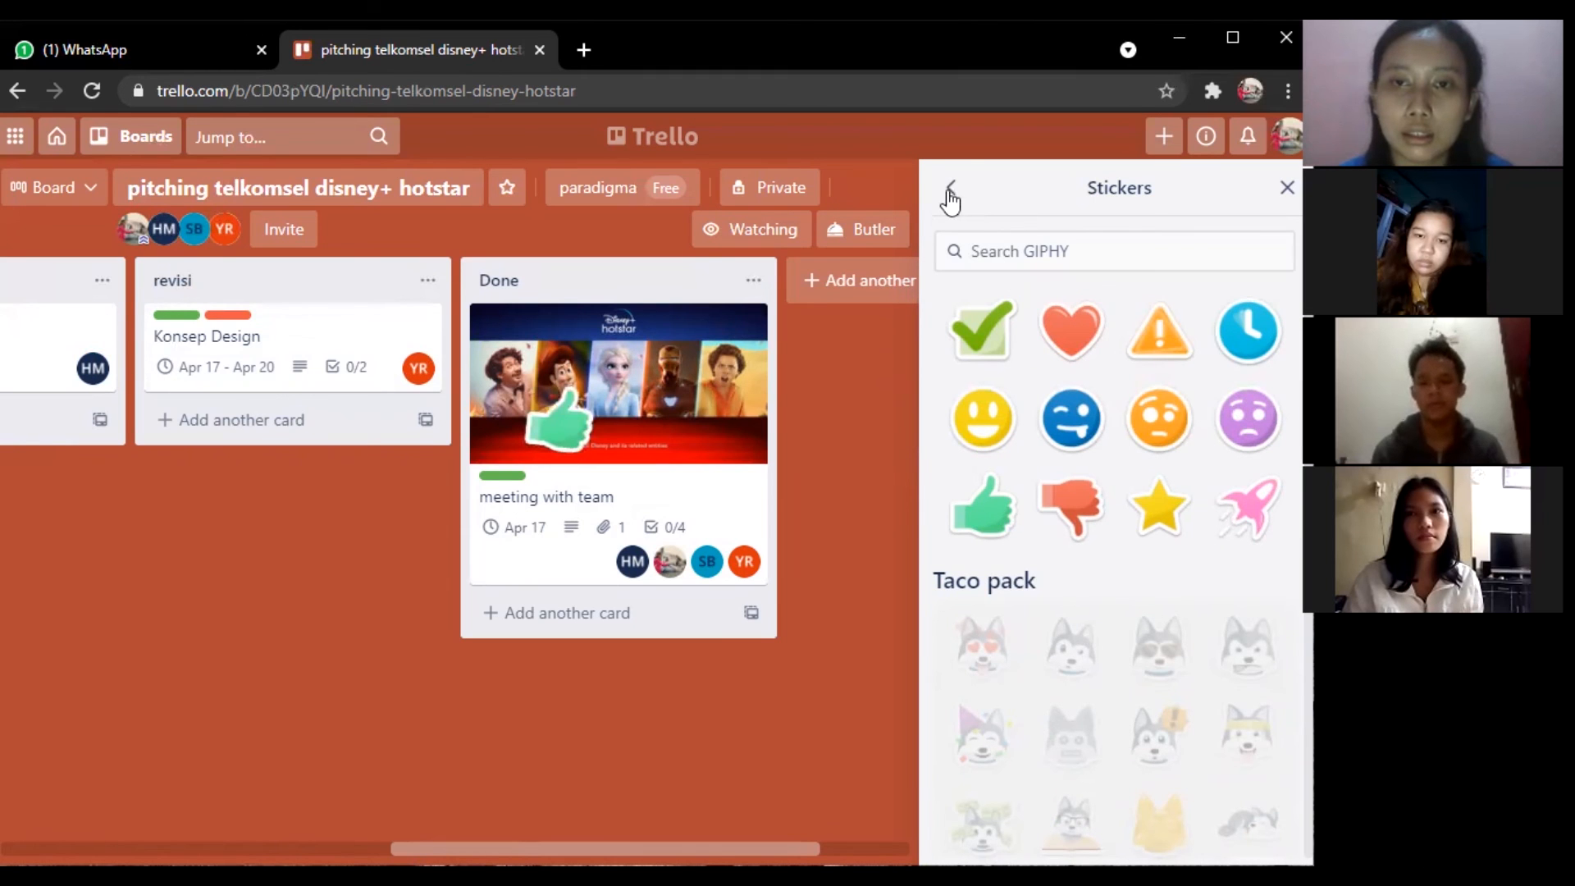
click(950, 196)
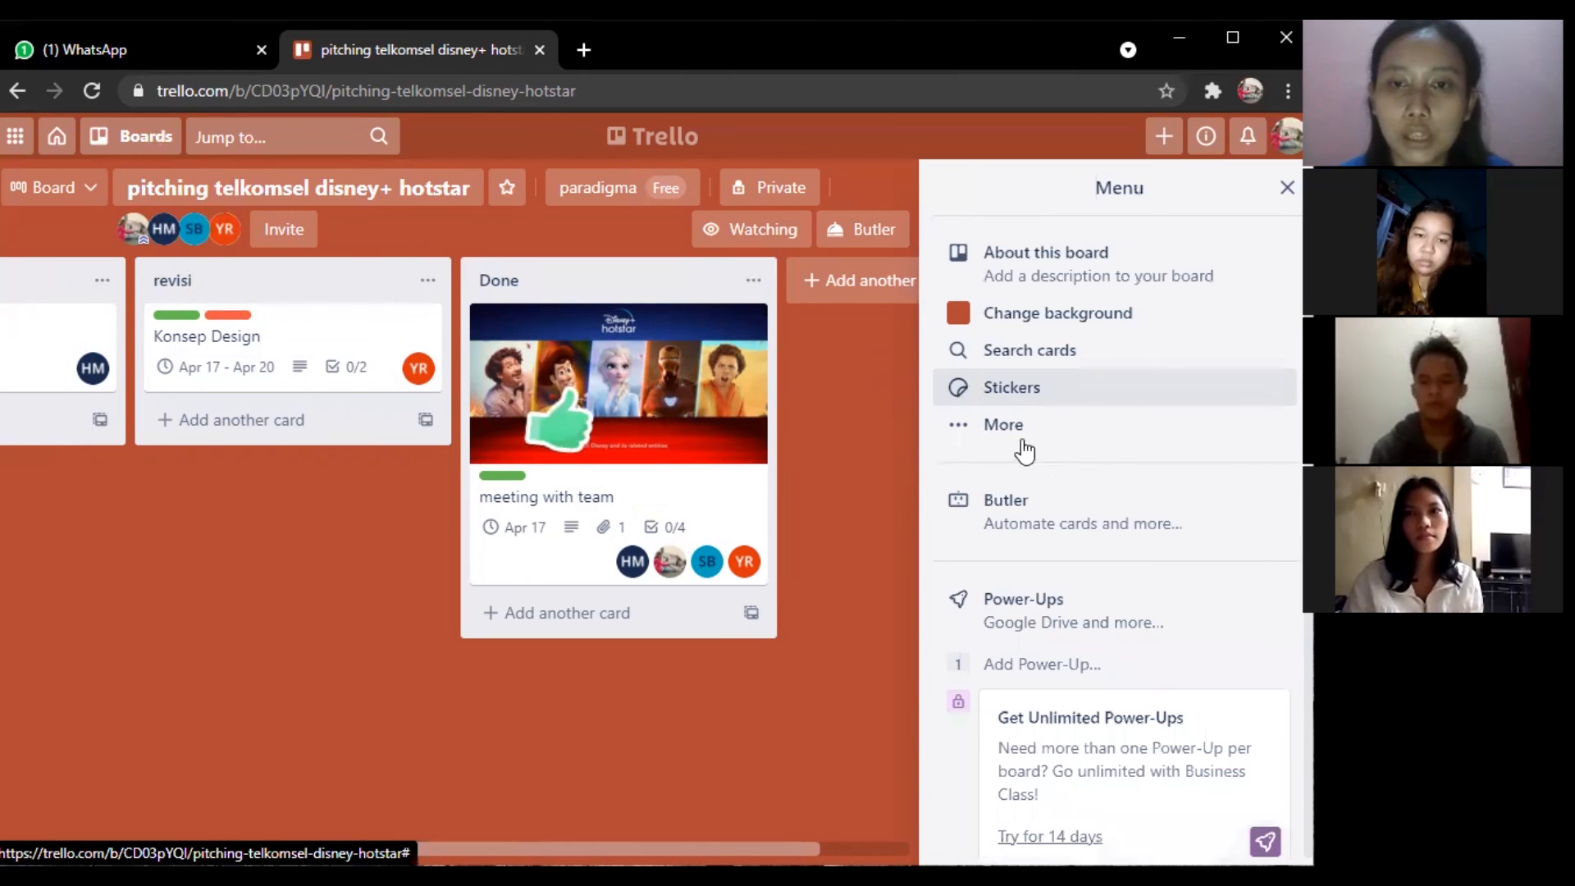
scroll(1026, 450, down, 2)
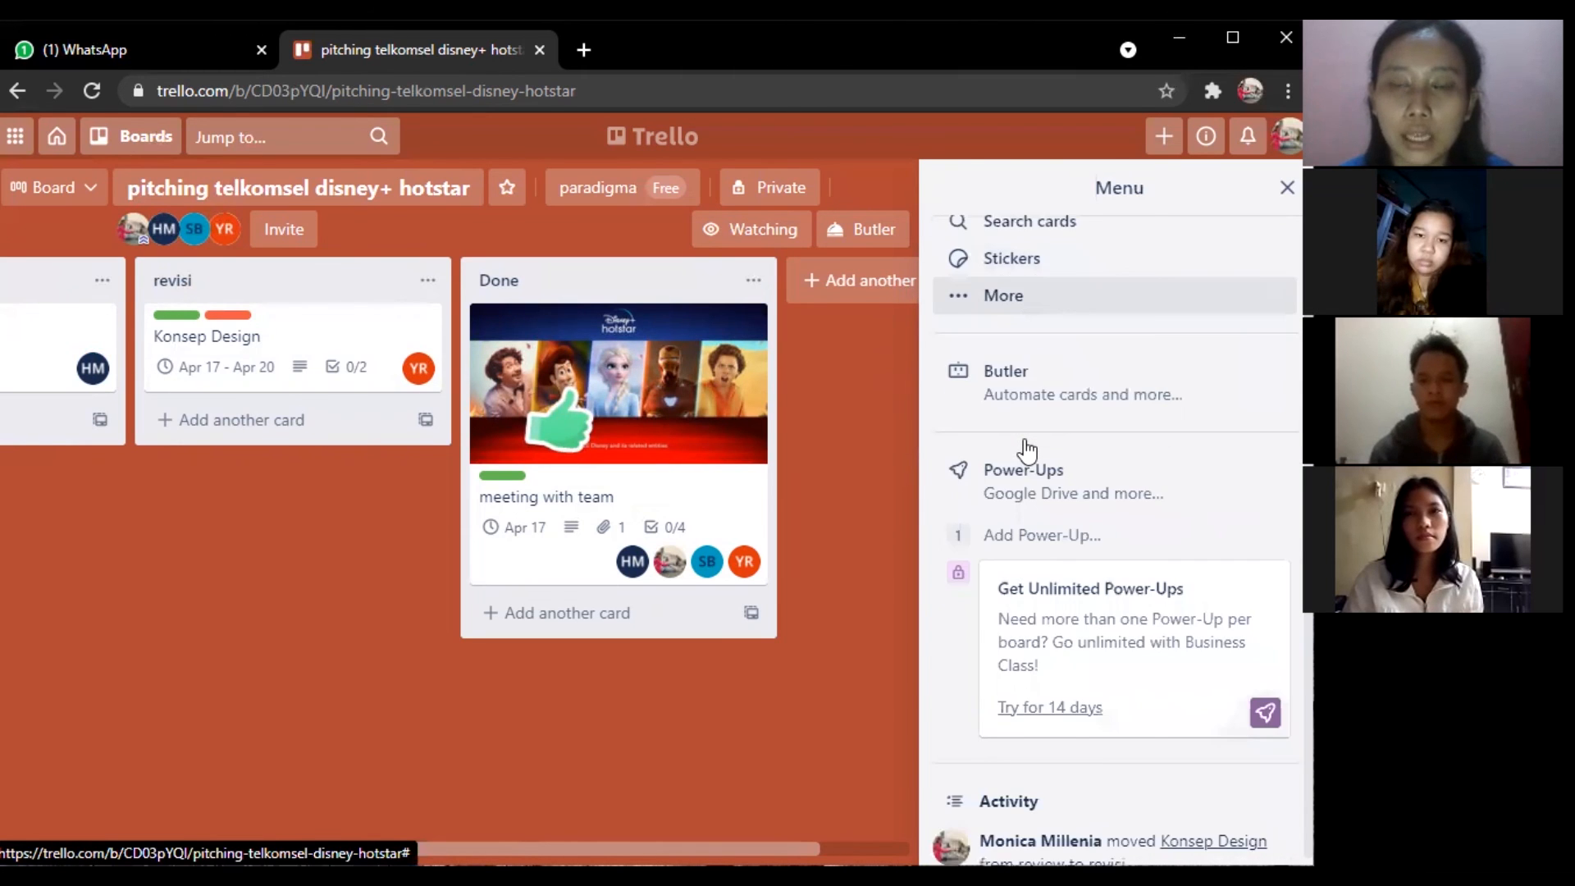
scroll(1026, 450, down, 5)
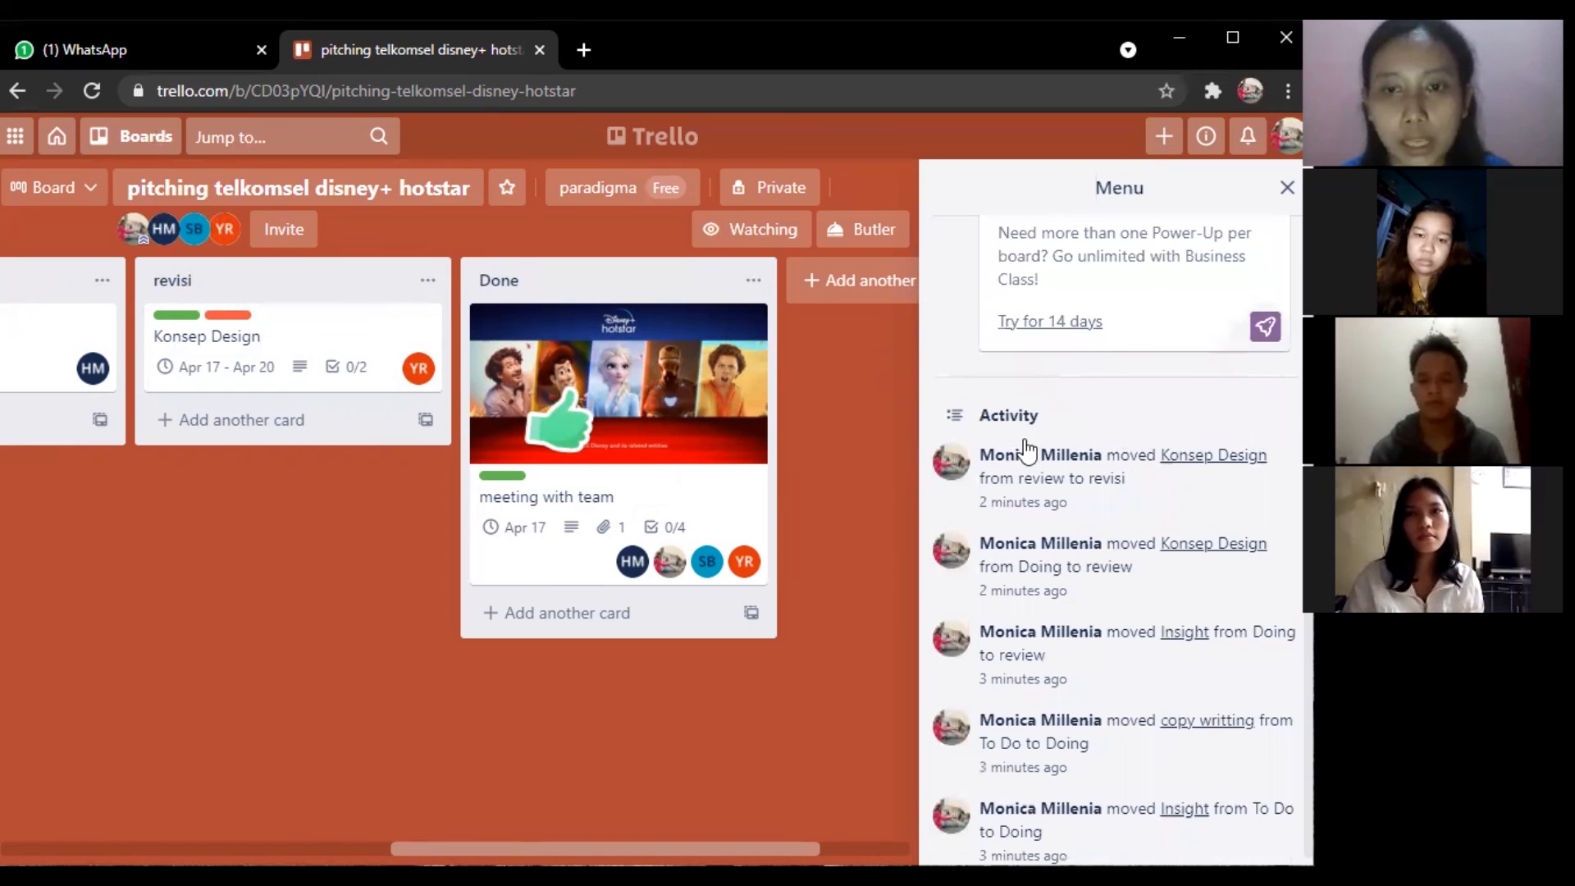
scroll(1024, 447, down, 2)
scroll(1026, 451, up, 1)
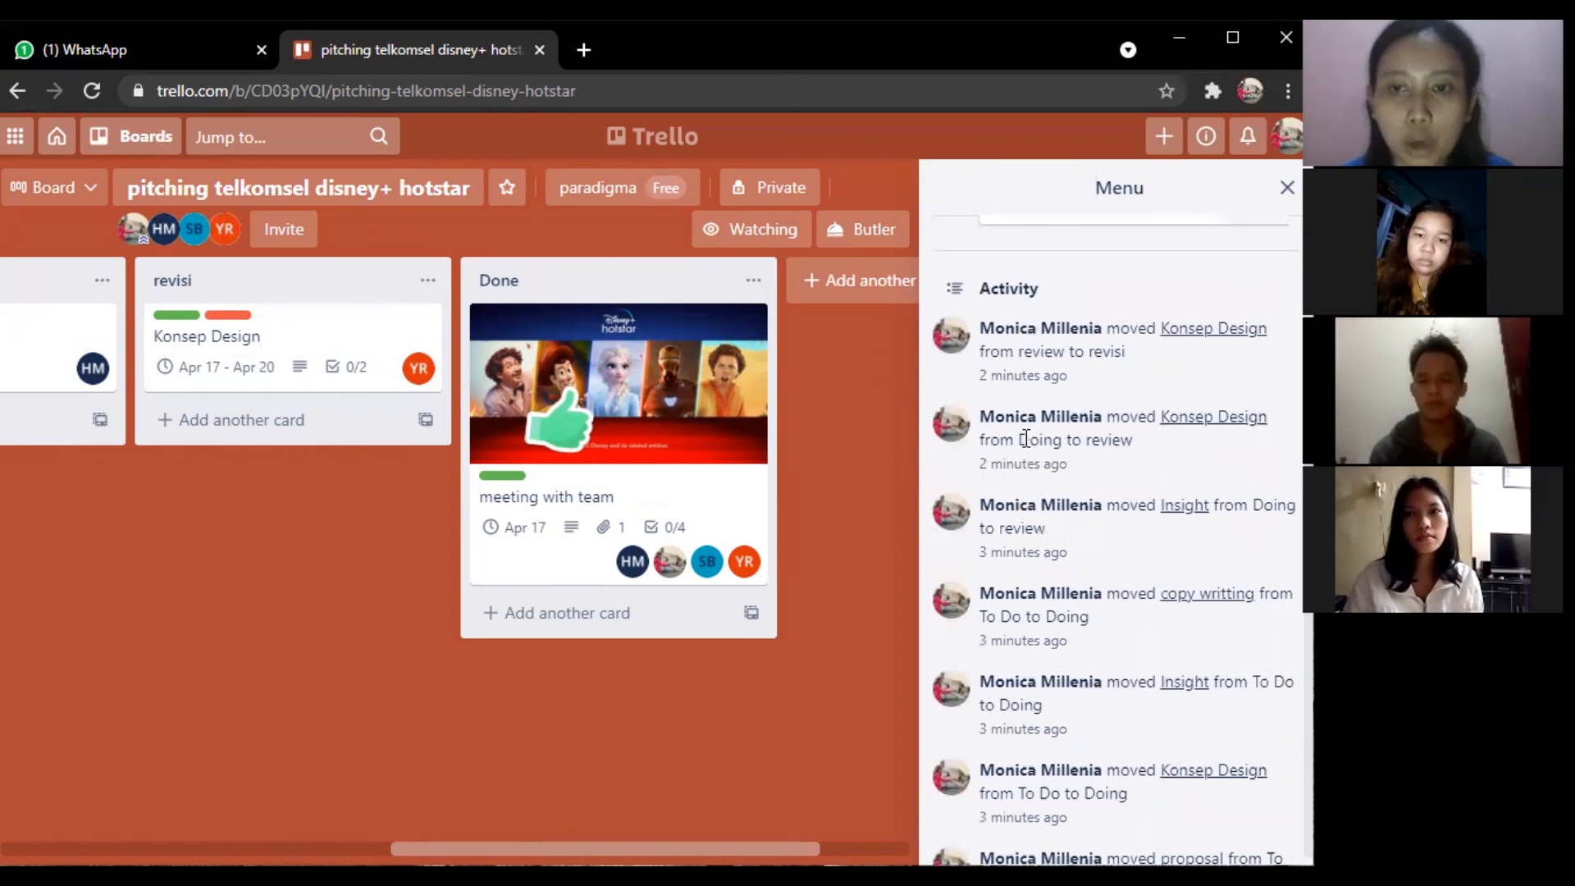
scroll(1027, 439, down, 6)
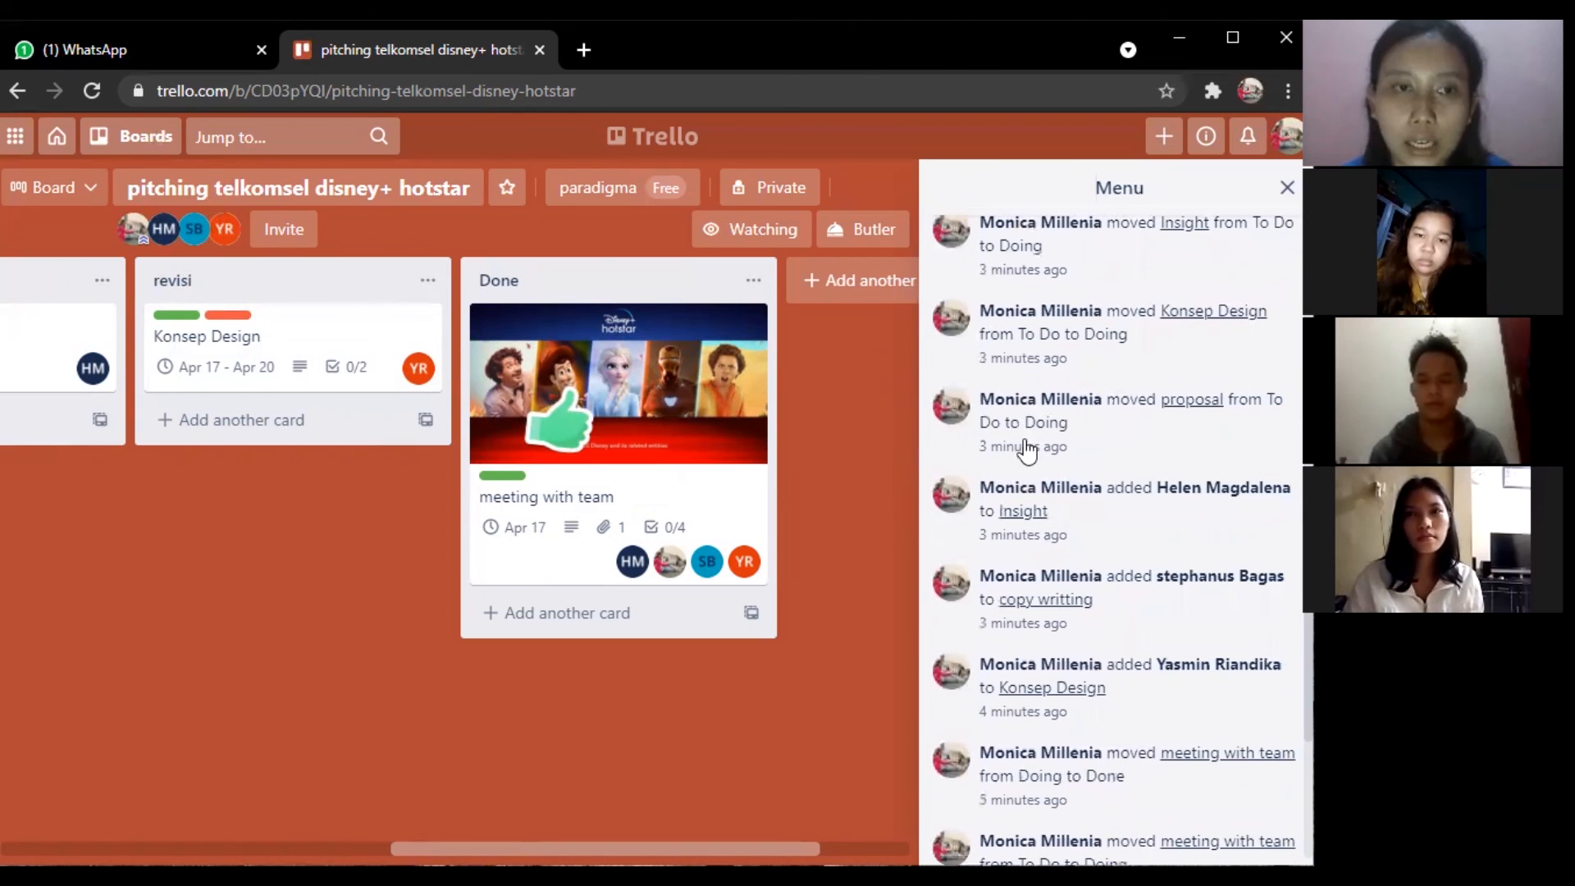
scroll(1027, 450, down, 3)
scroll(1026, 447, up, 5)
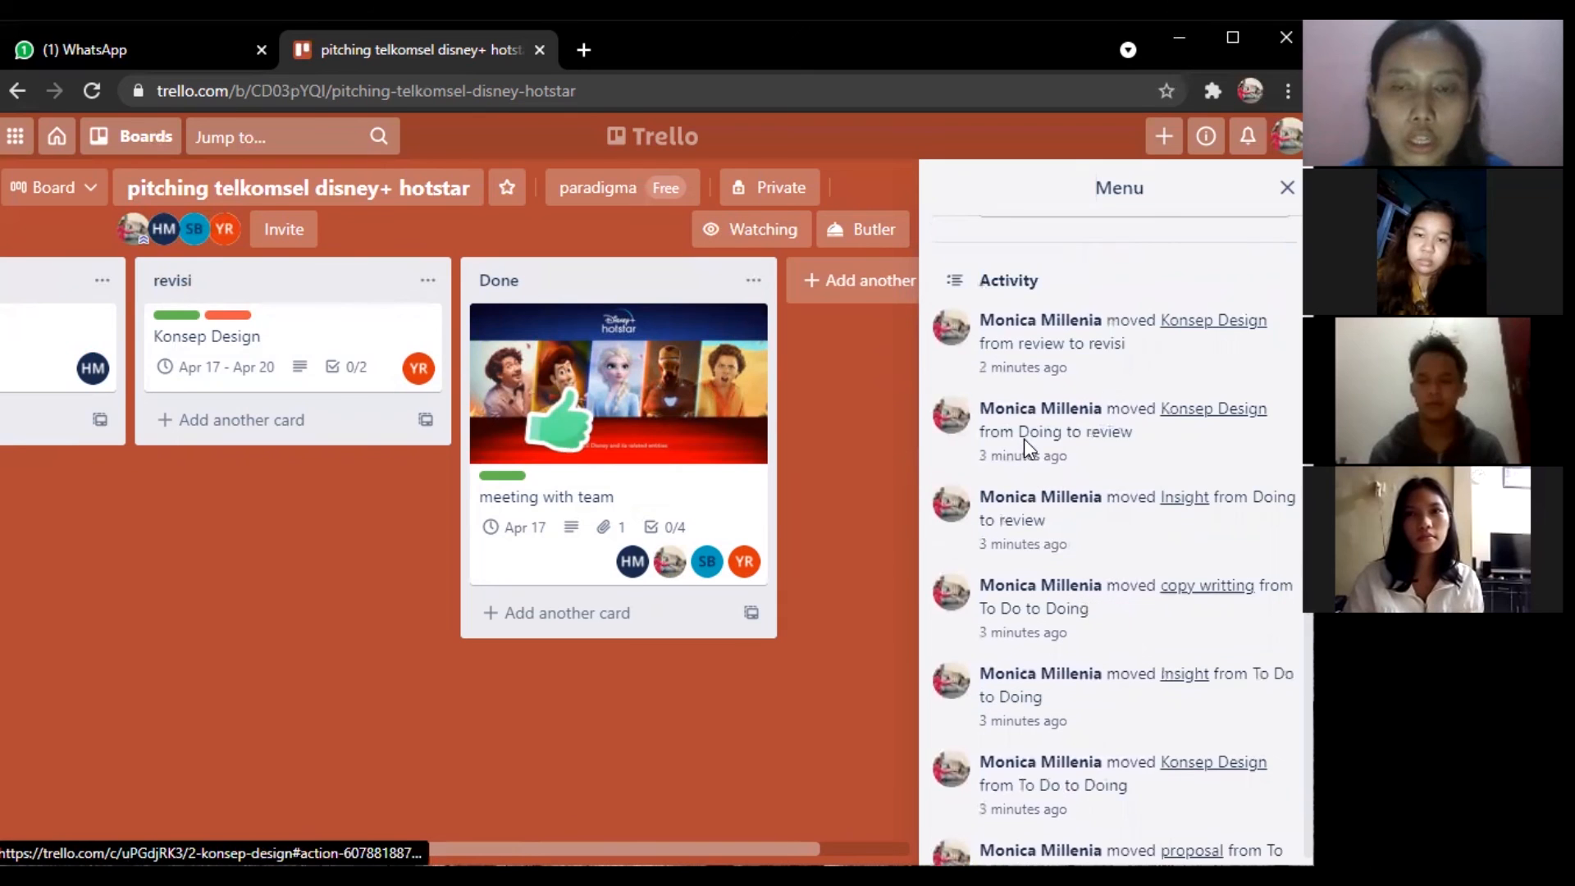
scroll(1024, 447, up, 1)
scroll(1020, 449, up, 5)
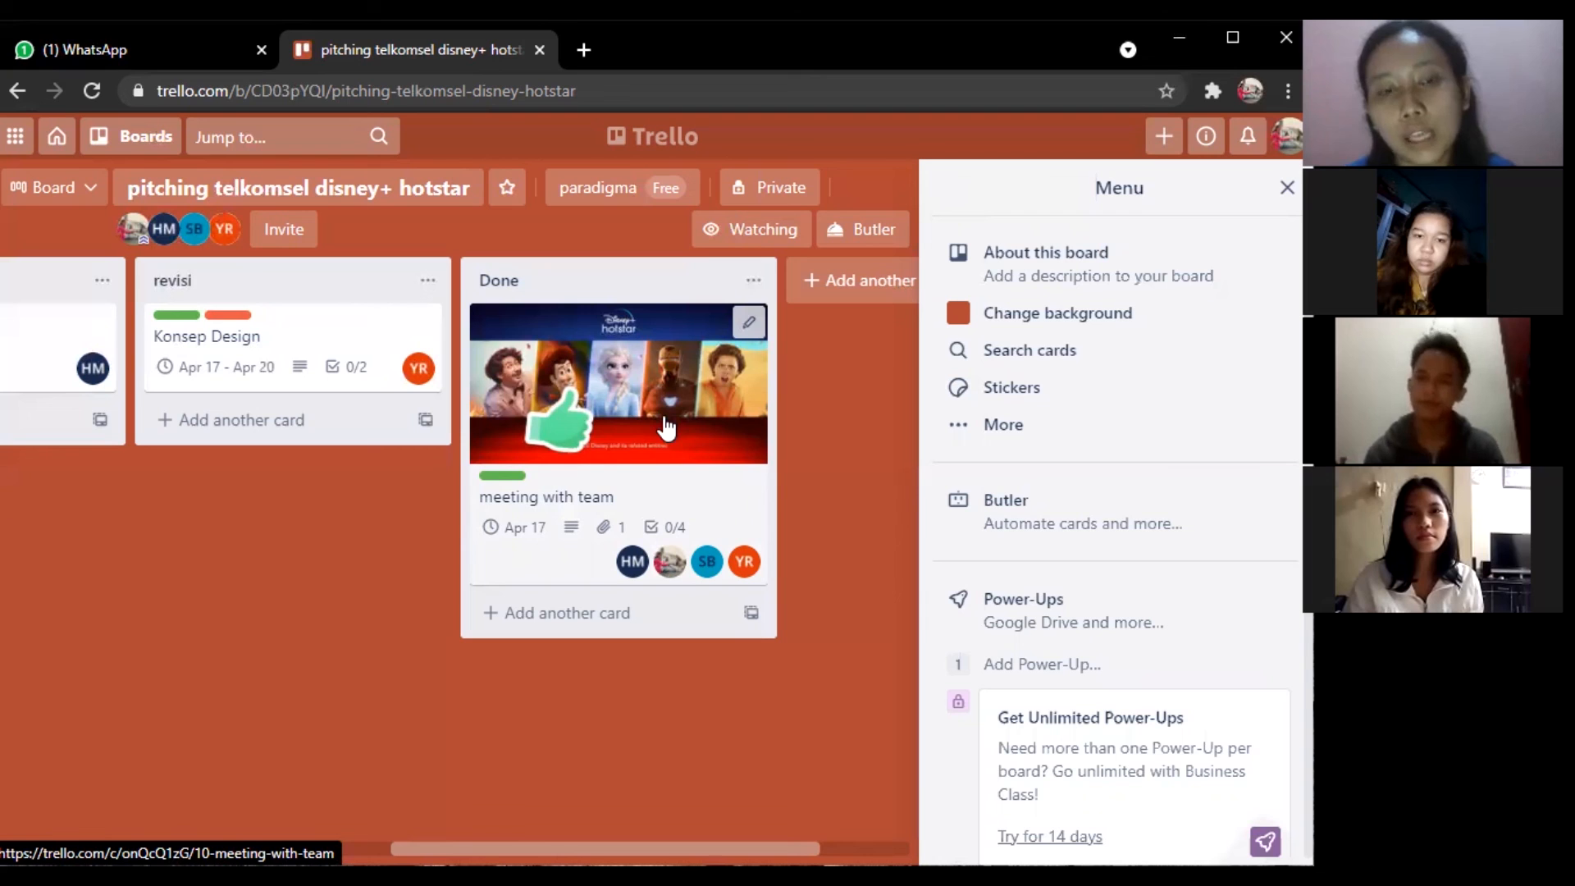
View the More board options, scroll back to To Do, and close the menu sidebar.
click(968, 433)
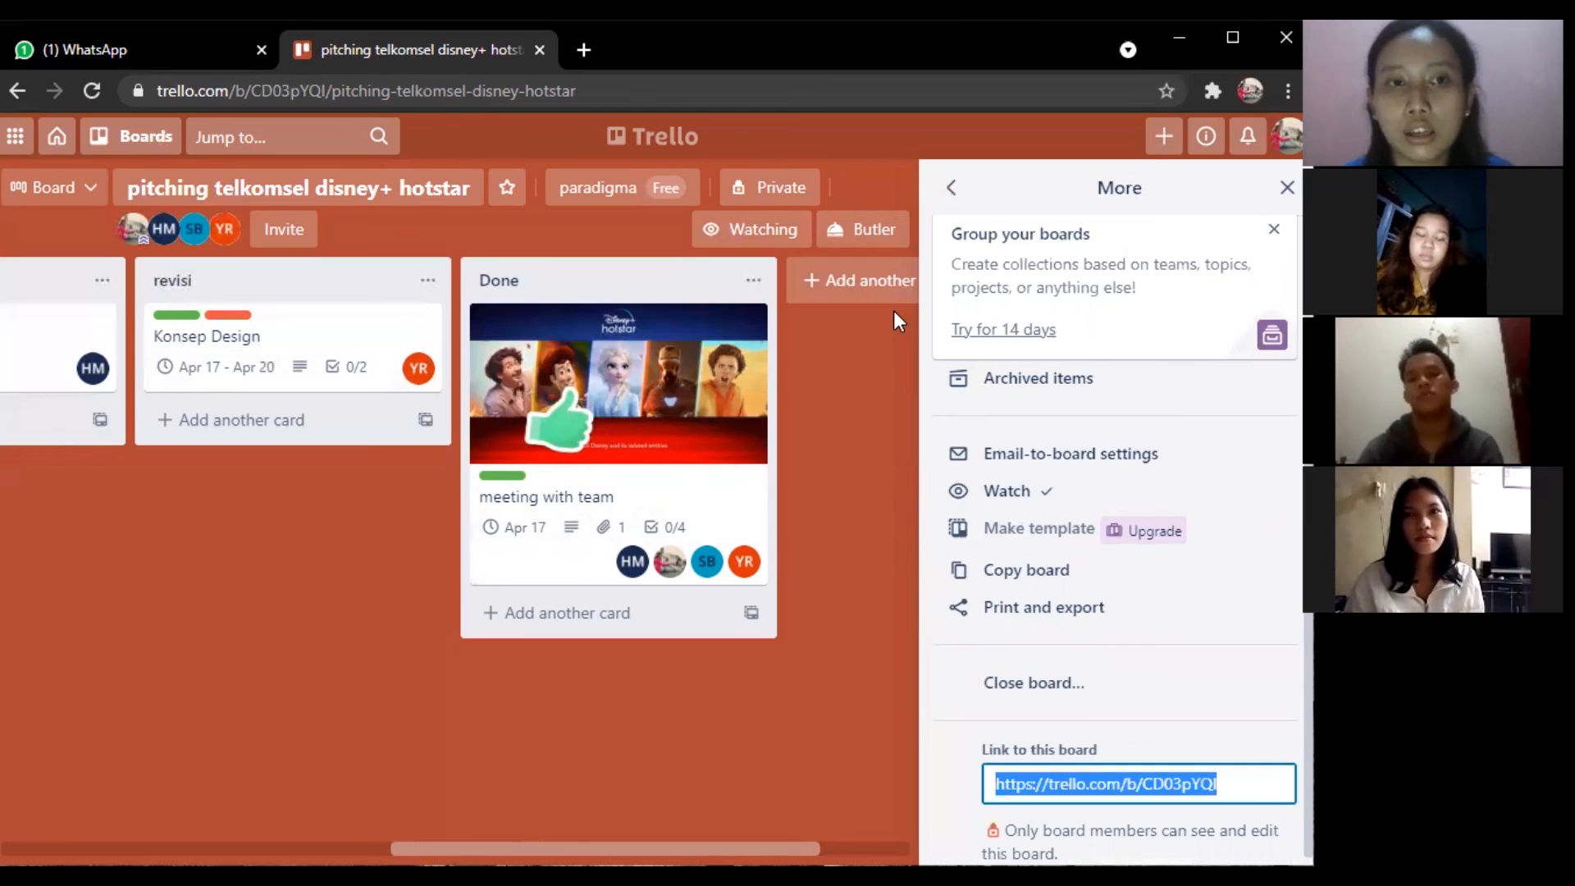
scroll(462, 430, left, 5)
scroll(461, 430, left, 2)
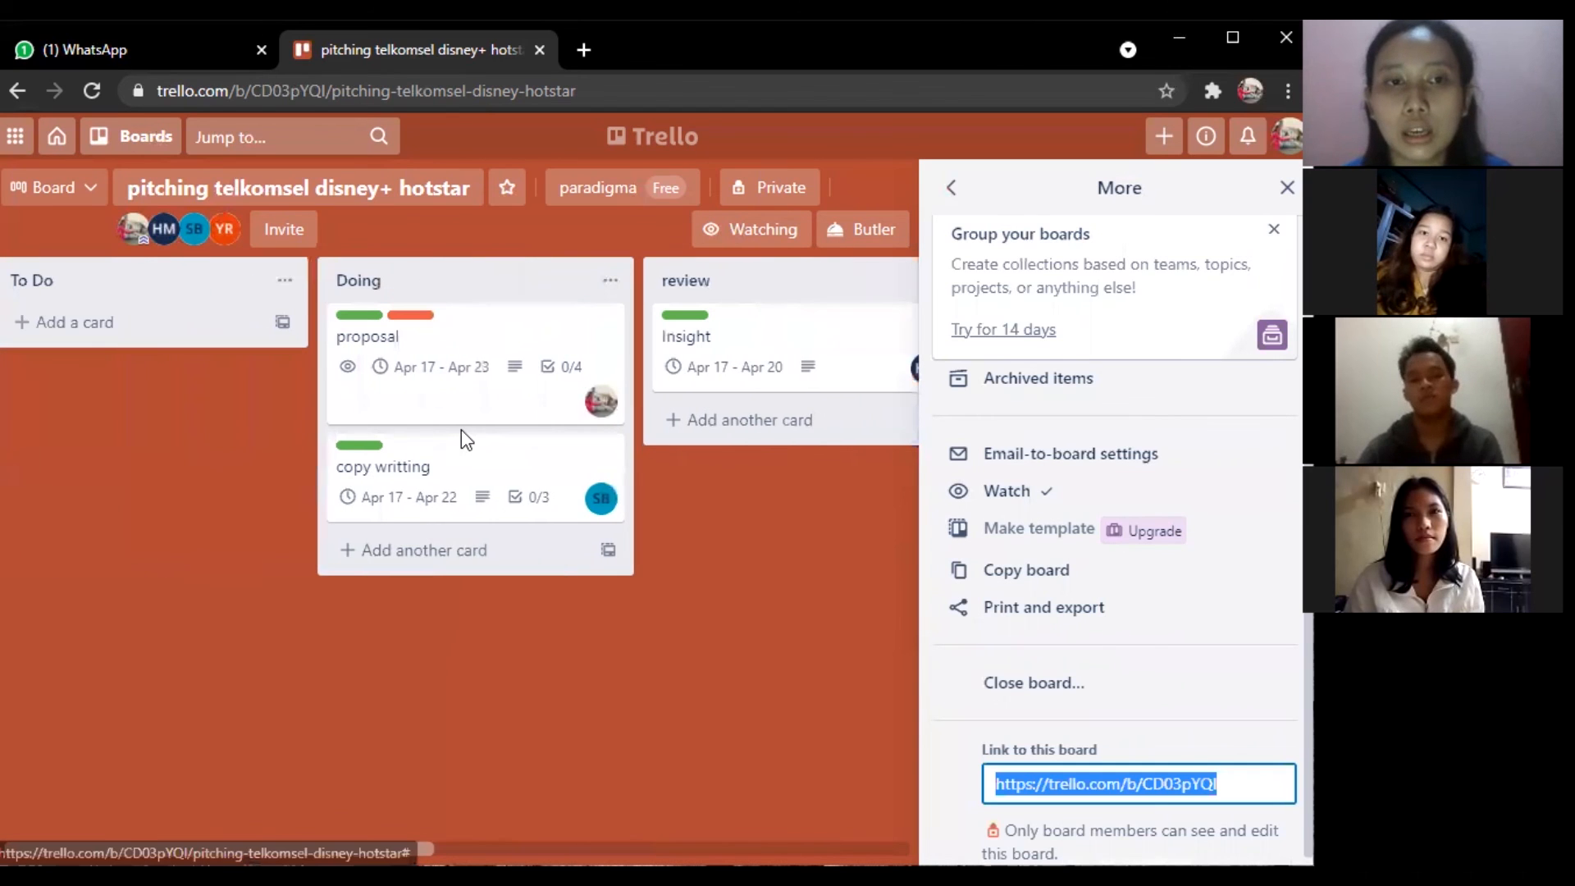
scroll(461, 430, left, 1)
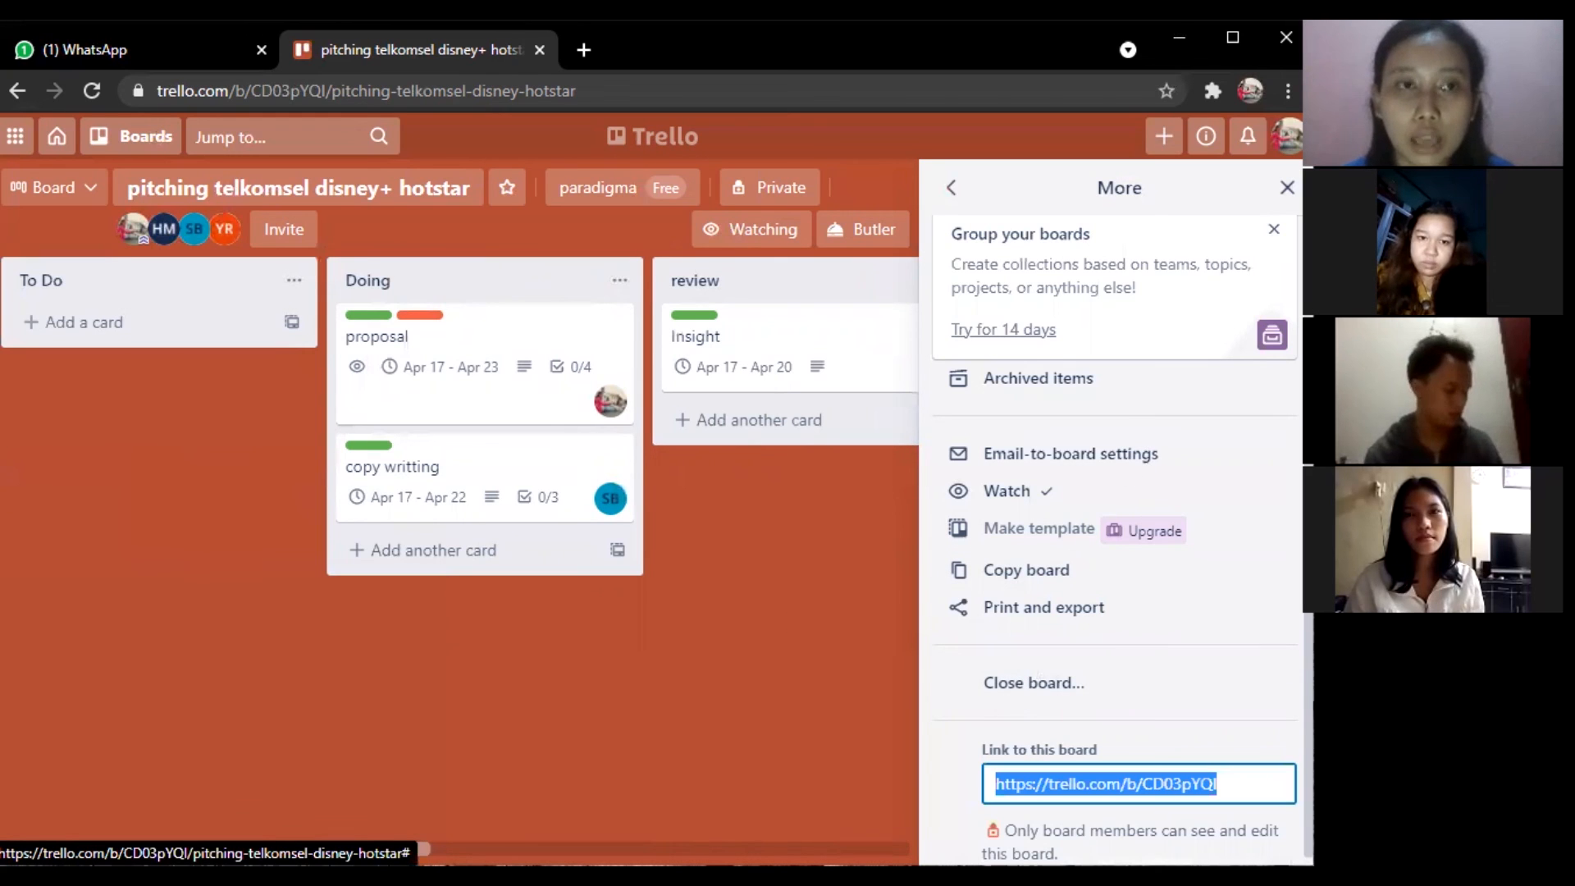
click(1287, 188)
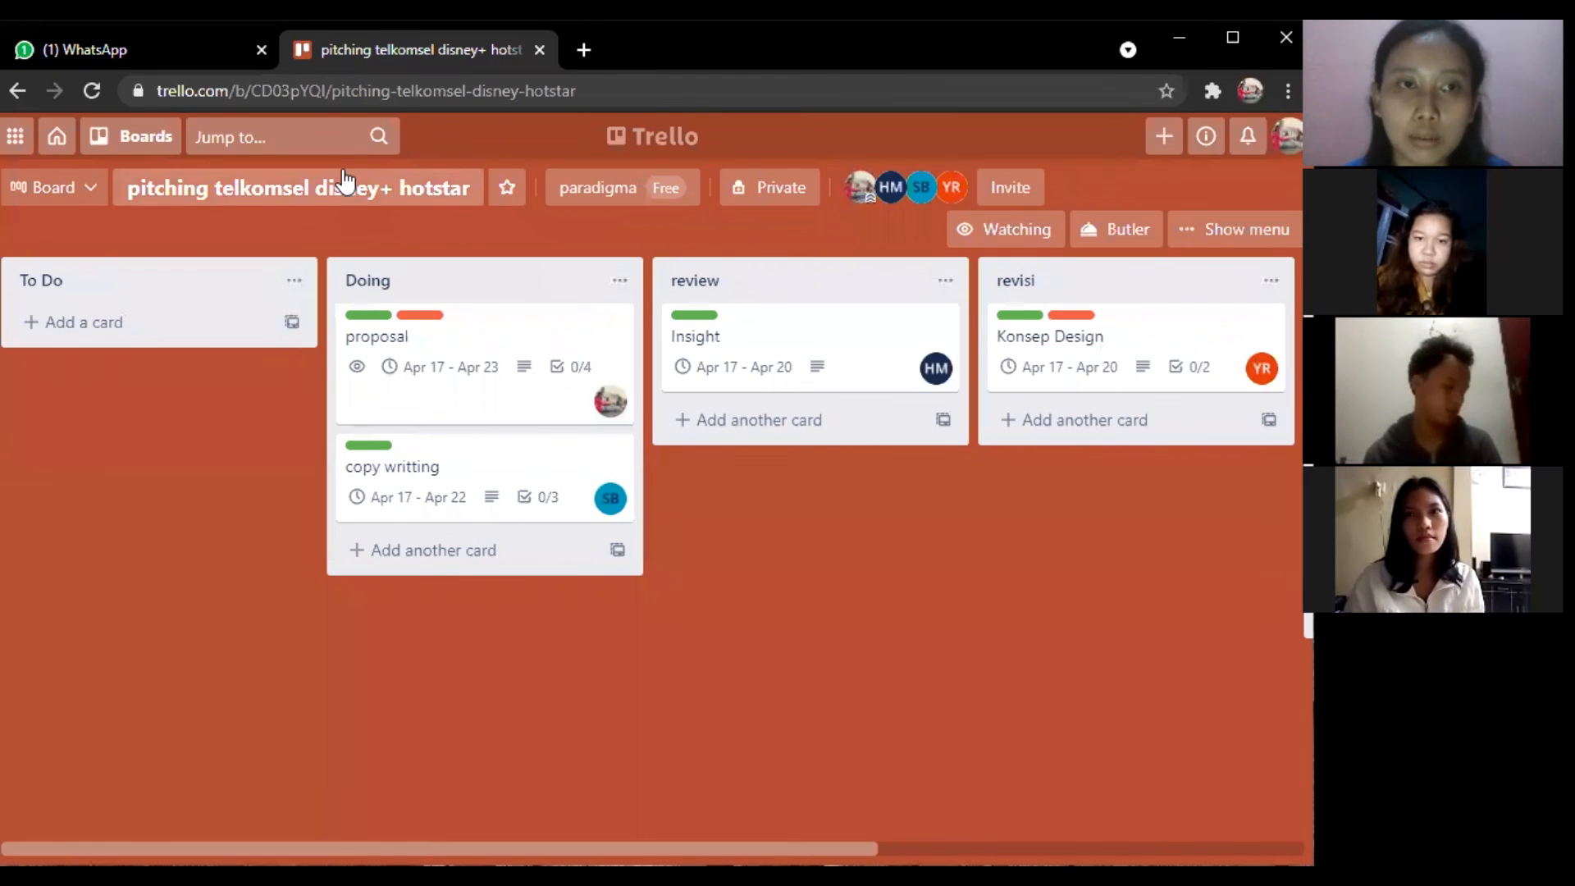
Go to the PARADIGMA workspace boards page via Boards, then open and dismiss the Atlassian app switcher.
click(138, 140)
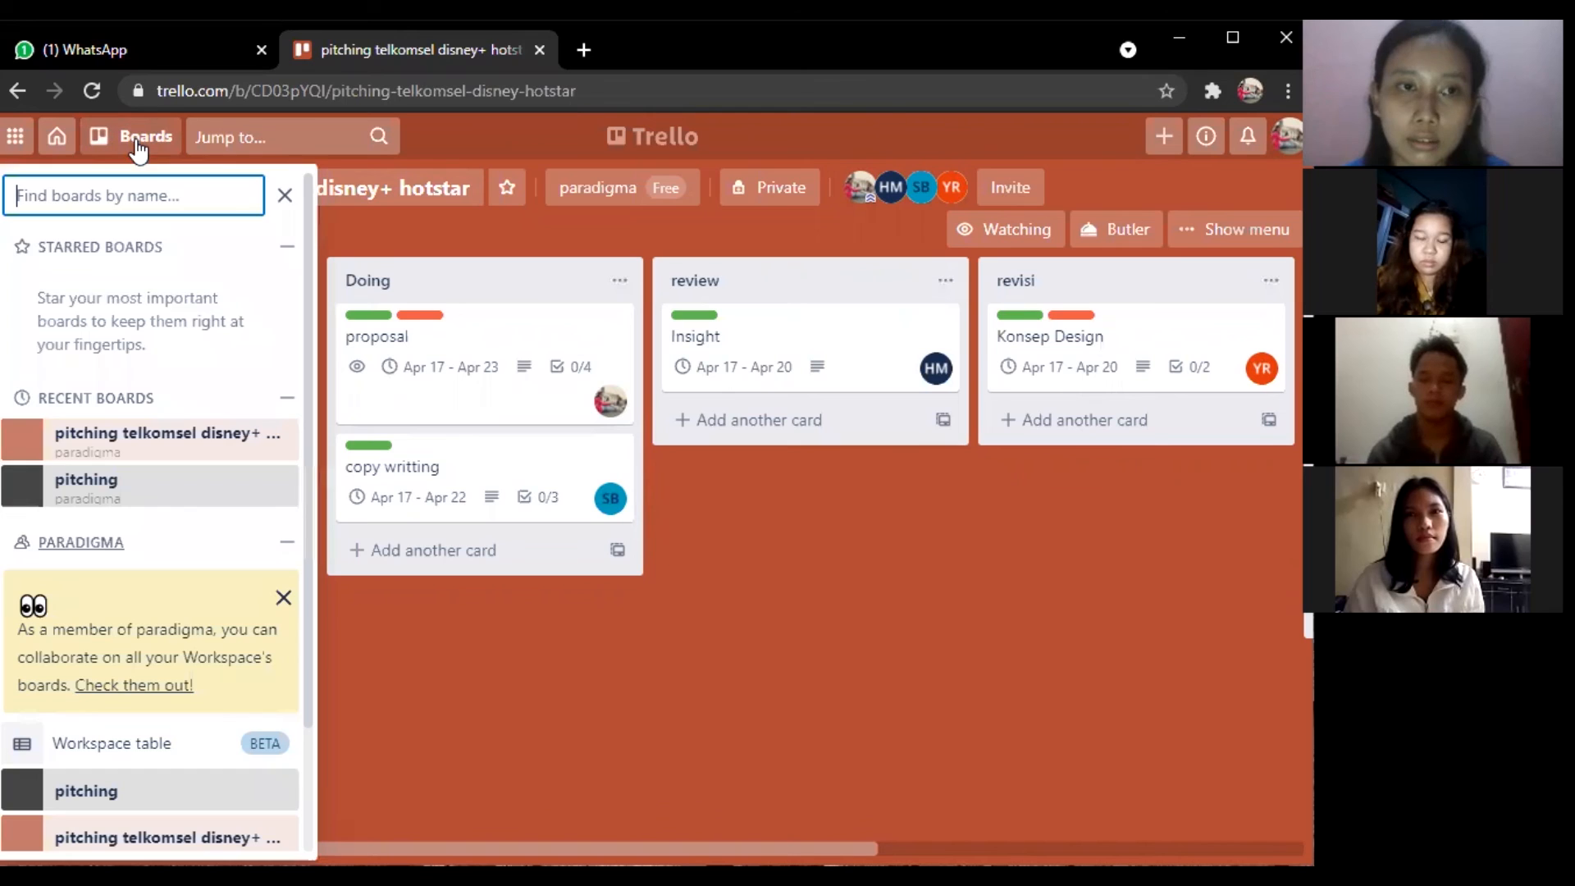
click(98, 551)
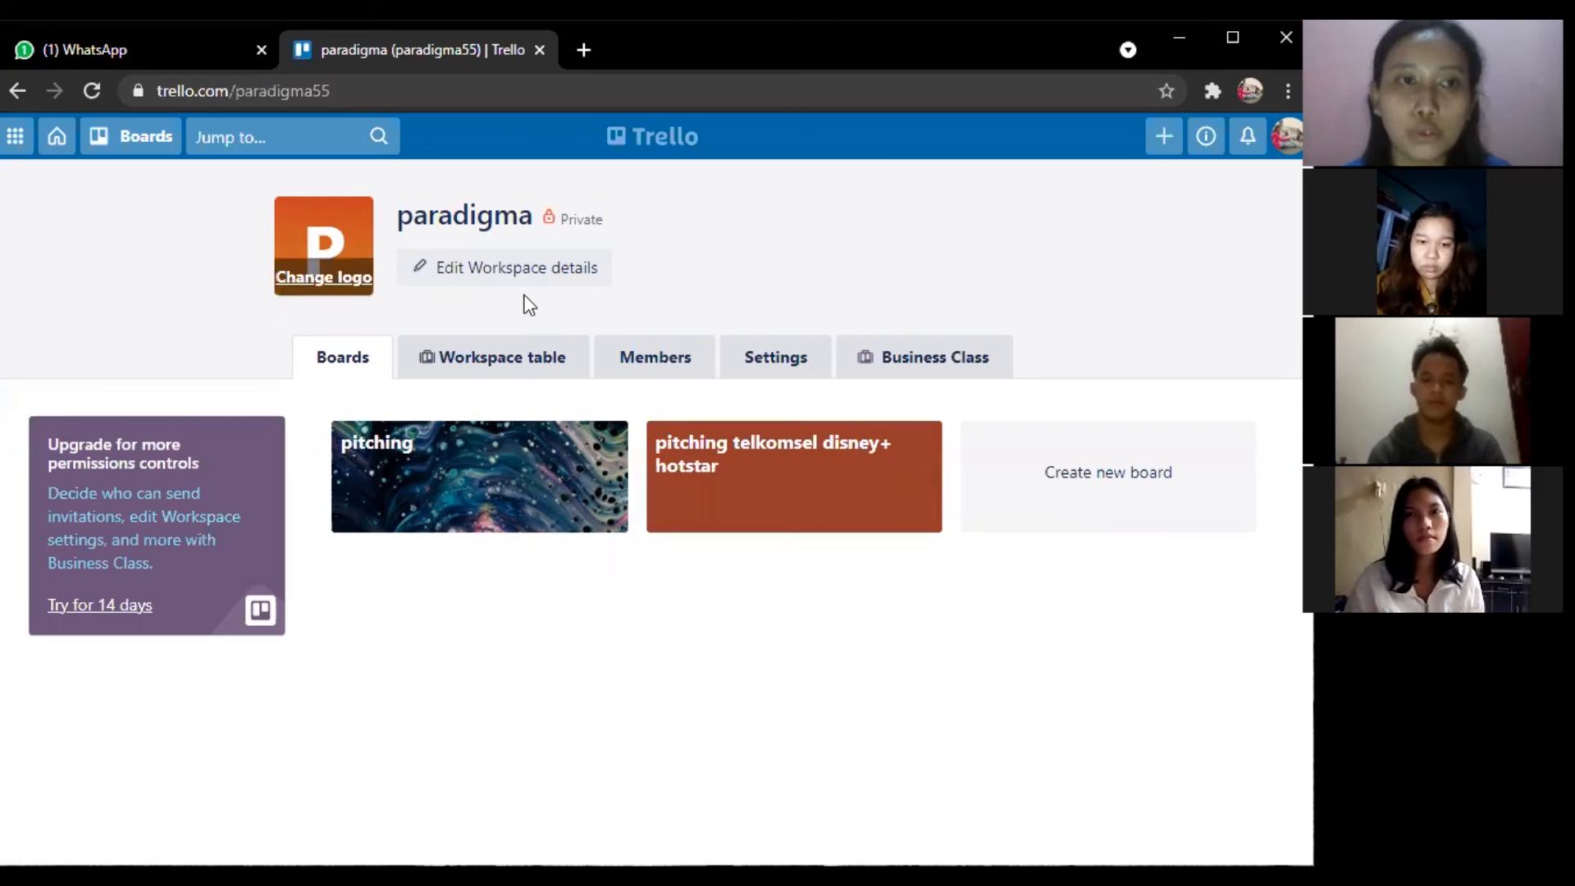
click(13, 138)
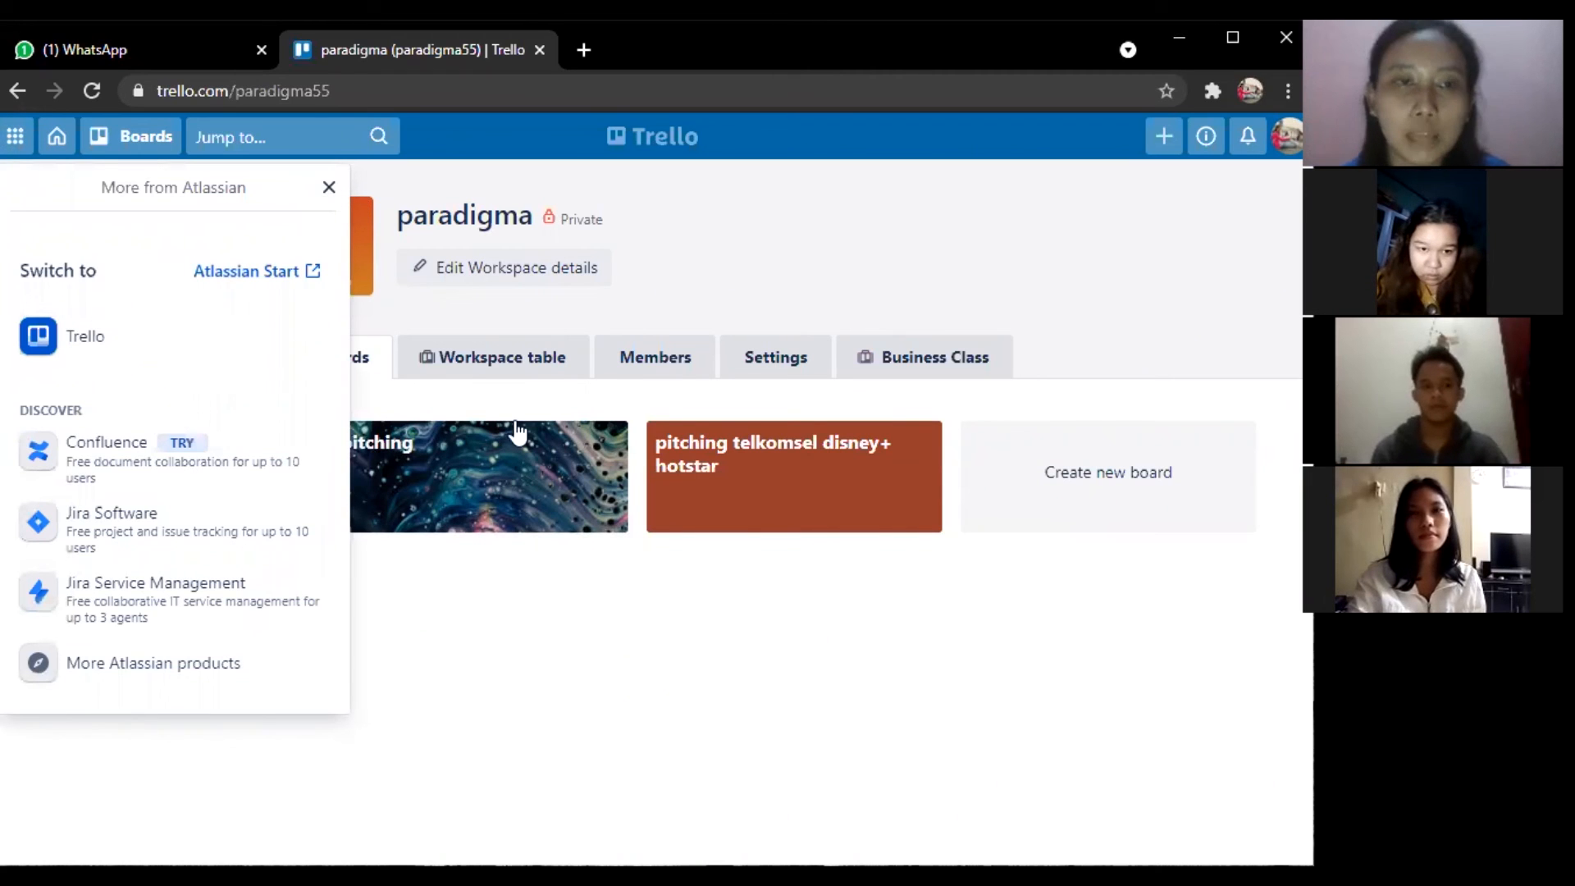
click(357, 312)
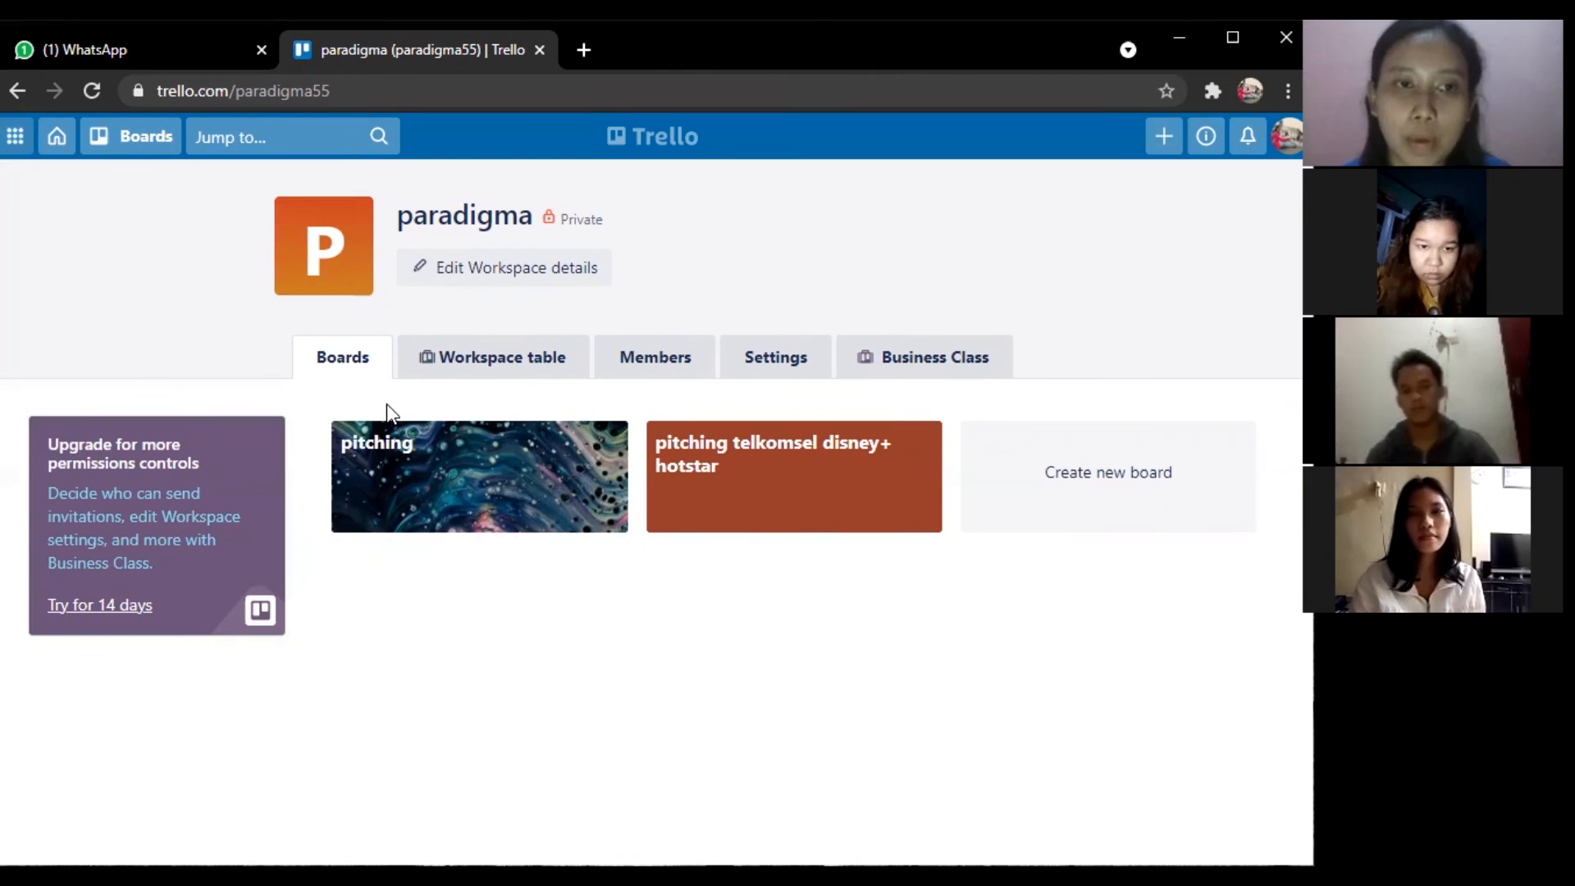